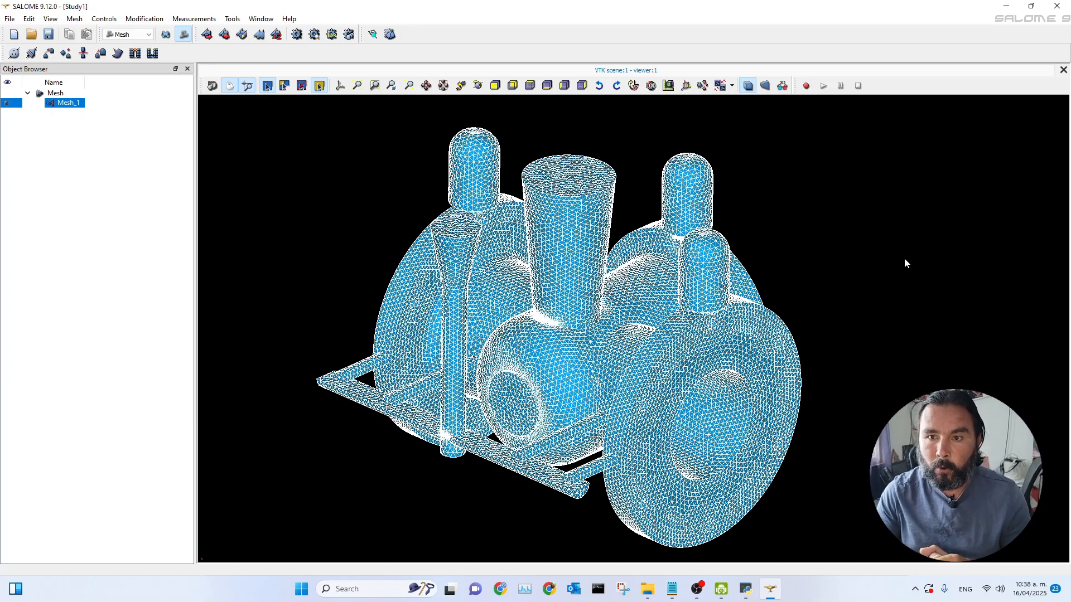
Step: Set the SALOME window aside and launch PoligonSoft Master from the desktop launcher
left_click(1006, 6)
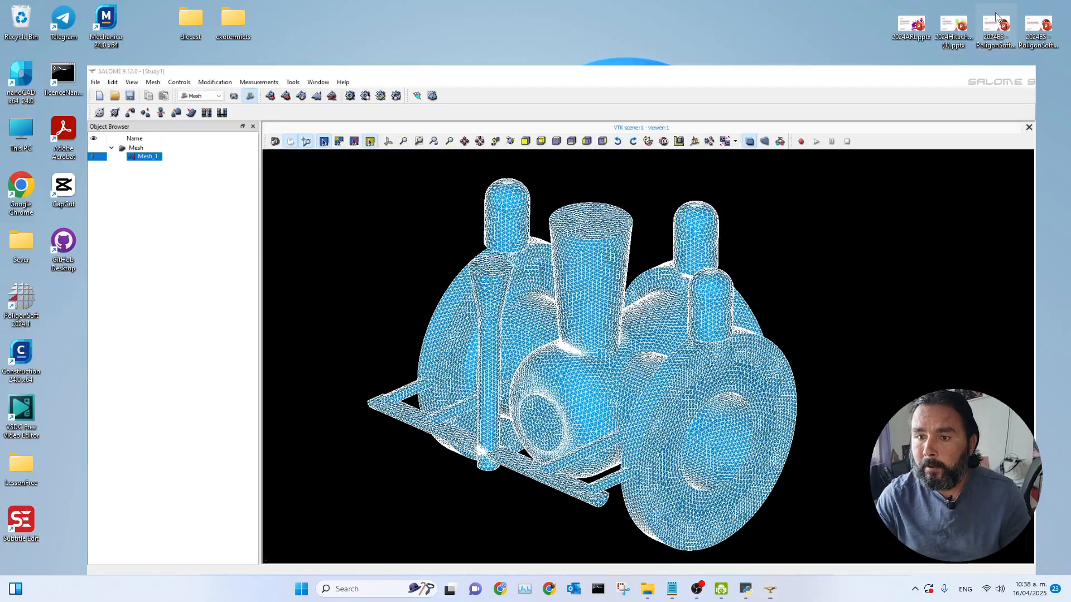
double_click(22, 303)
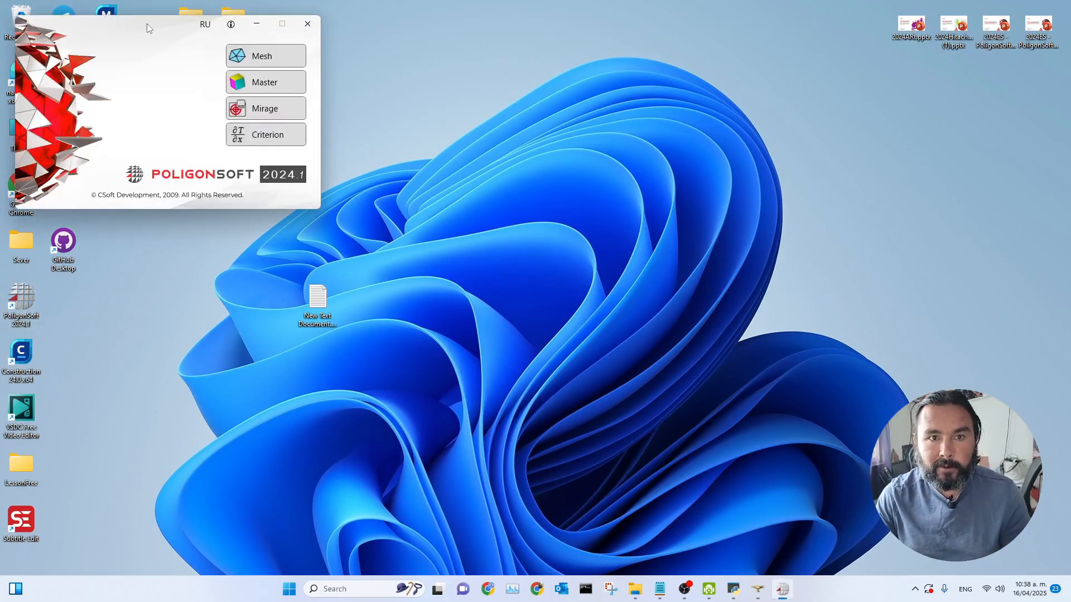
left_click(264, 82)
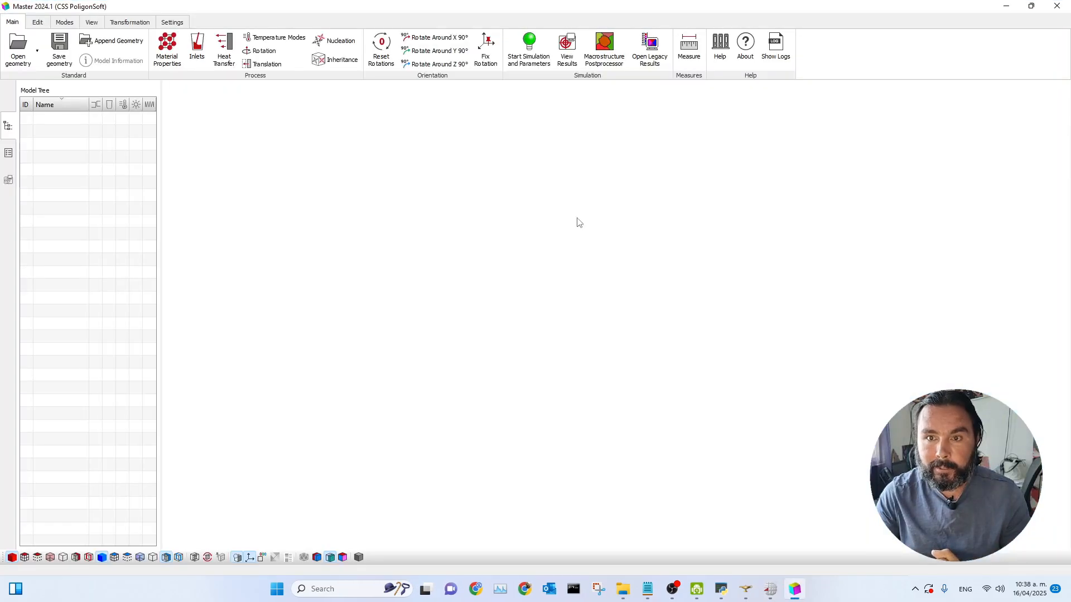
Step: Open lesson2.med from the LessonFree folder as a Salome mesh in millimetres, loading default simulation parameters
left_click(18, 49)
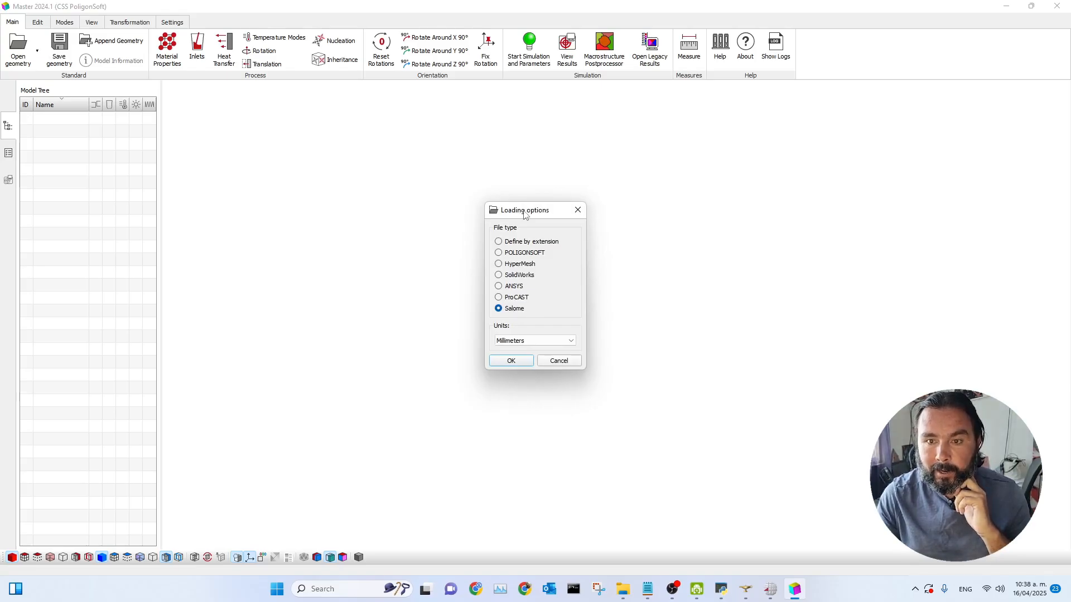
left_click_drag(524, 213, 455, 134)
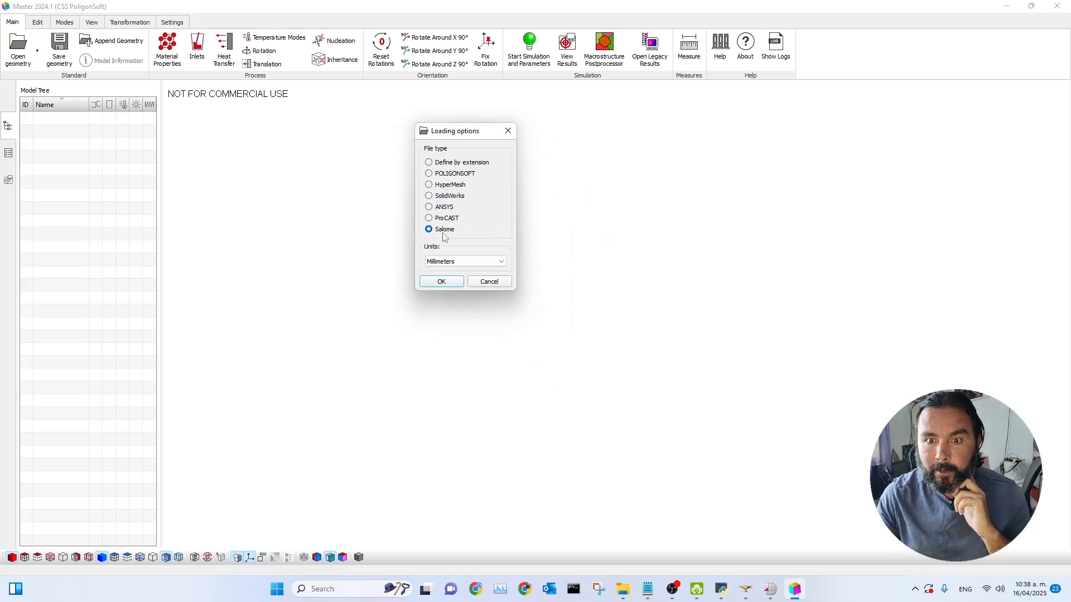
left_click(434, 282)
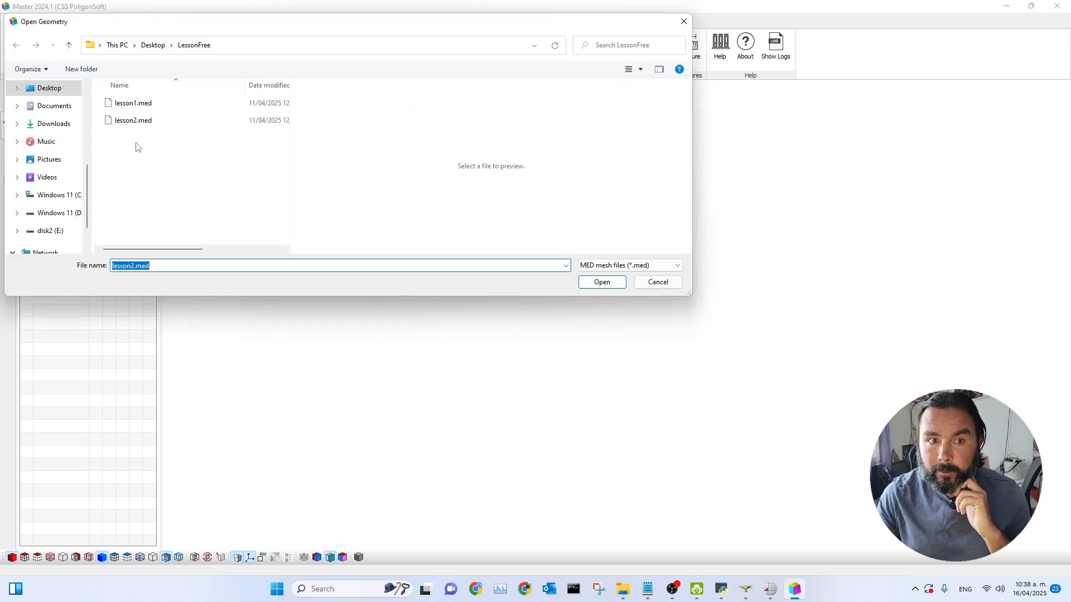
left_click_drag(202, 23, 357, 74)
left_click(274, 171)
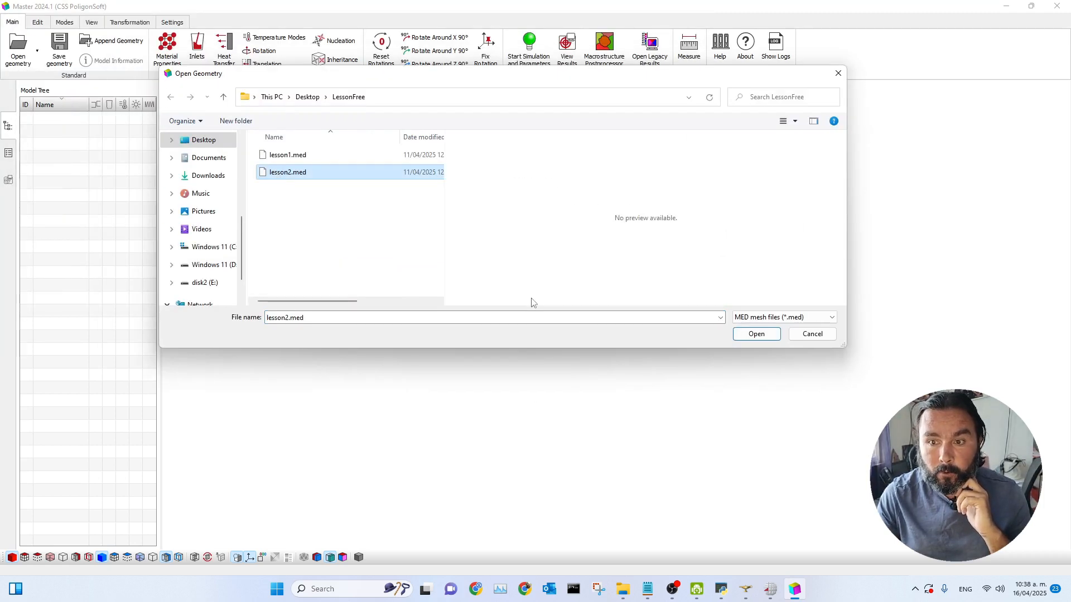
left_click(746, 336)
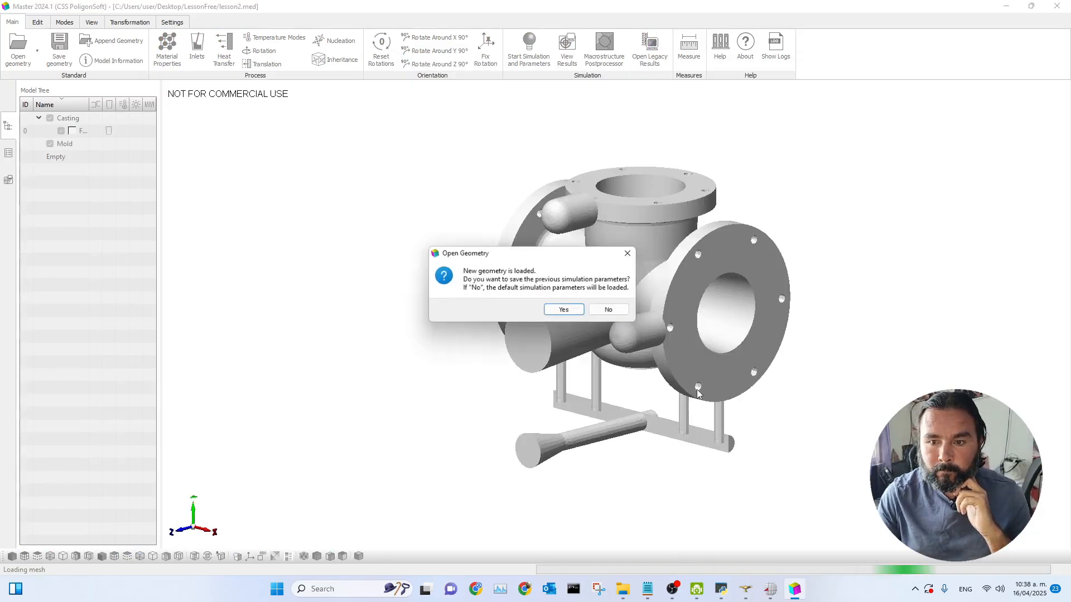
left_click_drag(468, 254, 301, 188)
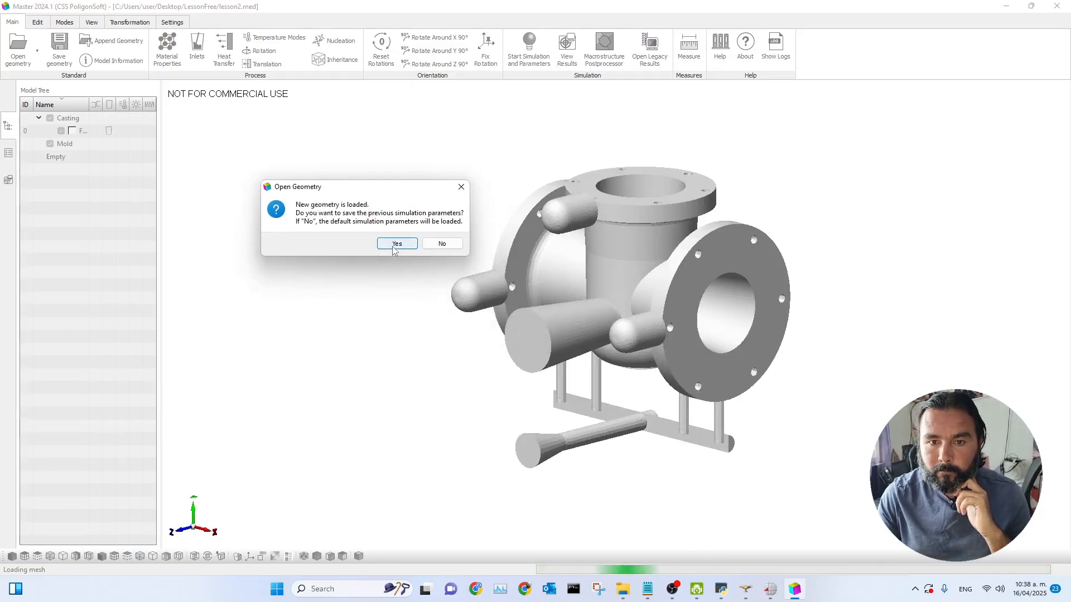
left_click_drag(289, 195, 327, 153)
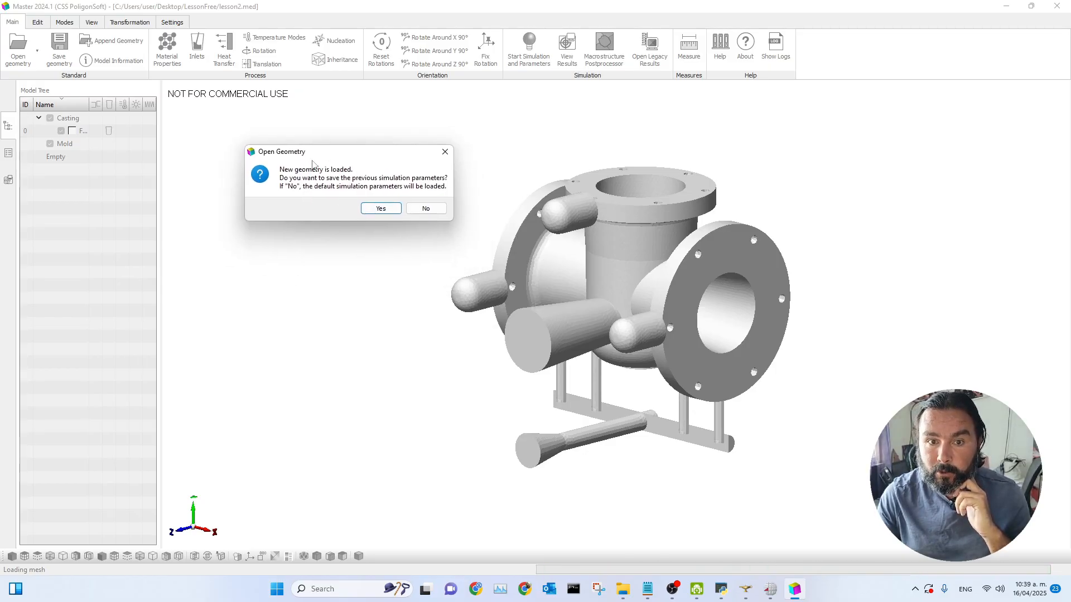
left_click(425, 209)
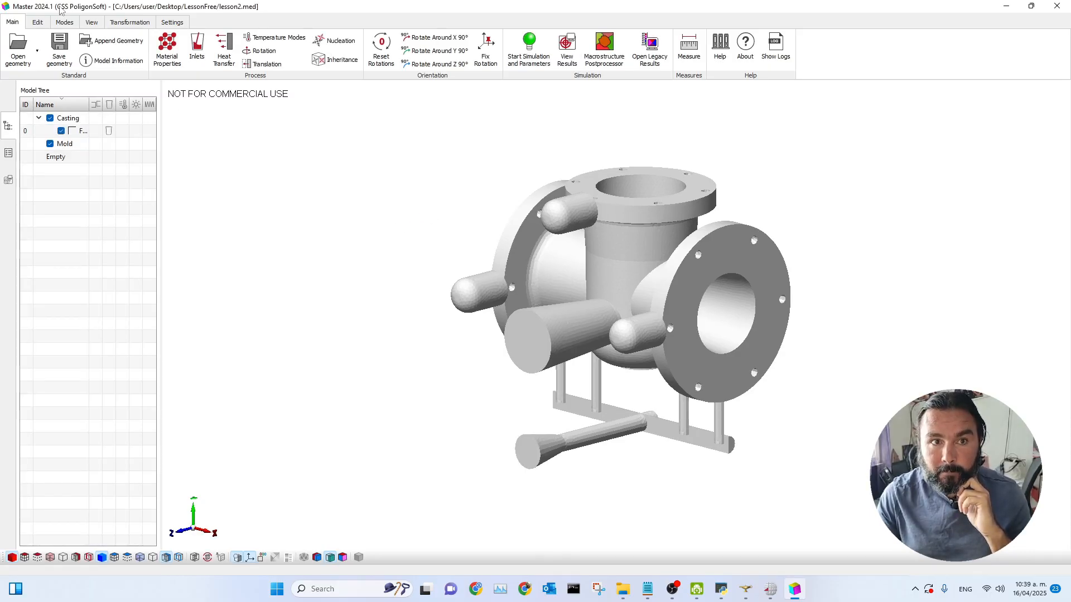
Step: Display the model by volume types and widen the model tree's name column
left_click(64, 21)
left_click(512, 49)
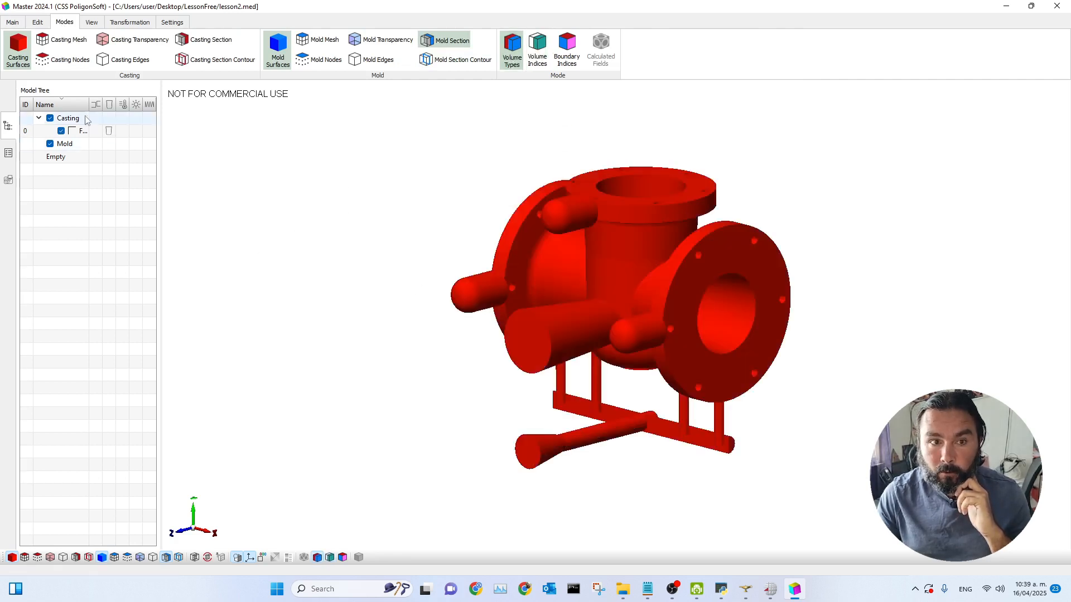
left_click_drag(160, 113, 230, 113)
Step: Open the FAMILLE_ZERO volume parameters and confirm it as Casting with Index 1
left_click(127, 132)
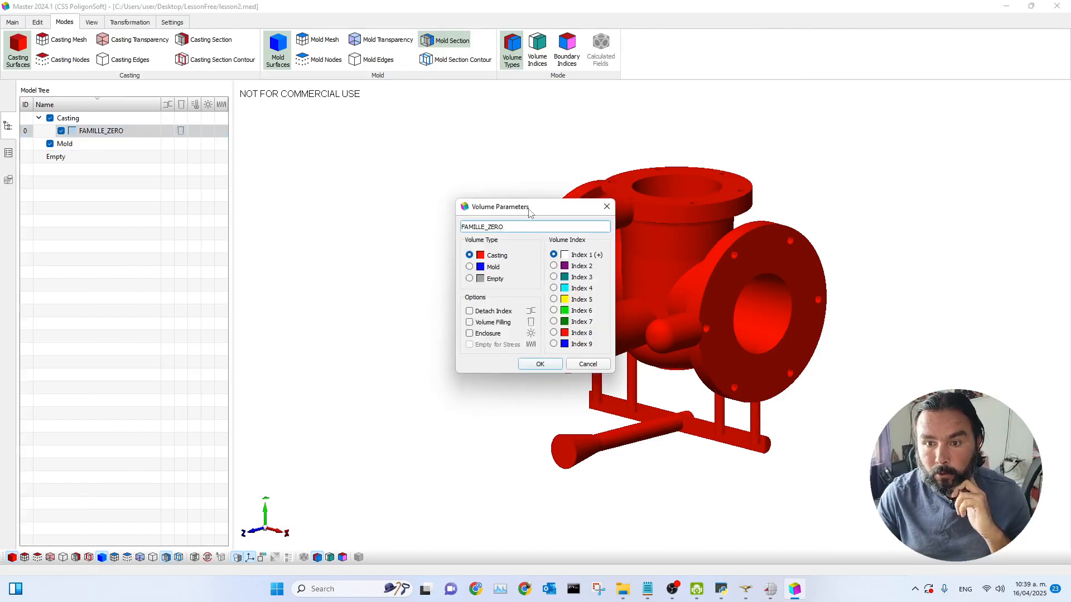
left_click_drag(537, 214, 388, 154)
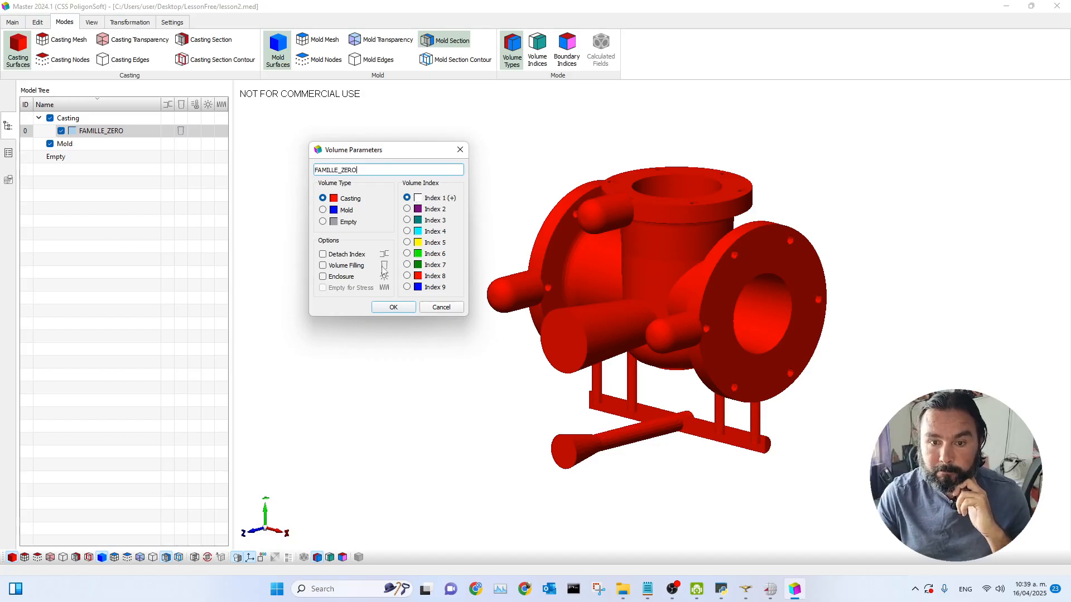
left_click(391, 308)
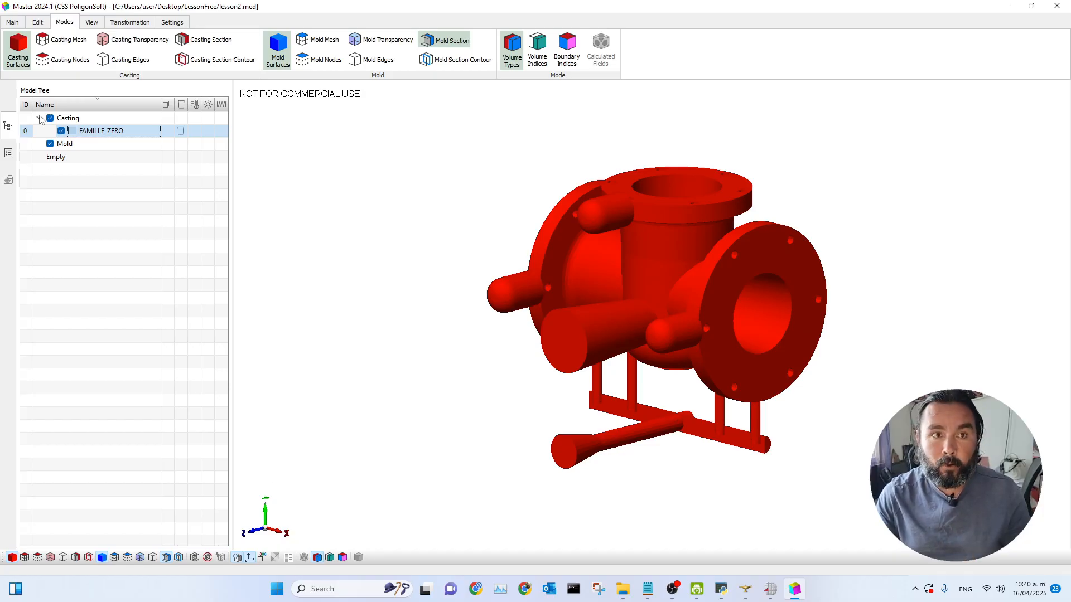
Step: Reset rotations, rotate the model 90° around the X axis three times, and fix the rotation
left_click(12, 22)
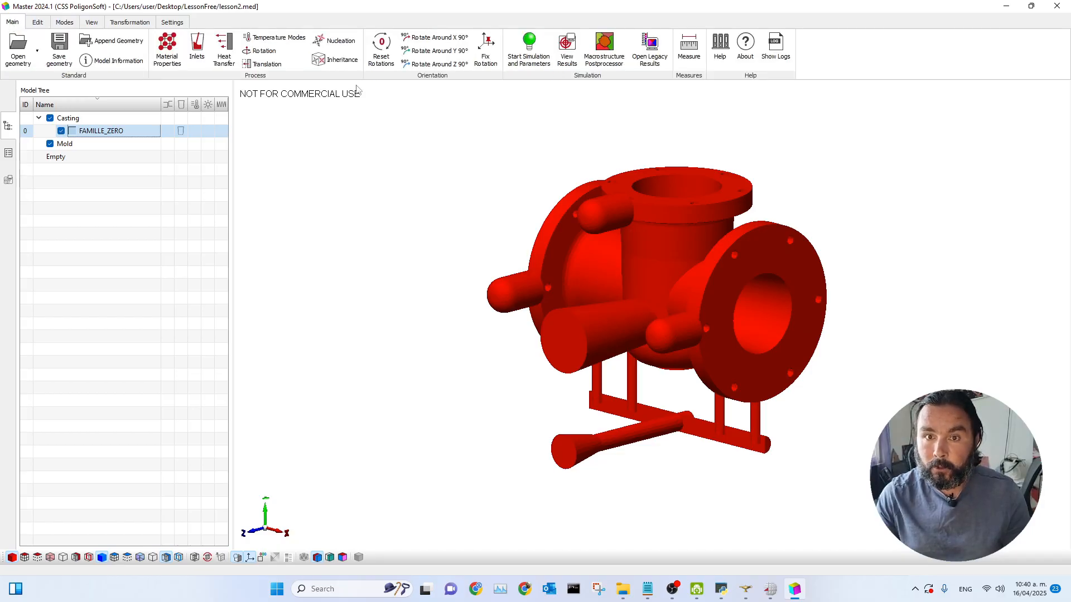
left_click(381, 53)
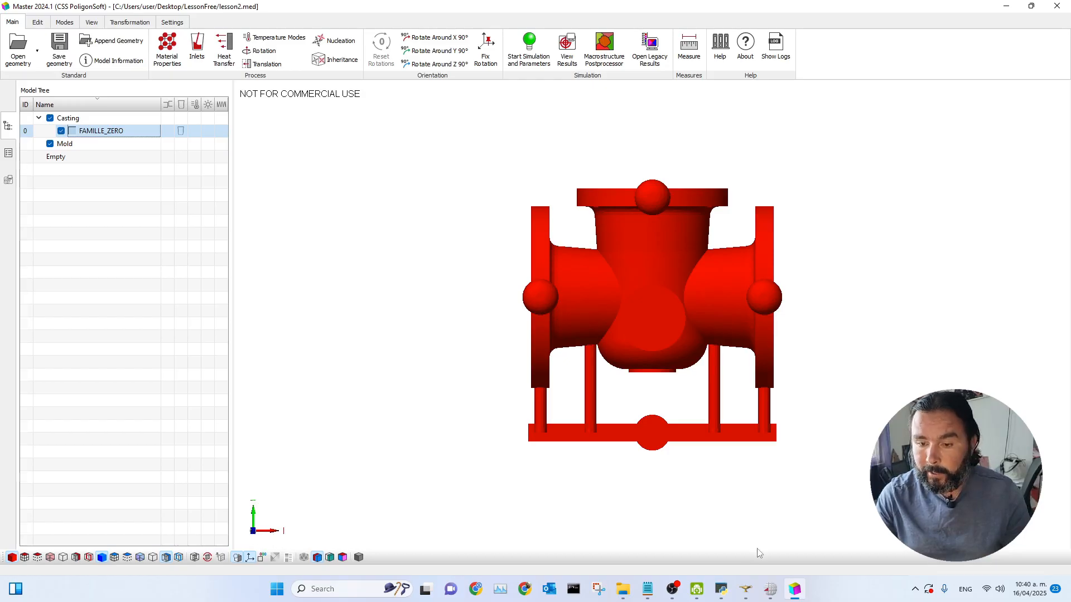
left_click(419, 41)
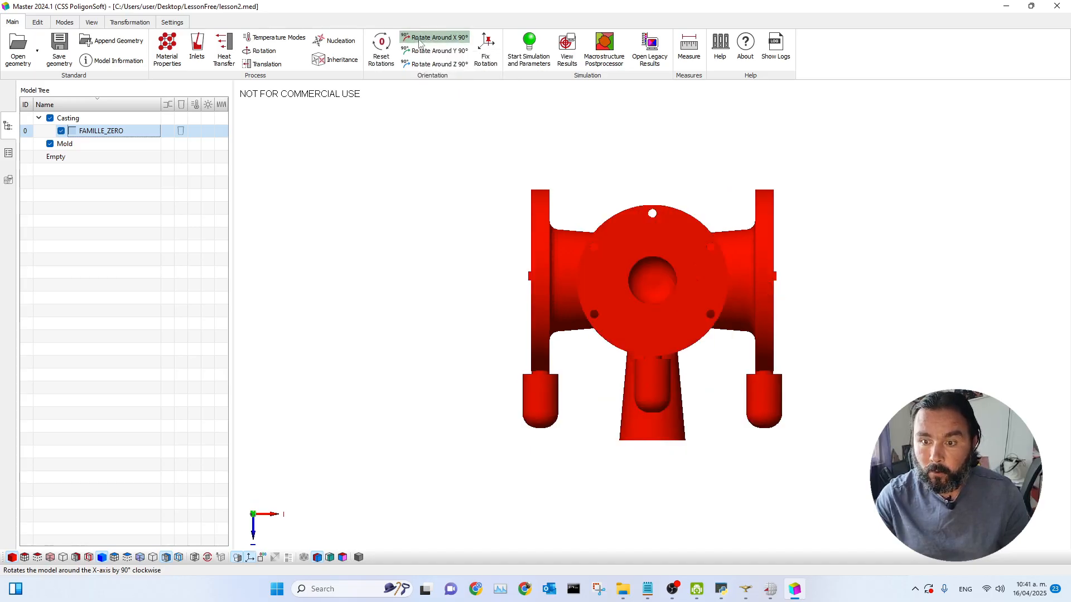
left_click(420, 42)
left_click(419, 42)
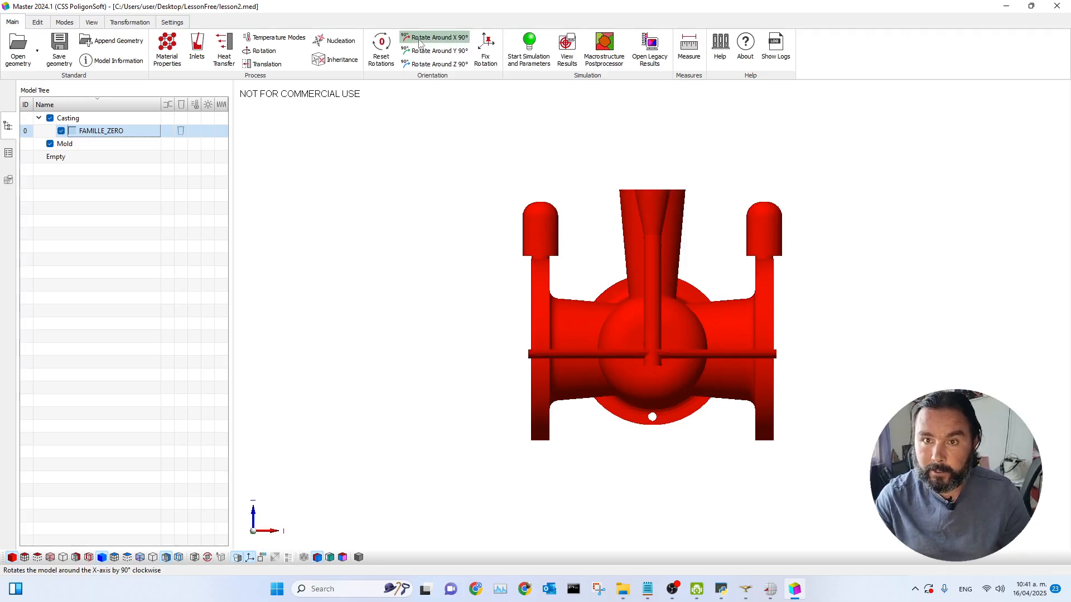
left_click(491, 49)
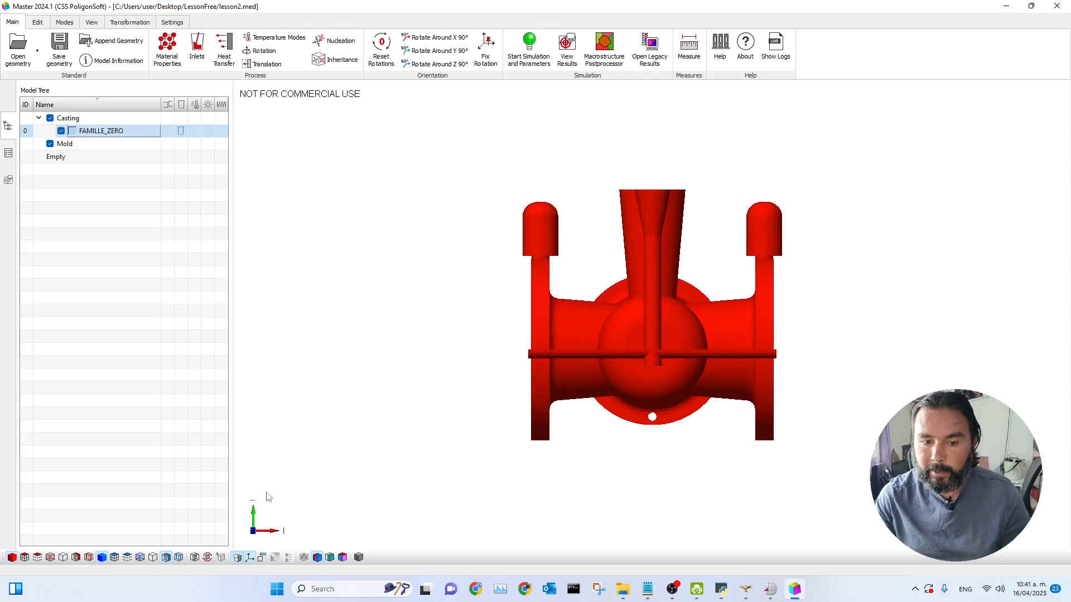
left_click_drag(529, 324, 692, 309)
left_click_drag(873, 362, 873, 417)
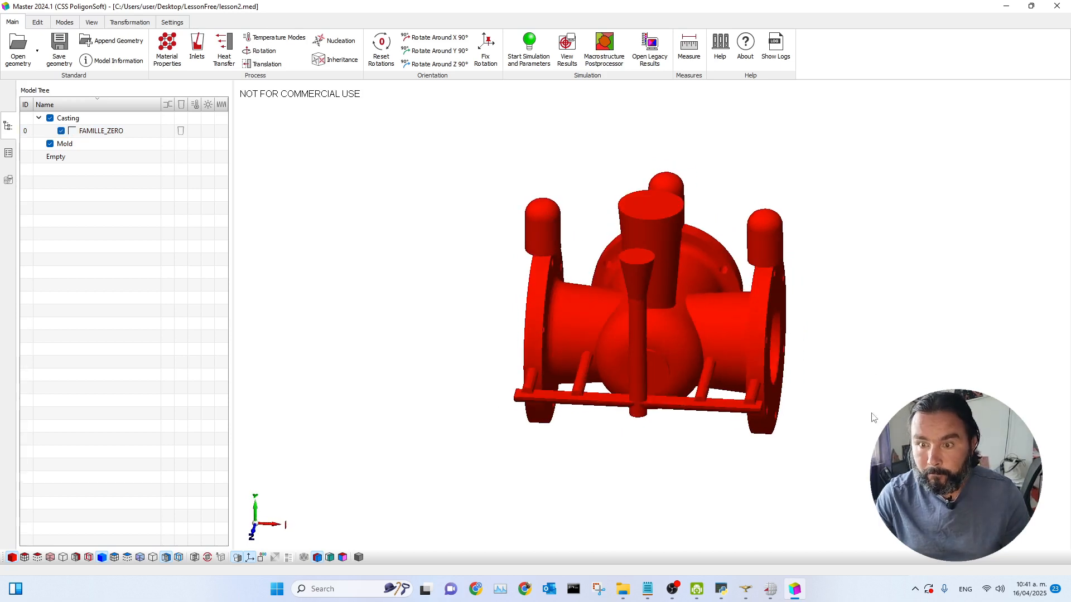
left_click_drag(699, 348, 711, 340)
scroll(814, 319, "up", 2)
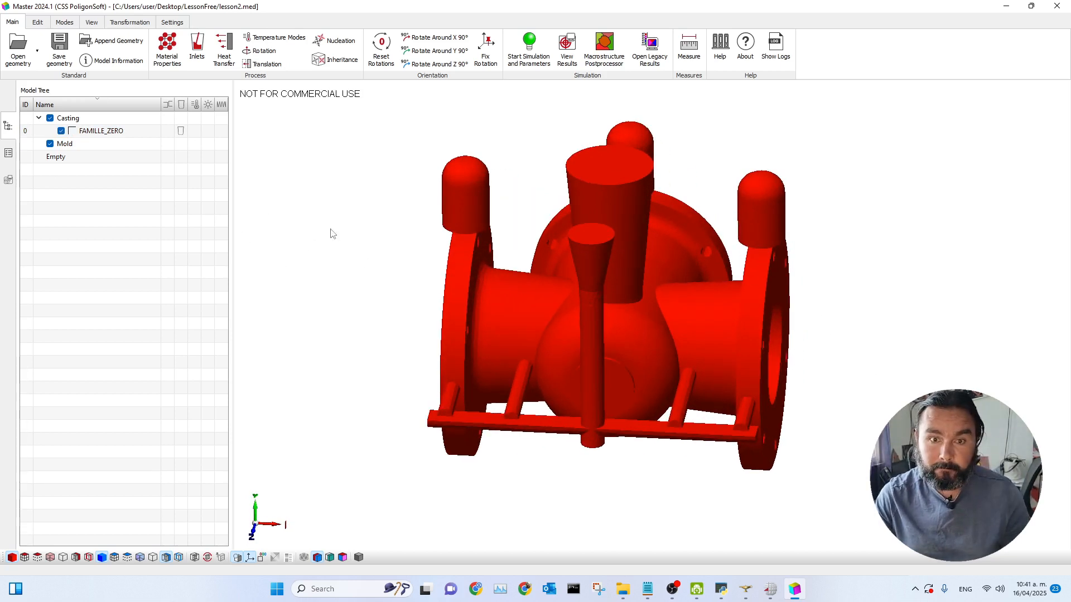
Step: Import ASTM A487 Gr.9.pmat from the Steel database as the casting material in the project overview
left_click(8, 156)
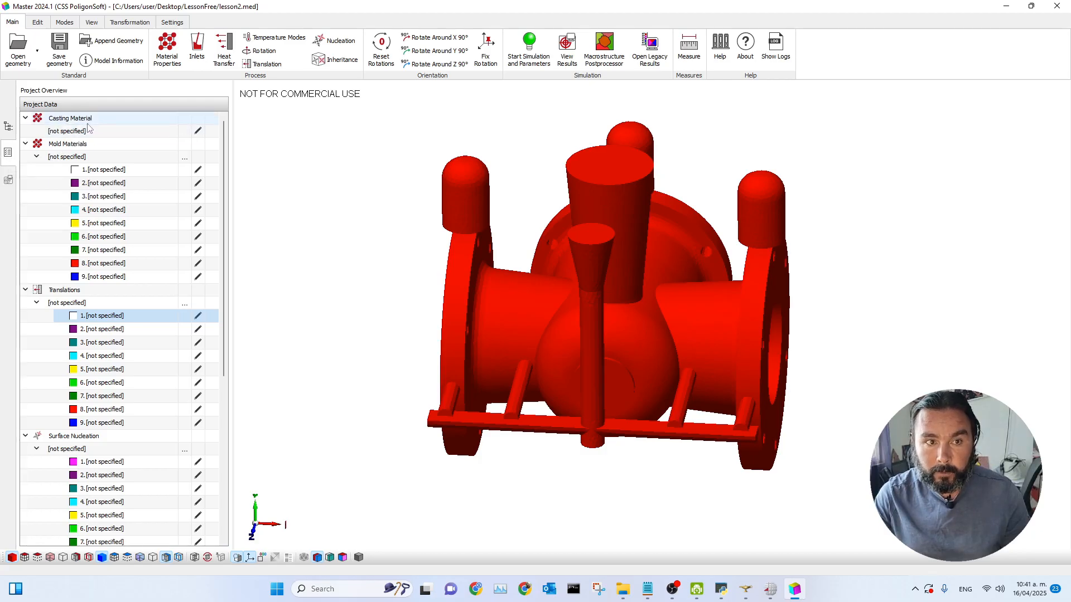
left_click(197, 130)
left_click_drag(487, 106, 629, 110)
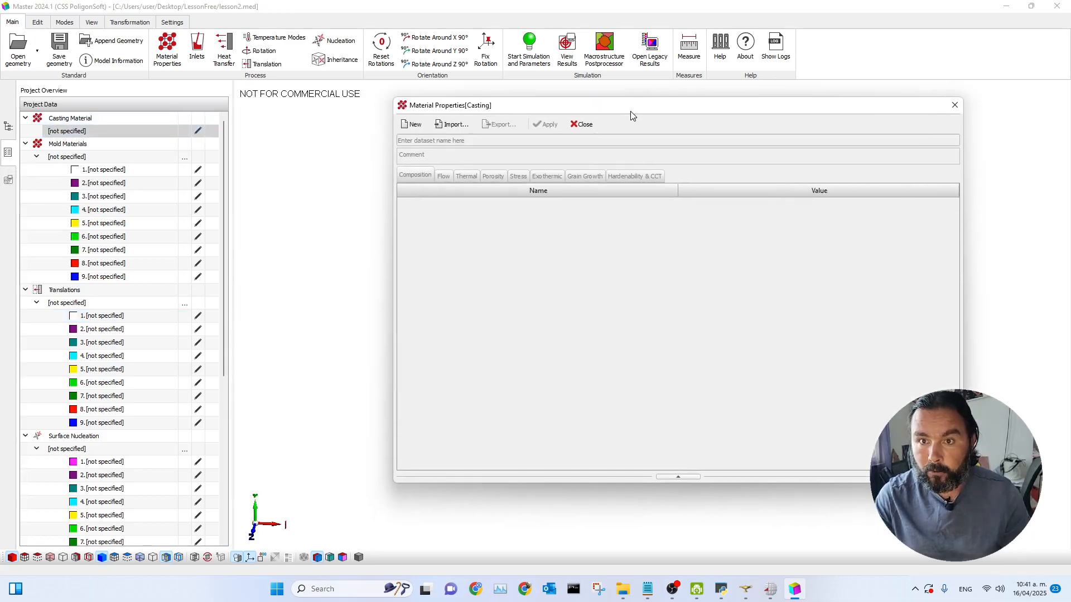
left_click(453, 125)
scroll(396, 285, "down", 3)
double_click(385, 293)
scroll(414, 280, "down", 5)
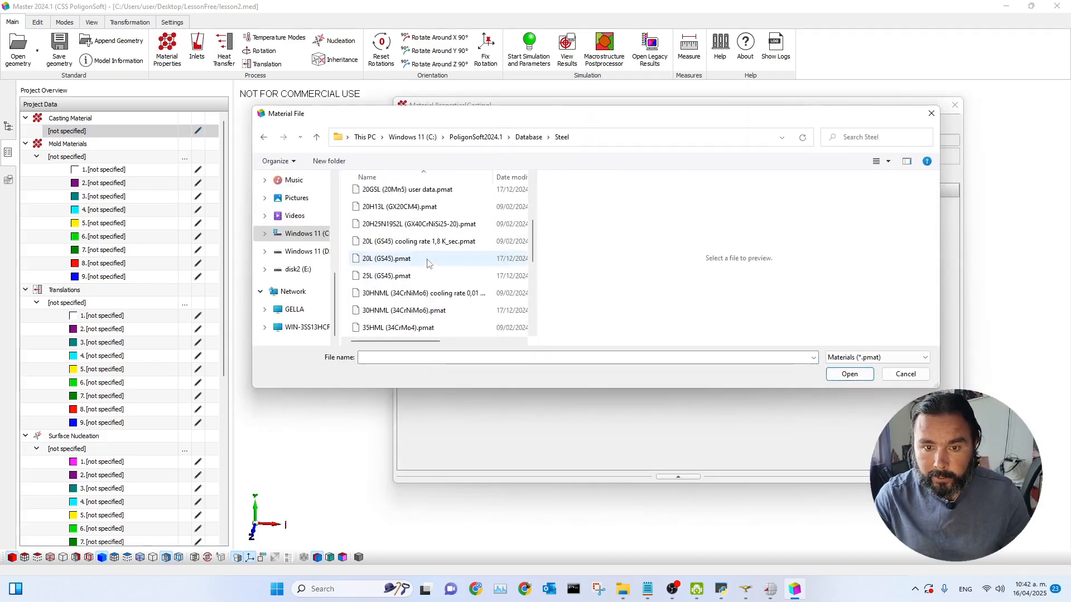
scroll(413, 280, "down", 1)
left_click(386, 277)
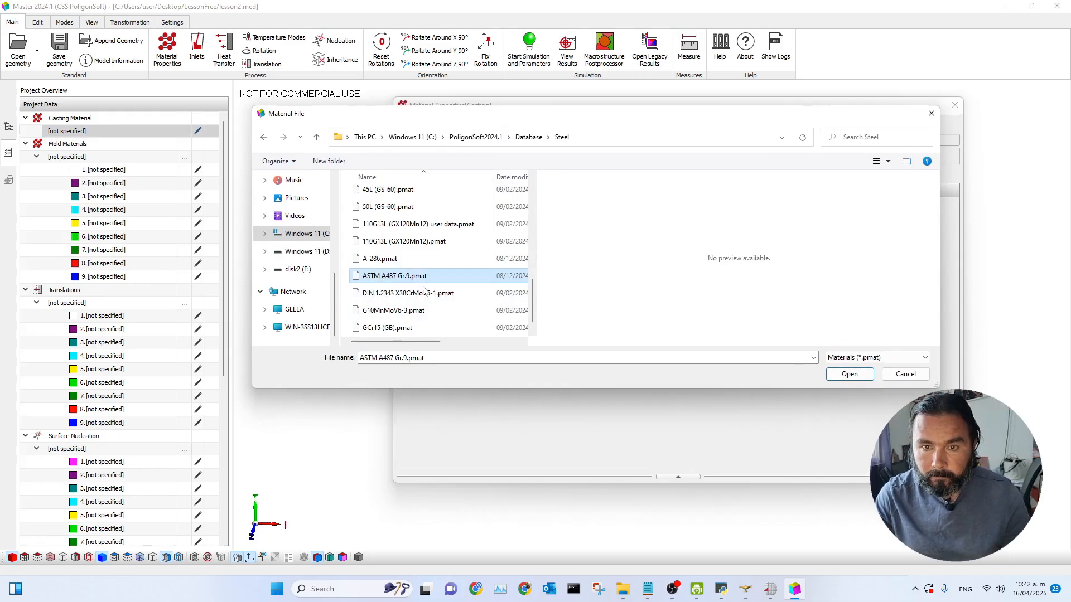
left_click(849, 374)
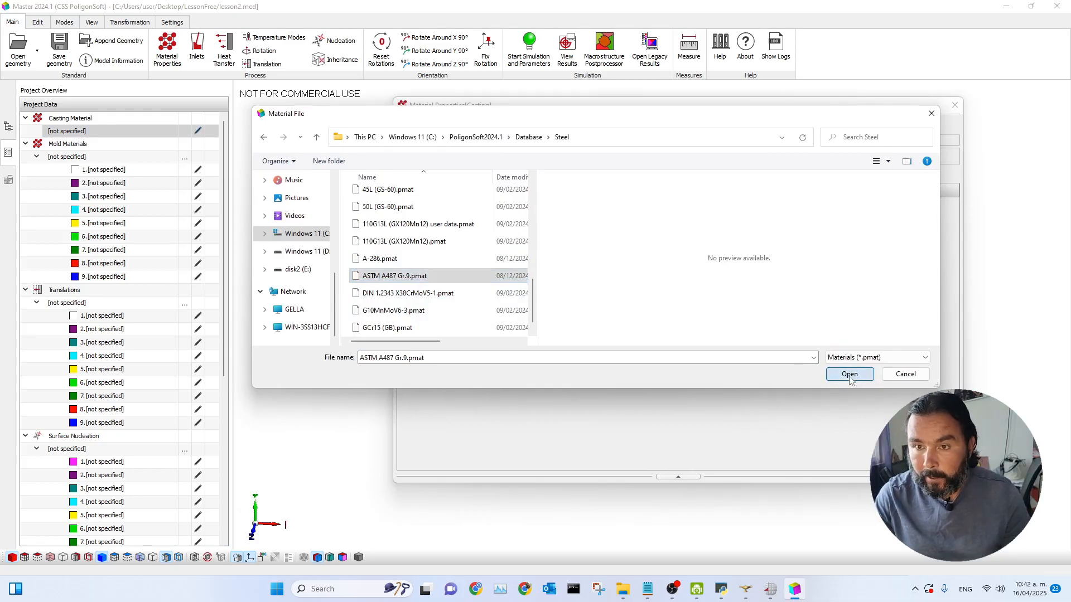
left_click_drag(686, 110, 610, 142)
left_click(471, 157)
left_click(508, 156)
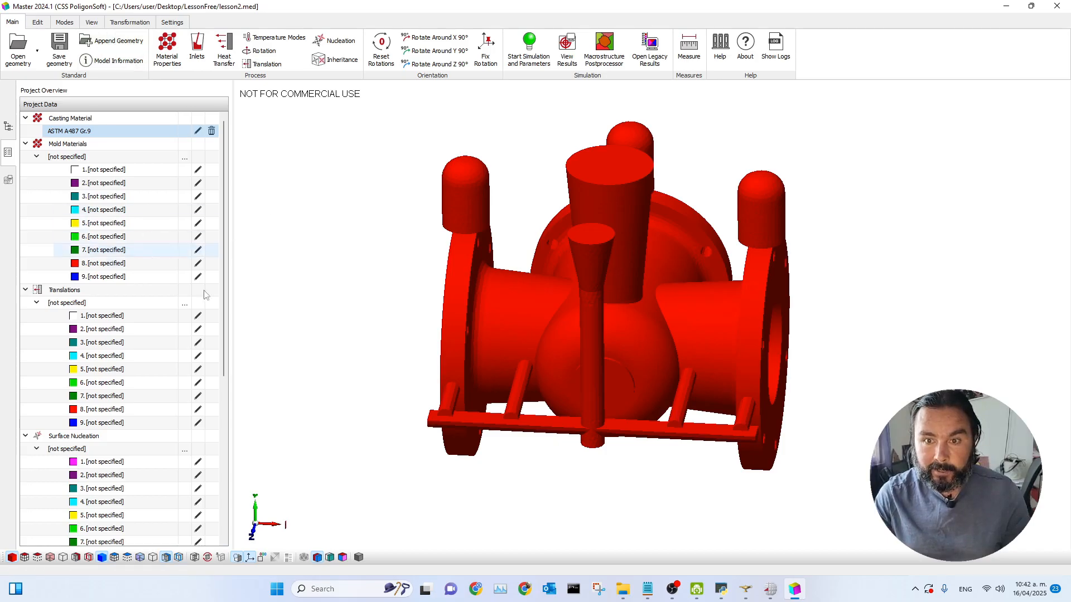
Step: Switch the display mode to volume indices
left_click(91, 22)
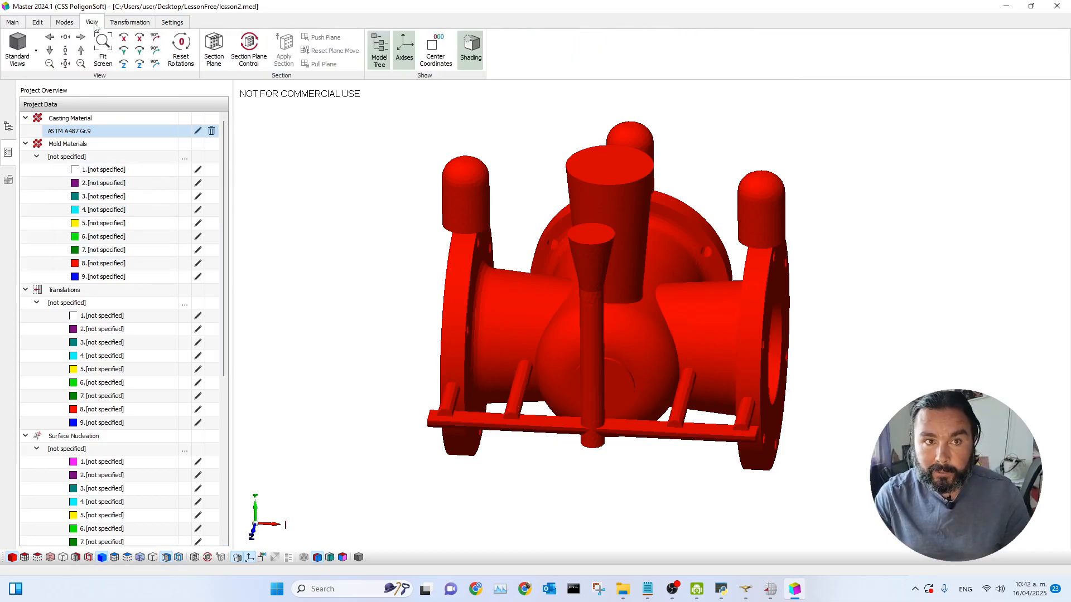
left_click(64, 21)
left_click(536, 56)
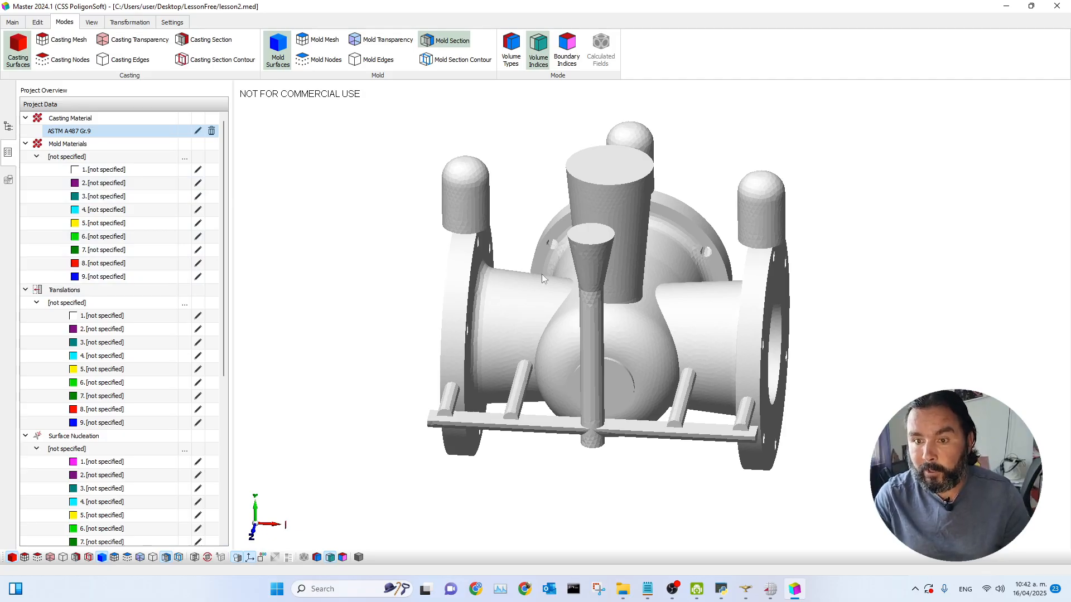
Step: Open the casting volume's parameters and confirm them as Casting with Index 1
double_click(517, 316)
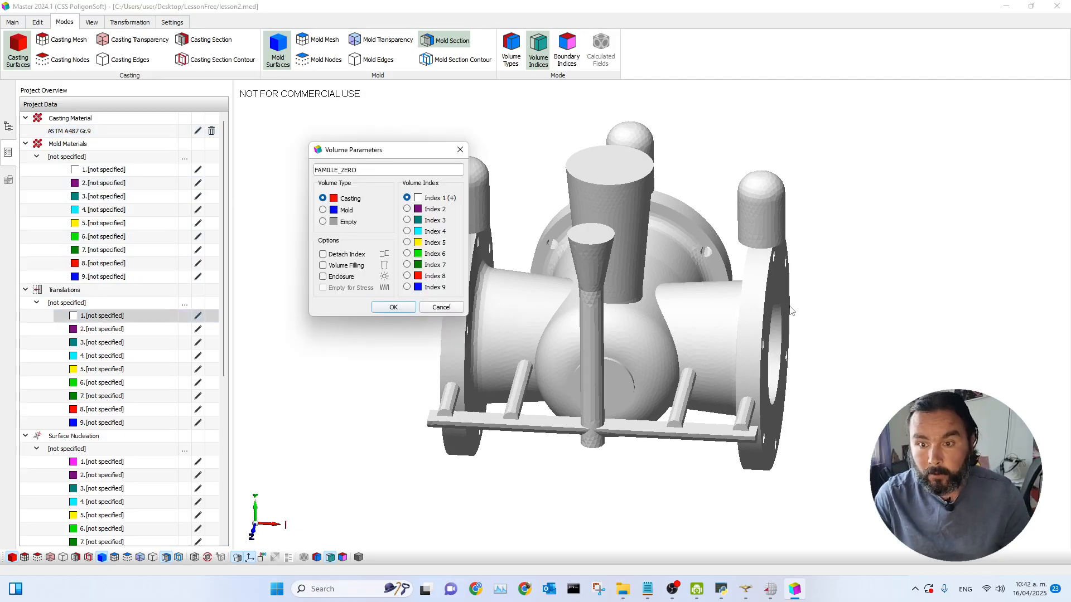
left_click_drag(415, 154, 336, 129)
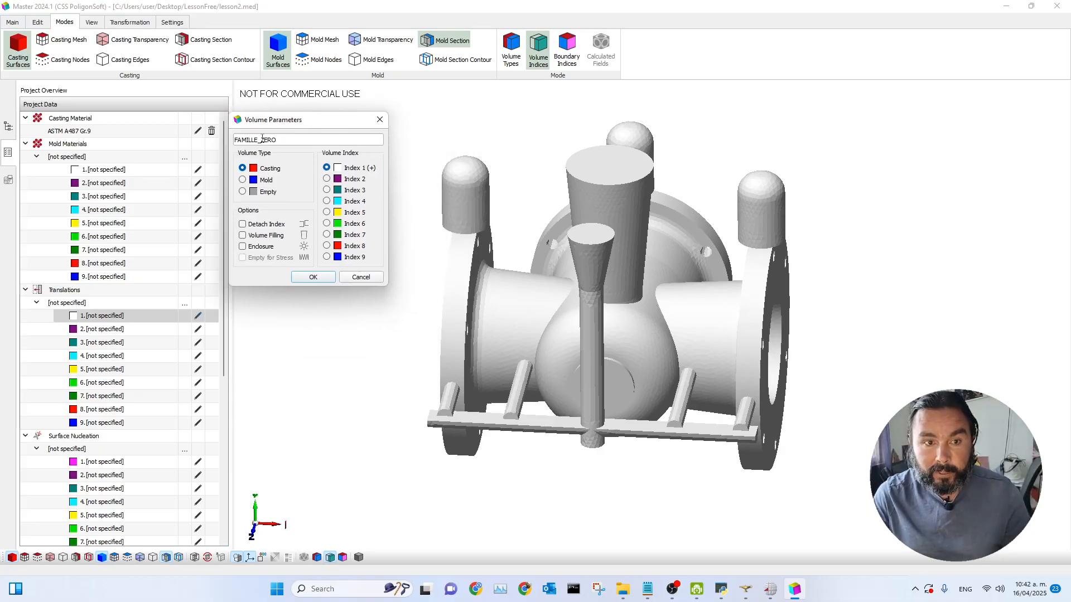
left_click_drag(309, 126, 339, 117)
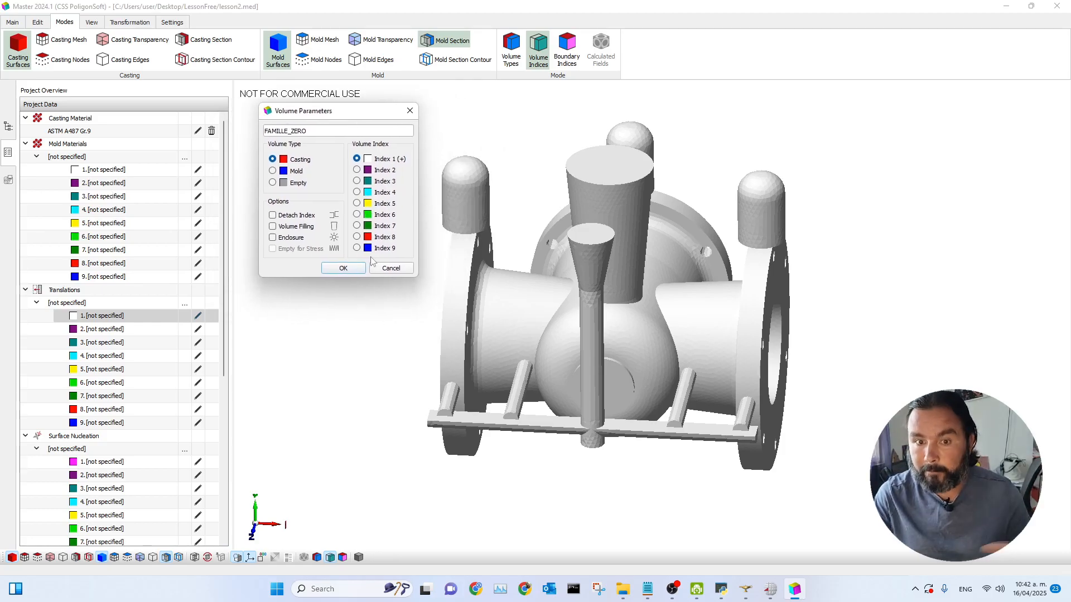
left_click(343, 268)
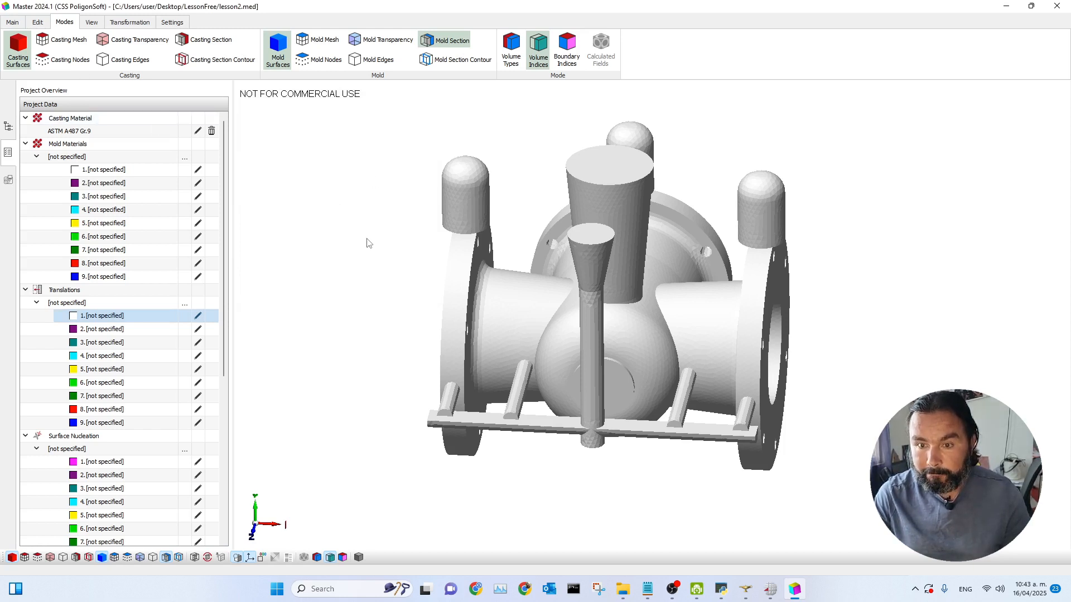
left_click(12, 22)
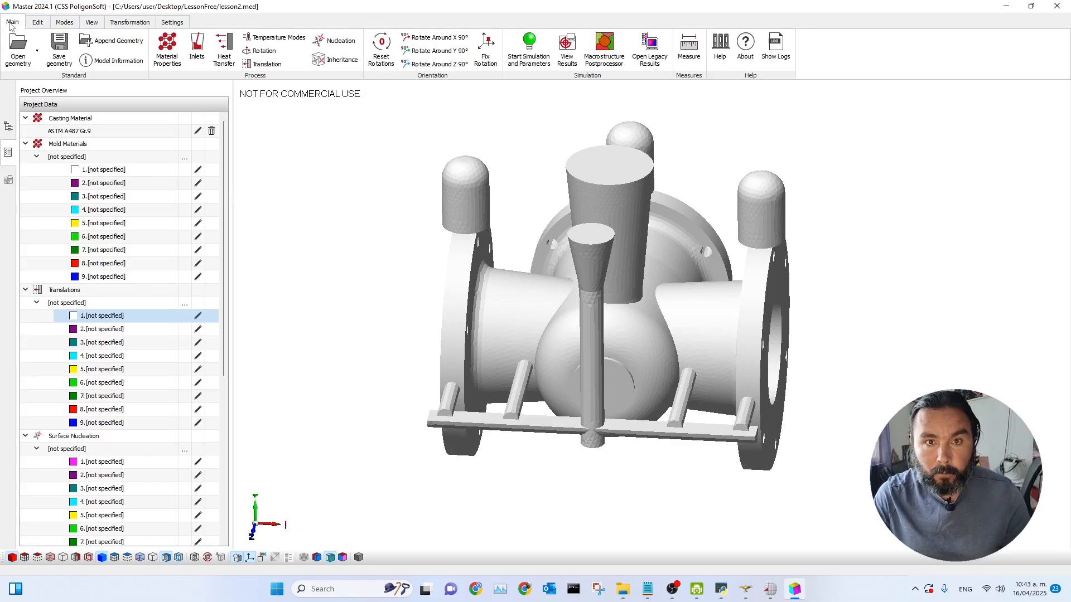
Step: Import the Casting with ASK exothermic sleeves.afo heat transfer dataset from the Database folder and apply it
scroll(847, 400, "down", 1)
scroll(844, 399, "up", 2)
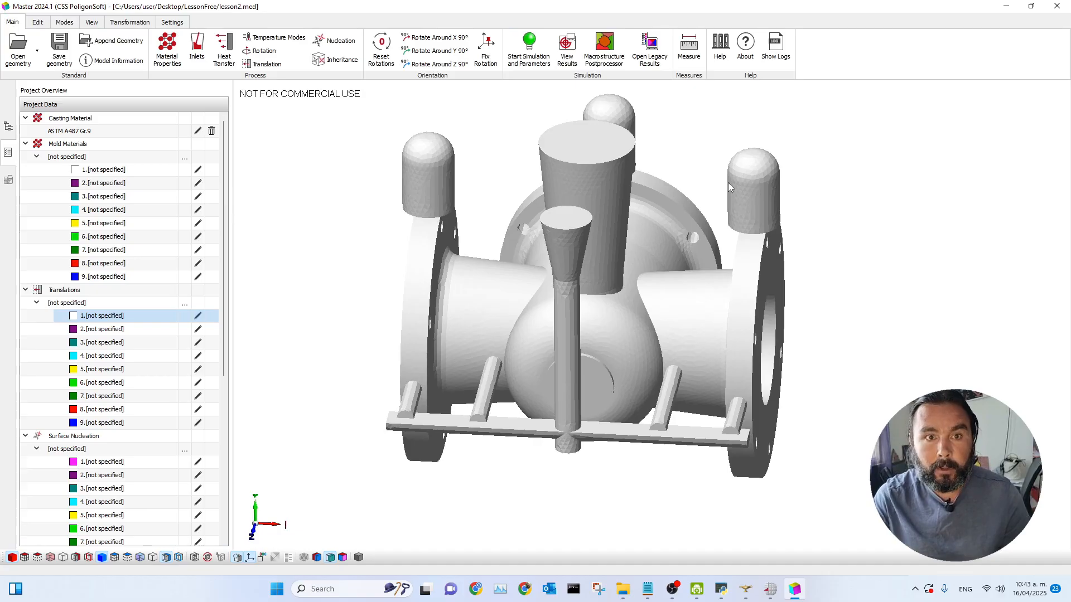
left_click(224, 56)
left_click_drag(483, 111, 661, 118)
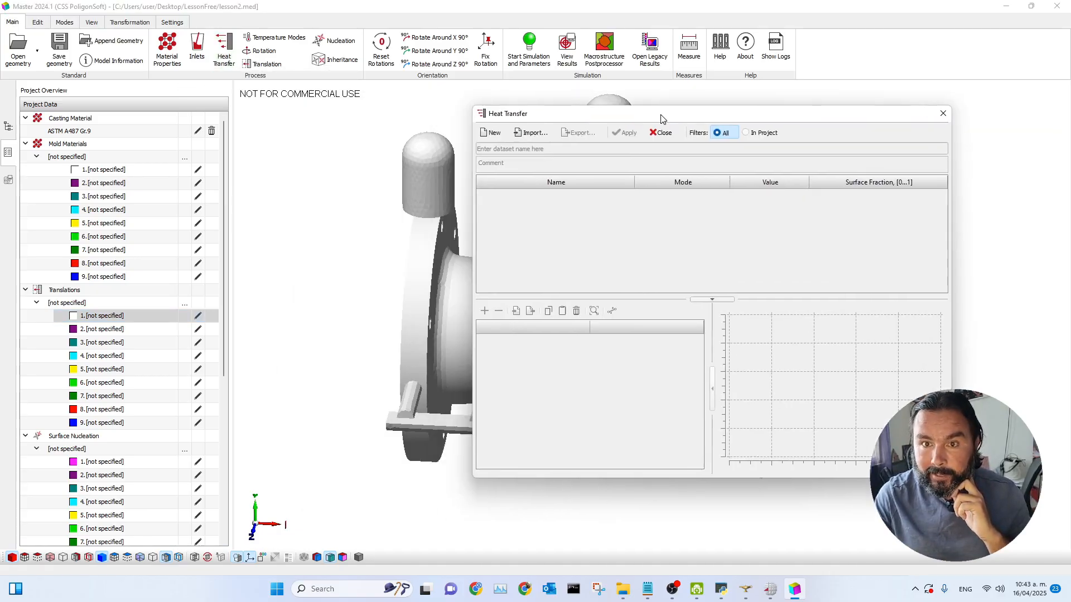
left_click(519, 134)
left_click_drag(661, 226, 659, 299)
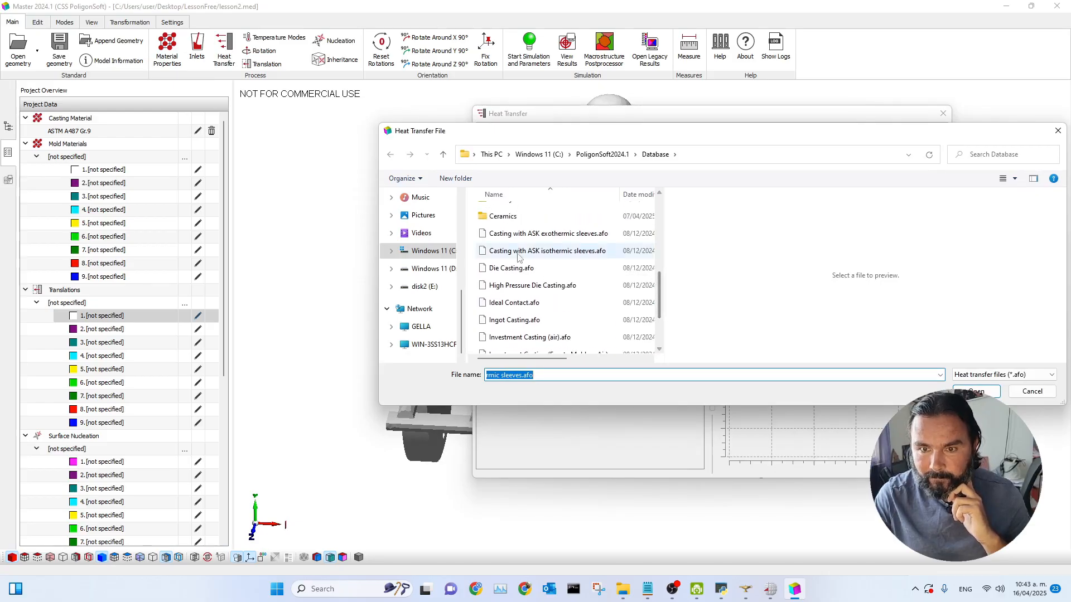
left_click(548, 233)
left_click_drag(730, 131, 460, 97)
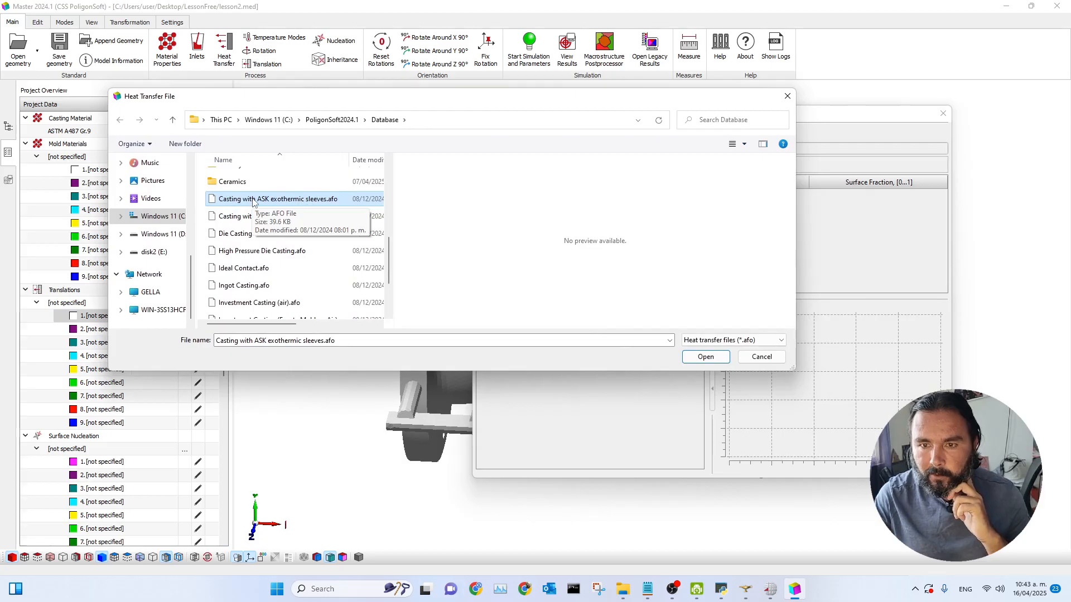
left_click_drag(380, 96, 429, 93)
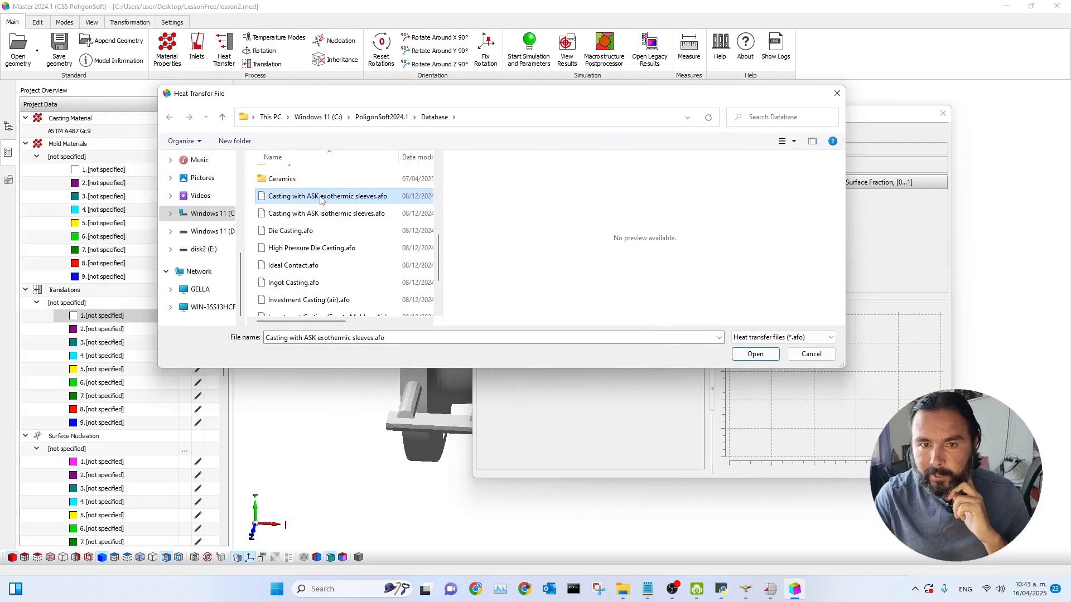
left_click(754, 355)
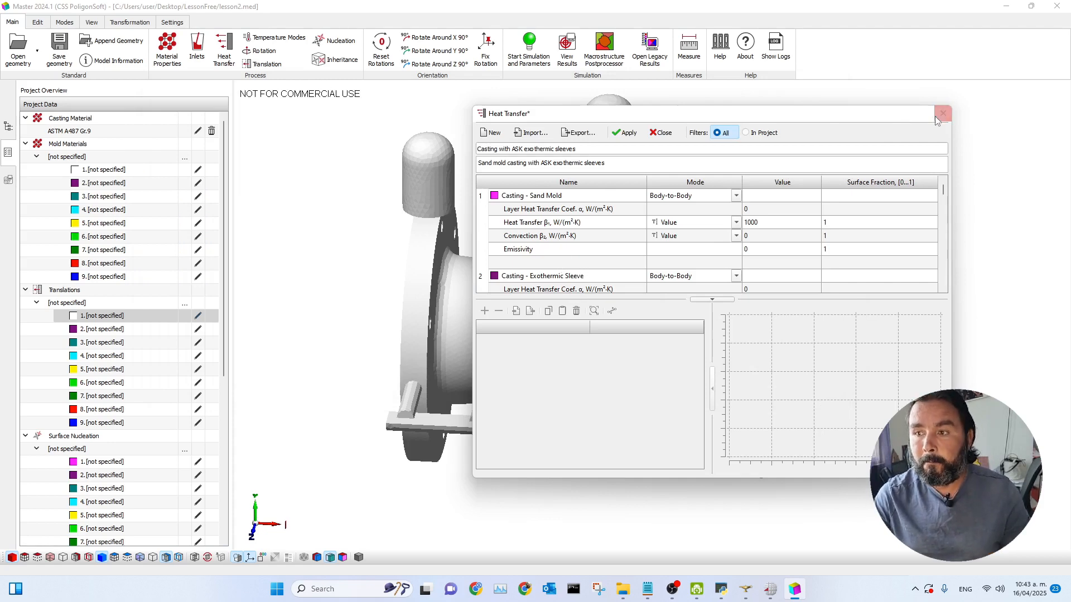
left_click(625, 133)
left_click(942, 118)
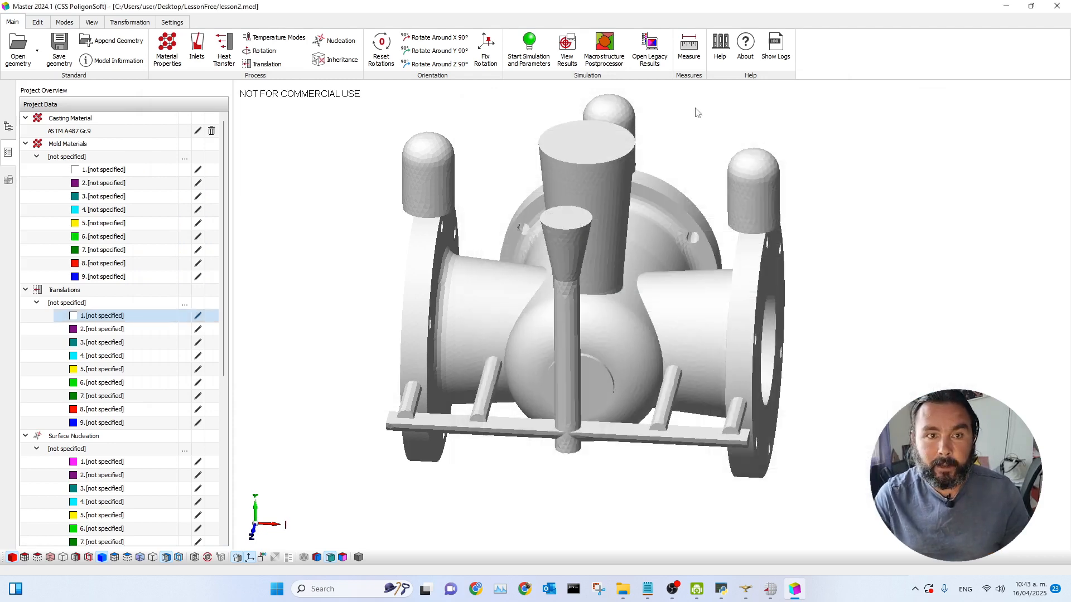
Step: Switch the display mode to boundary indices
left_click(64, 22)
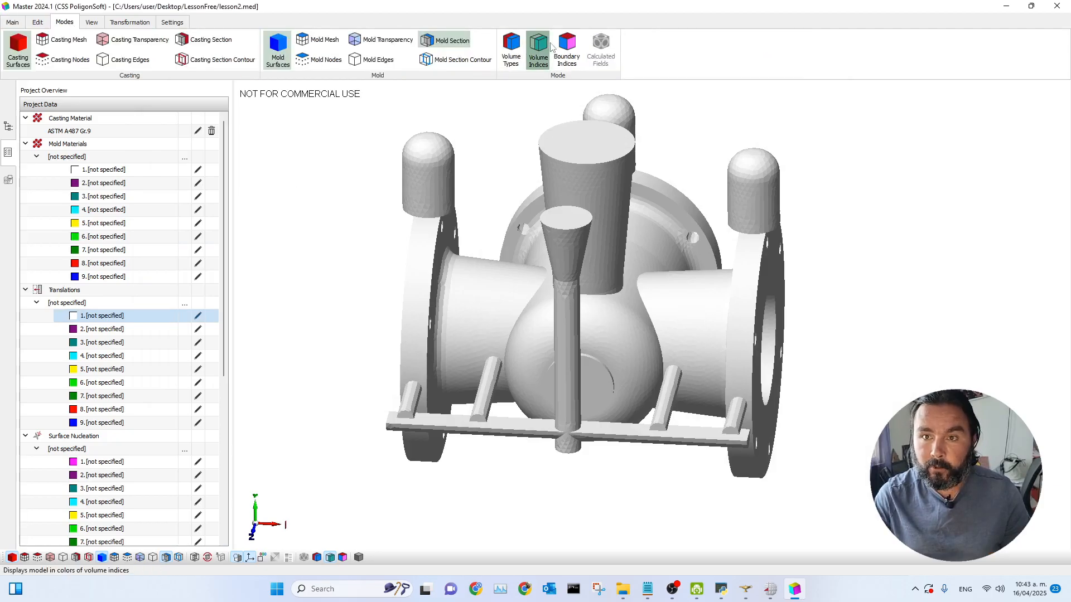
left_click(567, 49)
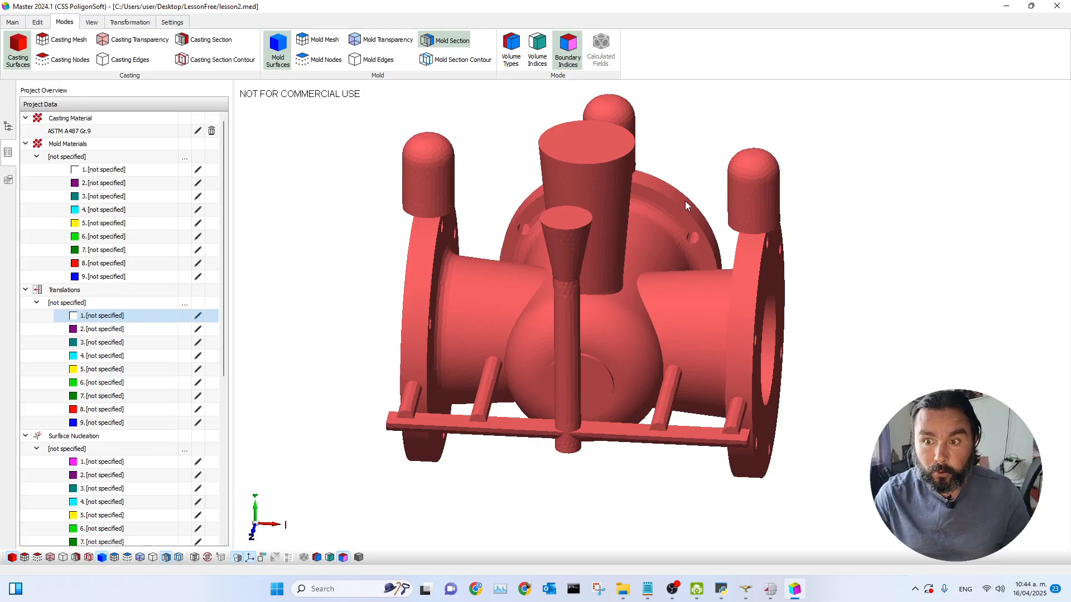
scroll(806, 301, "down", 1)
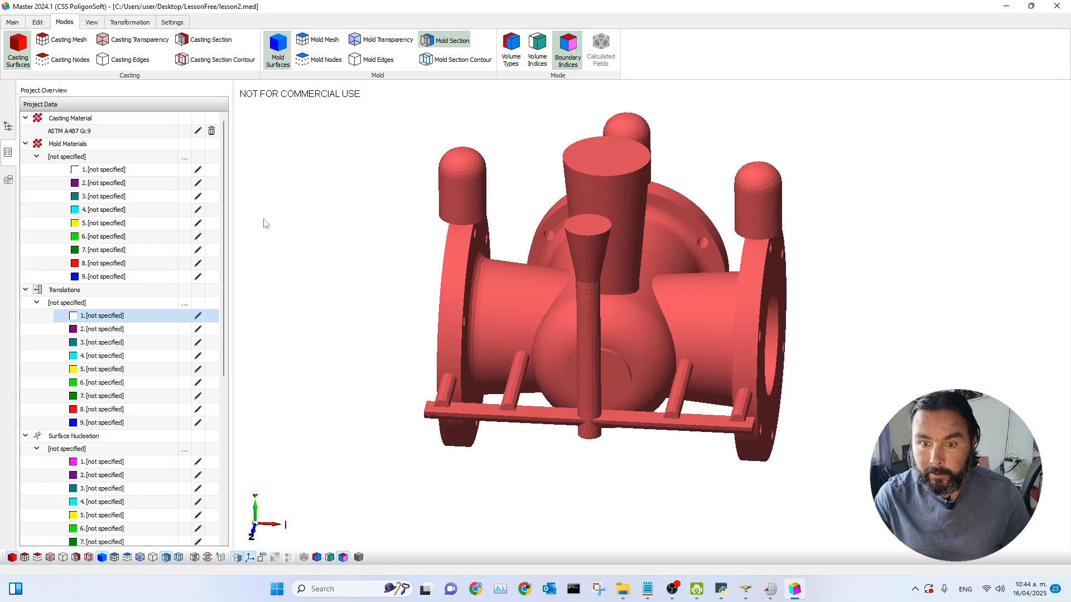
Step: Review the heat transfer dataset's boundary entries down to the Casting - Environment row
left_click(12, 22)
left_click(228, 54)
left_click_drag(457, 92, 253, 128)
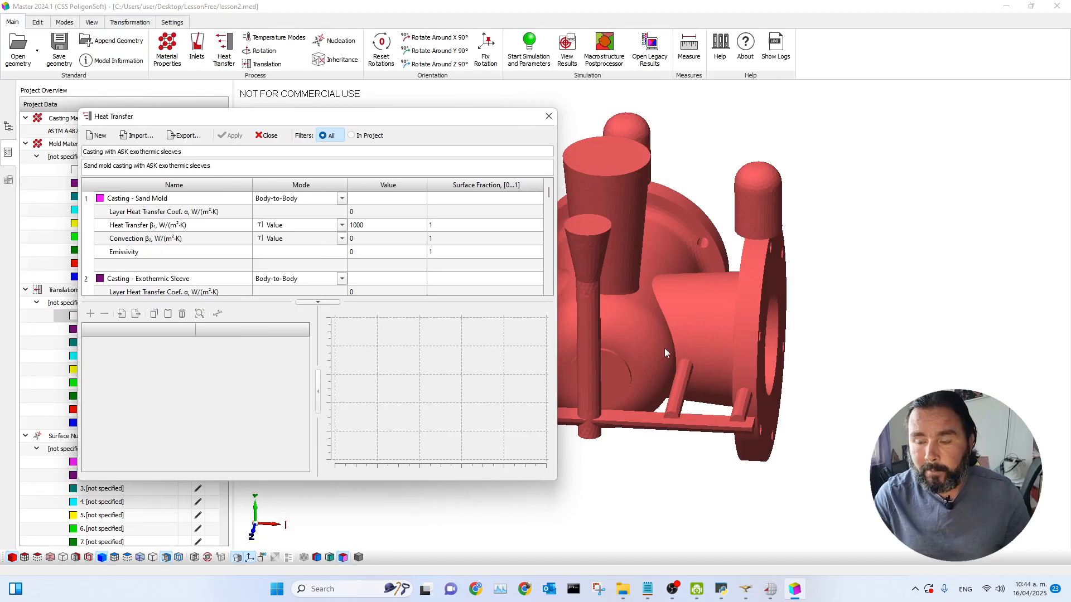
left_click_drag(549, 196, 551, 279)
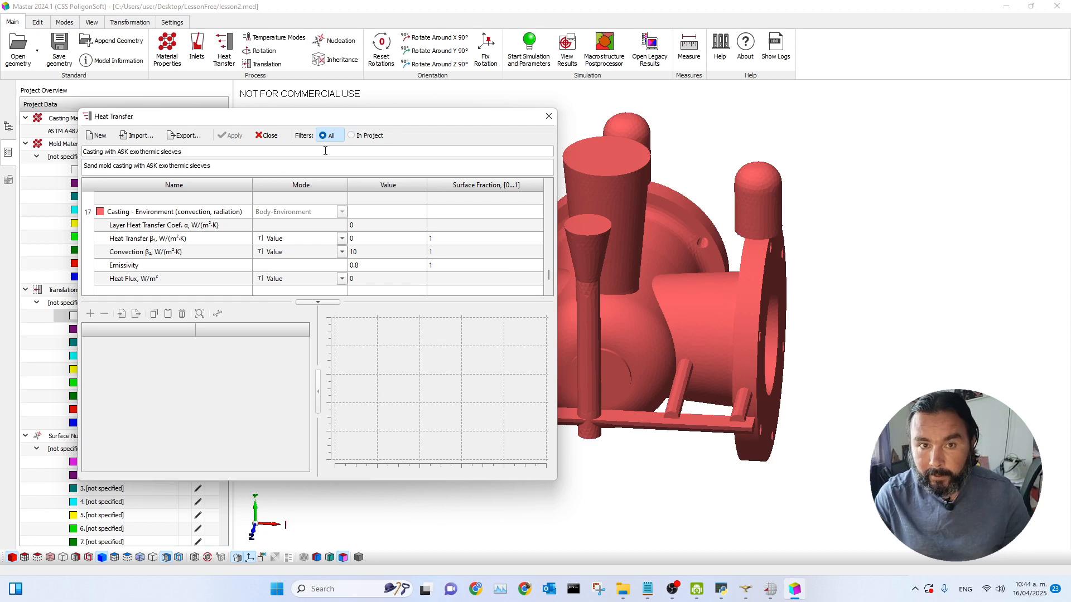
left_click_drag(377, 122, 350, 98)
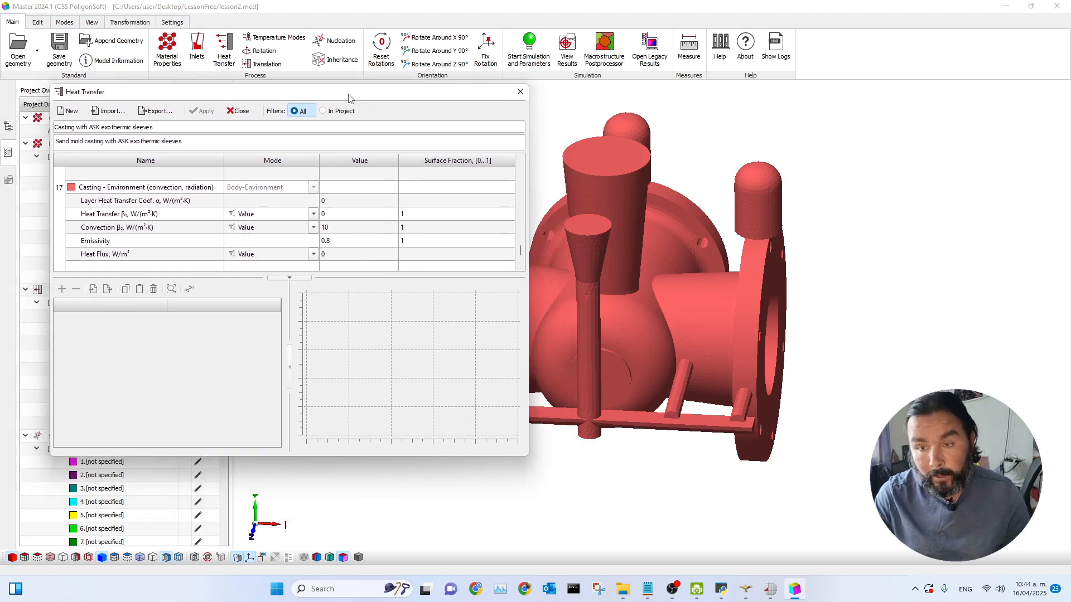
left_click_drag(351, 98, 720, 131)
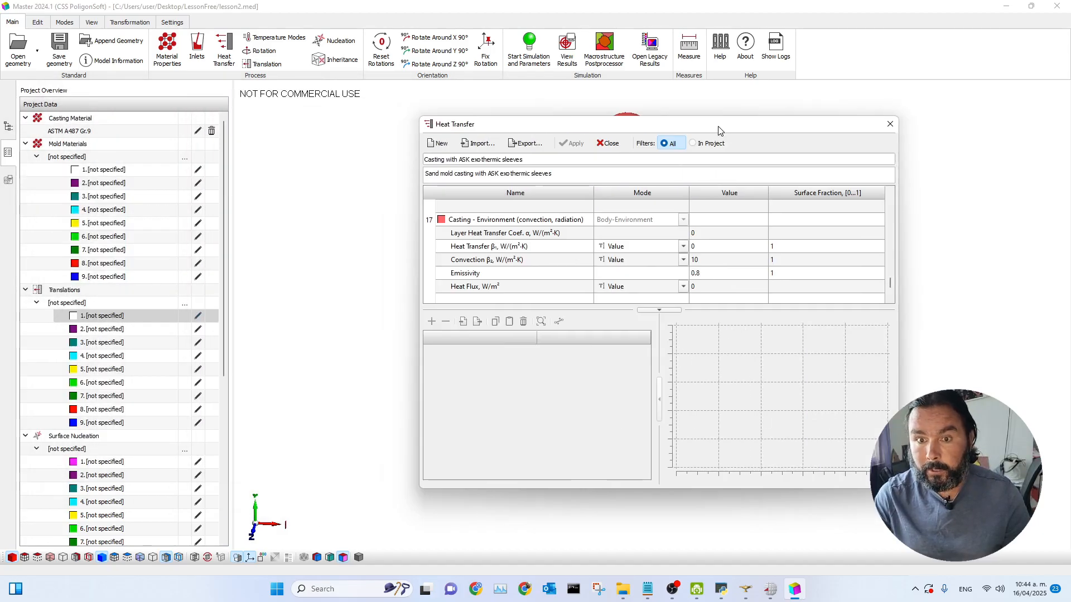
left_click_drag(745, 128, 368, 98)
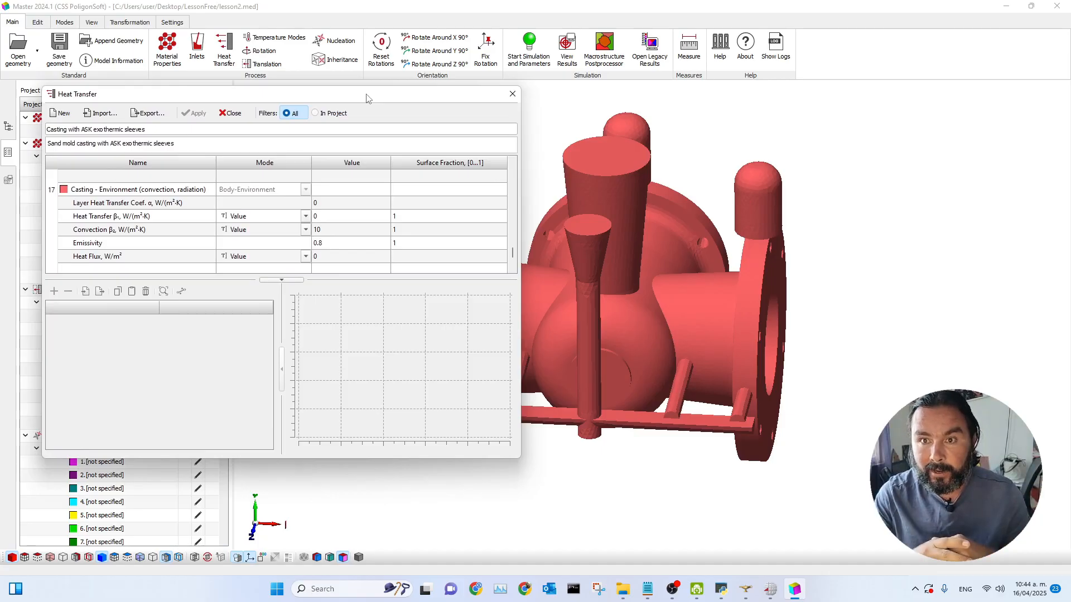
left_click(512, 94)
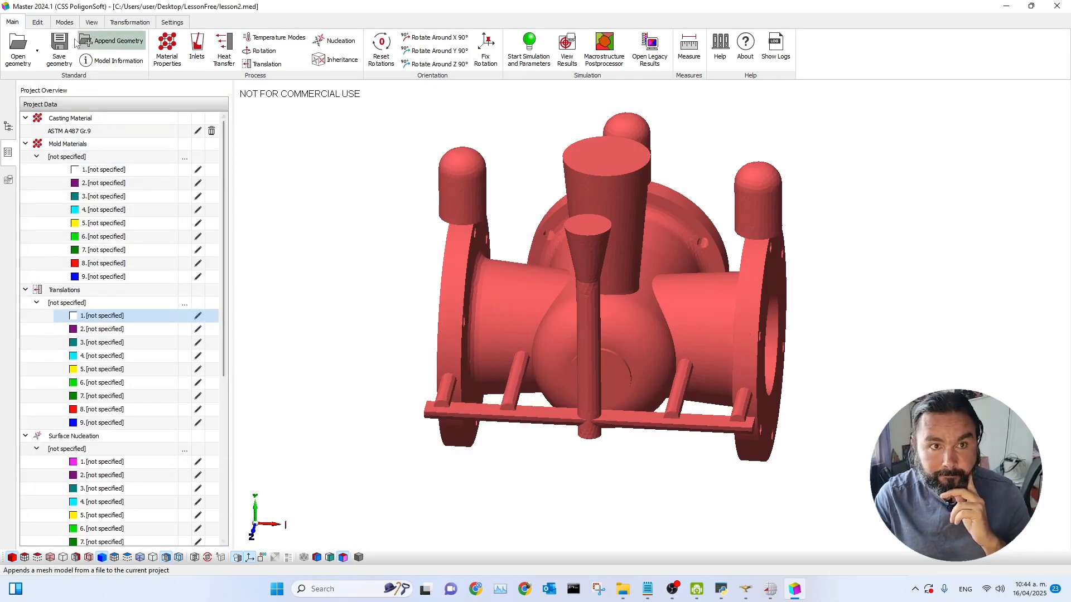
Step: Select all casting boundaries with index 17, Casting - Environment (convection, radiation)
left_click(64, 23)
left_click(37, 23)
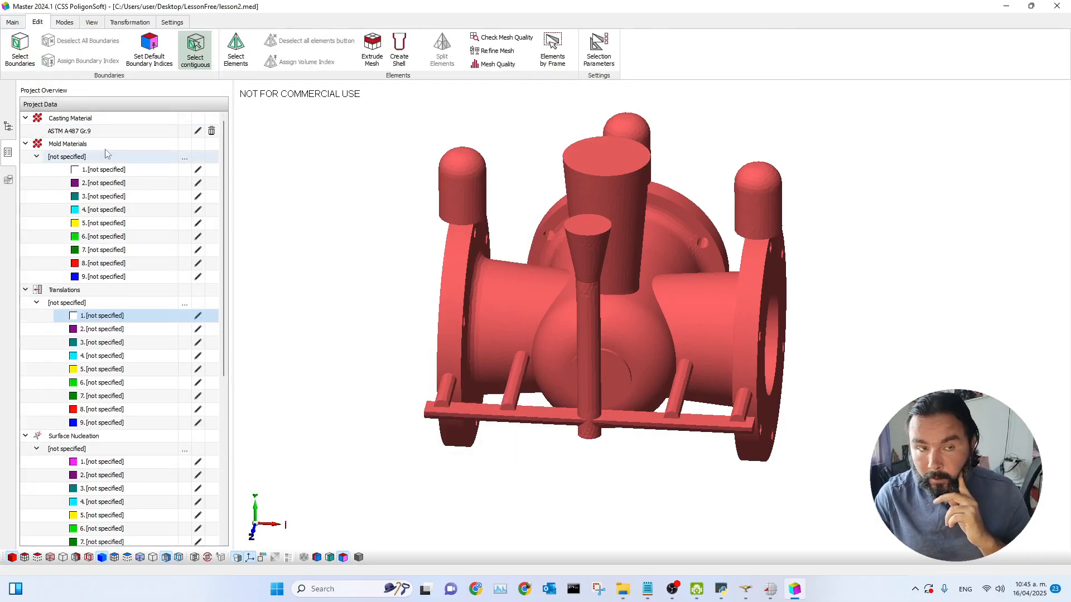
left_click(18, 65)
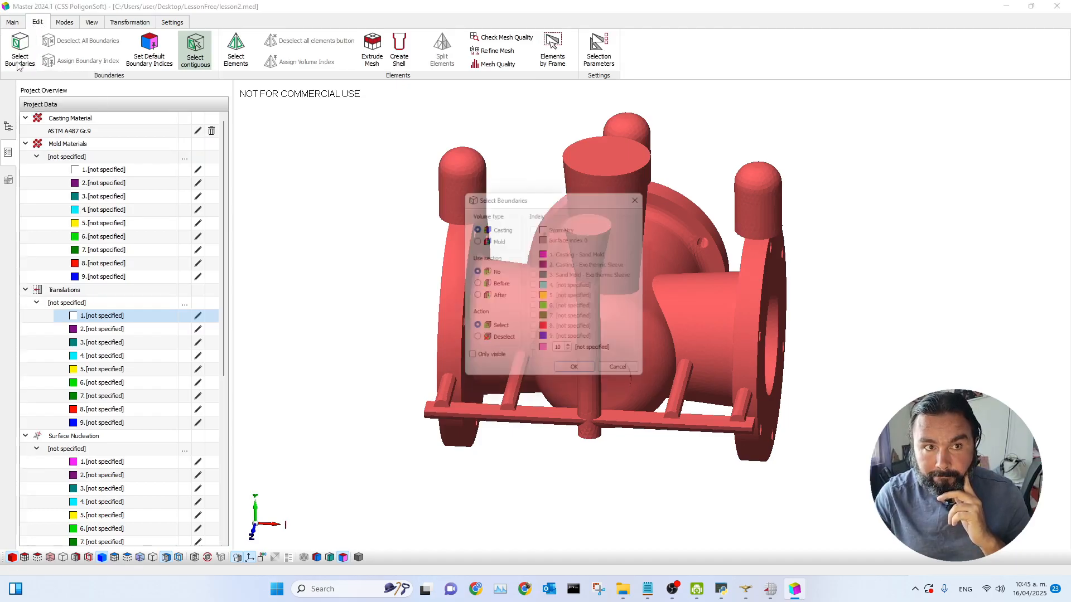
left_click_drag(570, 195, 283, 133)
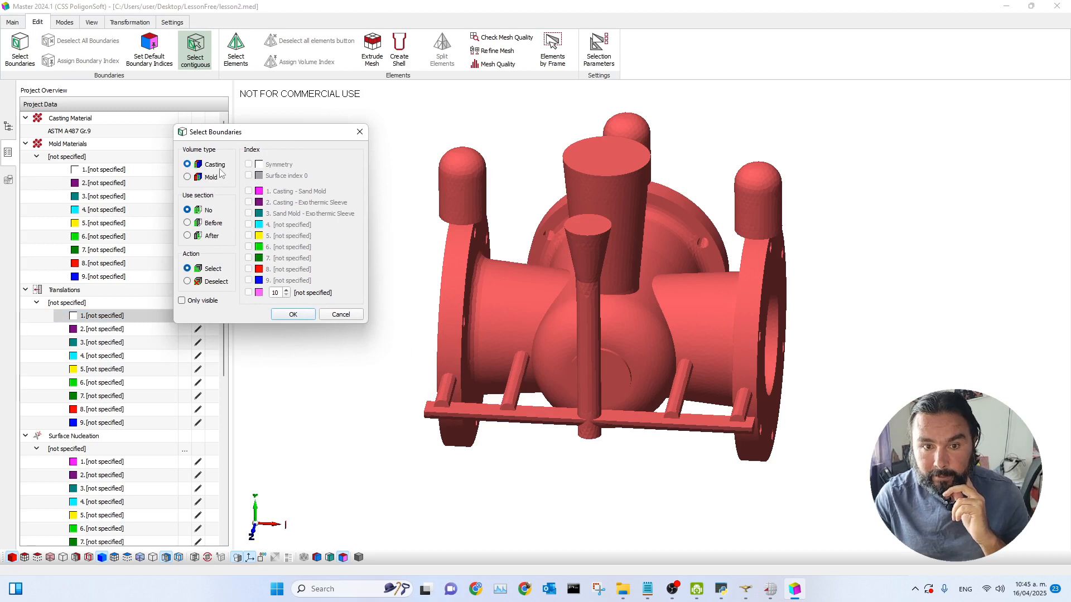
double_click(275, 293)
type("17")
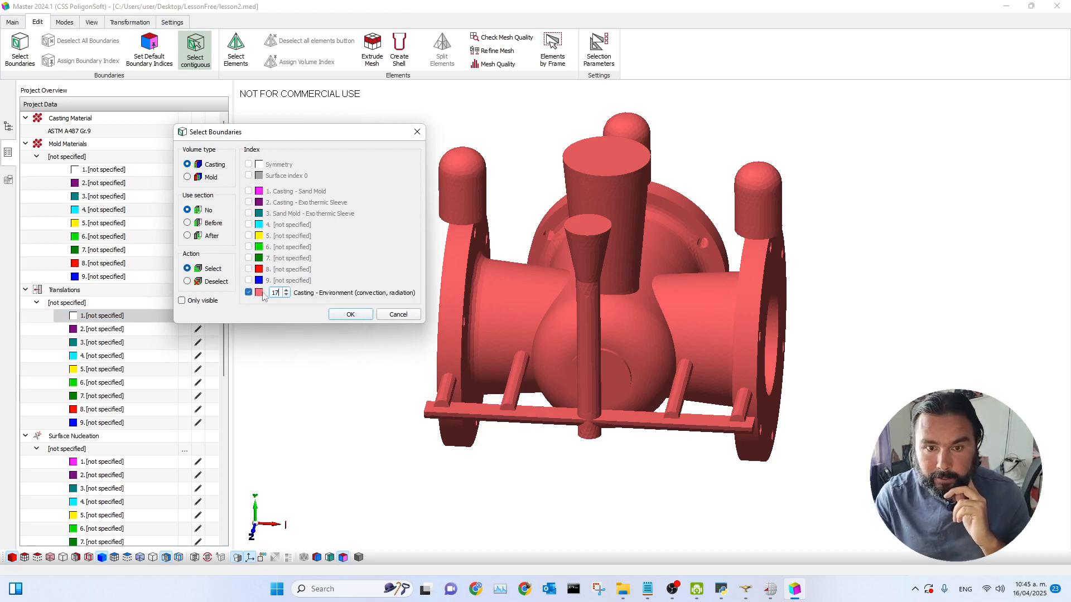
left_click(248, 292)
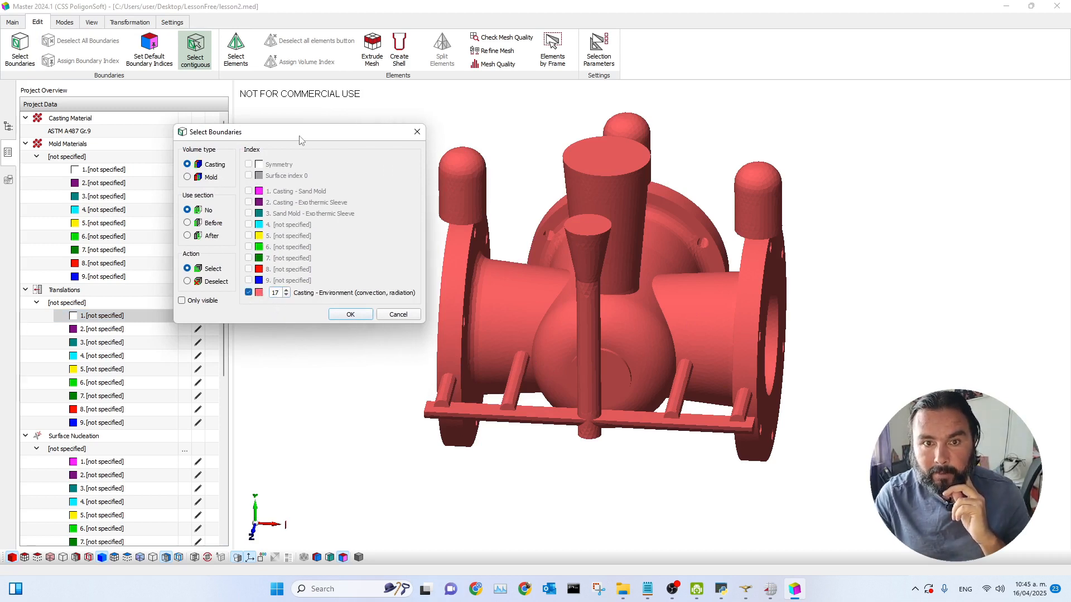
left_click(346, 314)
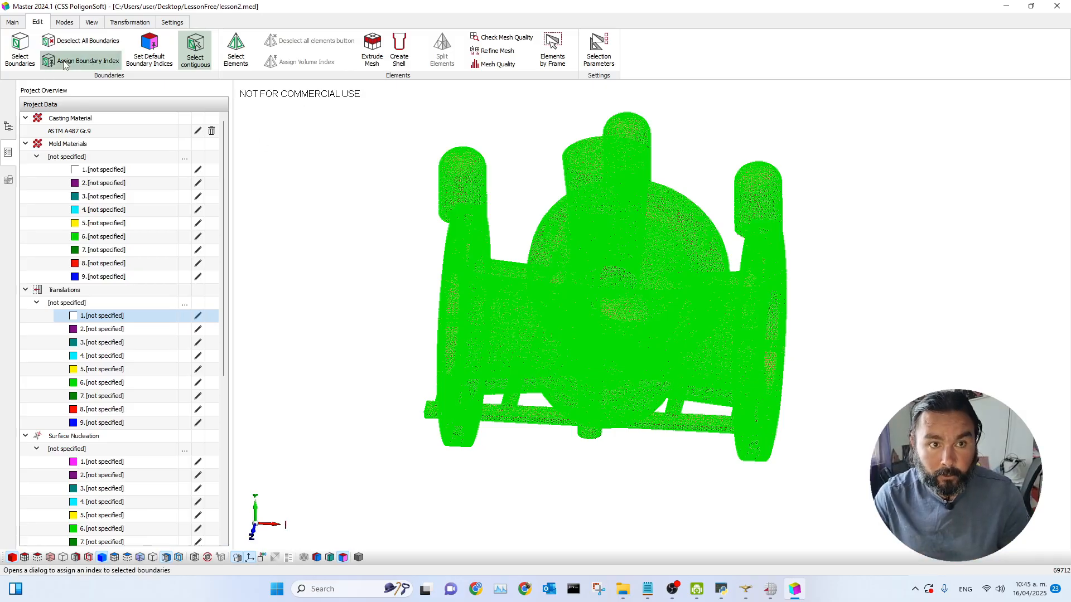
Step: Assign boundary index 1, Casting - Sand Mold, to the selected boundaries
left_click(63, 65)
left_click_drag(536, 186, 912, 148)
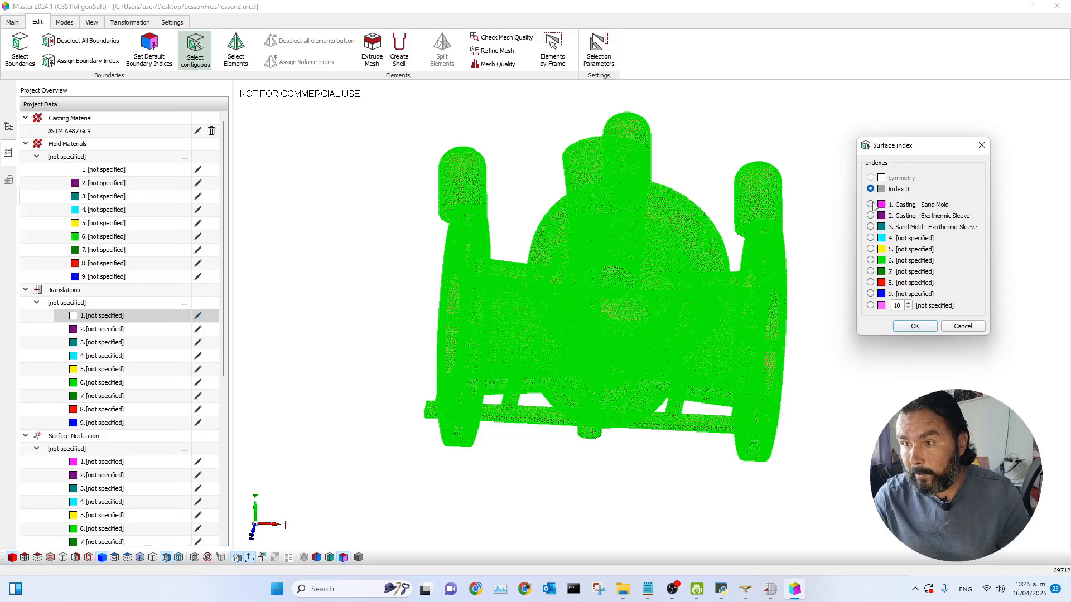
left_click(871, 205)
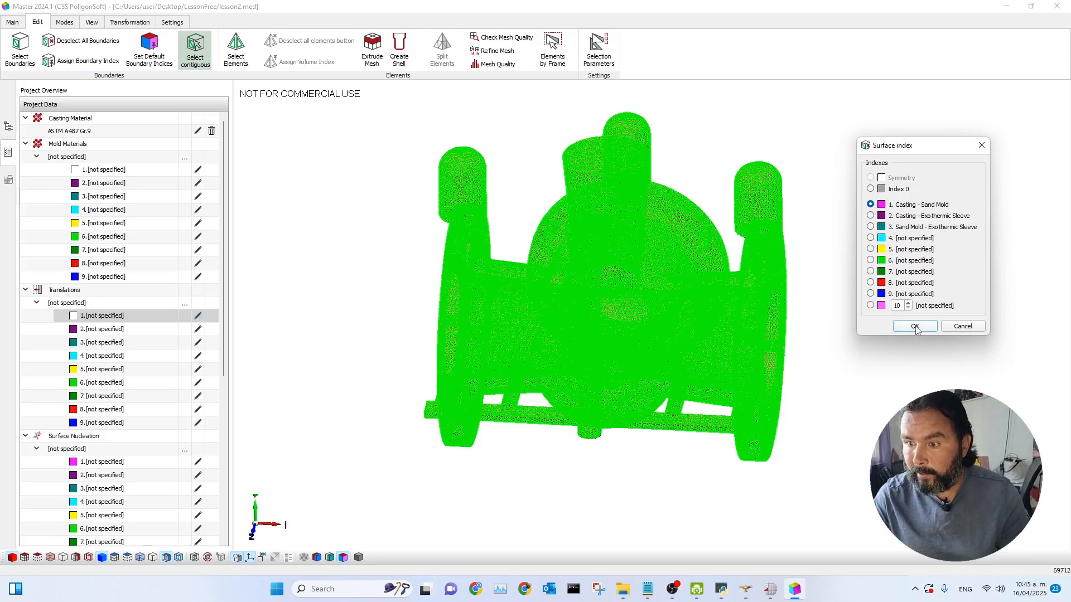
left_click(915, 326)
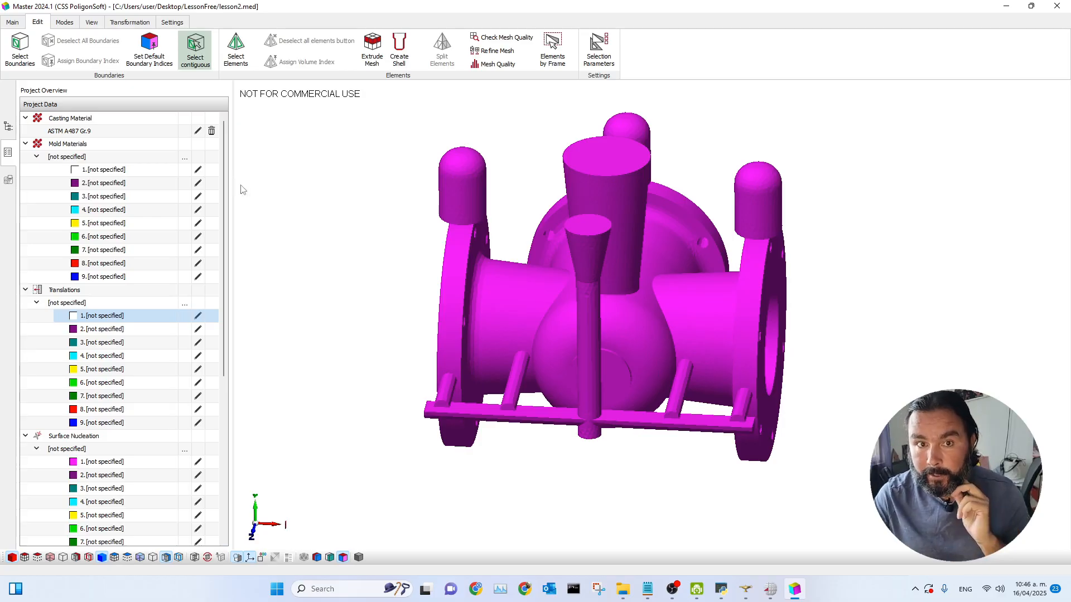
left_click(12, 22)
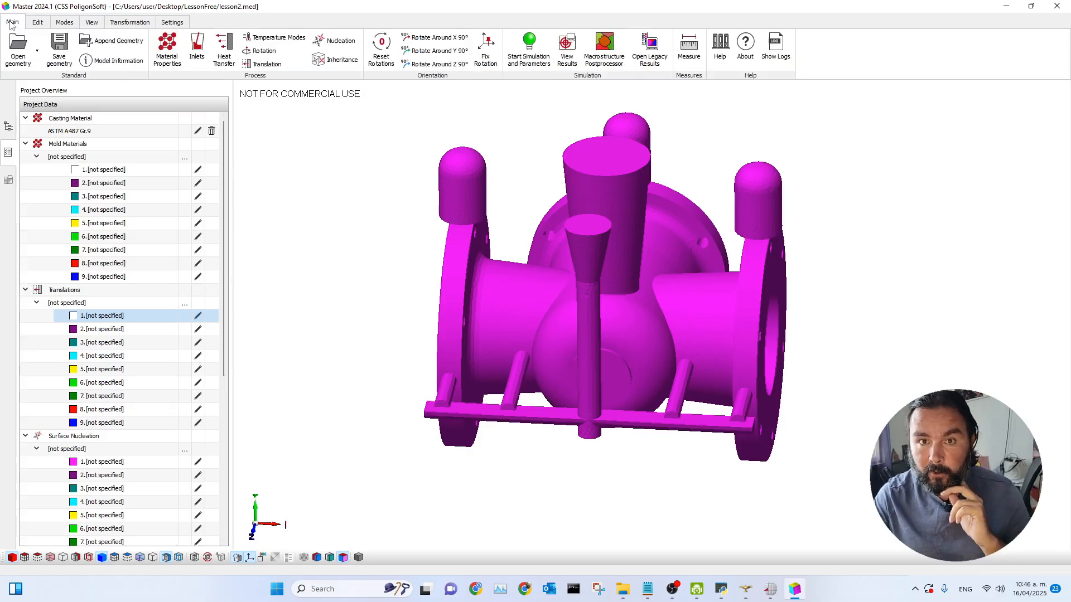
left_click(225, 55)
left_click(778, 82)
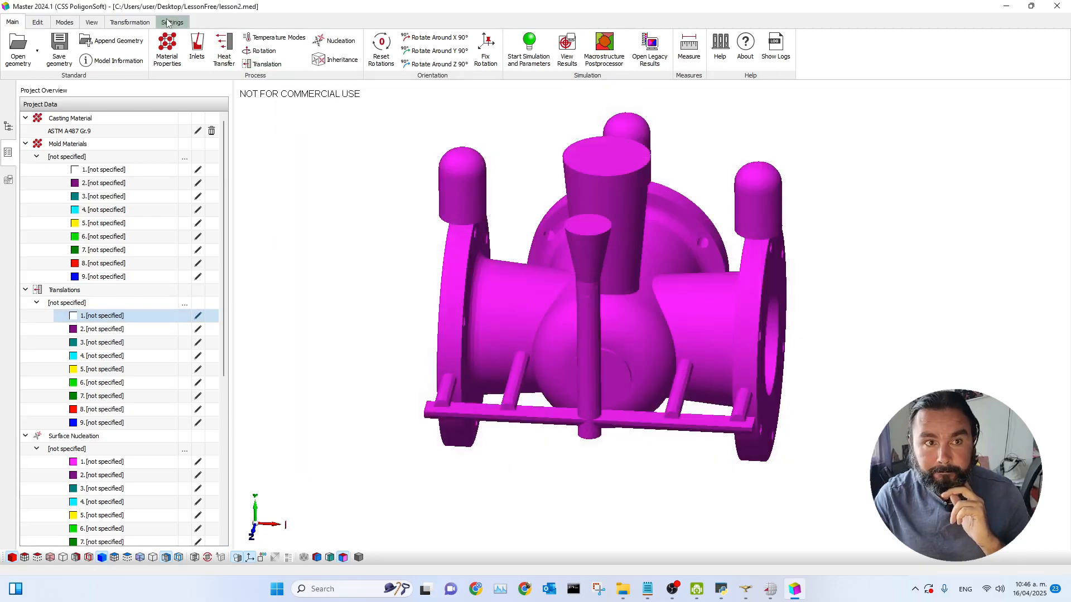
left_click(37, 22)
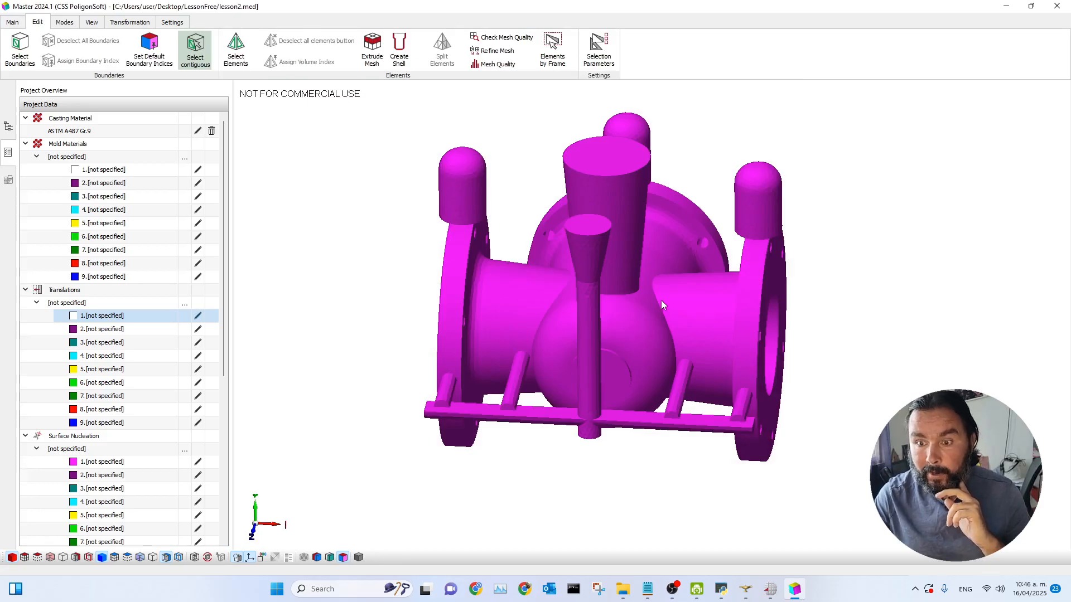
Step: Select the top faces of the sprue and the central riser as contiguous boundaries
scroll(662, 301, "up", 1)
scroll(866, 335, "down", 2)
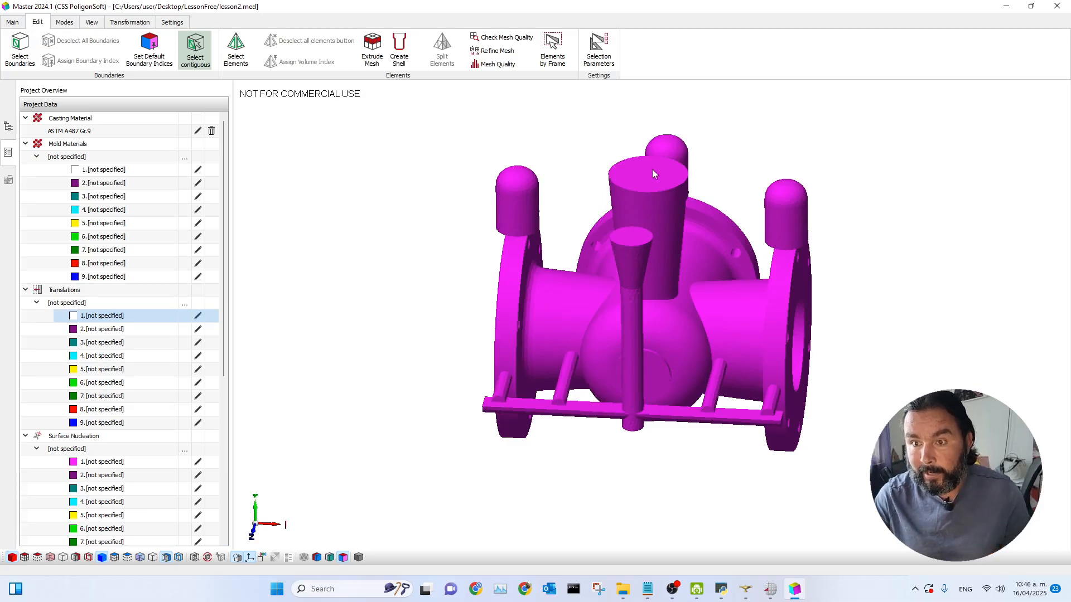
scroll(927, 308, "down", 1)
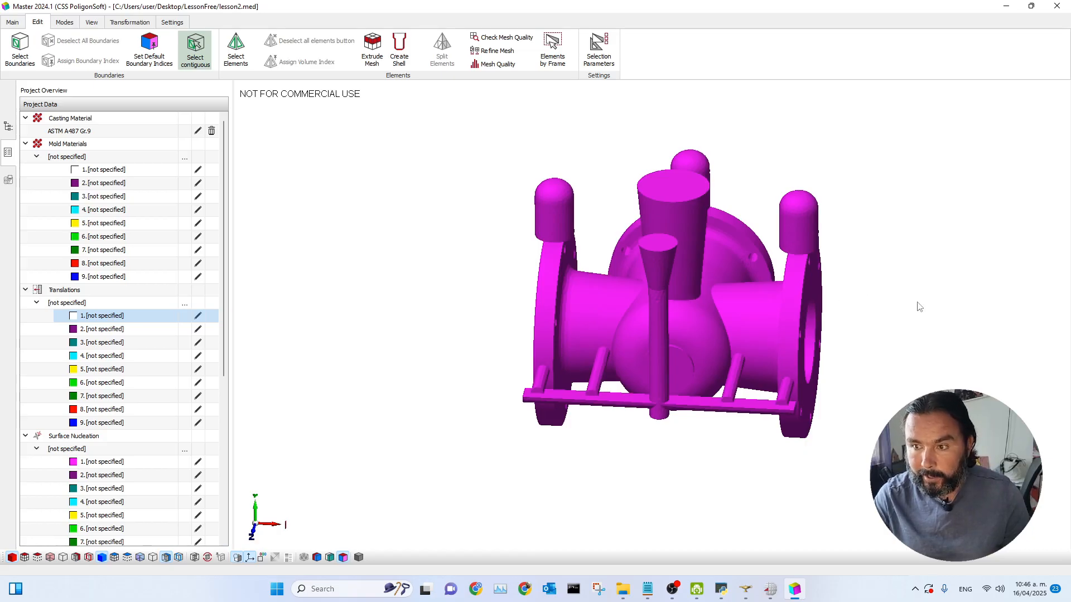
left_click(659, 247)
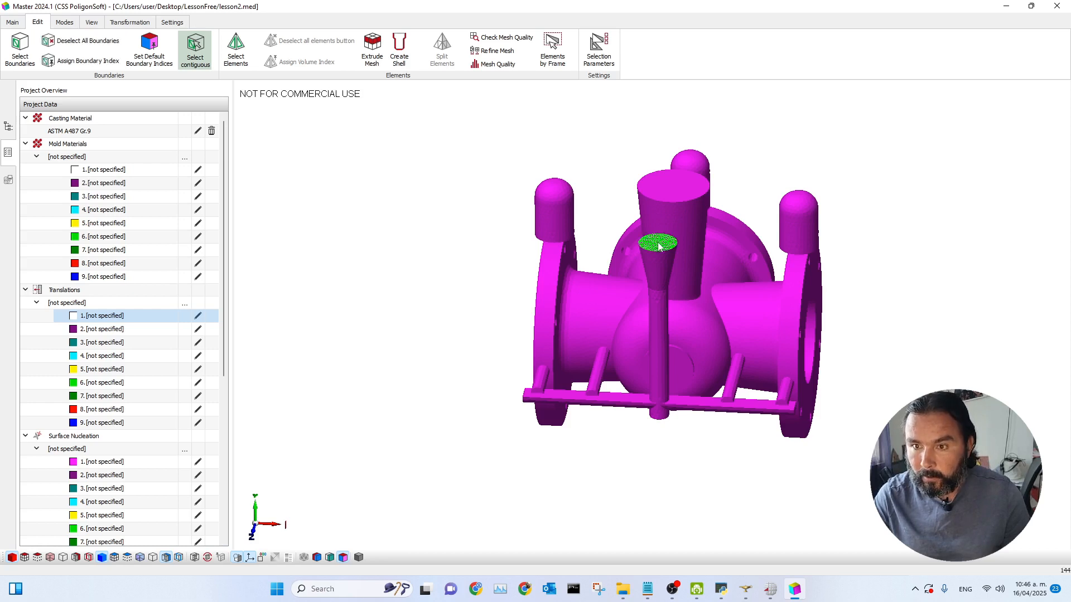
left_click(686, 199)
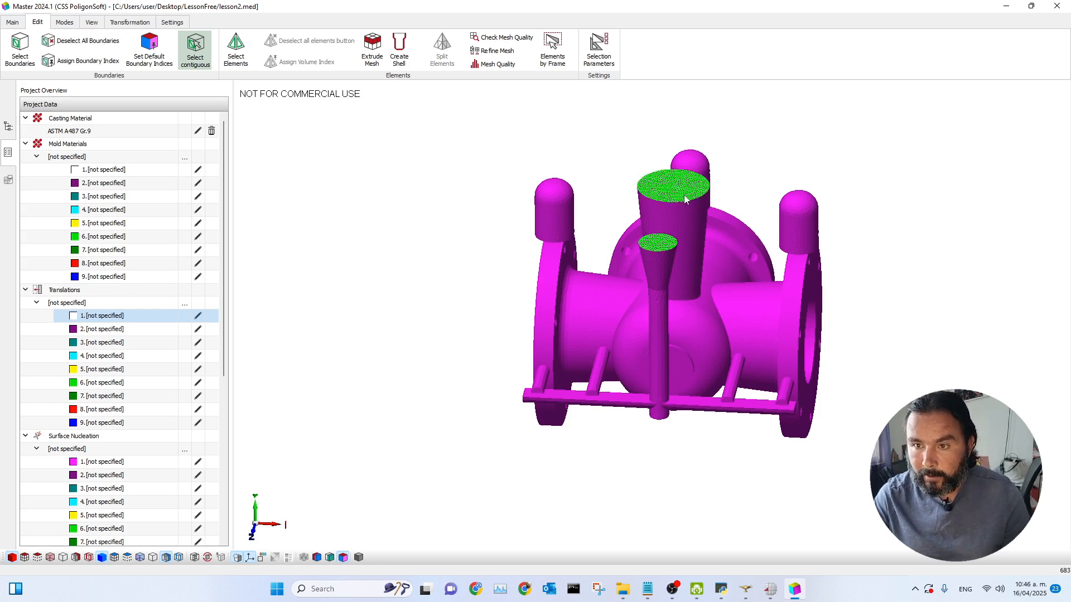
left_click(691, 240)
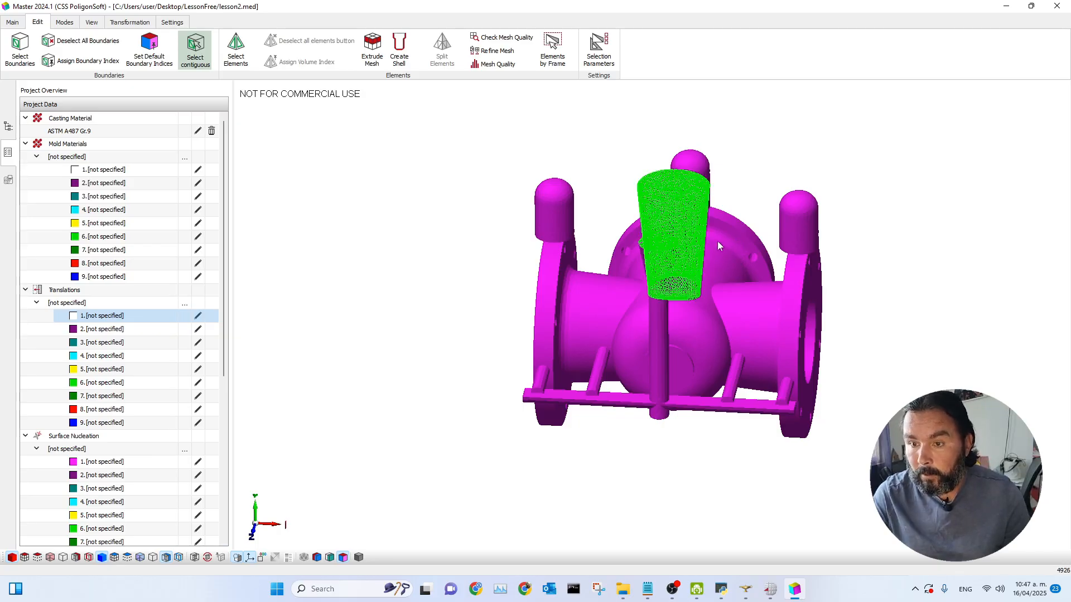
left_click(686, 231)
left_click(686, 230)
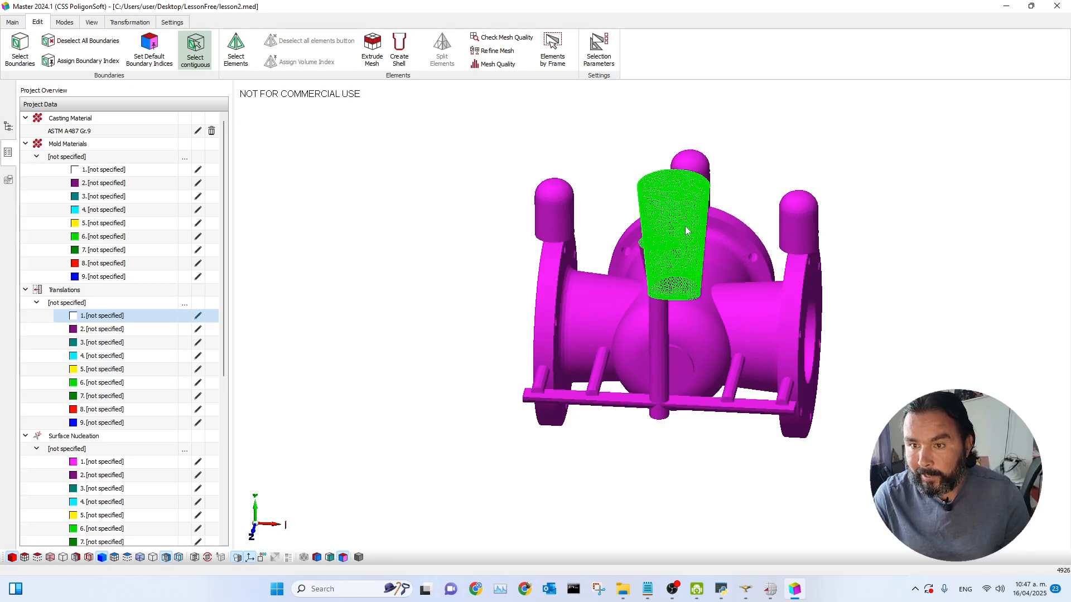
left_click(686, 230)
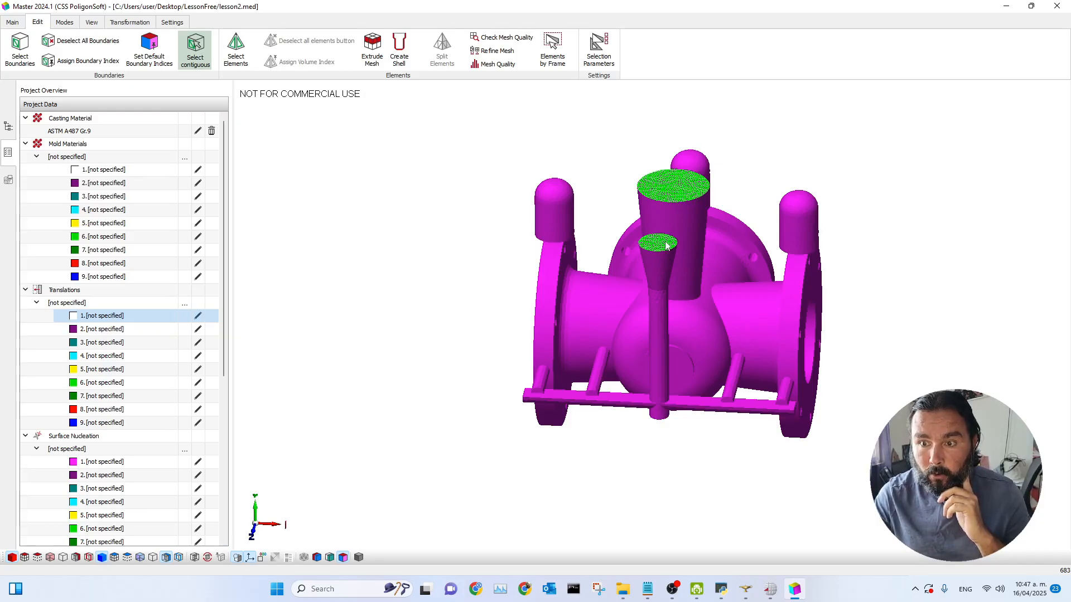
Step: Assign boundary index 17, Casting - Environment (convection, radiation), to the selected sprue and riser top faces
left_click(70, 68)
left_click_drag(525, 184, 403, 161)
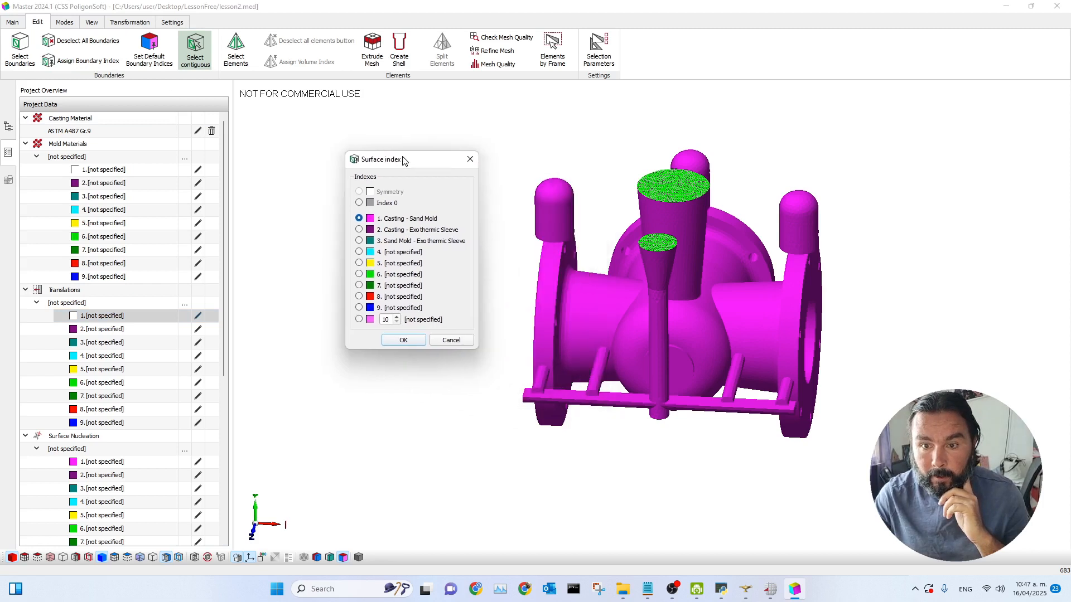
double_click(385, 319)
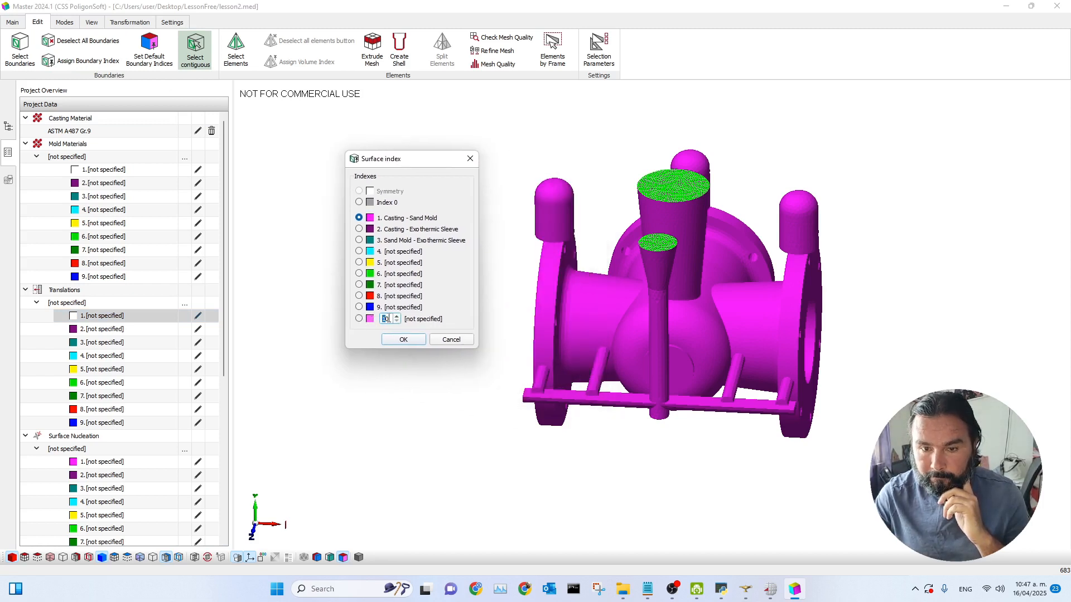
type("17")
left_click(359, 319)
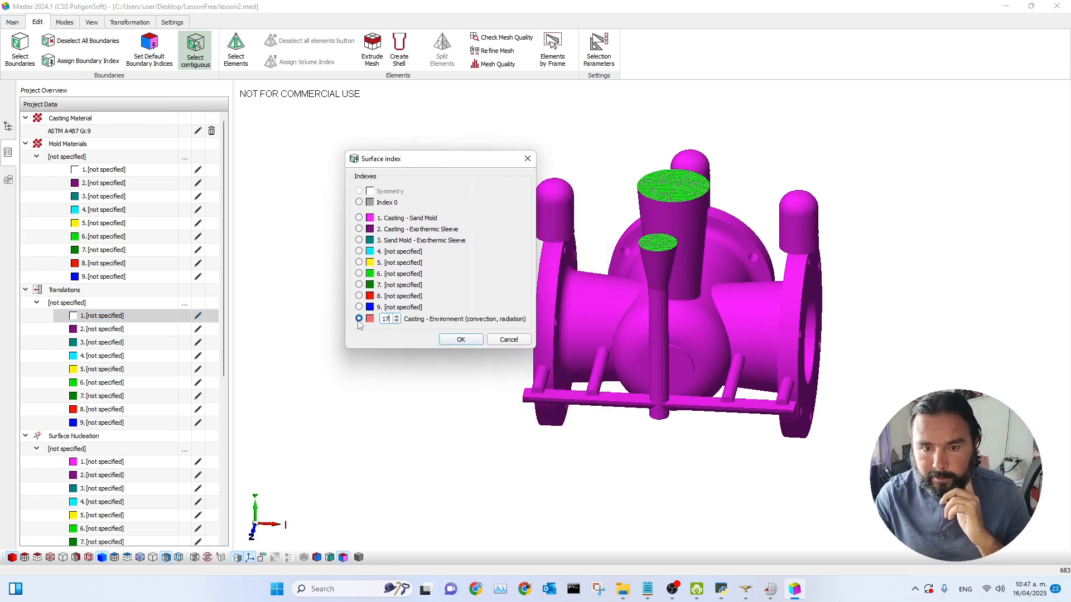
left_click(461, 342)
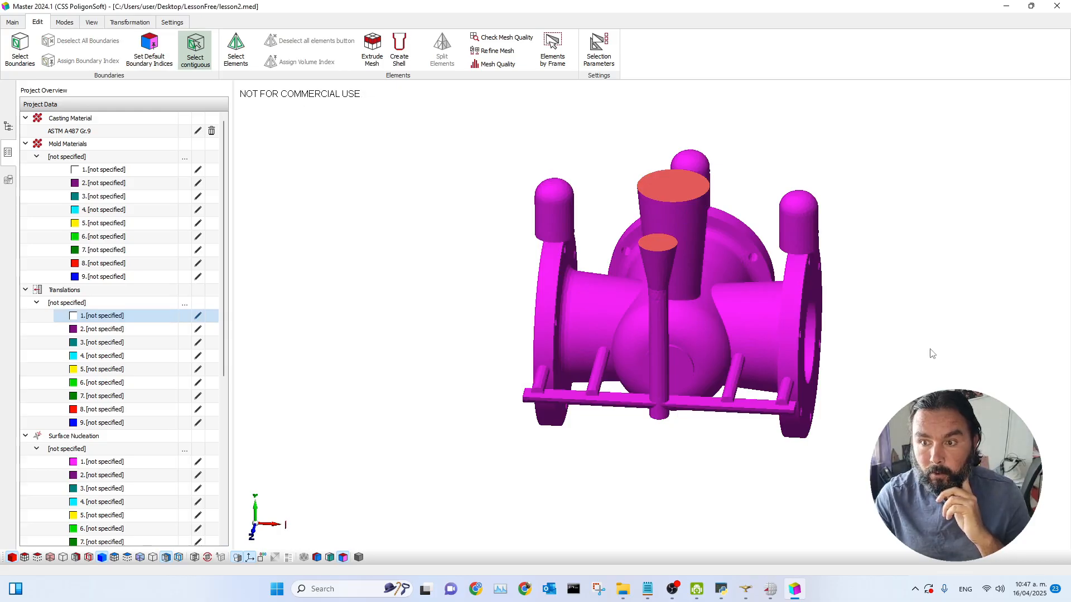
Step: Select all casting boundaries with indices 1 and 17, then deselect all boundaries
scroll(711, 287, "up", 2)
middle_click_drag(673, 314, 631, 344)
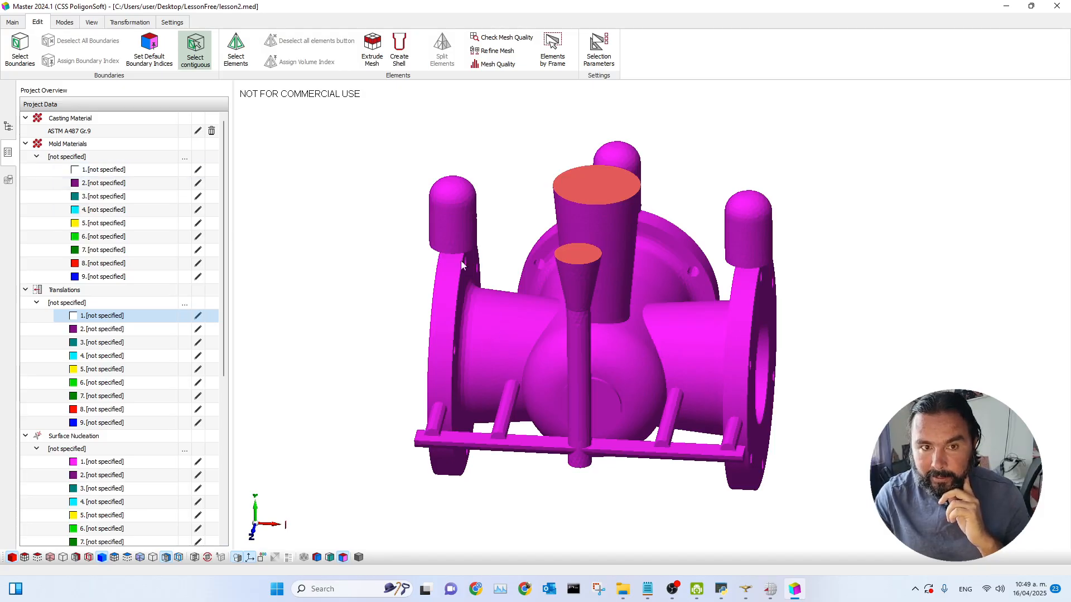
left_click(64, 22)
left_click(37, 21)
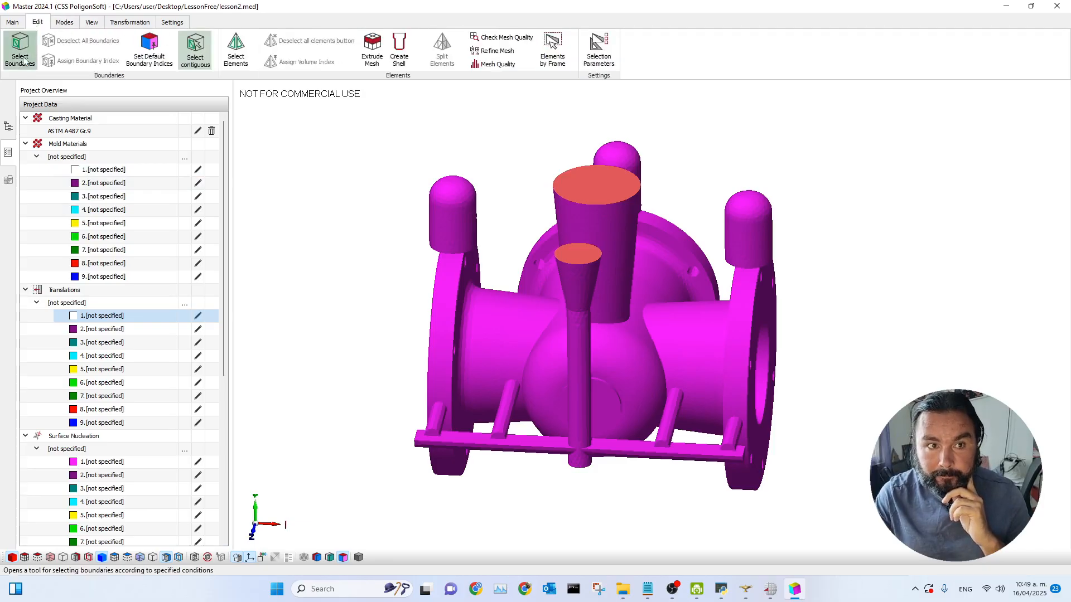
left_click(21, 49)
left_click(485, 253)
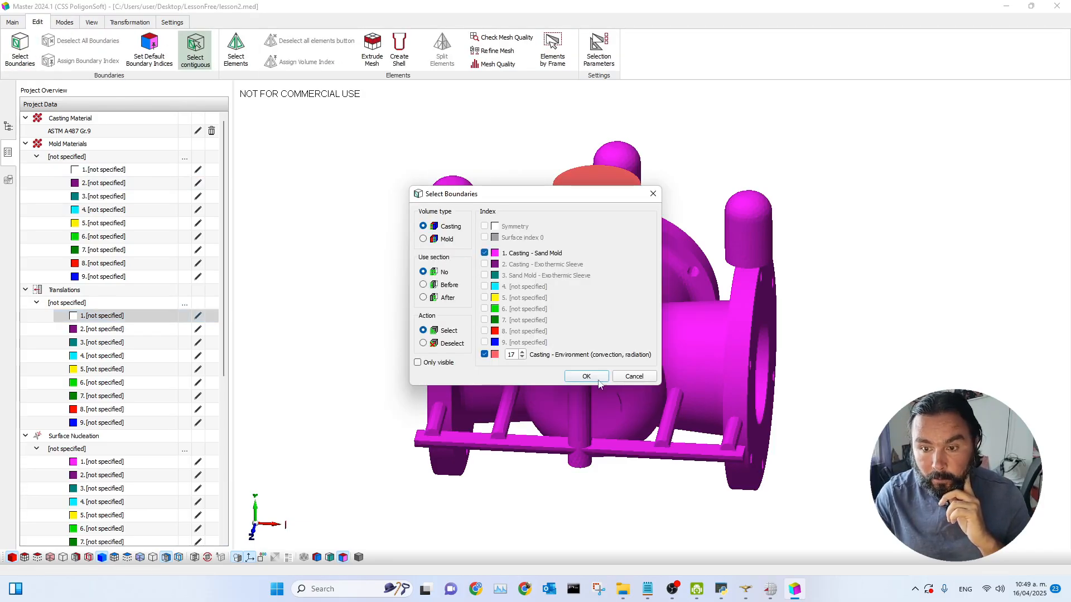
left_click(586, 376)
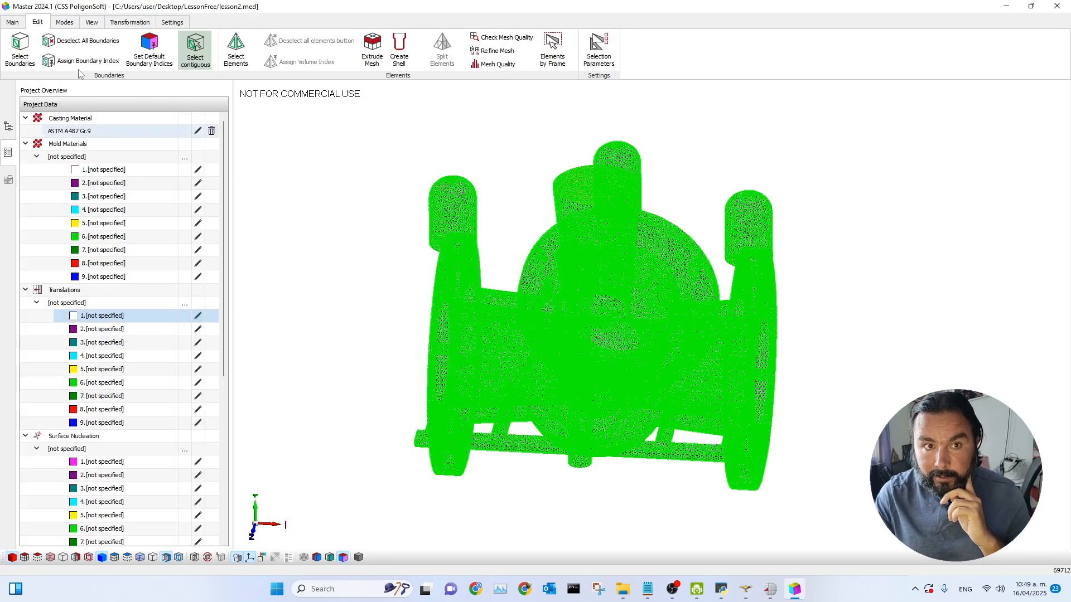
left_click(58, 44)
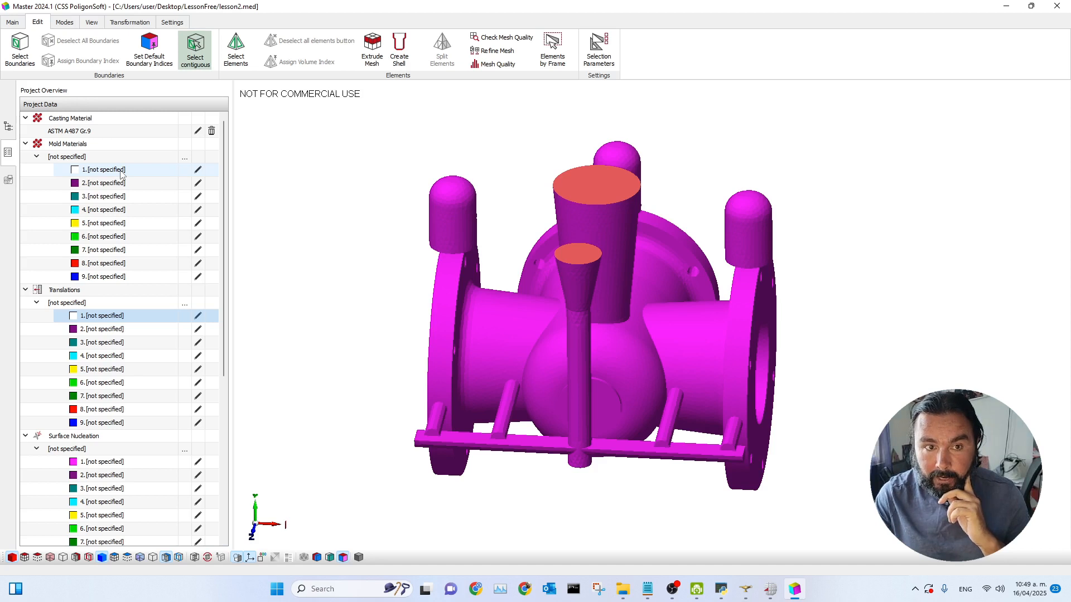
Step: Import Resin-bonded (pep-set) sil 03 res 1 den 1488 from the Bonded sands database as mold material 1 and apply it
left_click(120, 170)
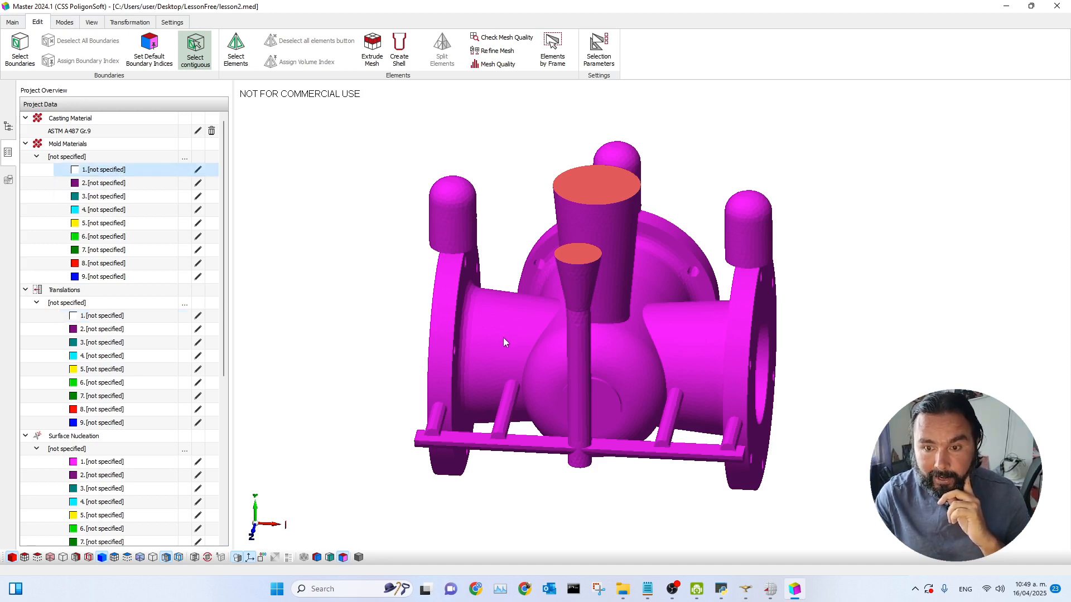
left_click(198, 170)
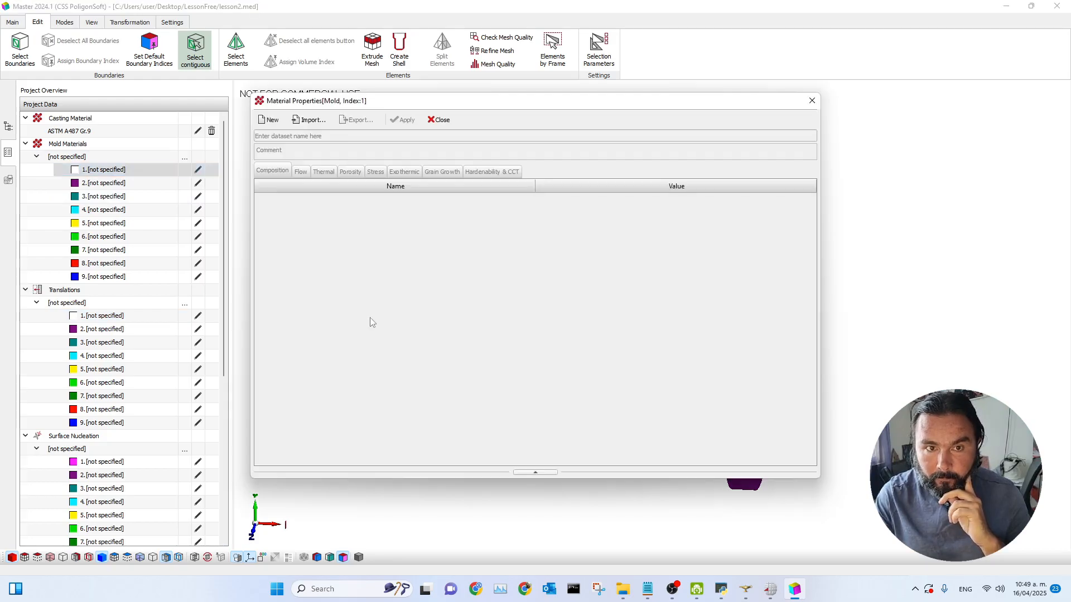
left_click_drag(440, 105, 606, 86)
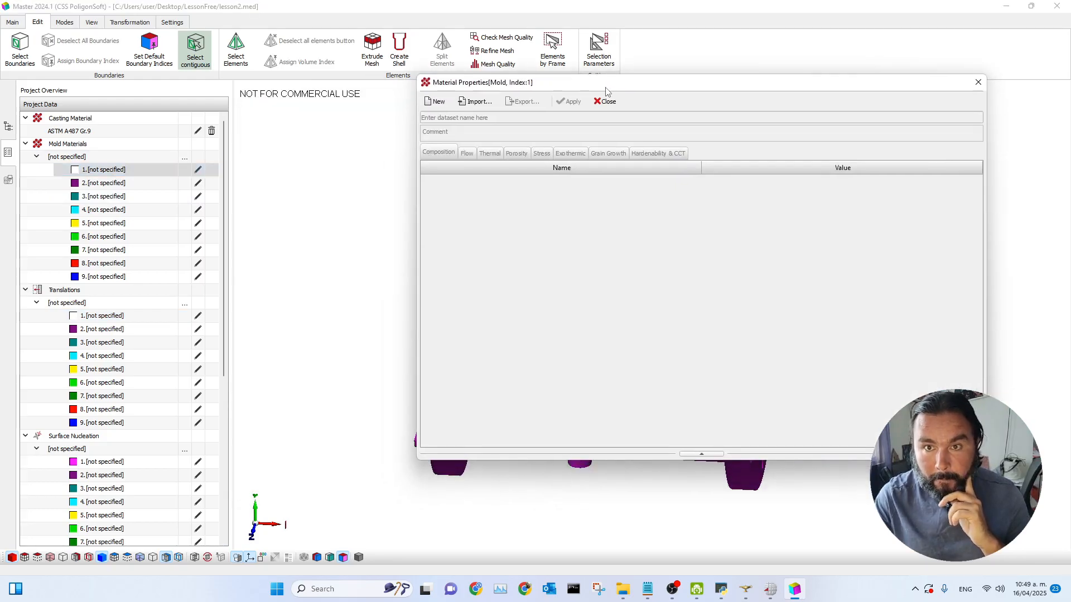
left_click(489, 106)
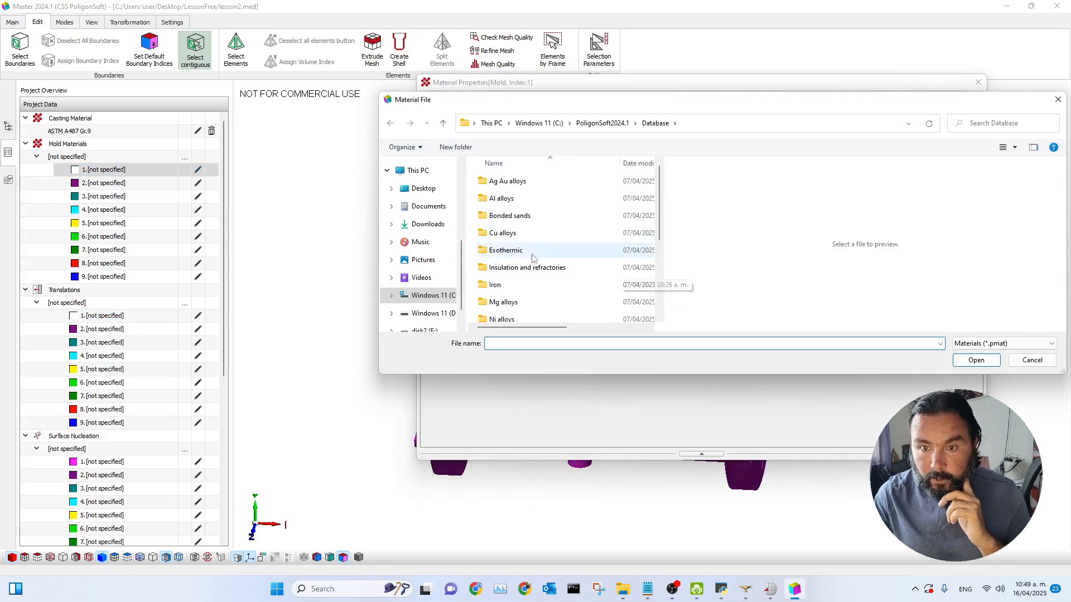
double_click(509, 217)
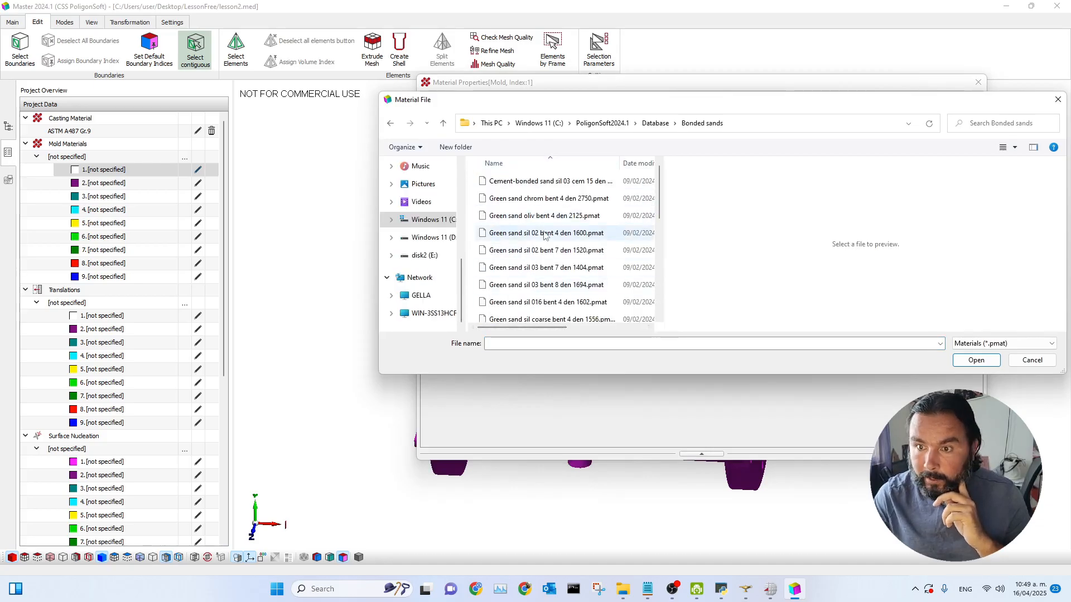
scroll(502, 223, "down", 5)
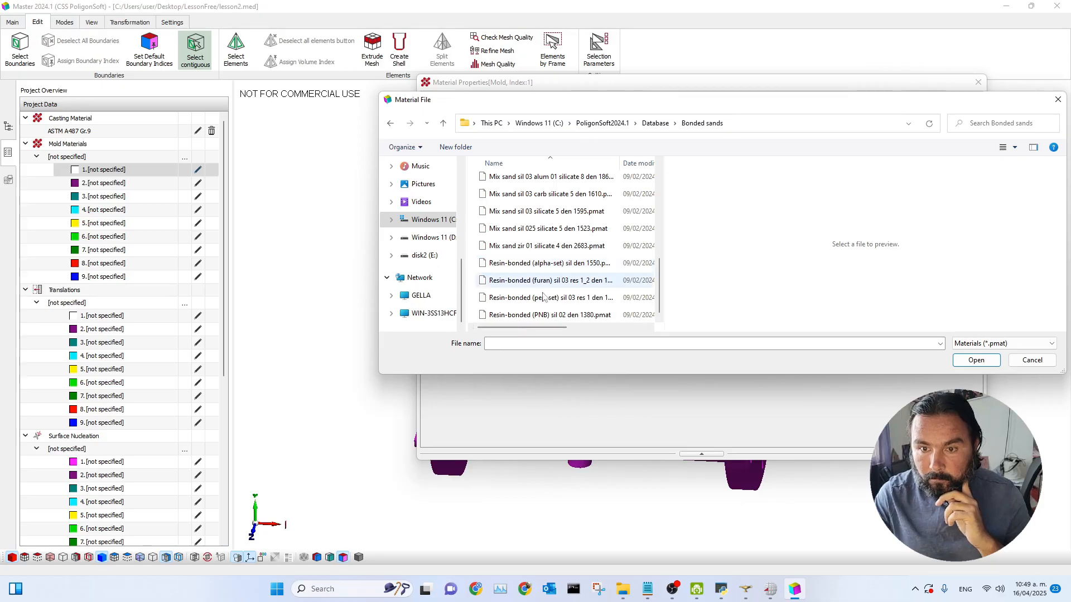
left_click(526, 298)
left_click(992, 358)
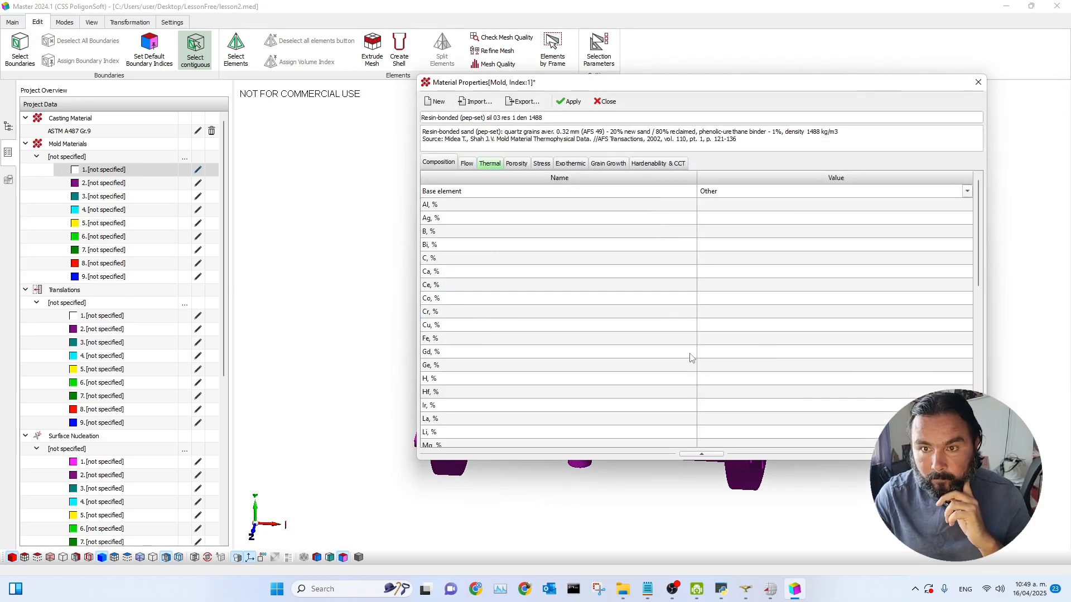
left_click(570, 101)
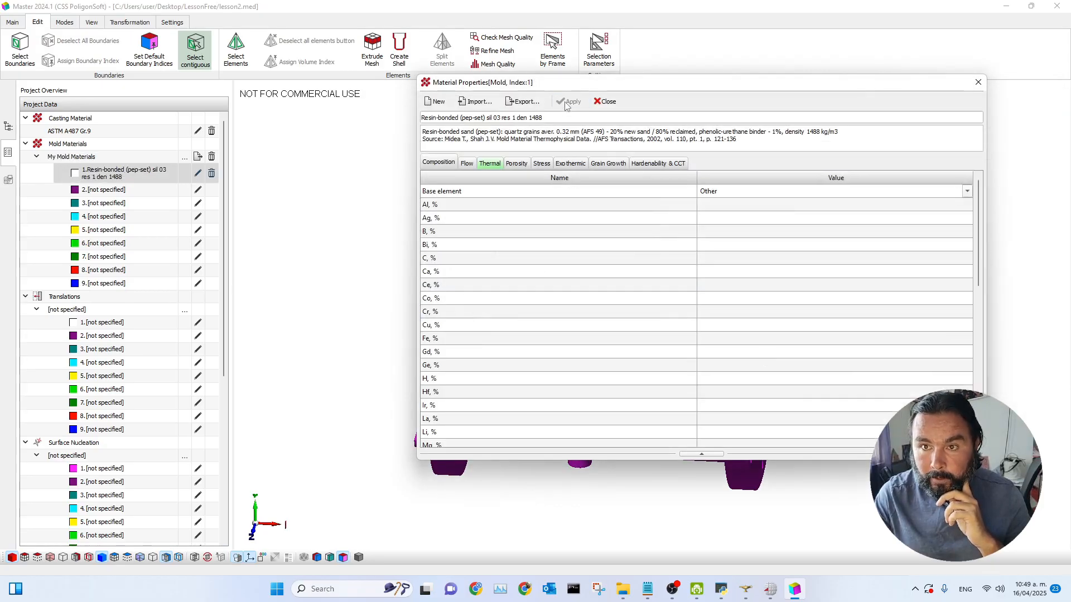
left_click(606, 101)
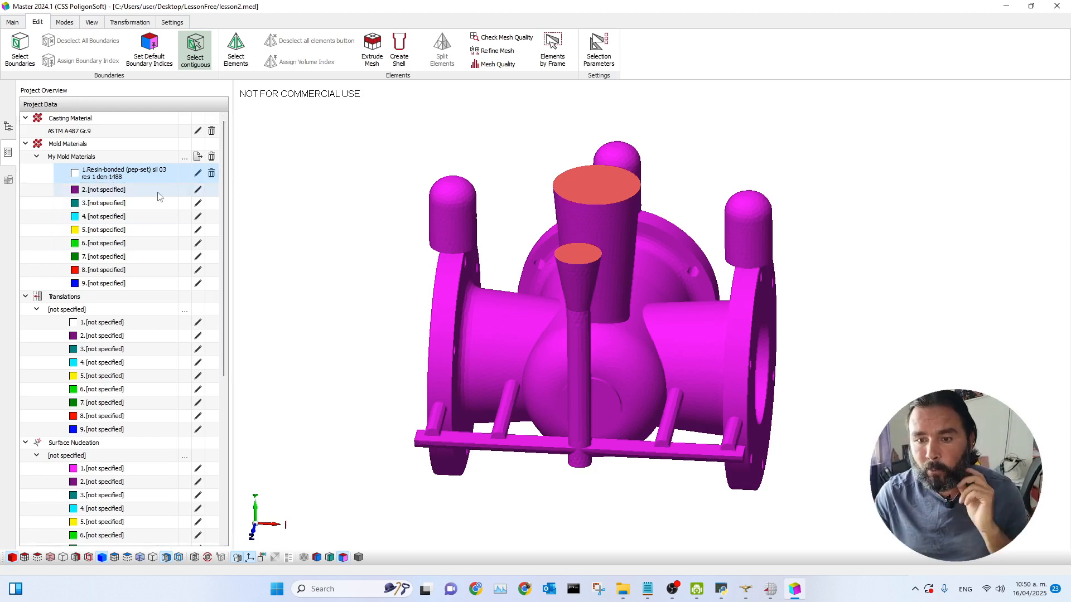
Step: Rotate and zoom around the part to inspect the sprue, riser tops and surrounding geometry
scroll(830, 409, "down", 1)
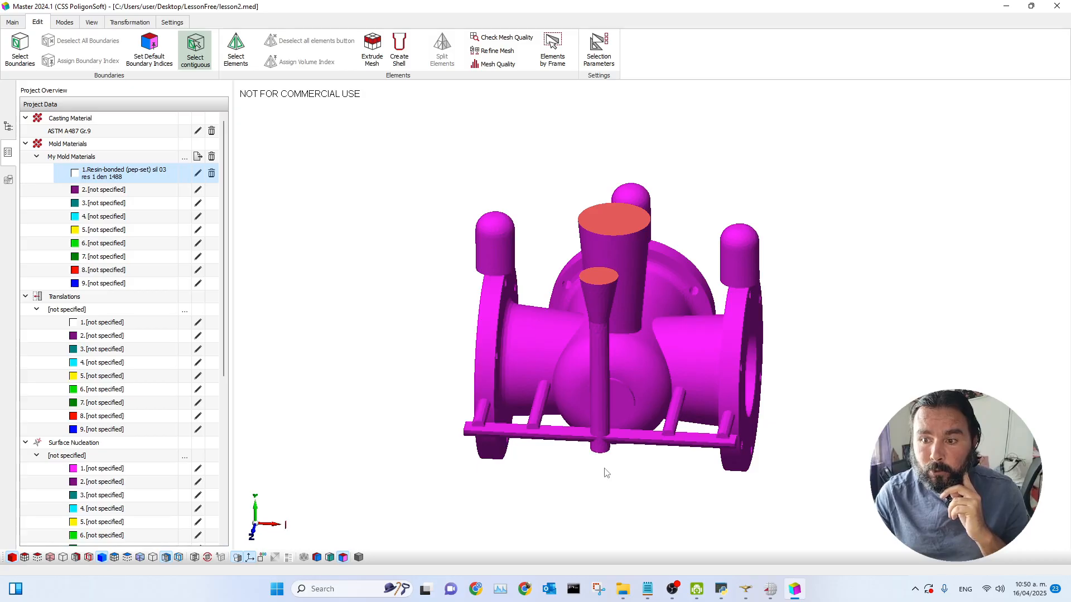
scroll(564, 463, "down", 1)
middle_click_drag(662, 464, 662, 505)
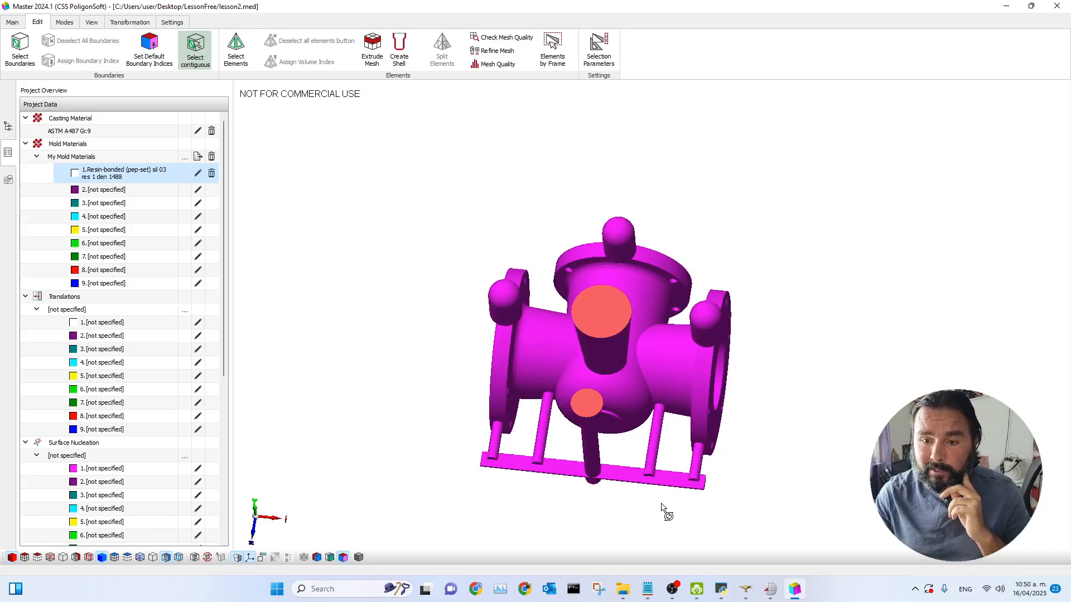
scroll(536, 298, "up", 1)
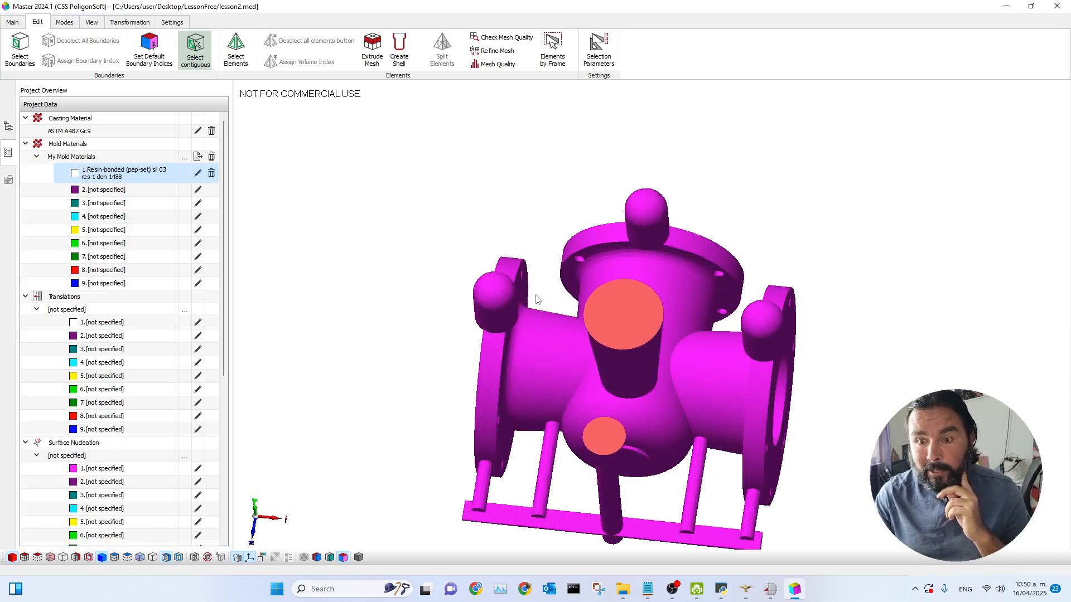
scroll(537, 300, "up", 3)
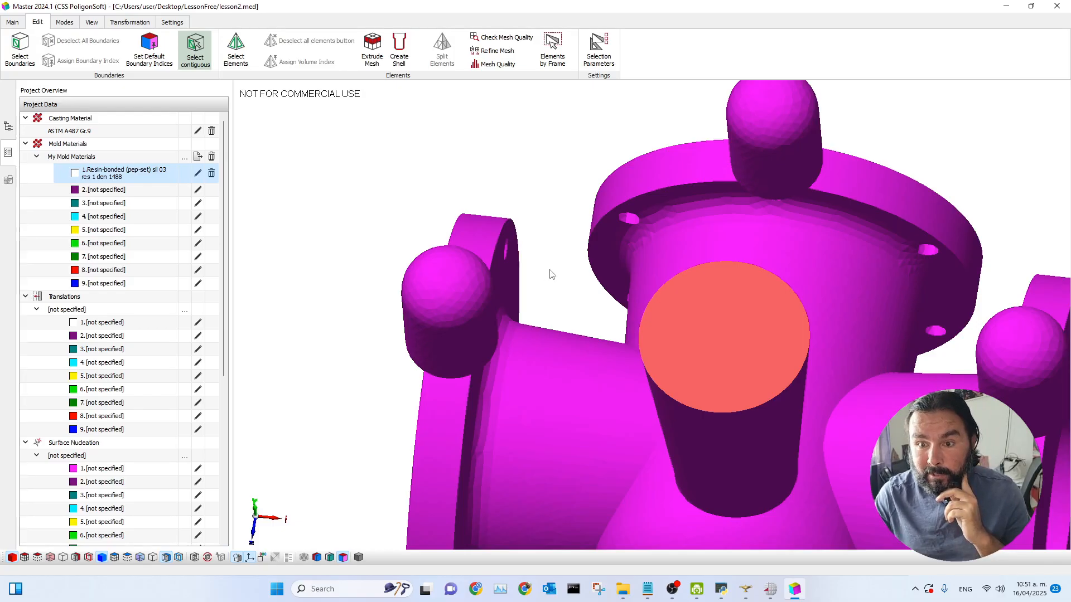
scroll(551, 274, "down", 1)
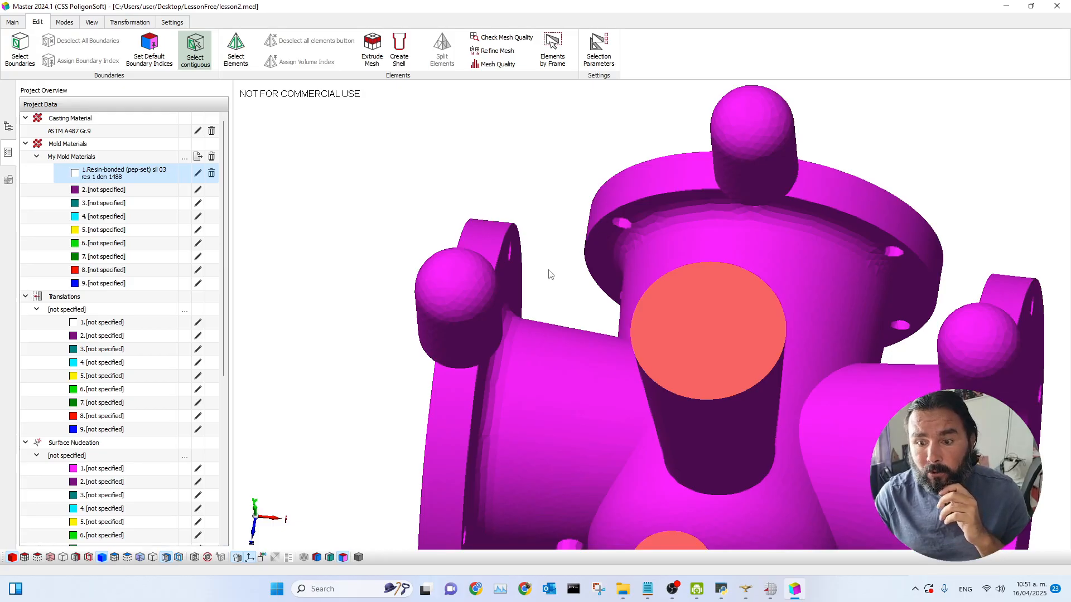
scroll(551, 273, "up", 1)
scroll(551, 274, "down", 6)
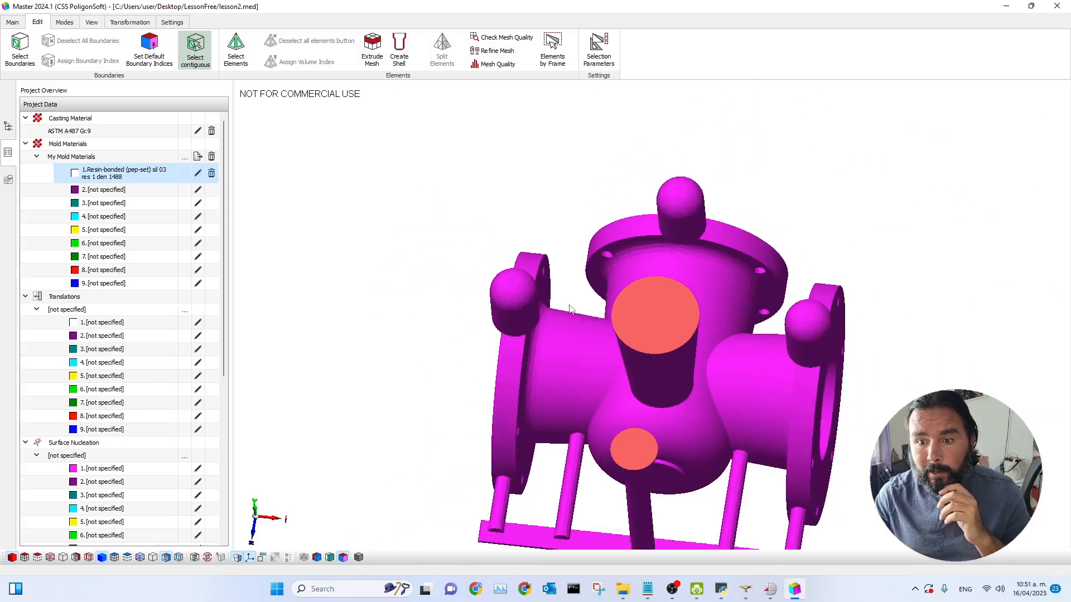
middle_click_drag(657, 381, 648, 376)
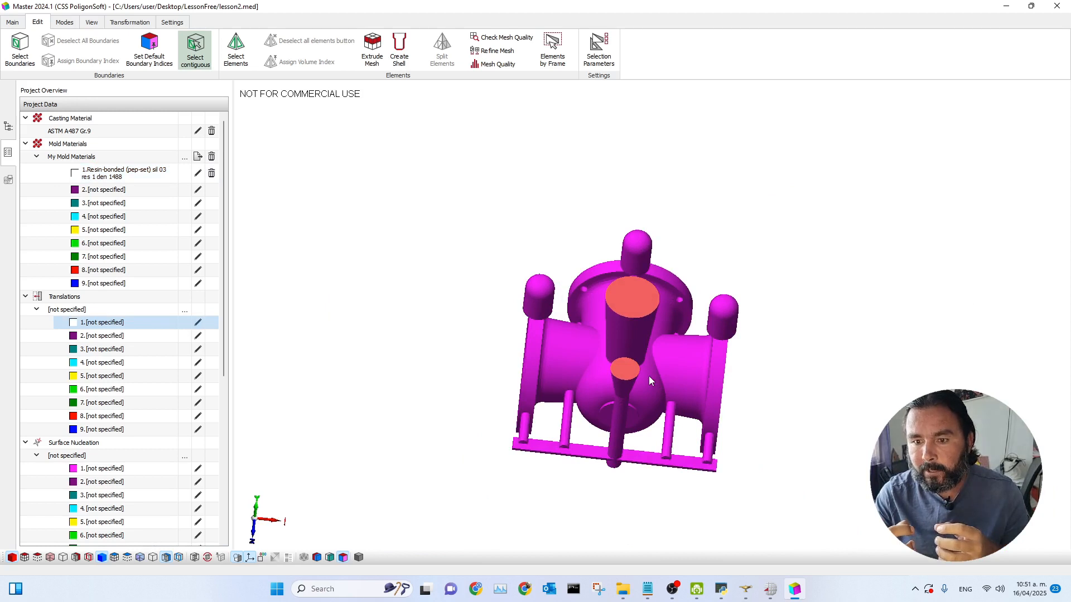
scroll(680, 435, "up", 2)
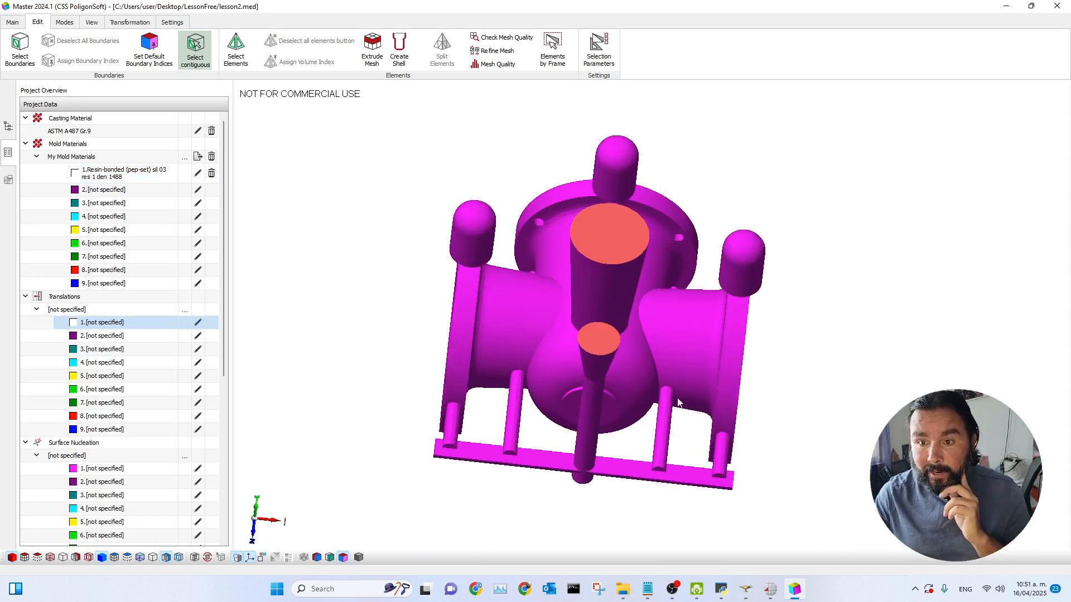
middle_click_drag(629, 357, 633, 363)
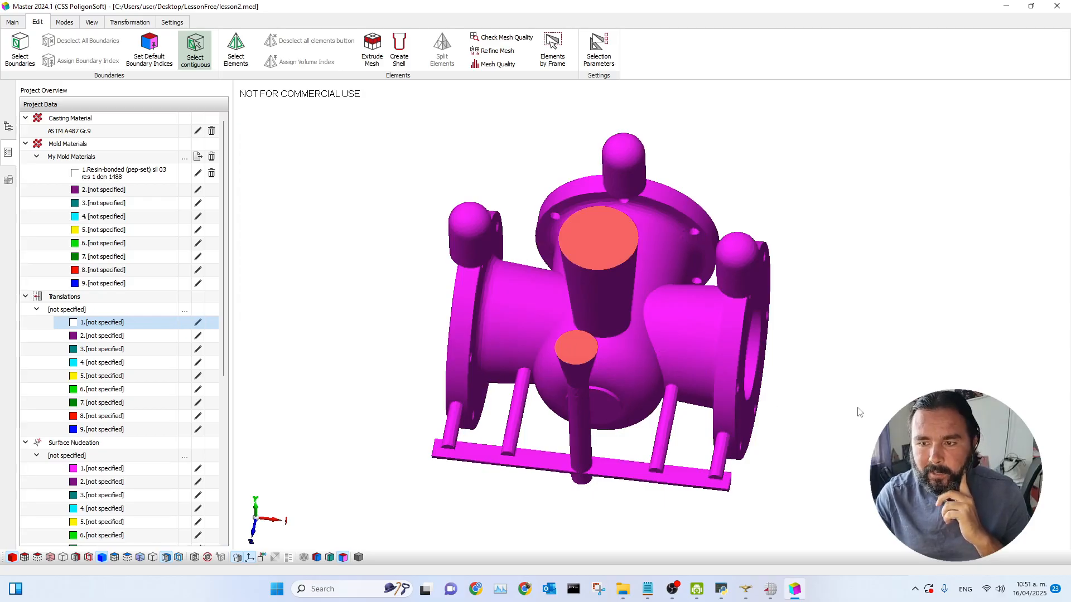
middle_click_drag(860, 419, 893, 427)
middle_click_drag(677, 440, 633, 377)
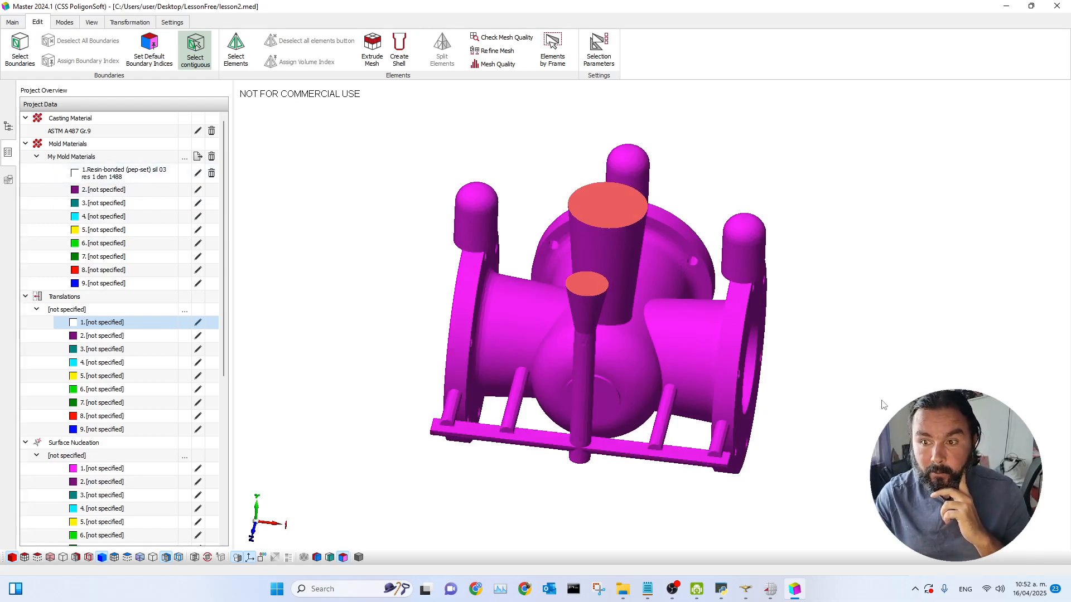
middle_click_drag(880, 405, 864, 435)
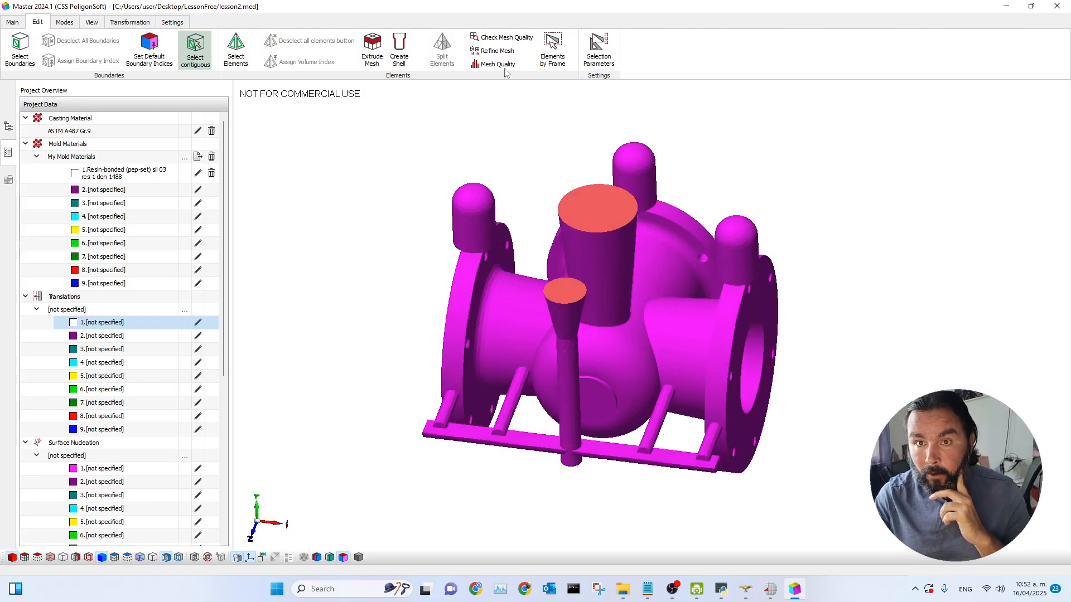
Step: Open the mesh quality check and run Correct on the bad casting elements with all advanced options enabled
left_click(498, 41)
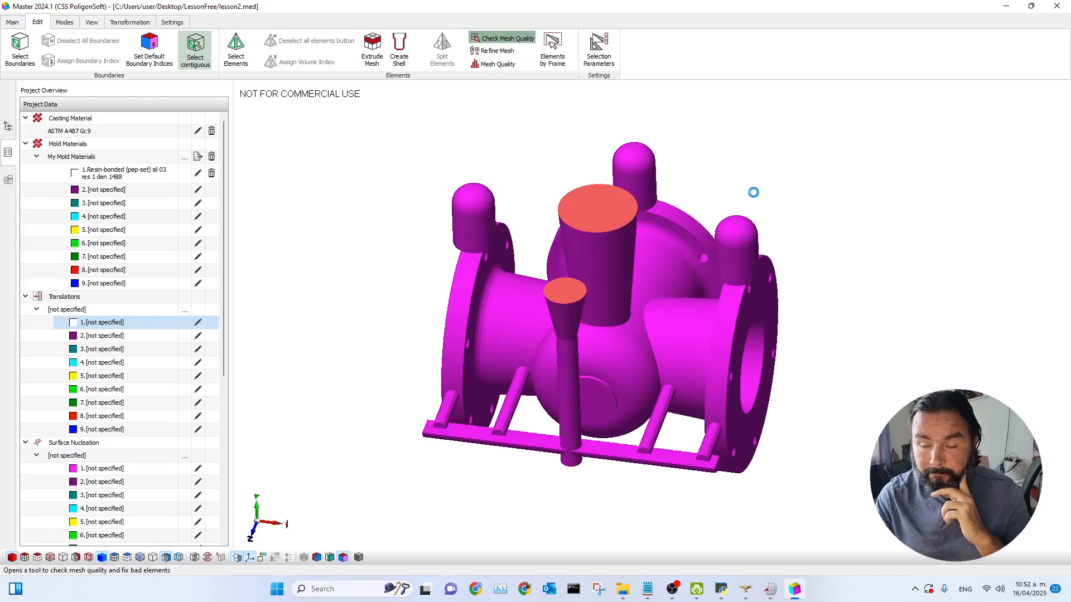
left_click_drag(536, 202, 886, 114)
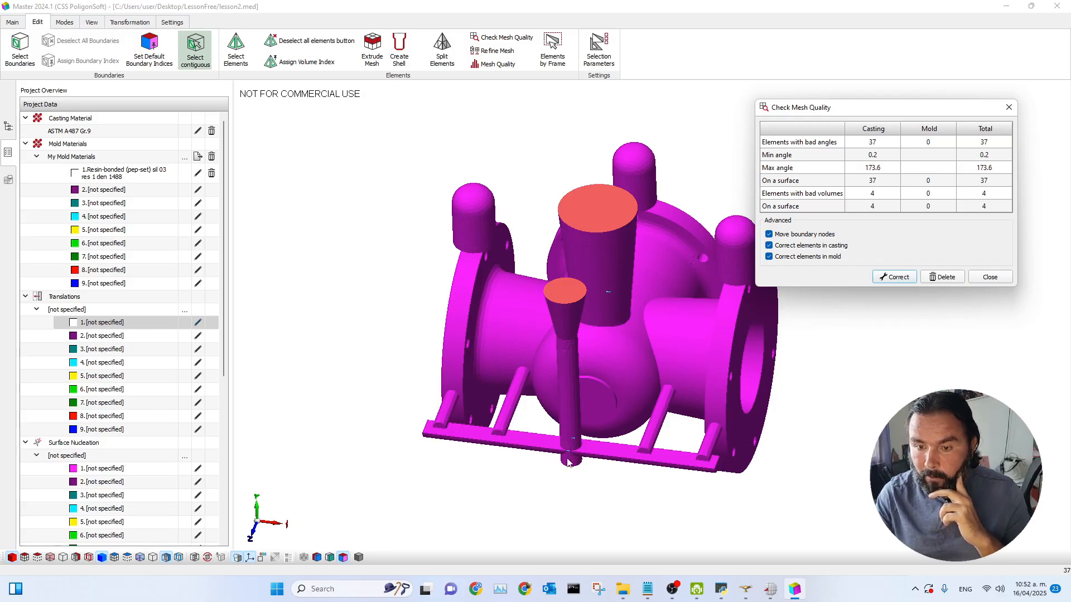
left_click(881, 277)
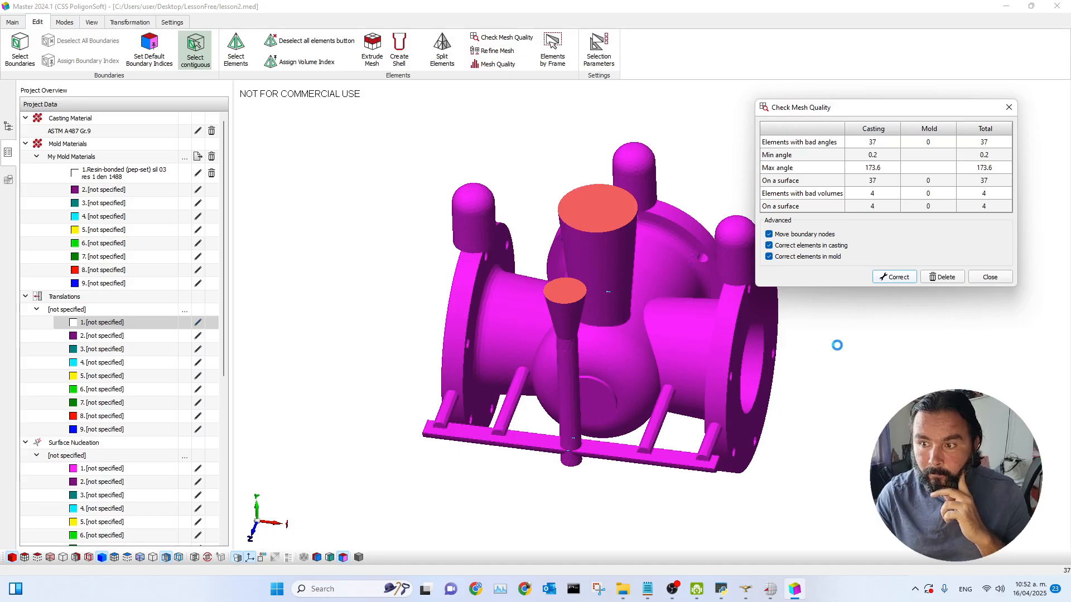
left_click(910, 212)
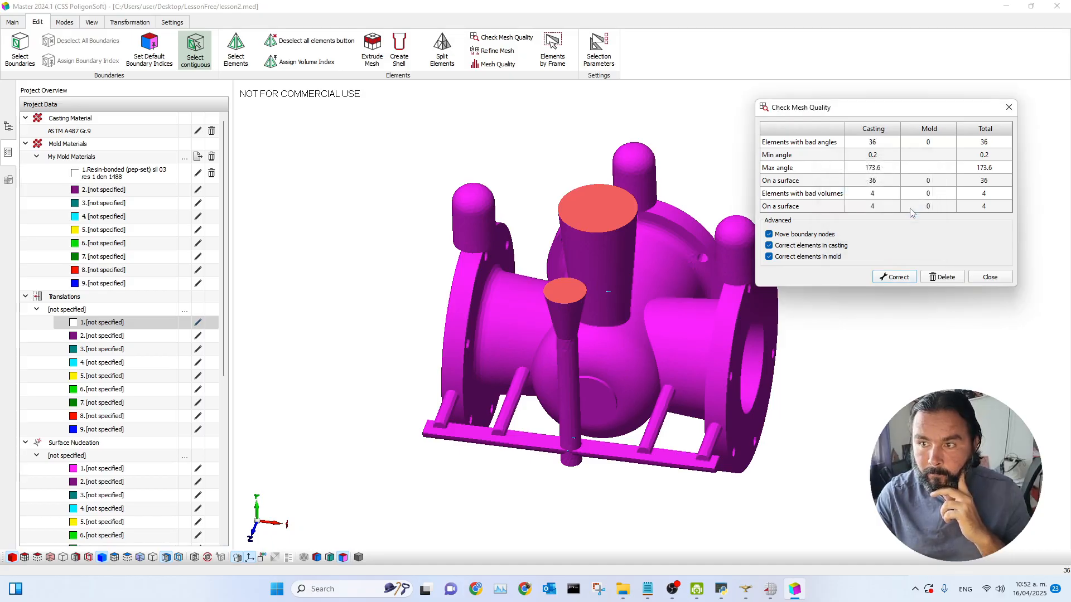
left_click_drag(876, 108, 809, 88)
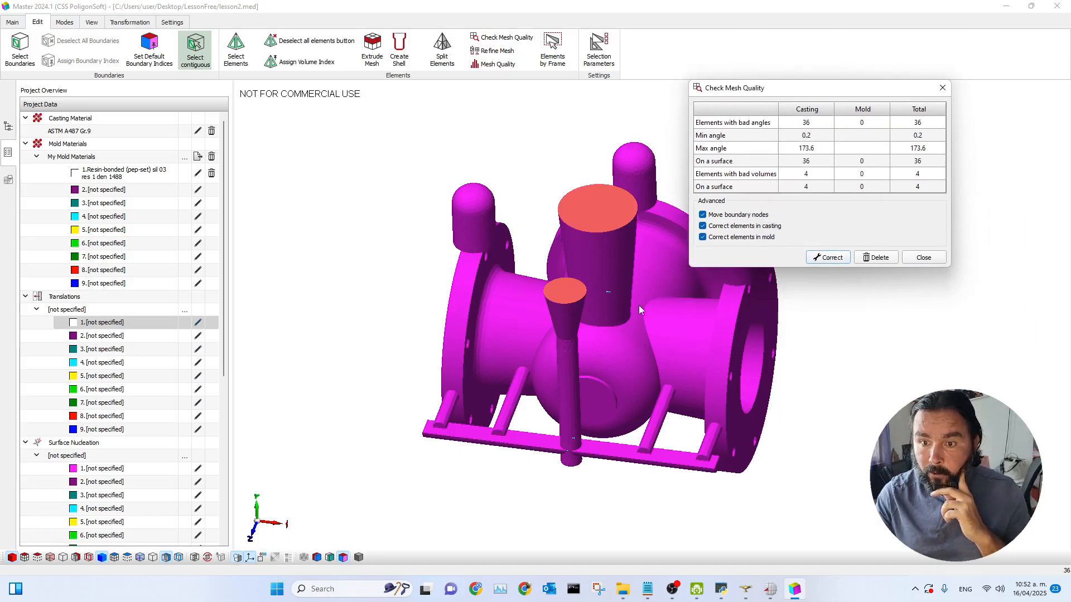
left_click(580, 347)
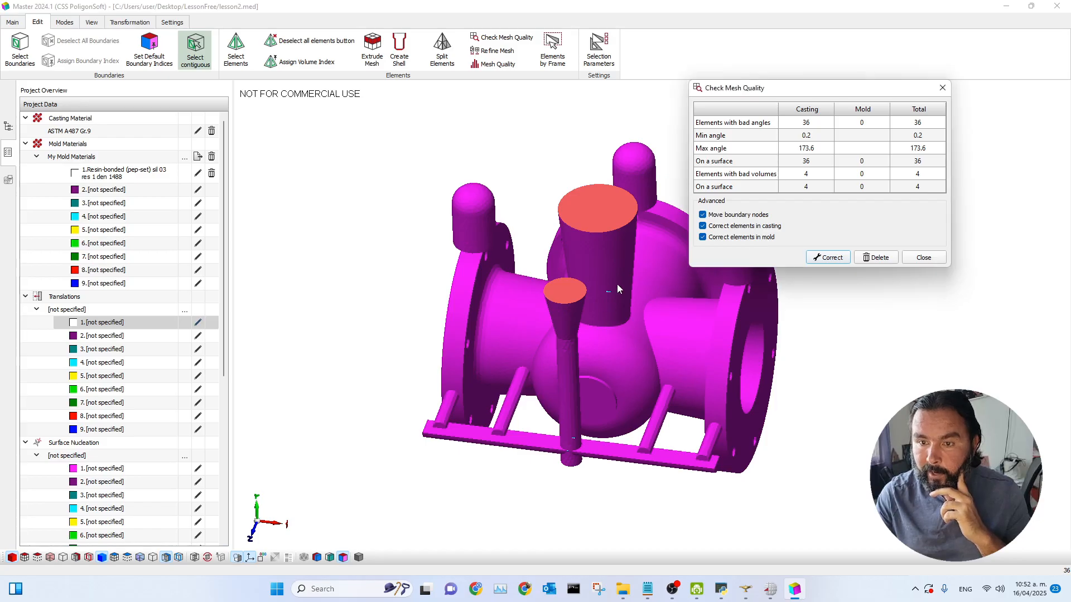
Step: Delete the bad casting elements and close the mesh quality check
left_click(877, 260)
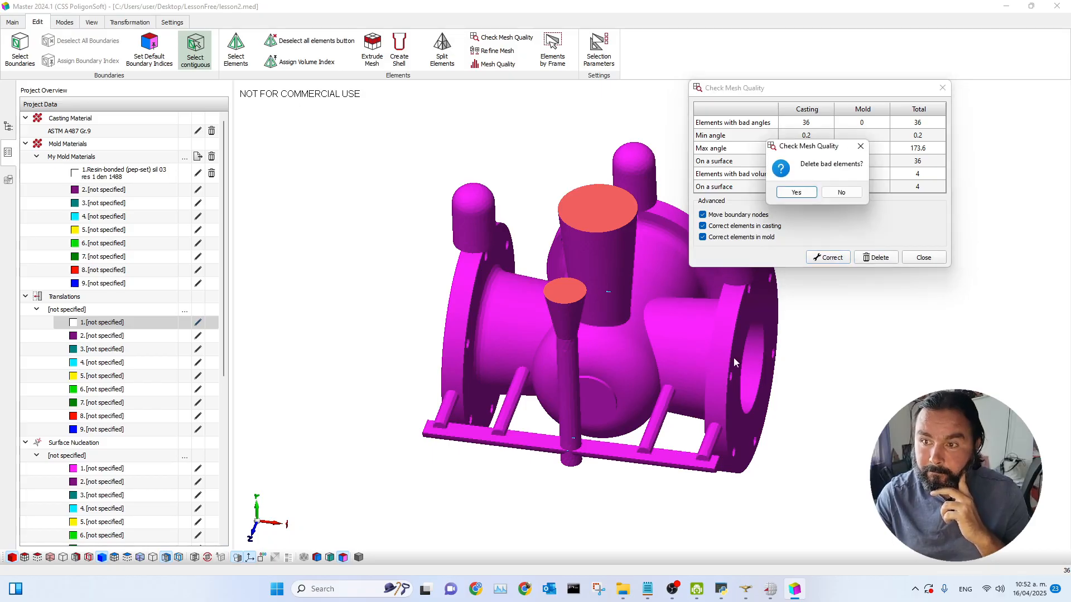
left_click(796, 192)
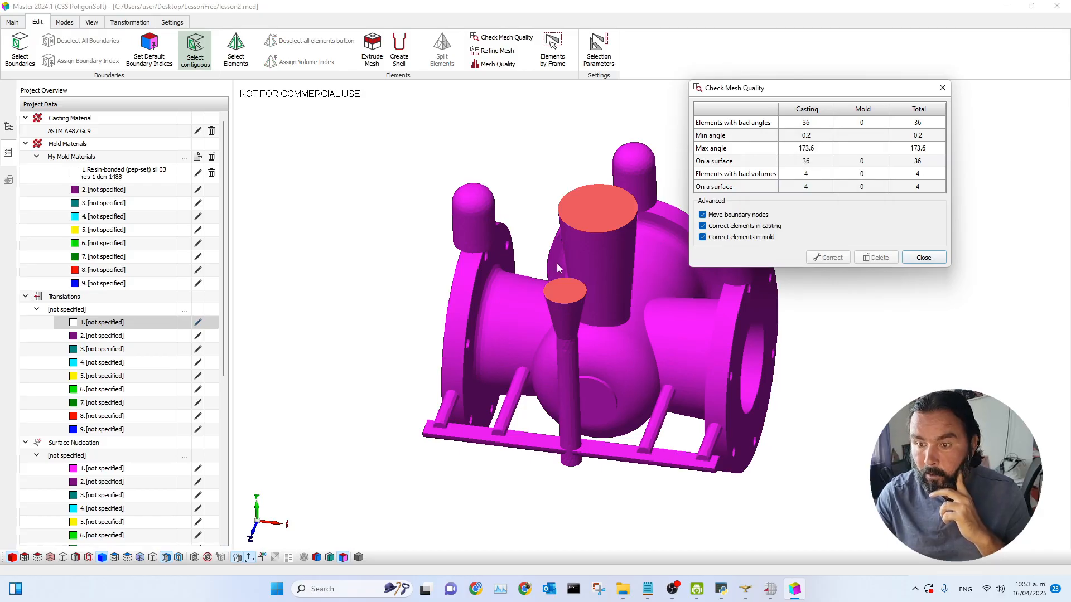
left_click(944, 90)
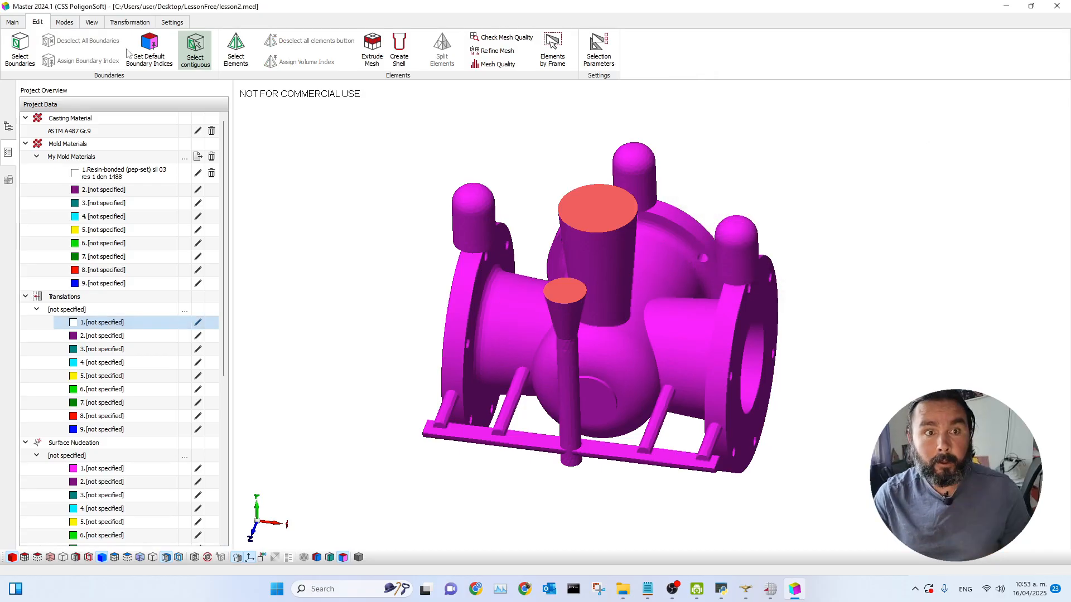
Step: Open the simulation start and parameters dialog
left_click(12, 22)
left_click_drag(567, 346, 607, 337)
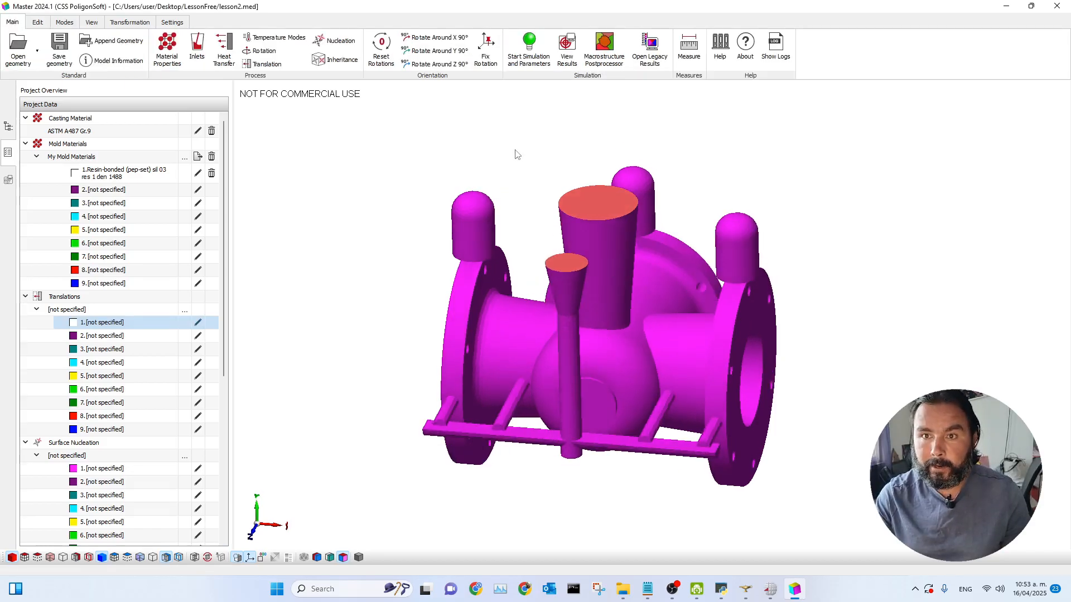
left_click(528, 60)
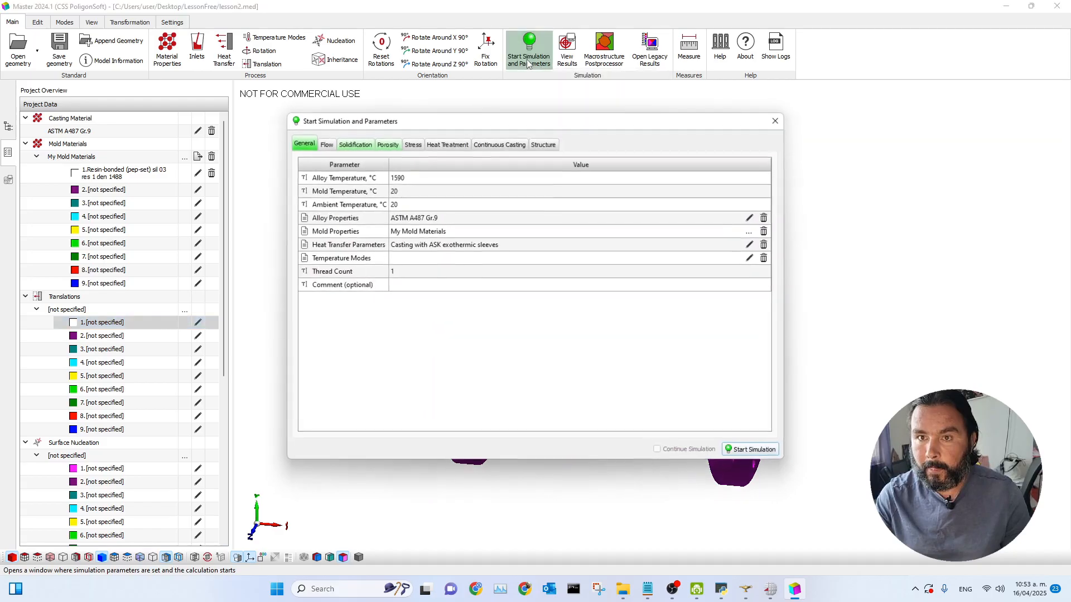
left_click_drag(463, 127, 713, 119)
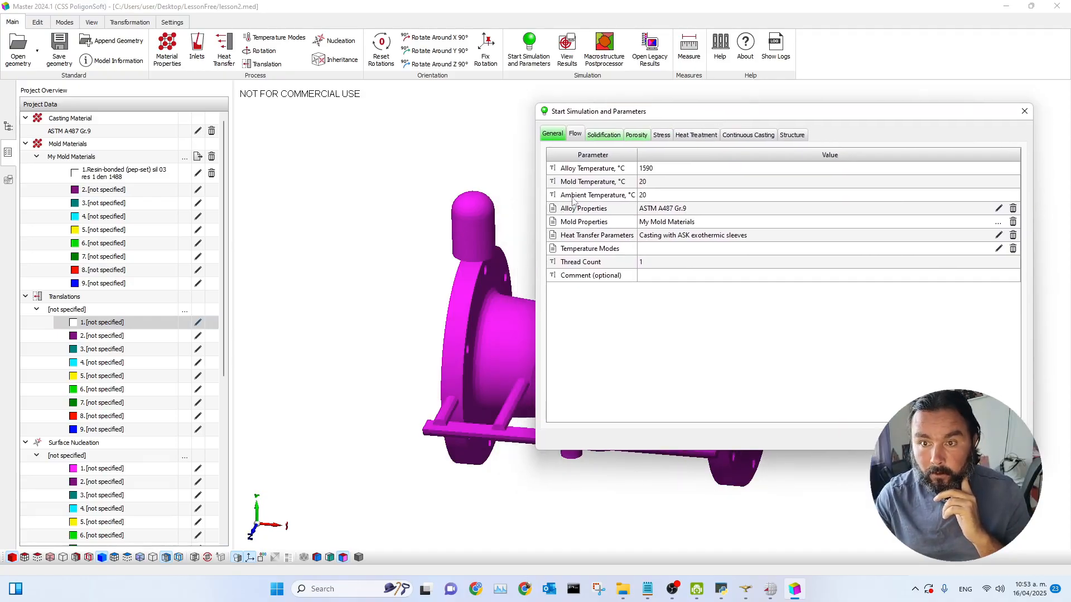
Step: Inspect the casting material's thermal properties and its fraction solid curve, then close the material window
double_click(69, 131)
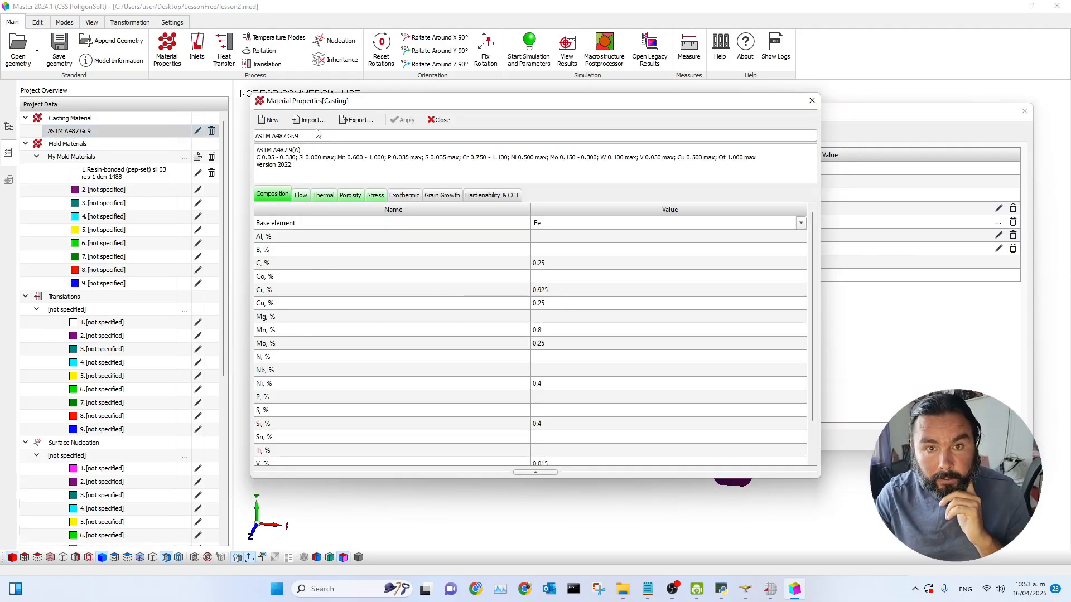
left_click(323, 195)
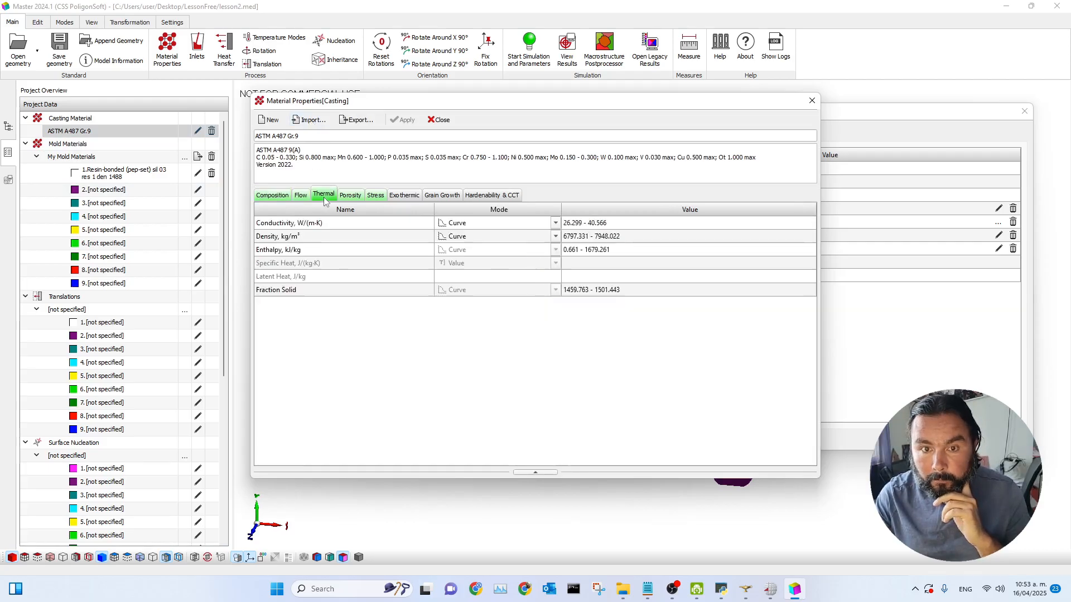
left_click(632, 289)
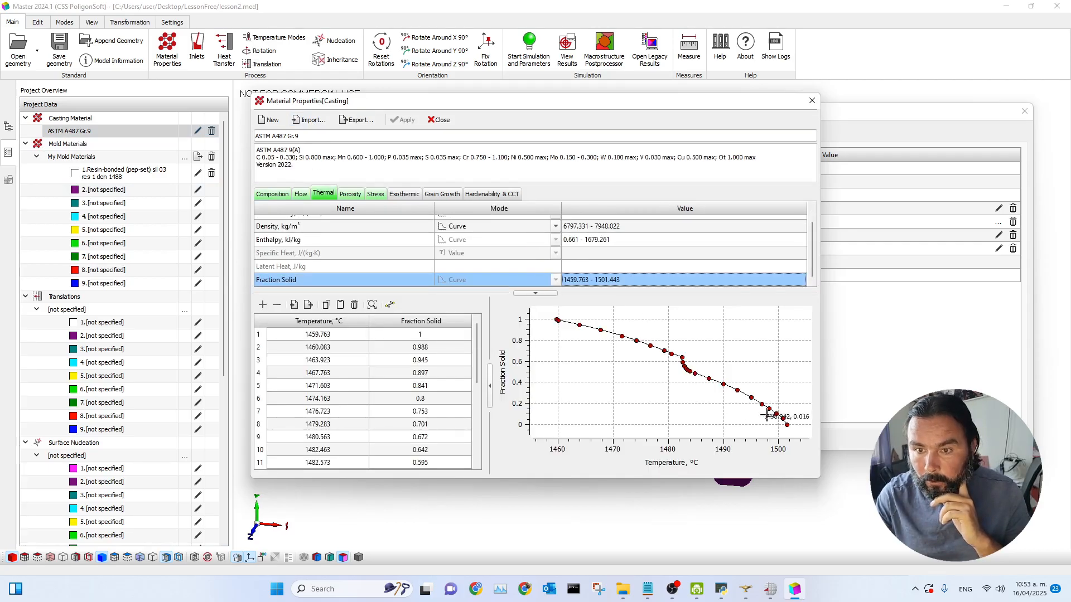
left_click(812, 102)
Step: Set the alloy temperature to 1650 °C
left_click(504, 153)
left_click(506, 154)
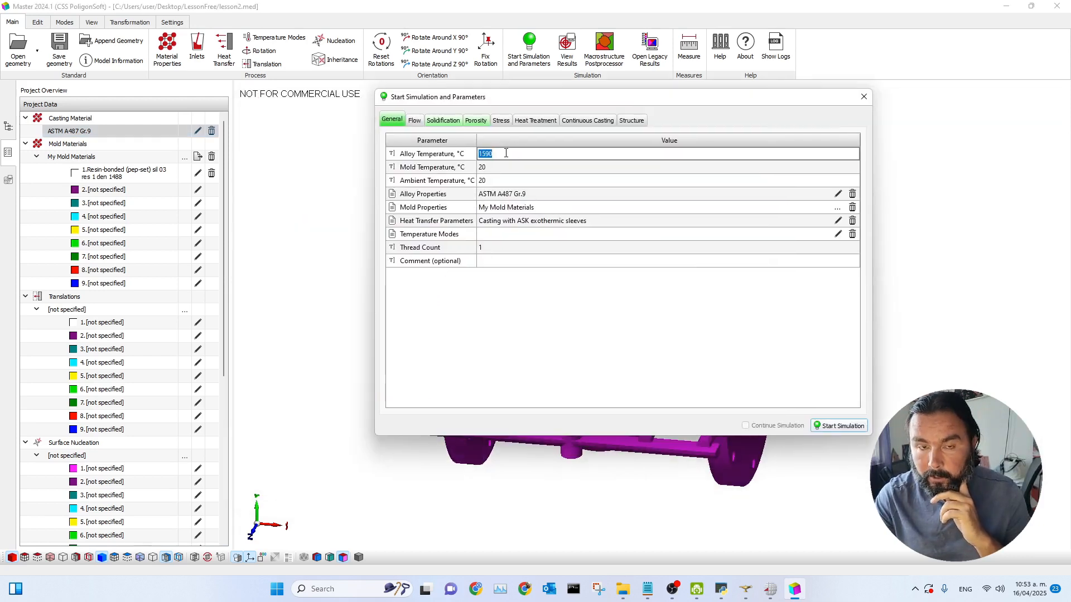
type("1")
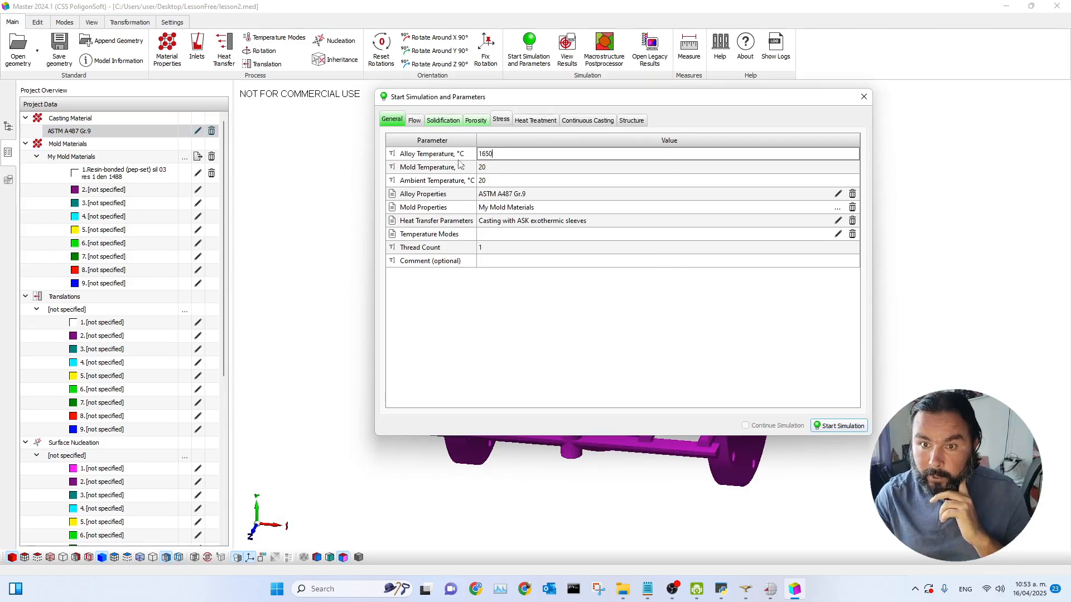
Step: Set both the mold temperature and the ambient temperature to 27 °C
left_click(500, 170)
left_click(500, 169)
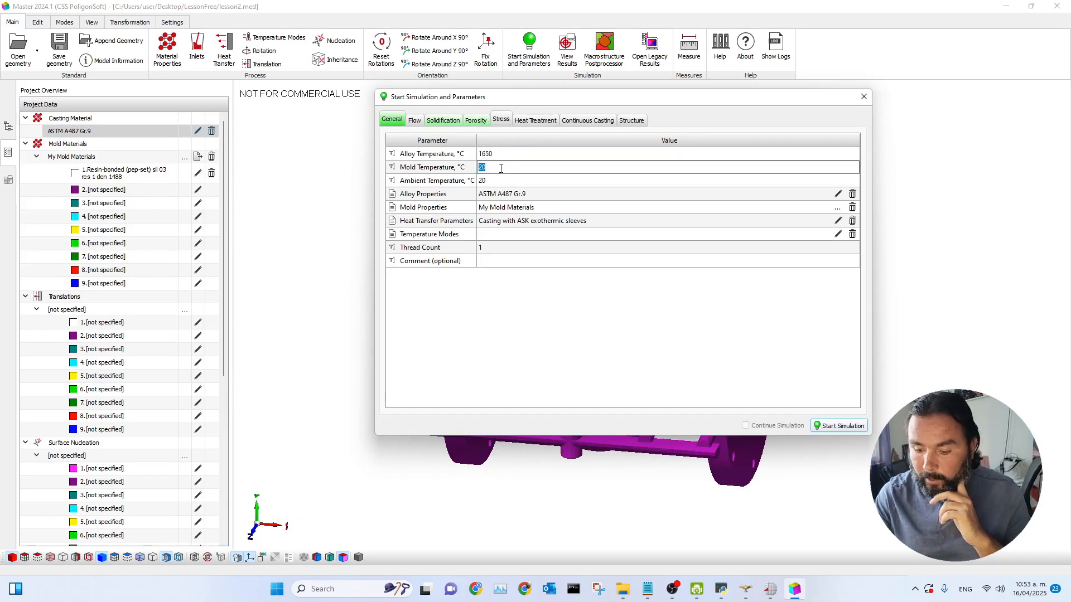
type("2")
left_click(502, 182)
left_click(509, 179)
type("27")
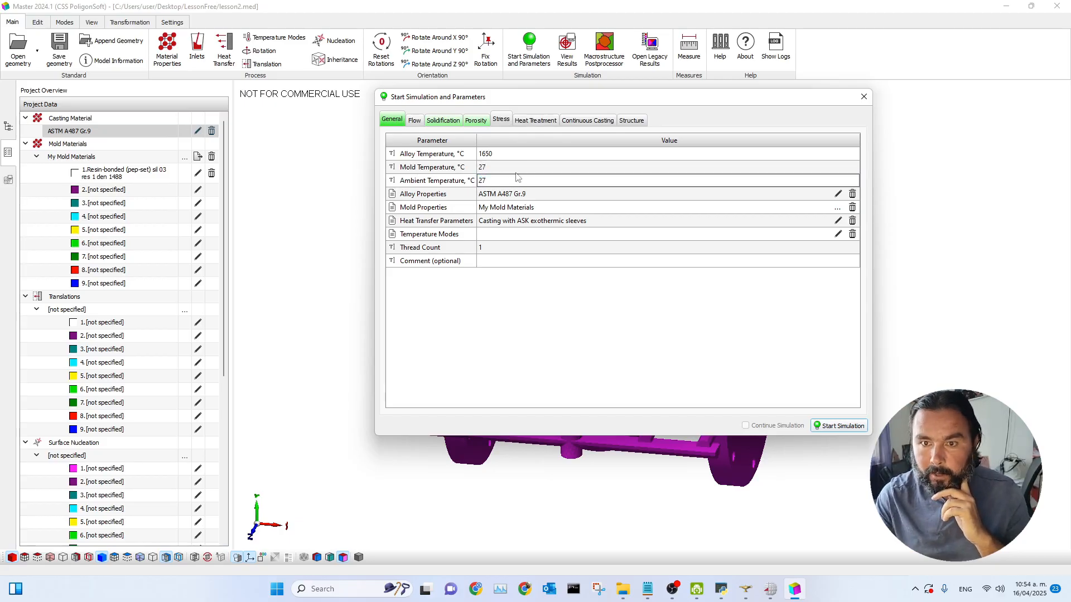
Step: Set the thread count to 4
left_click(525, 167)
left_click(483, 247)
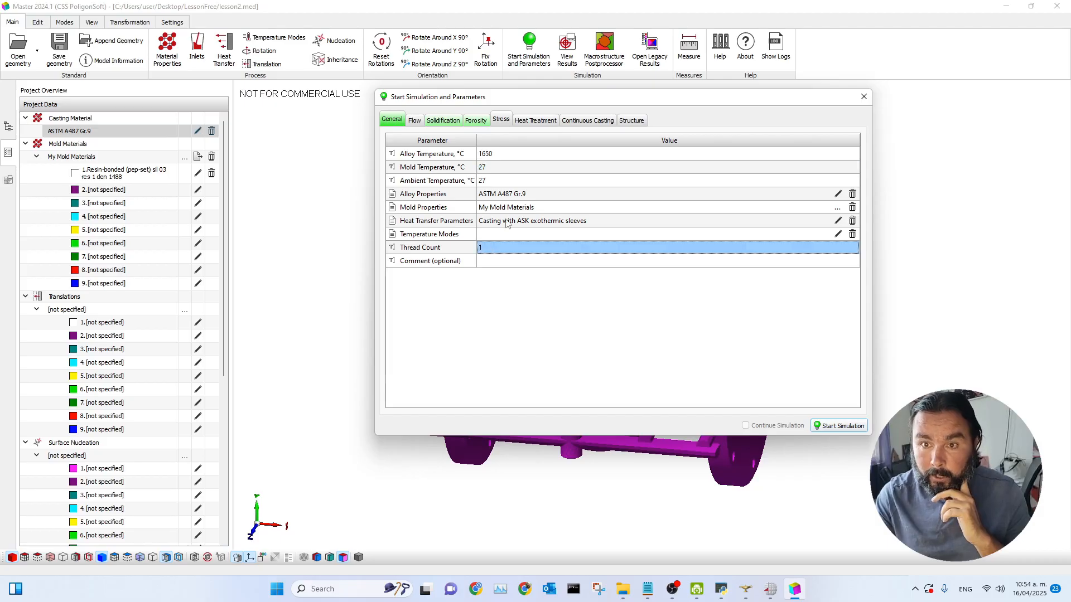
left_click_drag(591, 105, 549, 110)
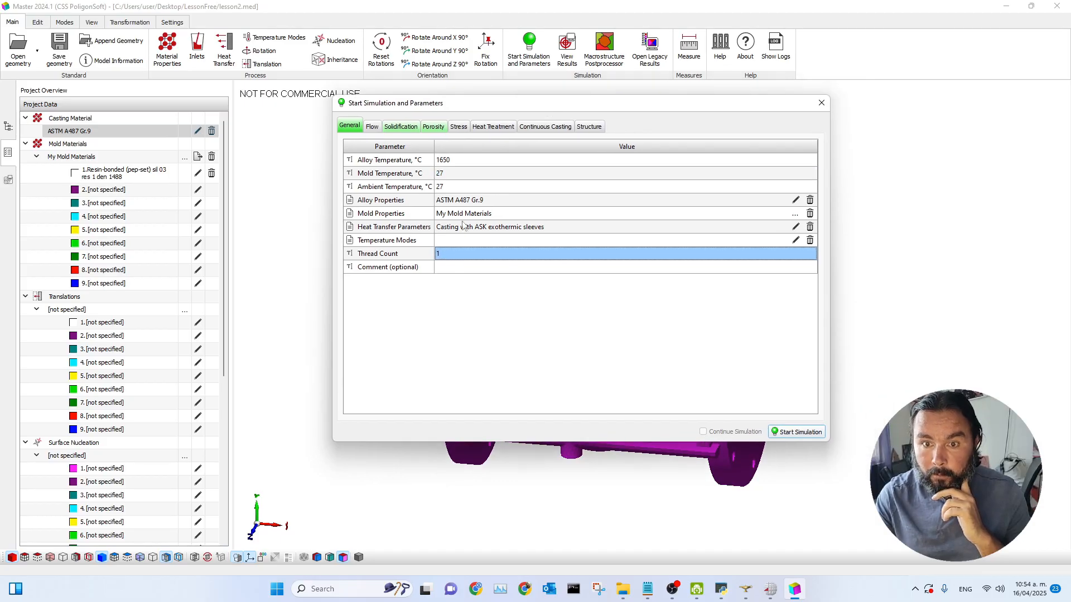
left_click(445, 256)
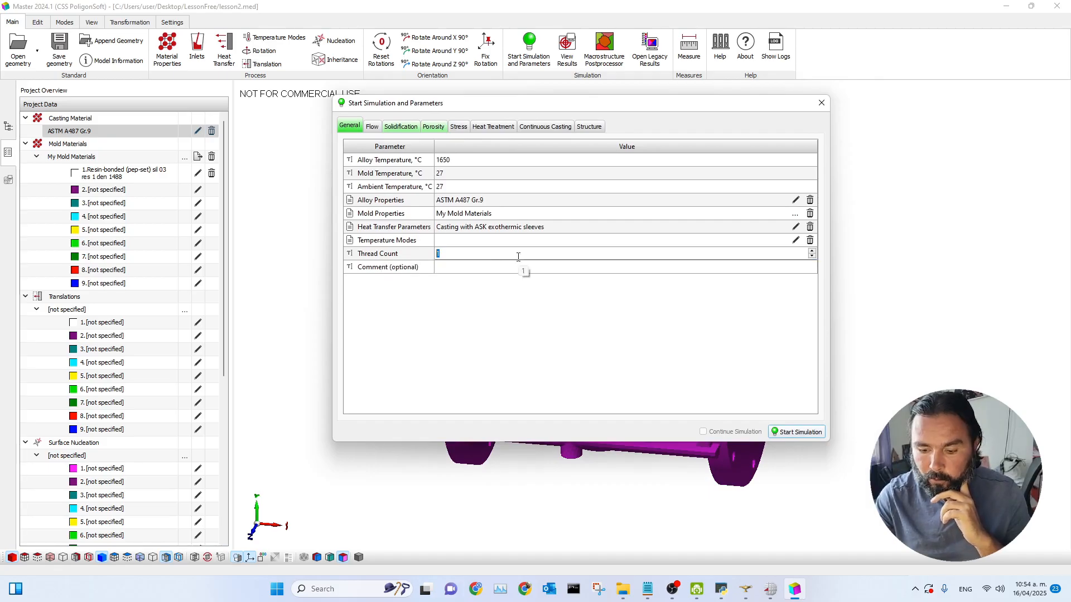
left_click_drag(525, 107, 509, 116)
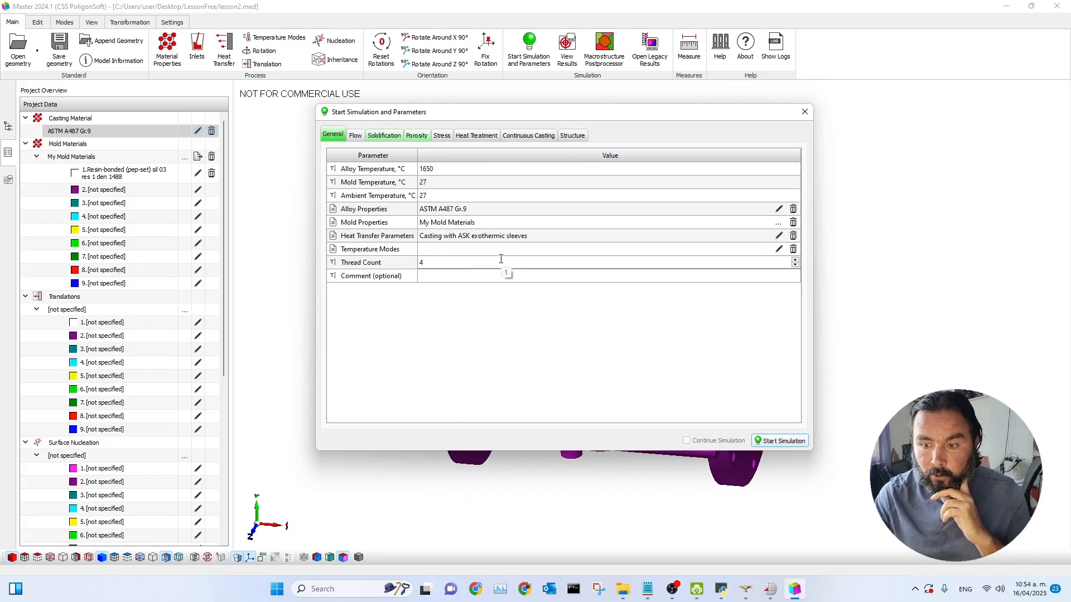
left_click_drag(561, 117, 633, 115)
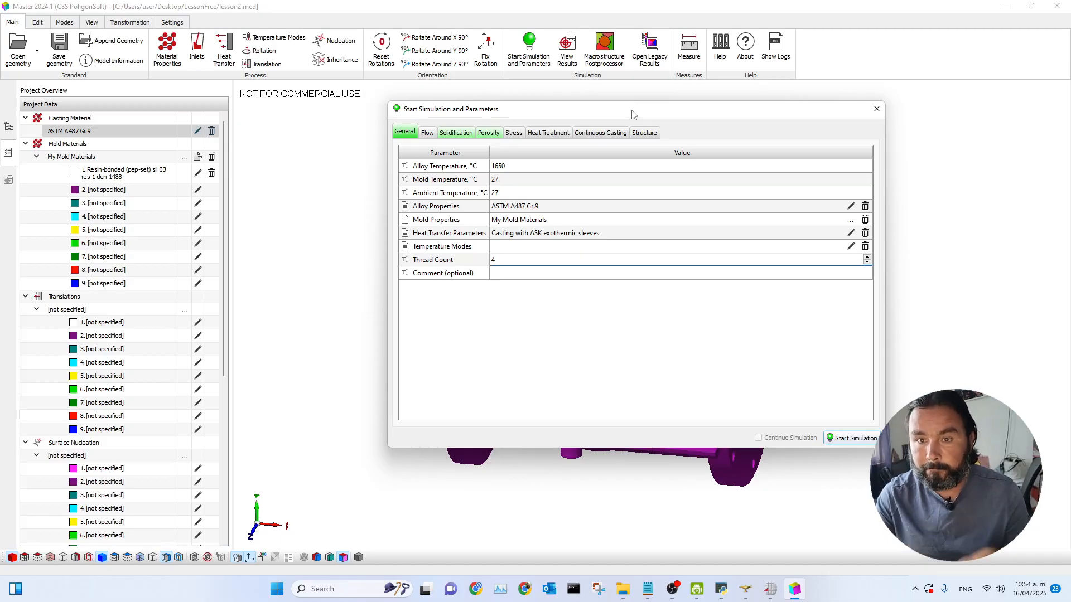
left_click_drag(535, 114, 497, 117)
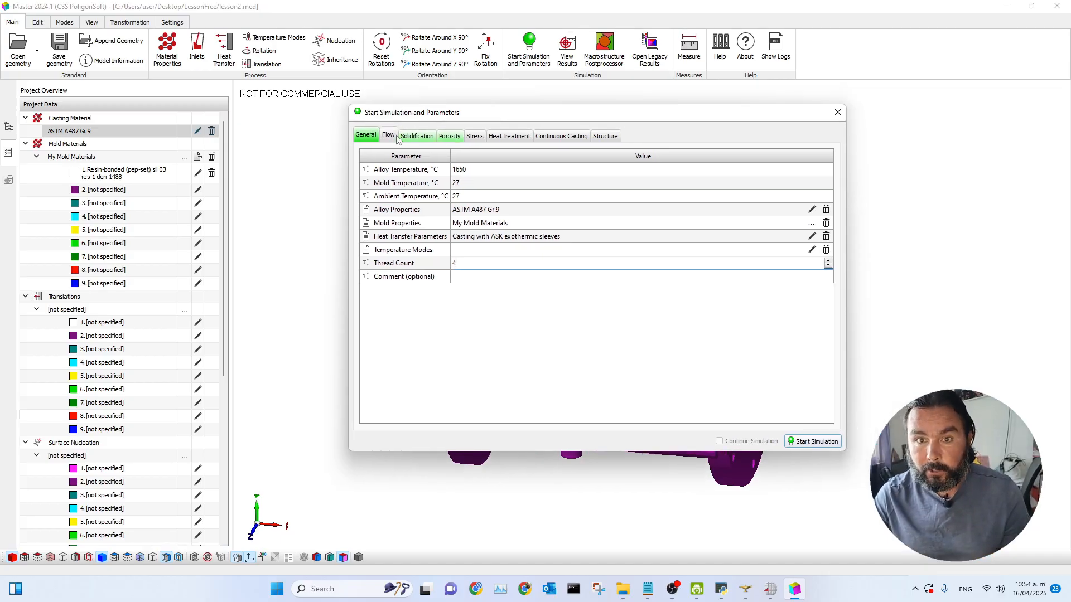
Step: Review the flow model parameters
left_click(389, 135)
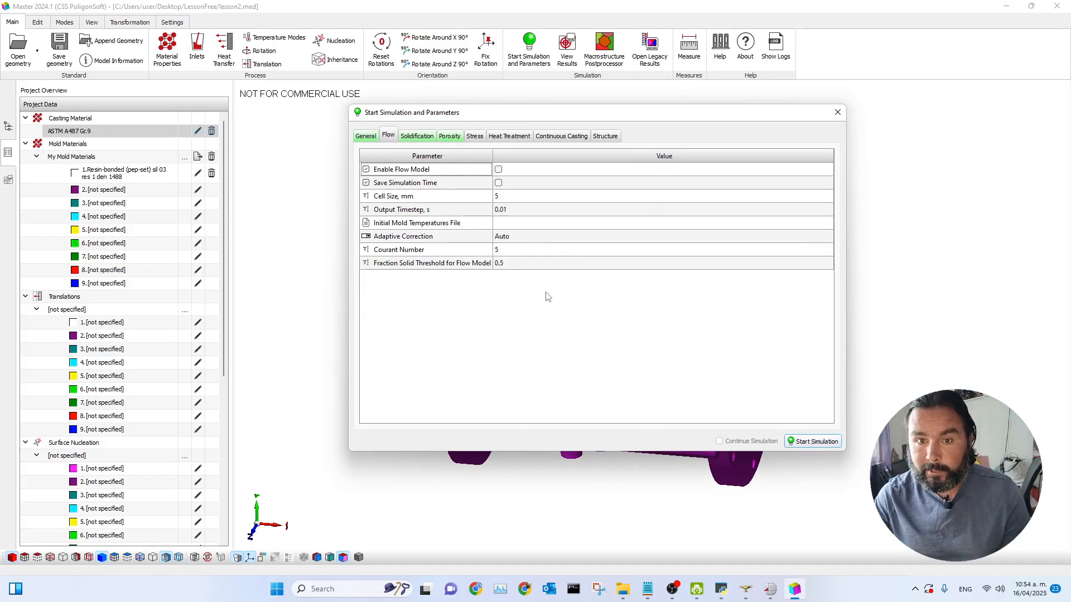
left_click_drag(551, 114, 520, 117)
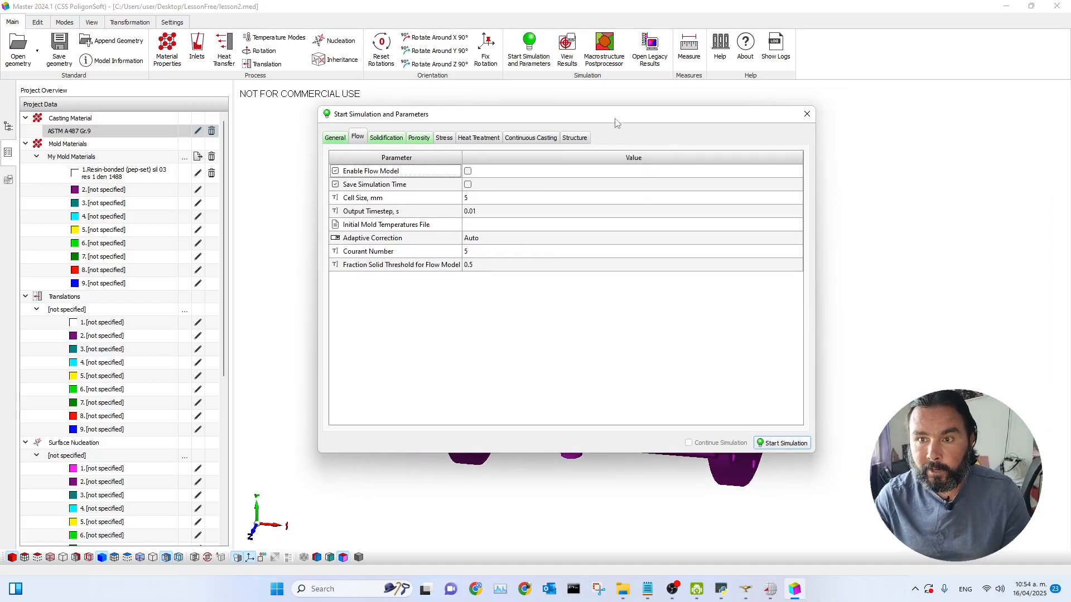
left_click_drag(616, 122, 674, 114)
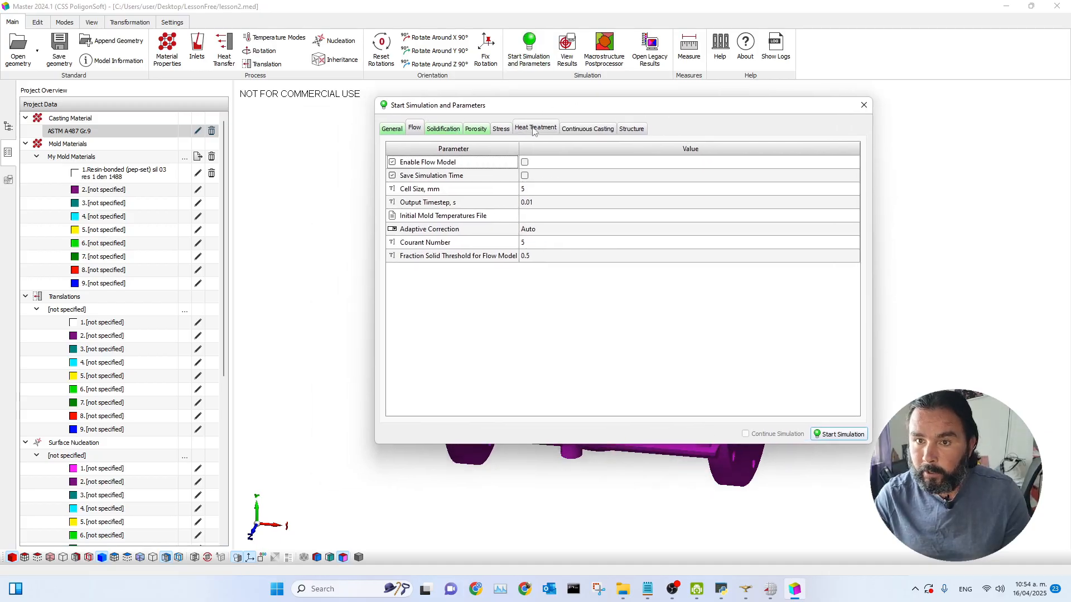
Step: Disable saving mold results in the solidification parameters
left_click(445, 133)
left_click(467, 134)
left_click(441, 130)
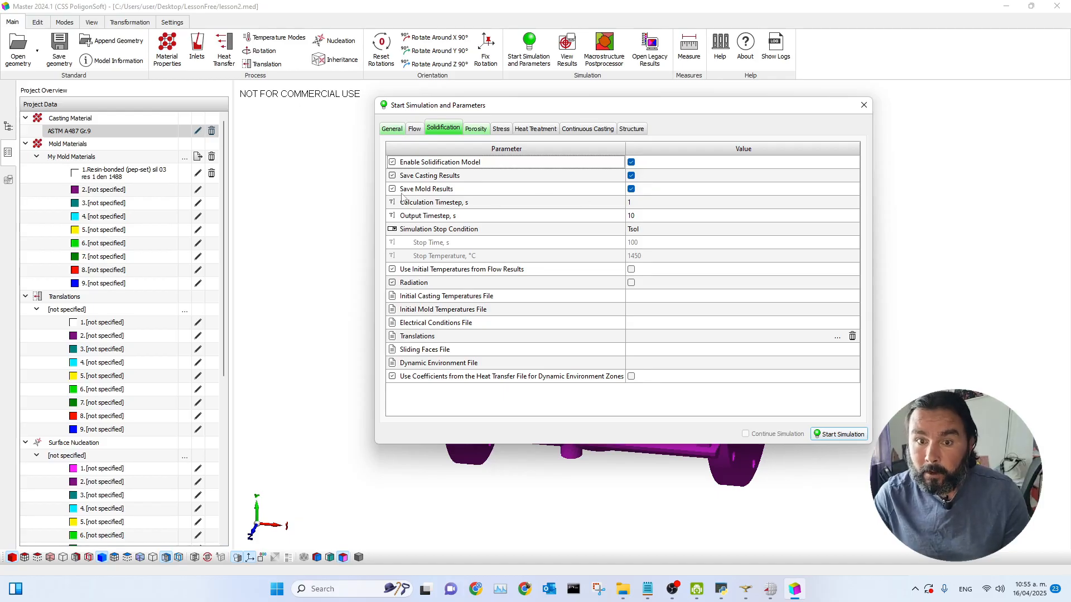
left_click(631, 189)
left_click_drag(693, 110, 656, 107)
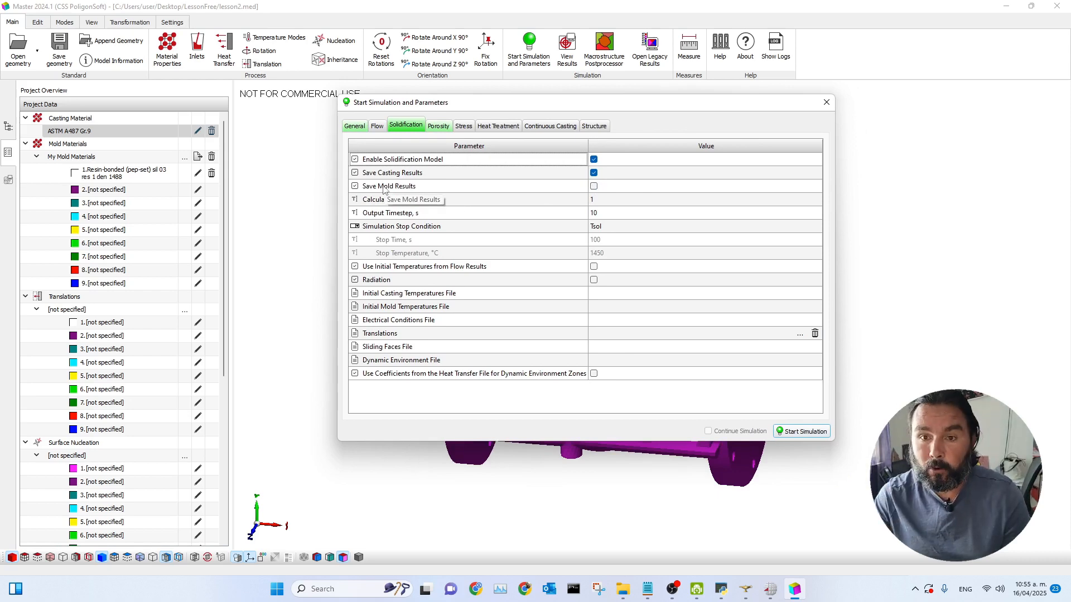
left_click_drag(589, 109, 344, 61)
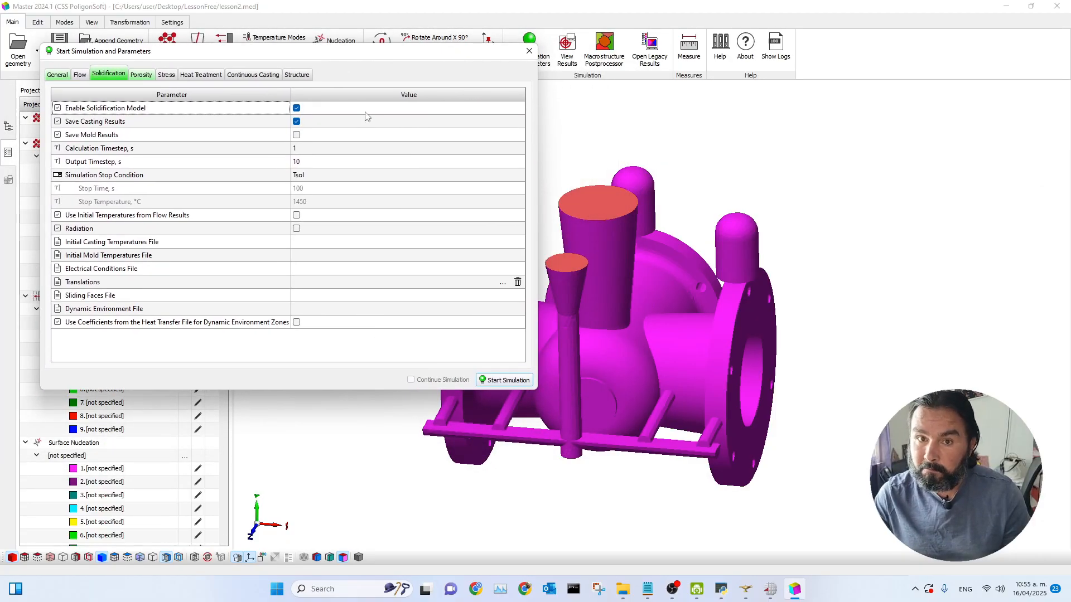
Step: Examine the solidification timesteps, stop condition and the option to use initial temperatures from flow results
left_click_drag(378, 59, 383, 79)
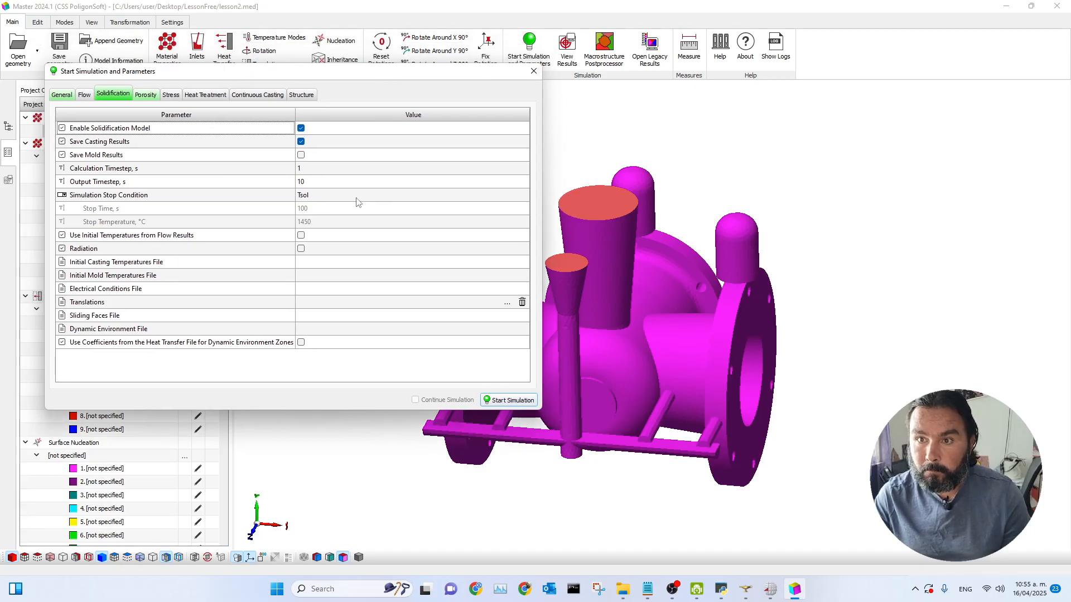
left_click(314, 169)
left_click(314, 168)
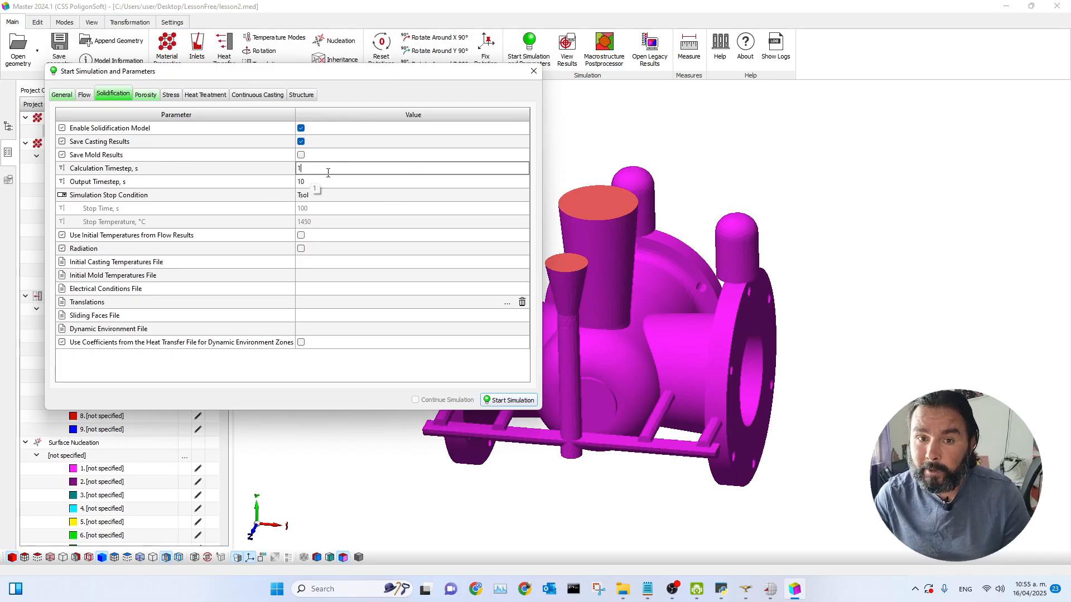
left_click_drag(376, 78, 329, 65)
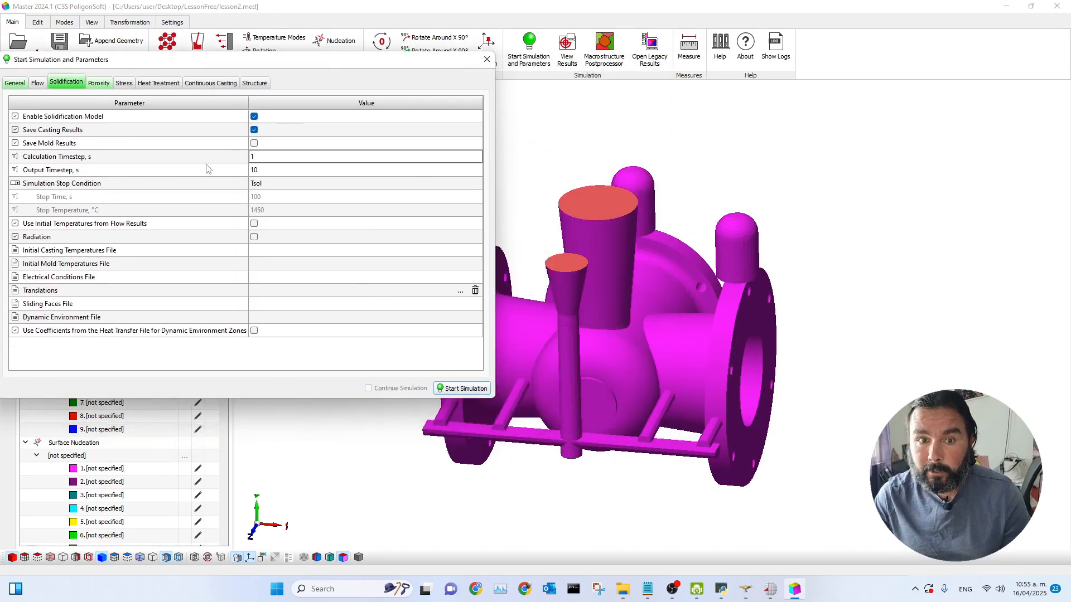
left_click(293, 172)
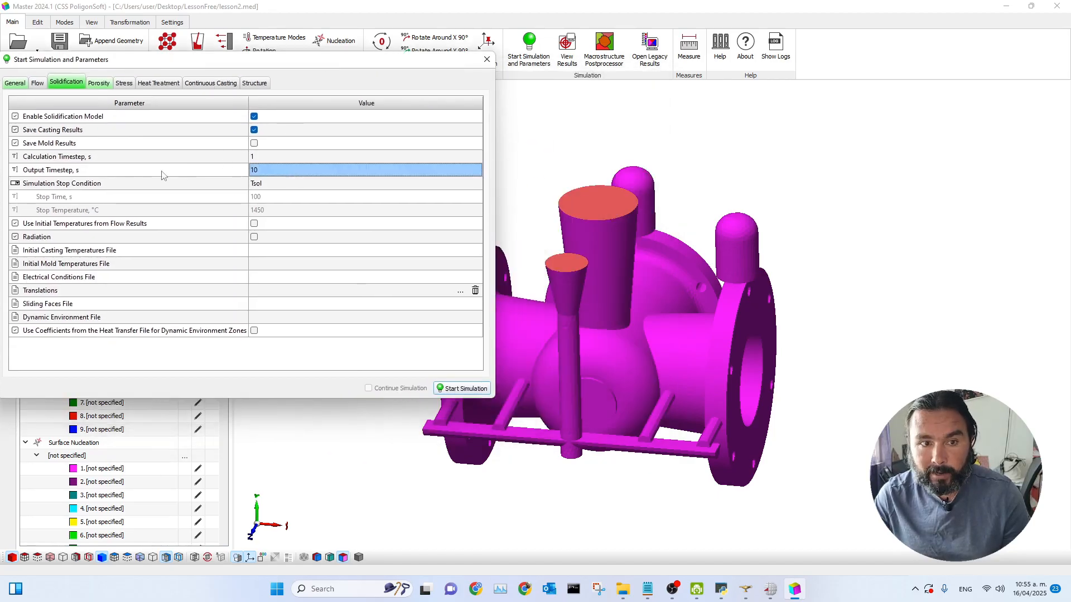
left_click_drag(310, 65, 630, 96)
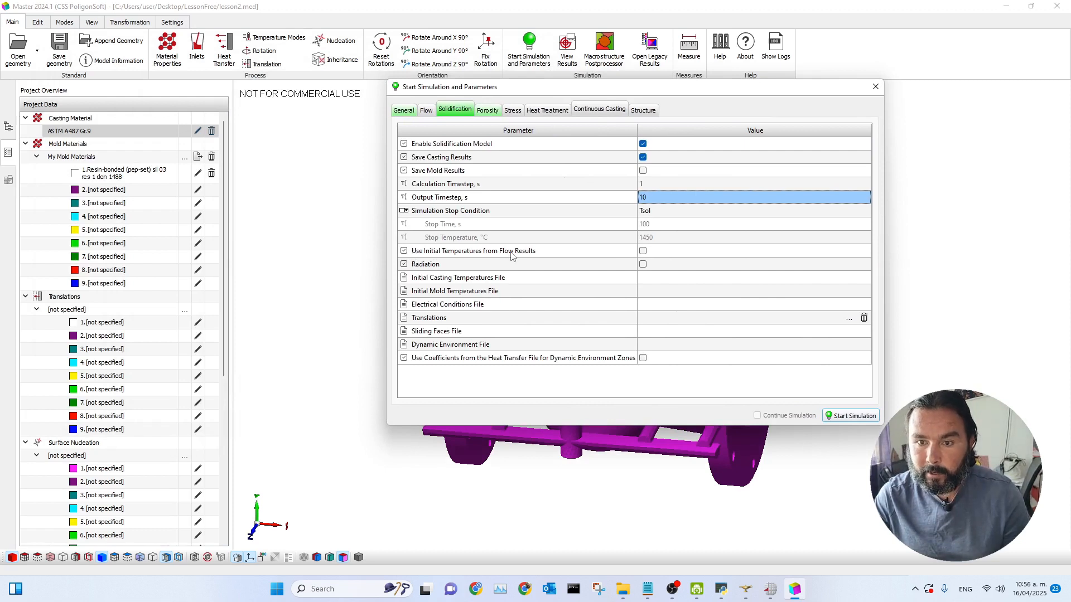
left_click(642, 251)
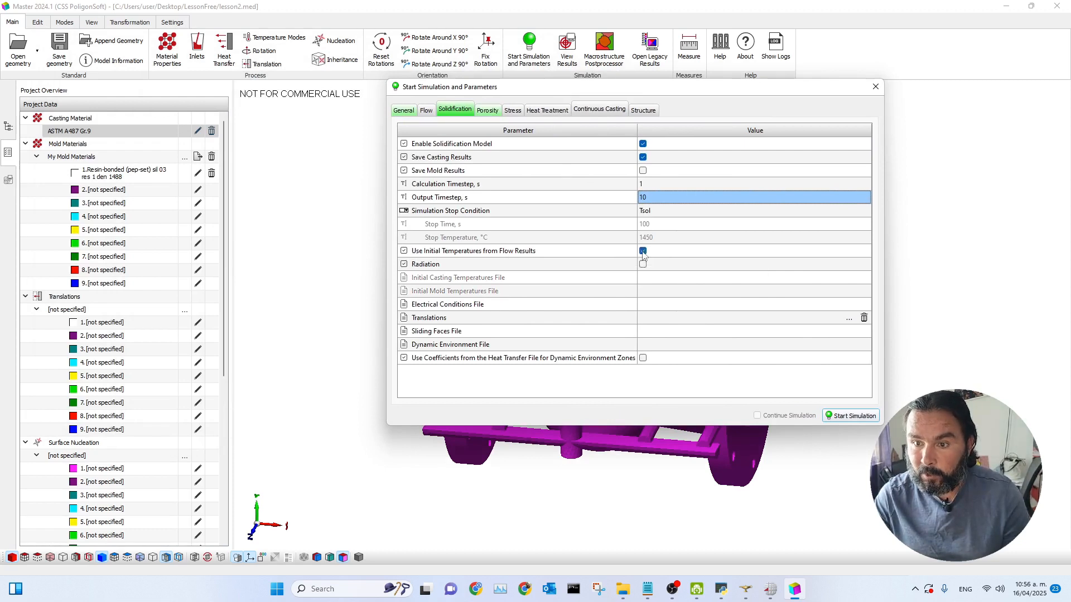
left_click(643, 251)
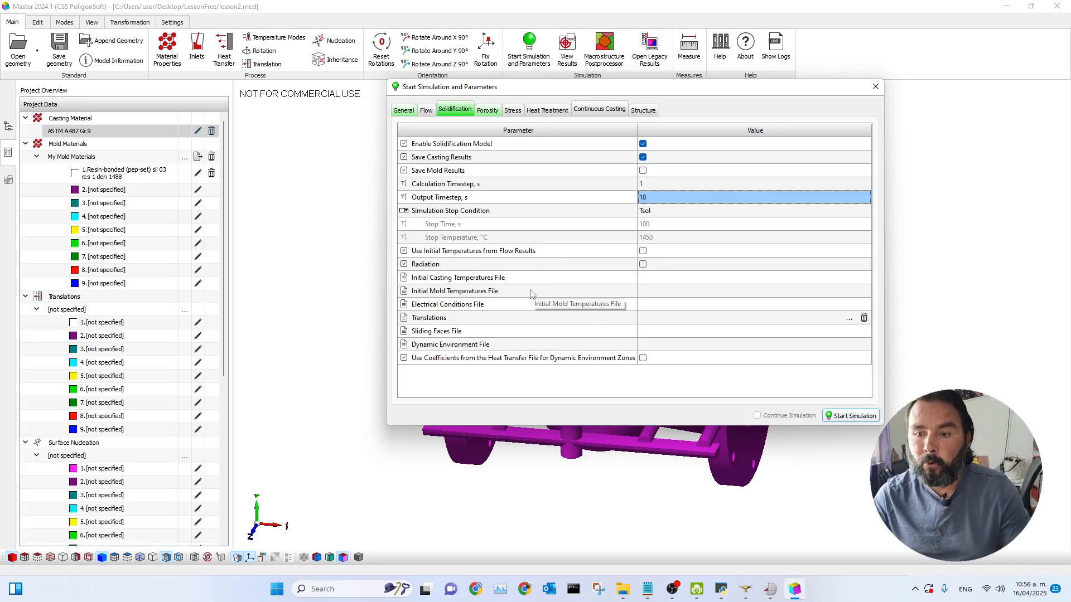
left_click_drag(671, 93, 637, 112)
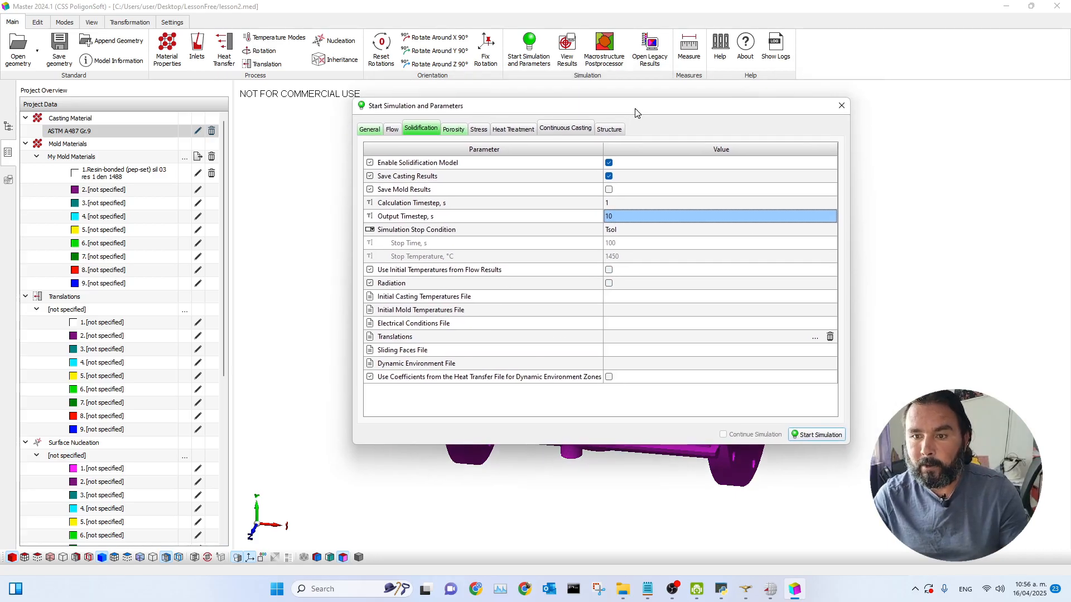
Step: Open the porosity parameters to review the porosity model options
left_click(453, 129)
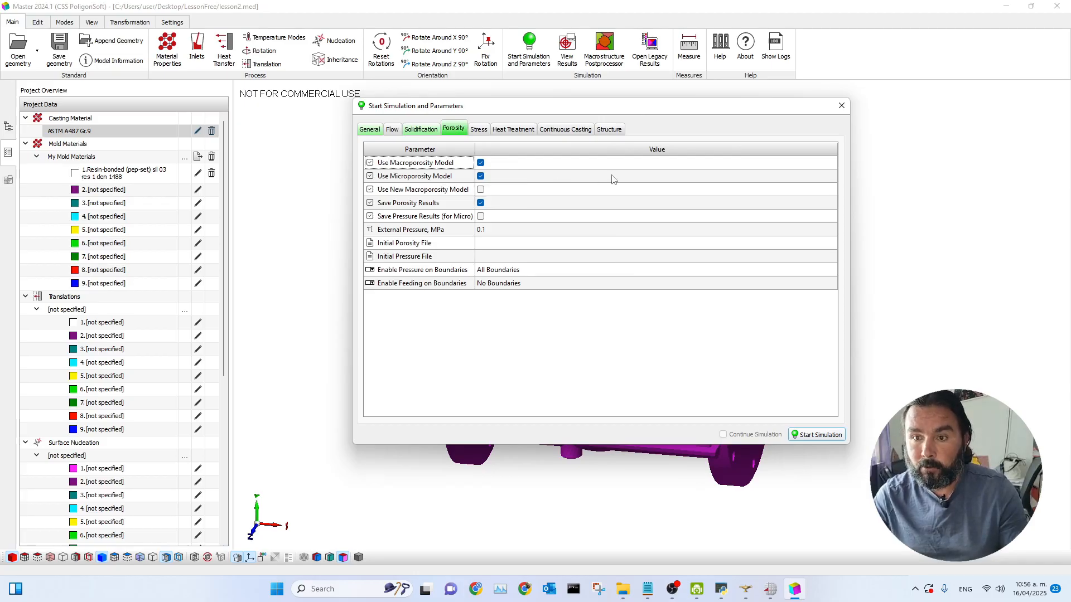
left_click_drag(633, 113, 724, 108)
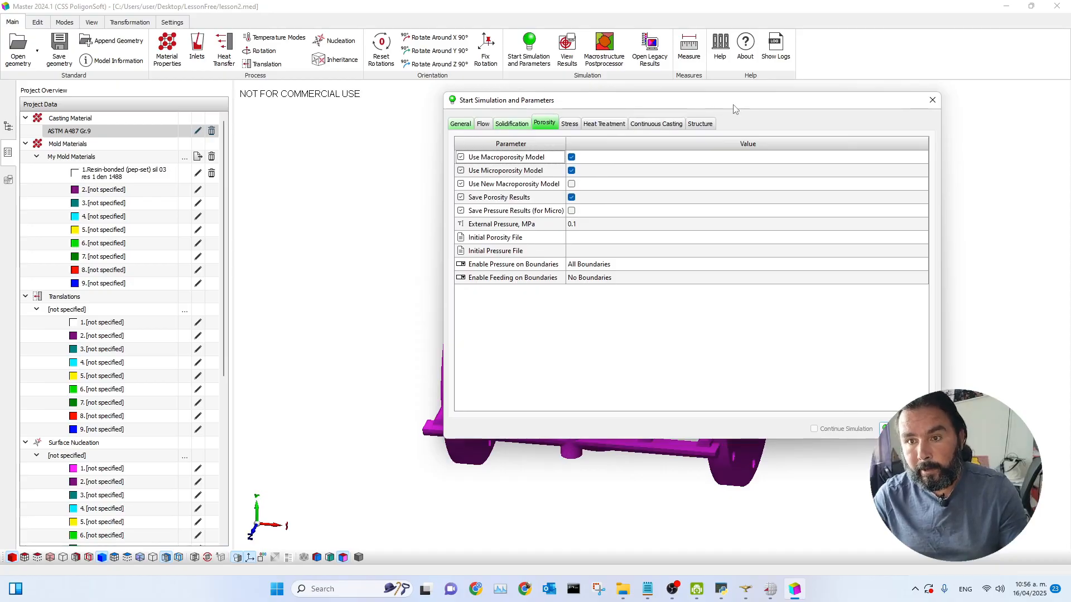
Step: Start the simulation, saving the geometry as lesson2.g3d, then minimize the solver console and close the parameters dialog
left_click_drag(735, 109, 651, 131)
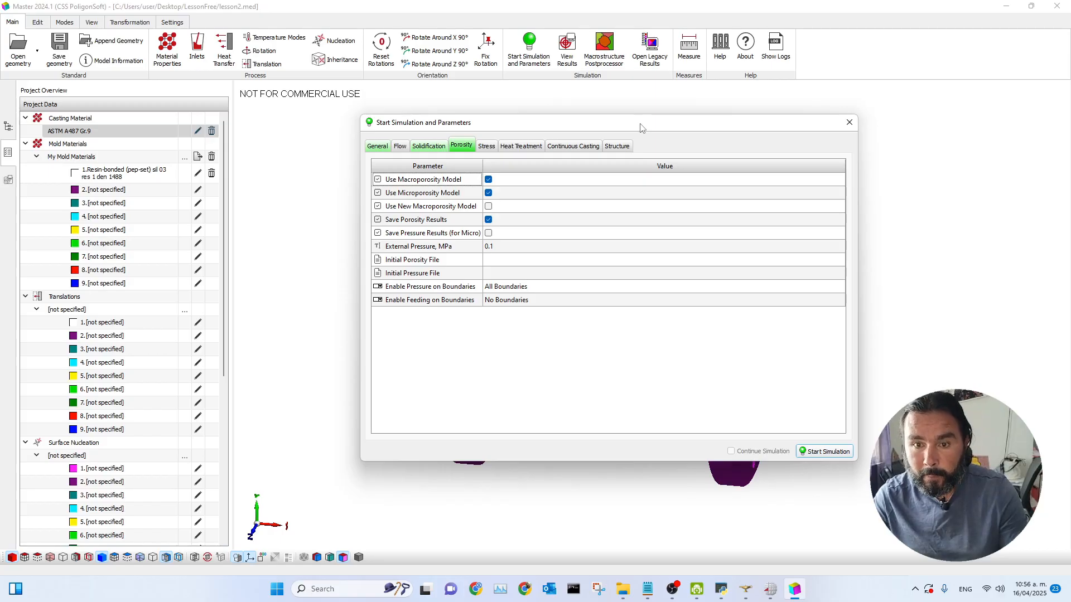
left_click_drag(672, 130, 602, 139)
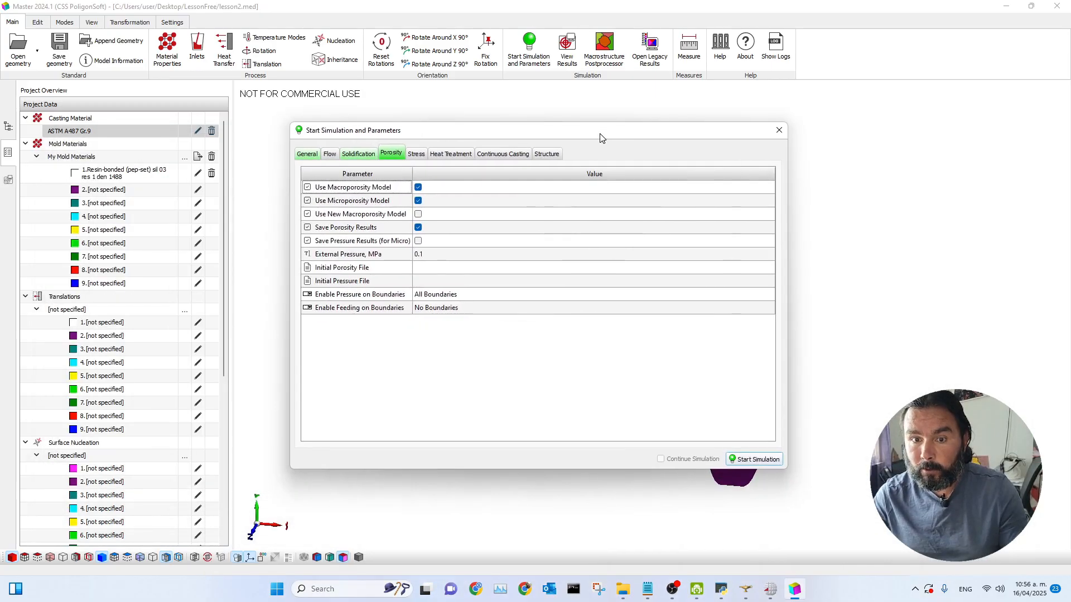
left_click(753, 459)
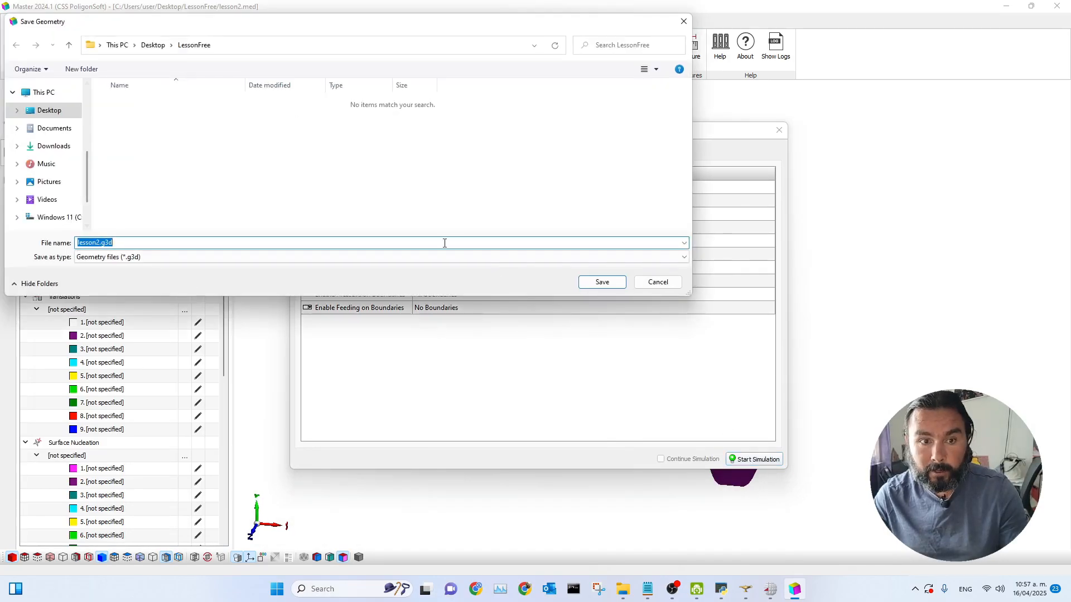
left_click(598, 283)
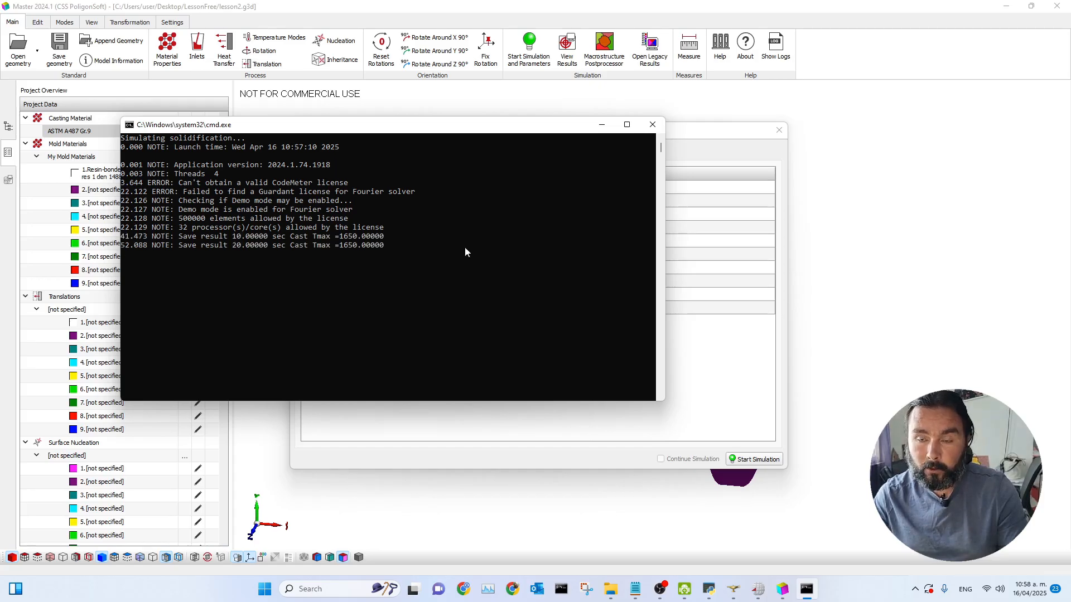
left_click(601, 124)
left_click(779, 130)
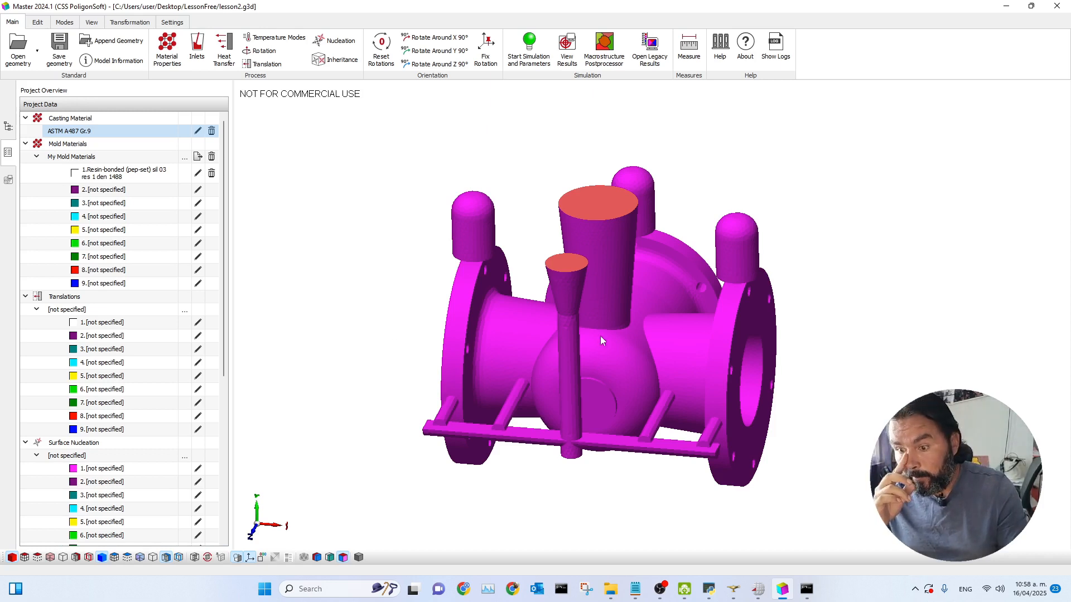
mouse_move(865, 344)
left_mouse_down()
mouse_move(844, 369)
mouse_move(869, 349)
left_mouse_up()
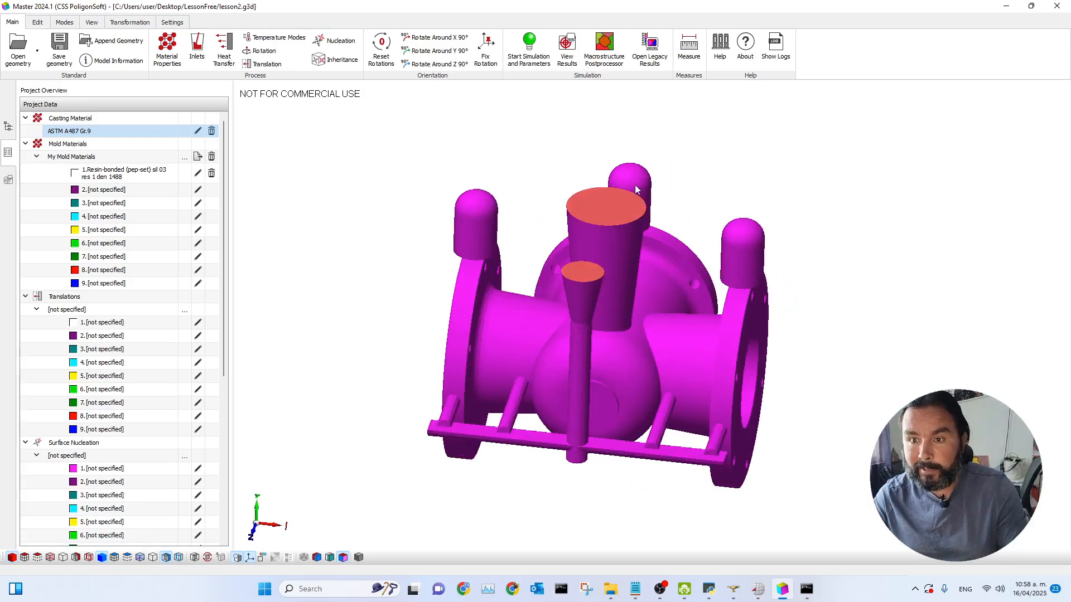
left_click_drag(509, 218, 512, 217)
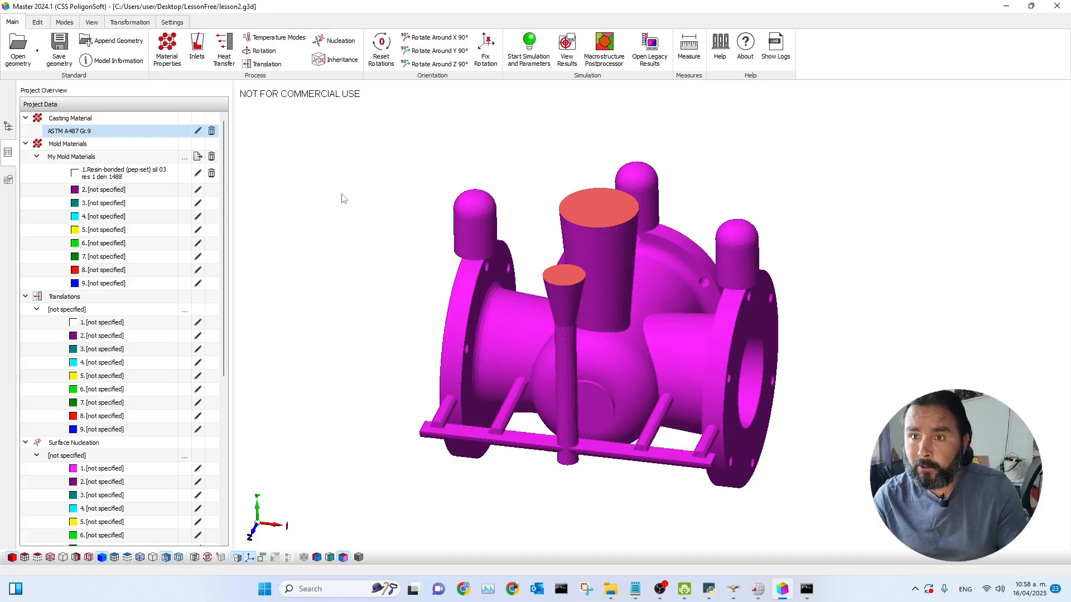
scroll(797, 291, "up", 2)
scroll(792, 289, "up", 1)
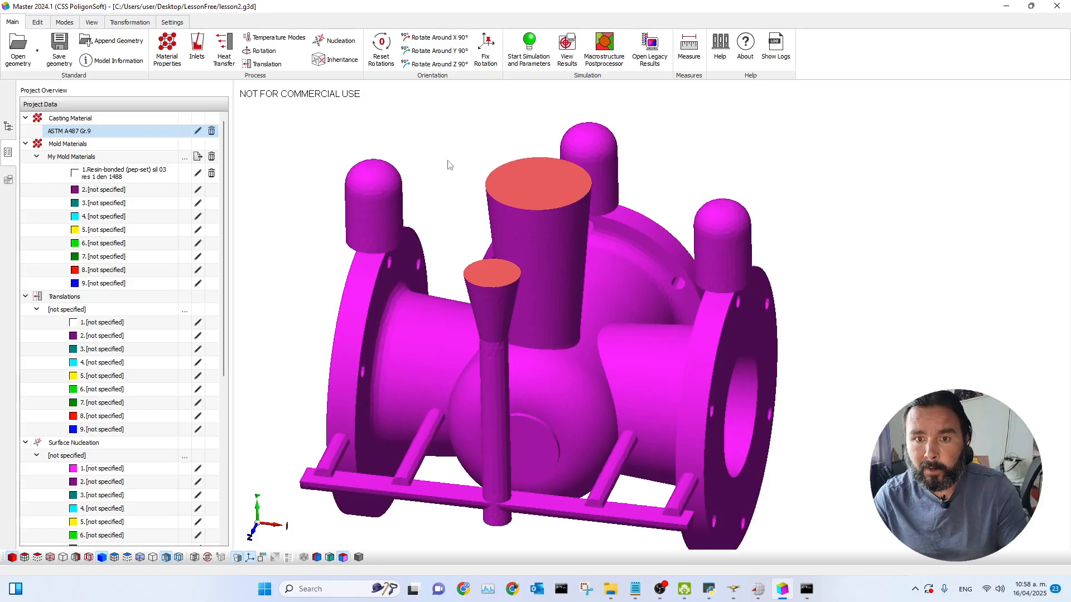
left_click(7, 126)
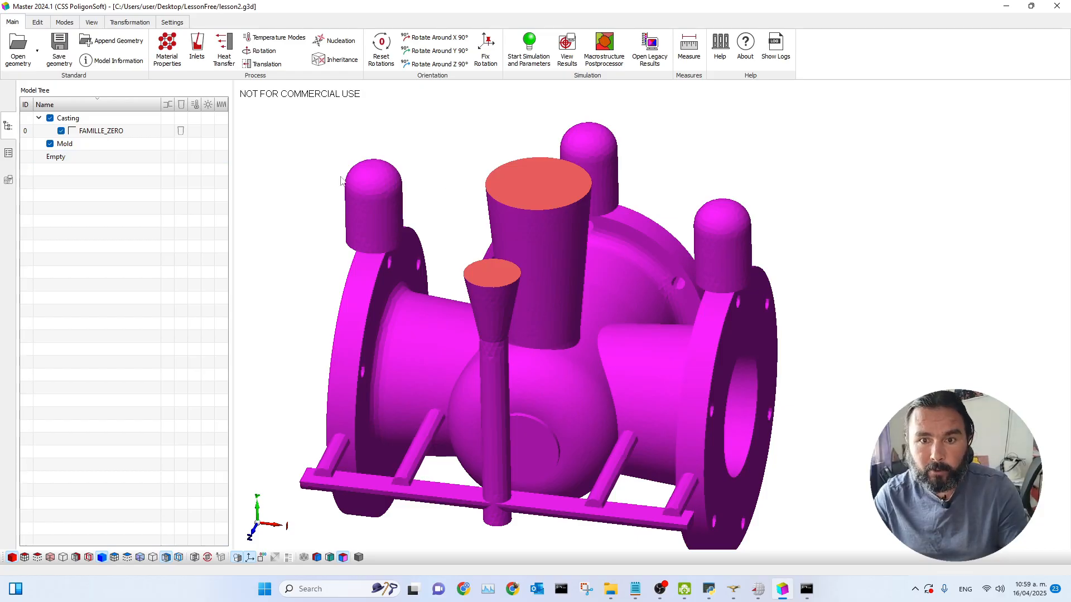
left_click(130, 22)
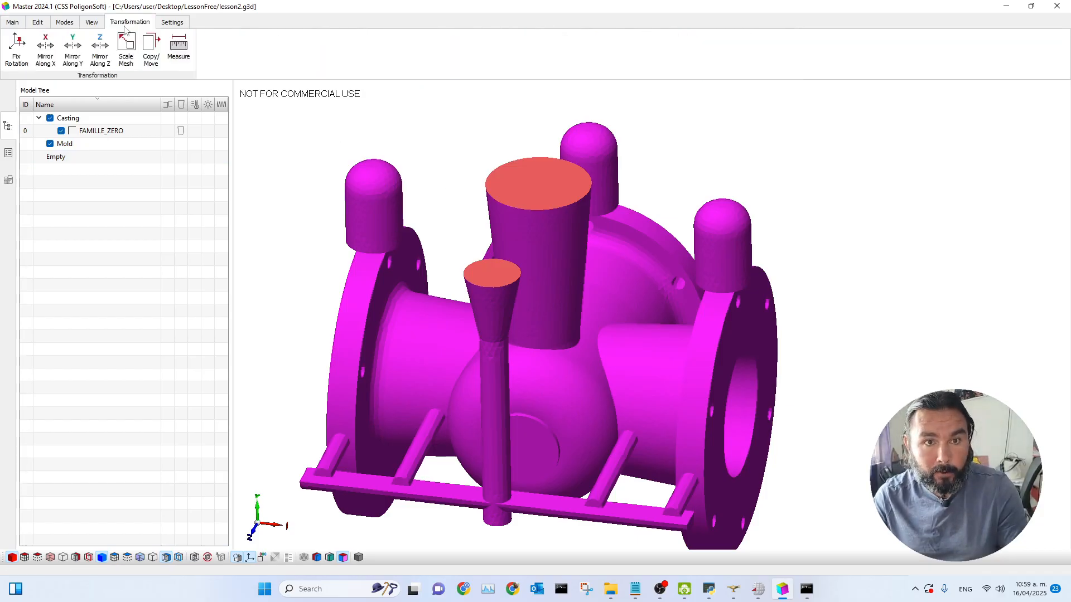
left_click(91, 23)
left_click(65, 22)
left_click(38, 23)
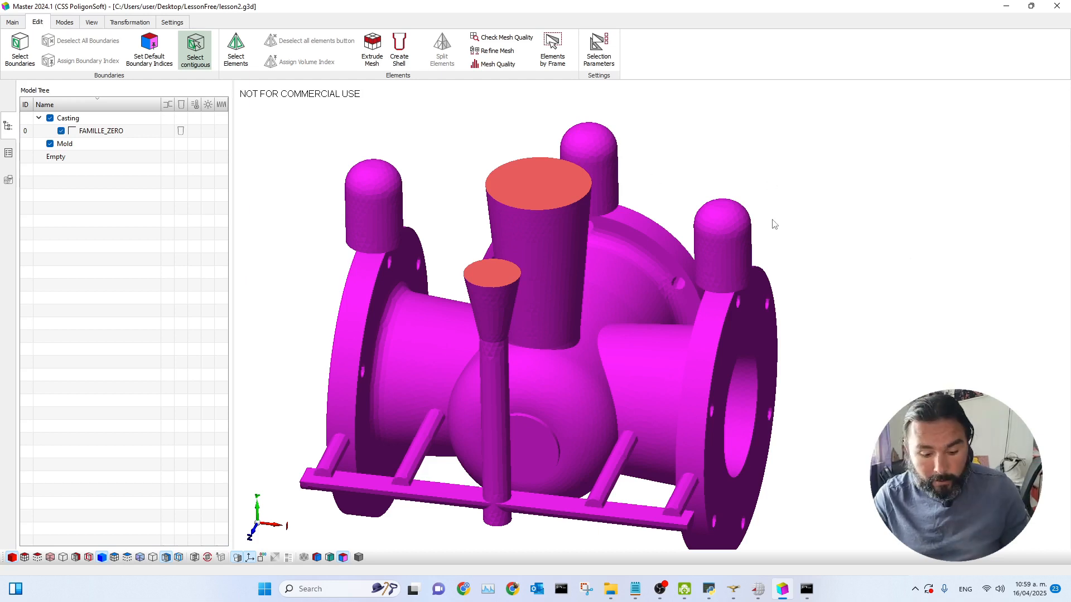
Step: Select the three riser tops and extrude their surface mesh by 20 mm with Extrude Mesh
left_click(735, 265)
left_click(601, 191)
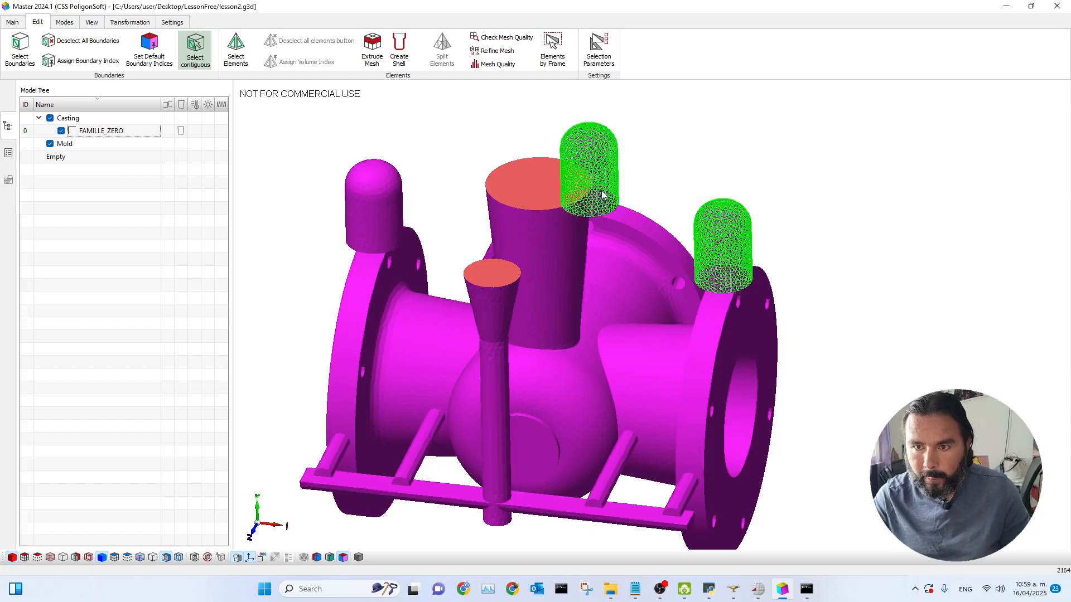
left_click(383, 223)
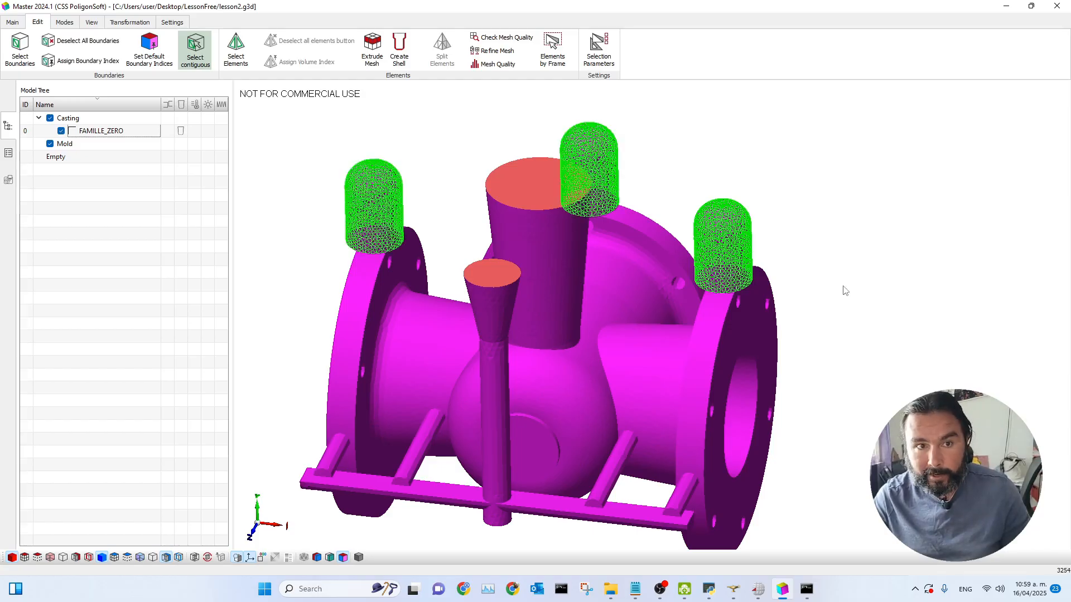
left_click(372, 48)
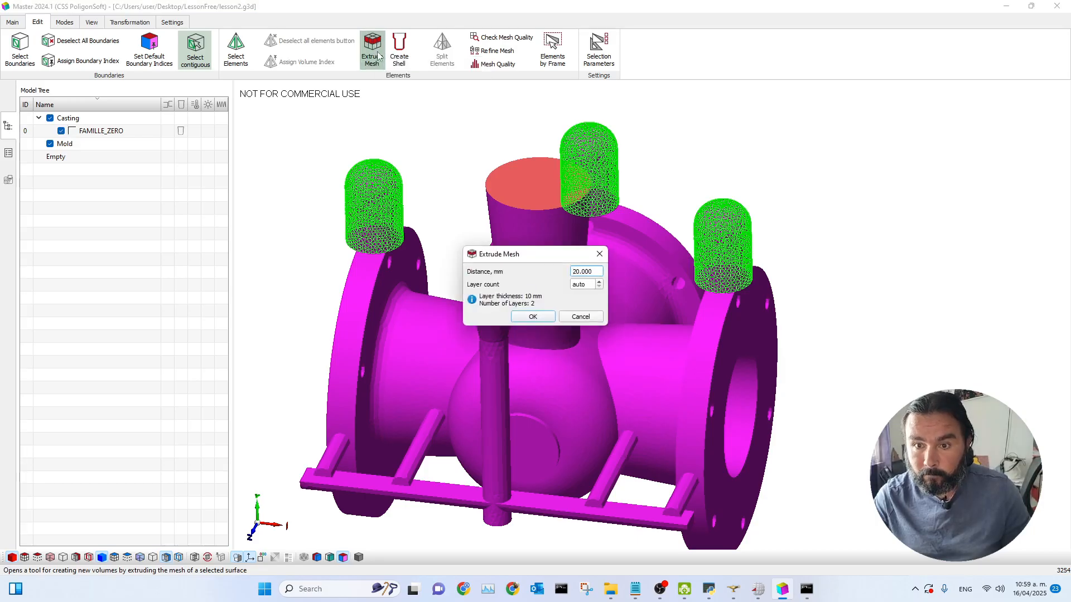
left_click_drag(532, 247, 852, 126)
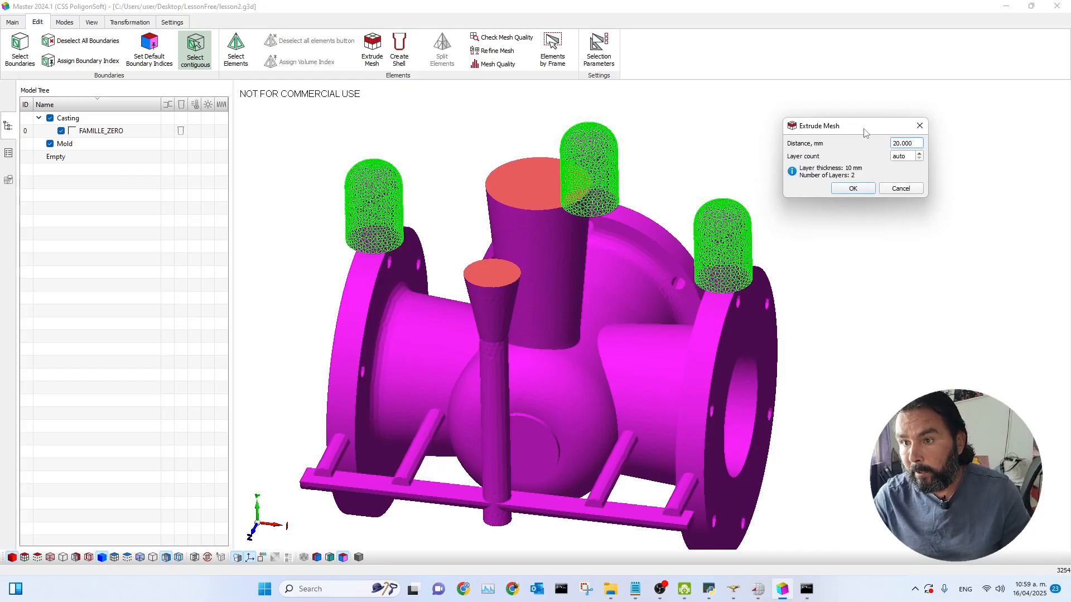
left_click(856, 189)
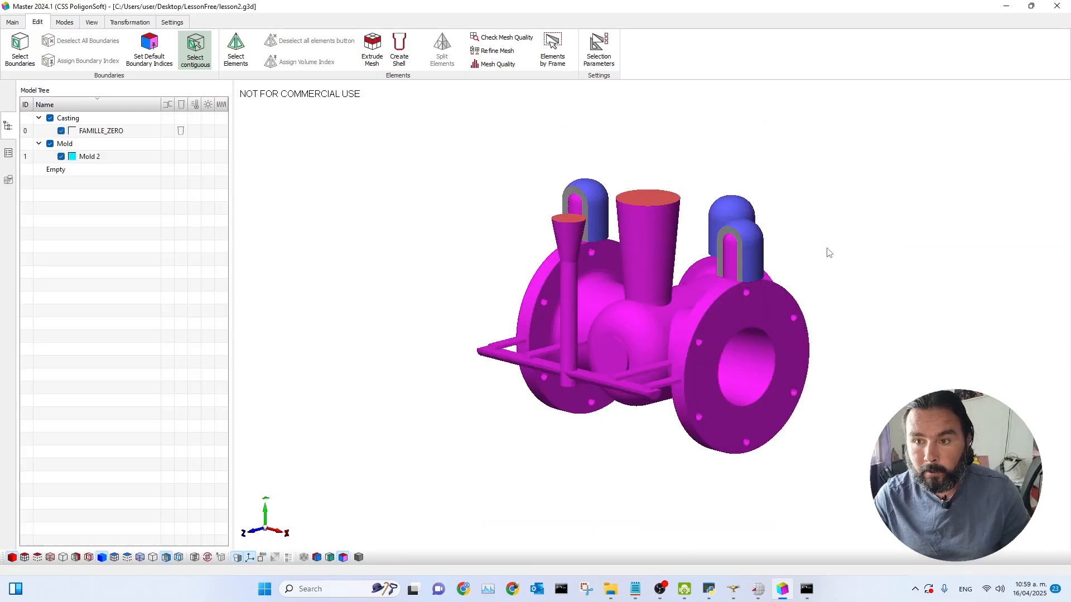
Step: Inspect the new riser shells around the model and review the model information
left_click_drag(735, 306, 785, 292)
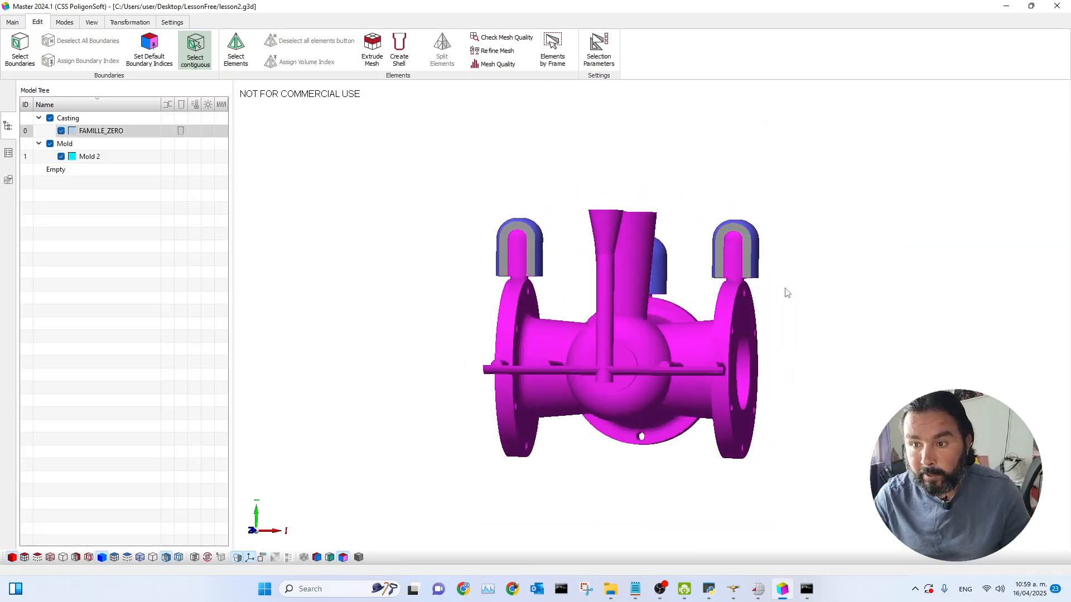
scroll(735, 279, "up", 5)
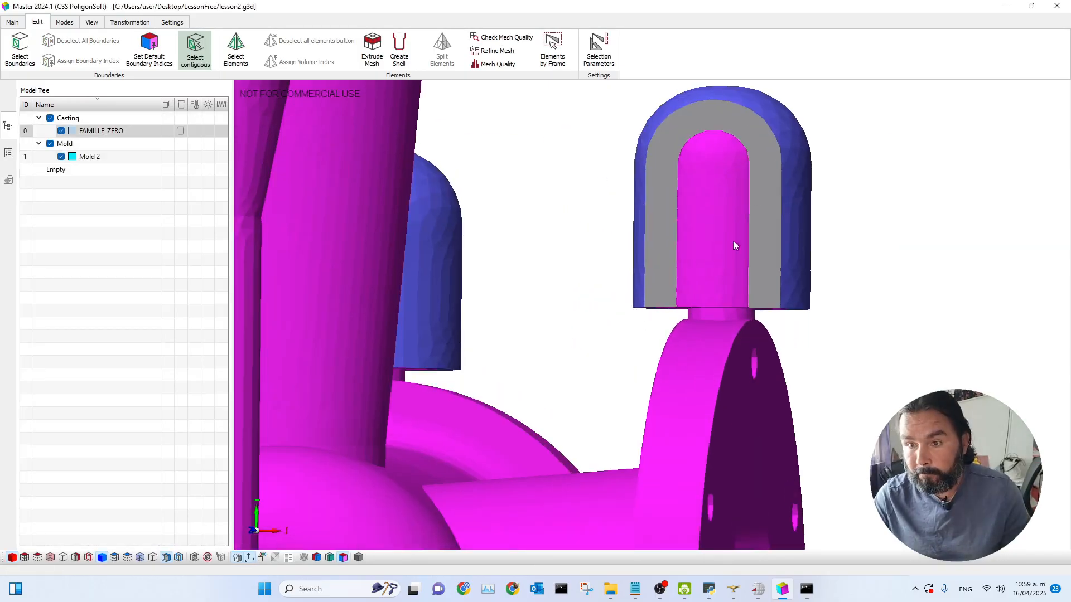
left_click_drag(699, 317, 561, 349)
scroll(562, 350, "down", 6)
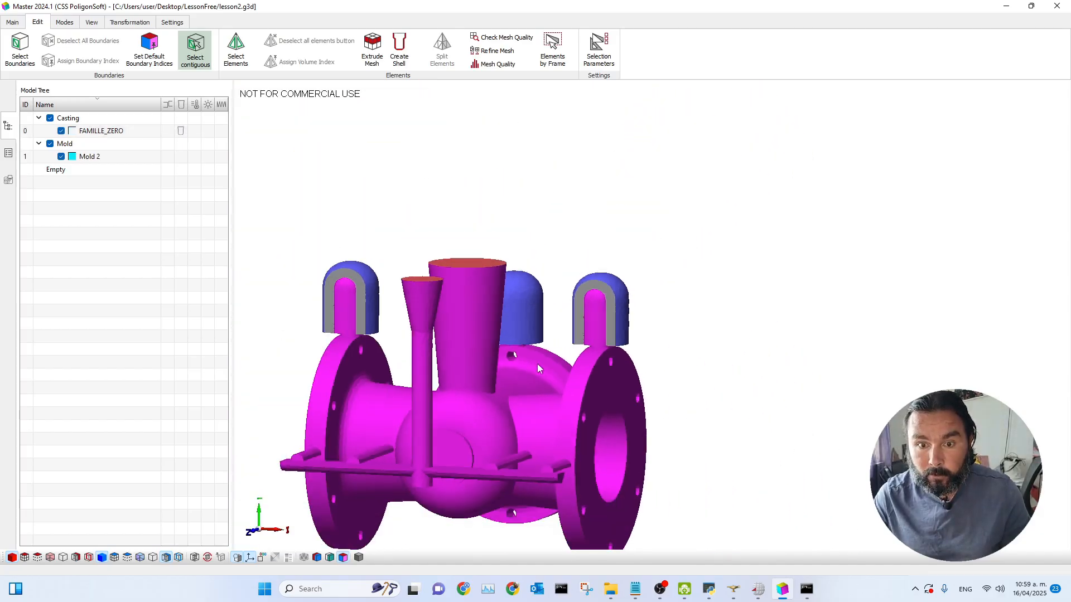
left_click(13, 23)
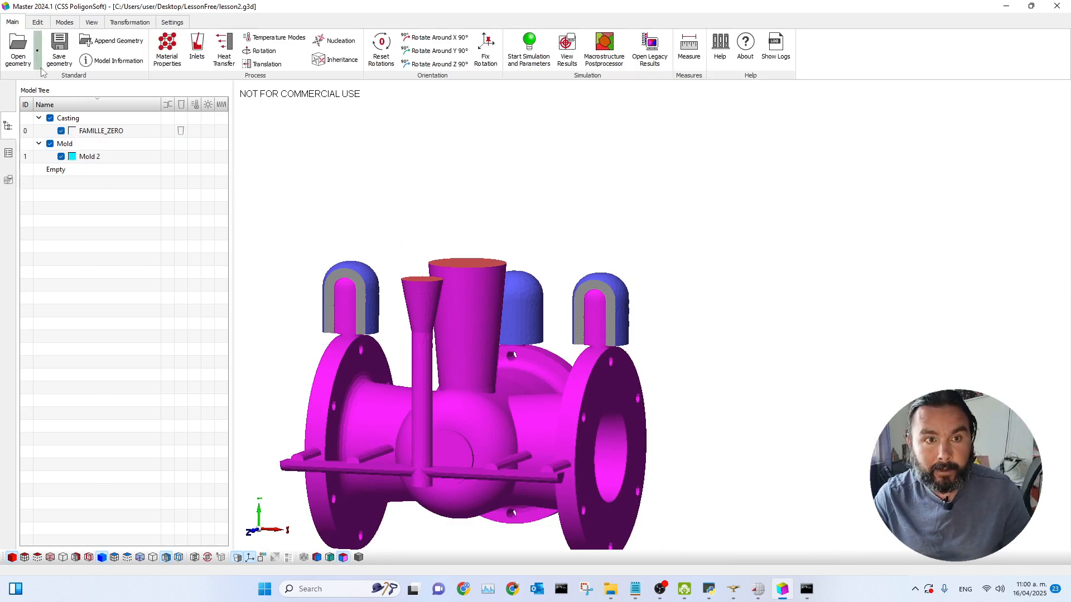
left_click(109, 61)
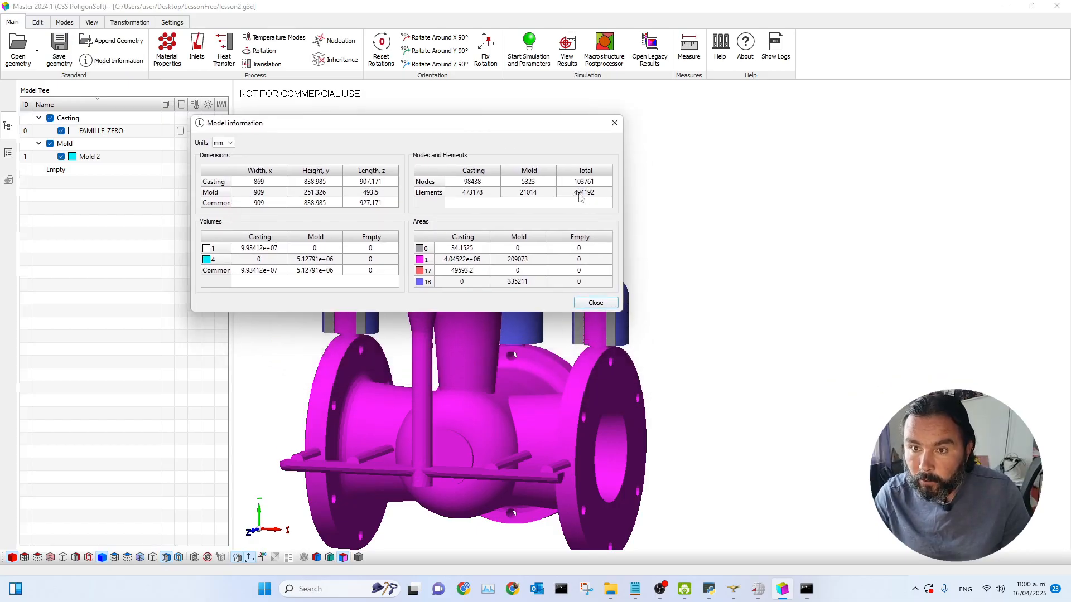
left_click(614, 123)
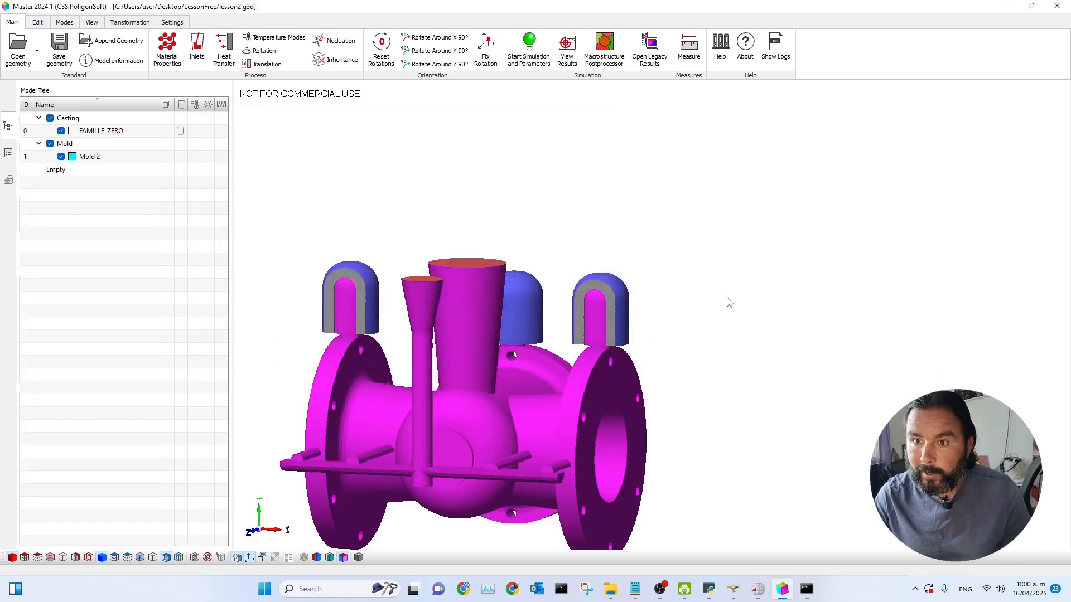
Step: Select the ring faces at the bases of the three riser shells and extrude them by 10 mm
left_click_drag(728, 301, 718, 287)
scroll(647, 327, "up", 2)
scroll(662, 342, "up", 5)
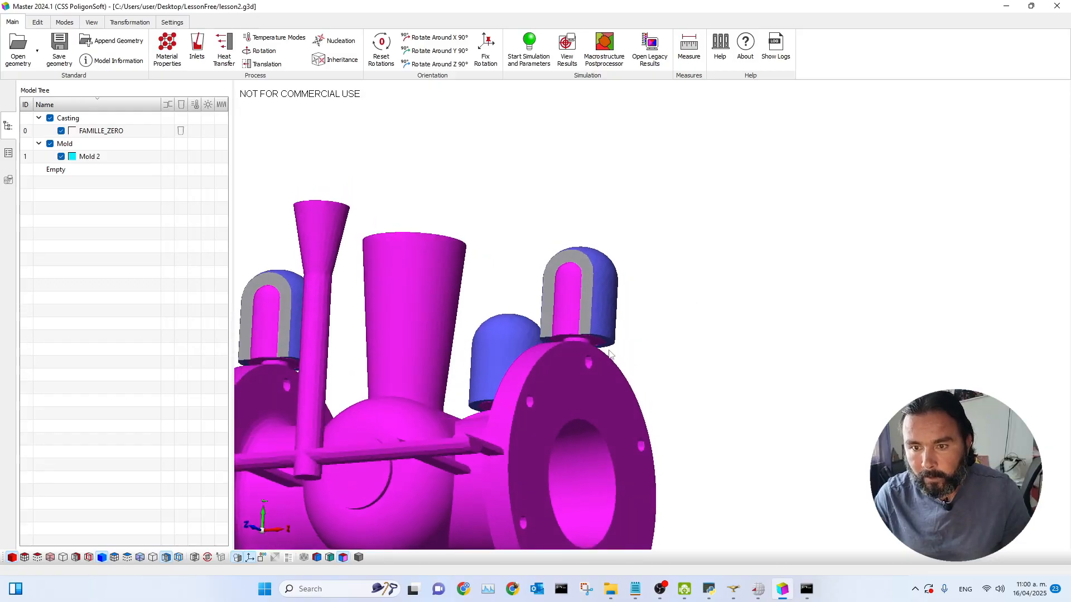
scroll(594, 347, "up", 1)
left_click(587, 337)
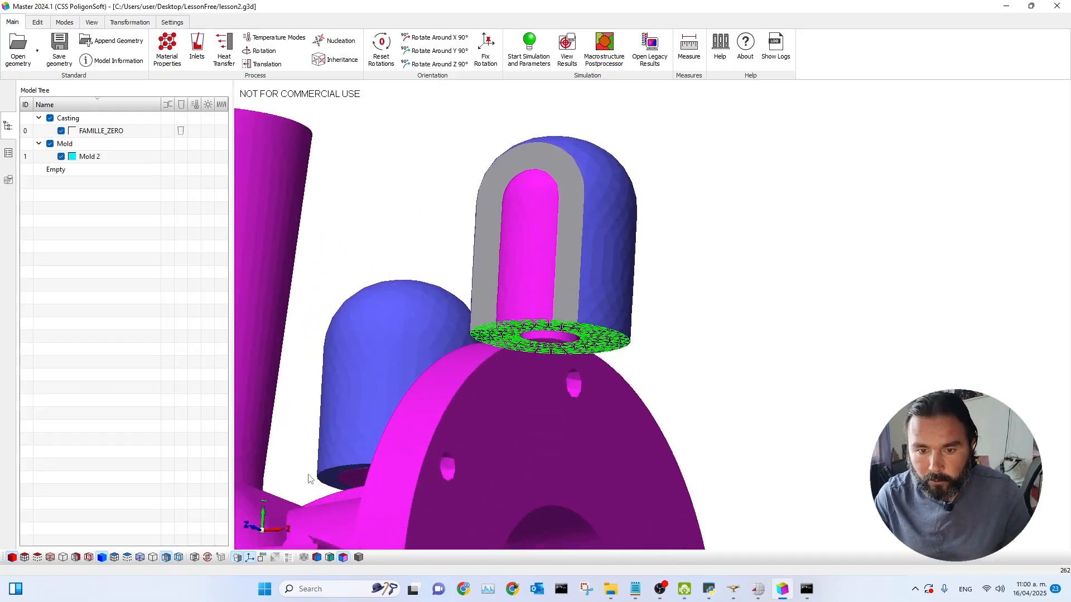
left_click(344, 484)
scroll(463, 413, "down", 5)
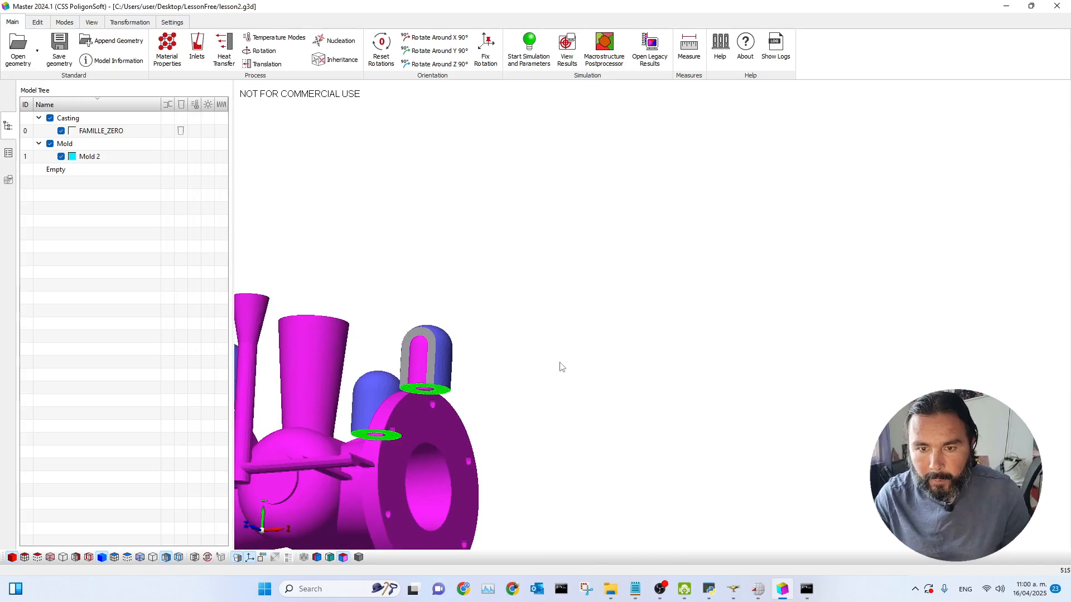
middle_click_drag(523, 375, 446, 389)
scroll(299, 405, "up", 3)
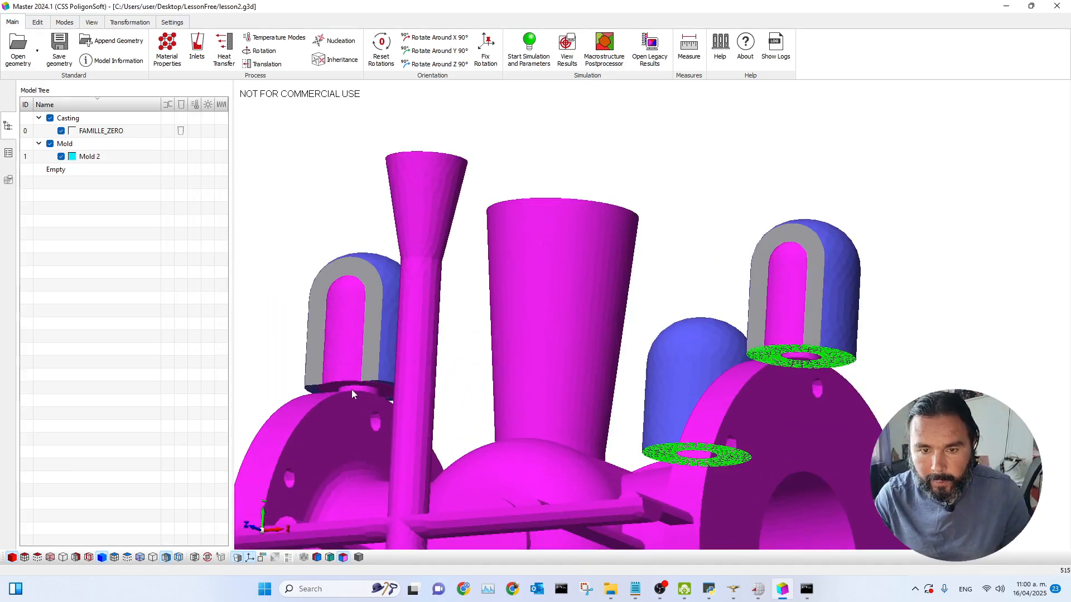
left_click(386, 388)
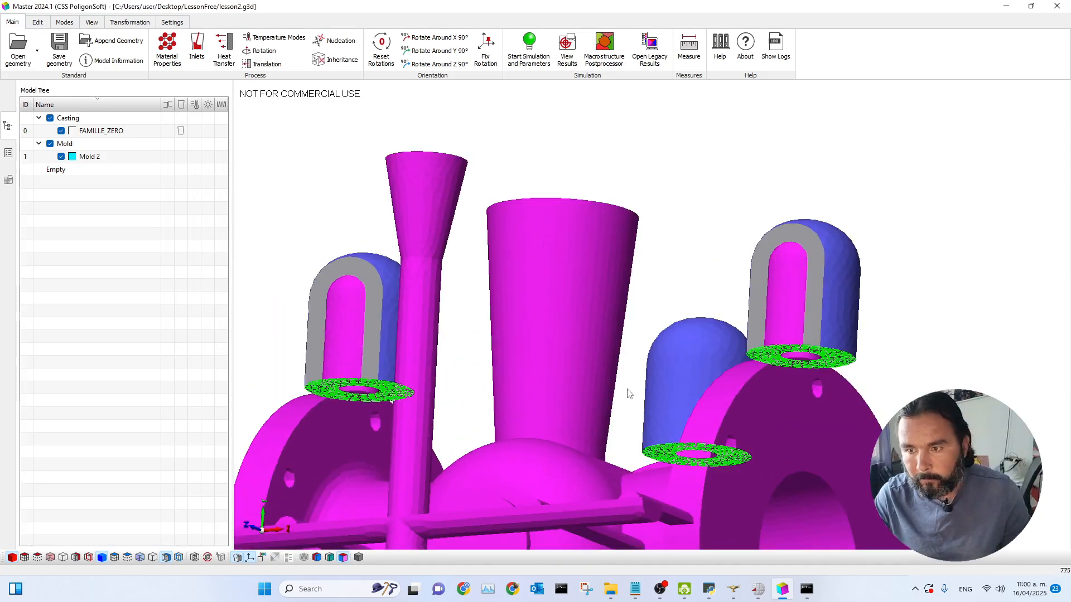
scroll(628, 393, "down", 6)
middle_click_drag(625, 329, 546, 357)
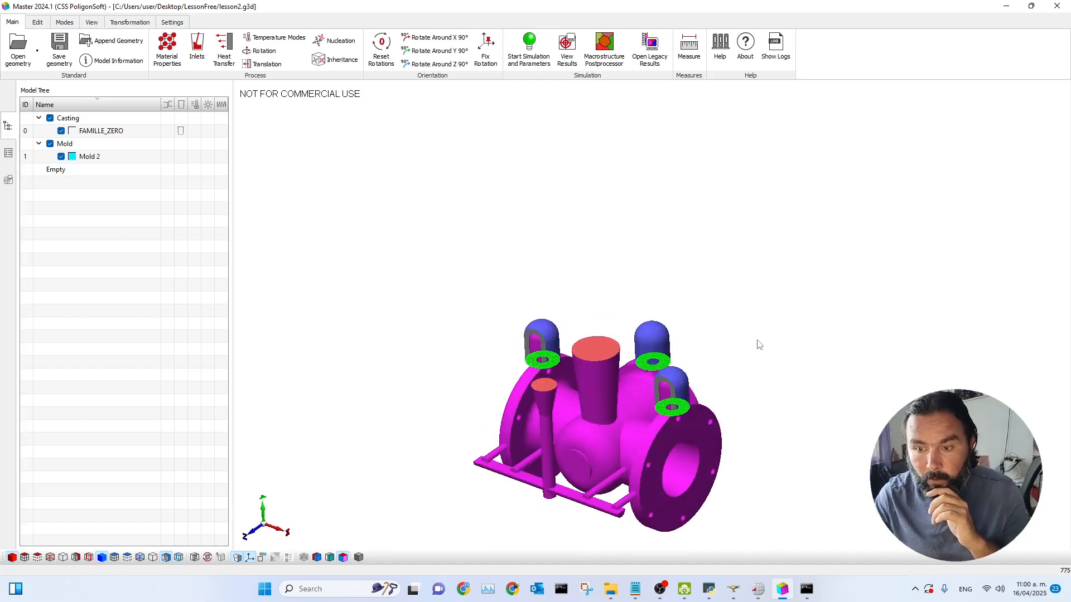
scroll(497, 348, "up", 5)
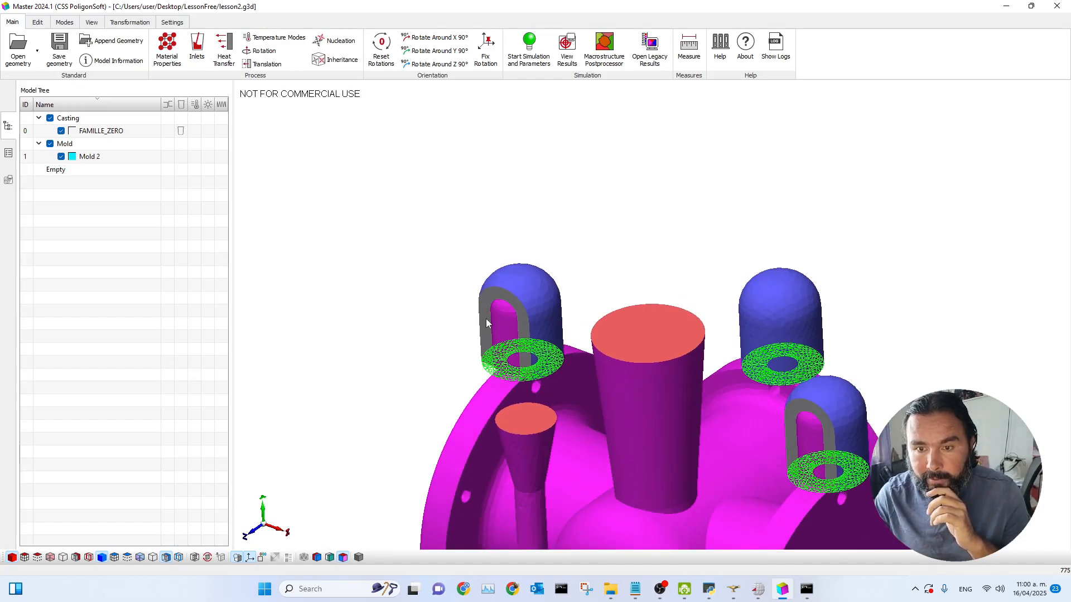
left_click(166, 557)
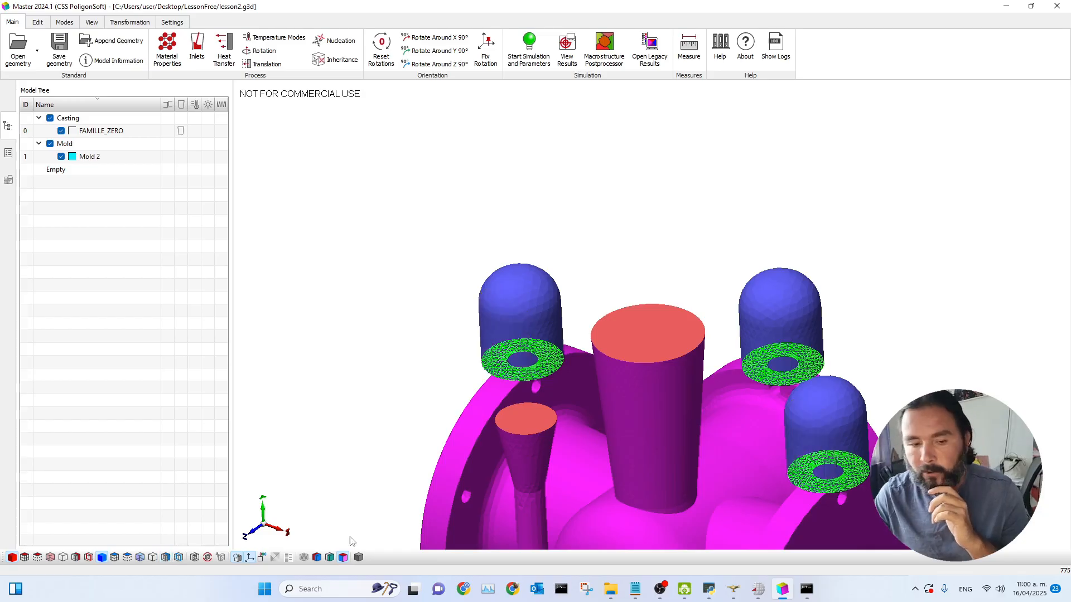
middle_click_drag(893, 340, 877, 311)
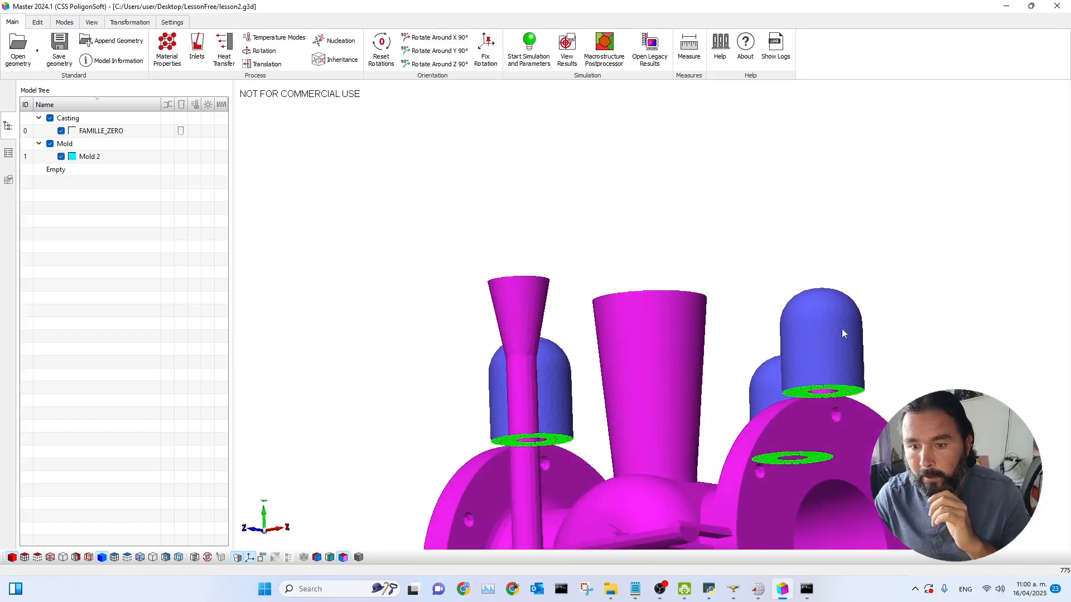
scroll(526, 445, "up", 3)
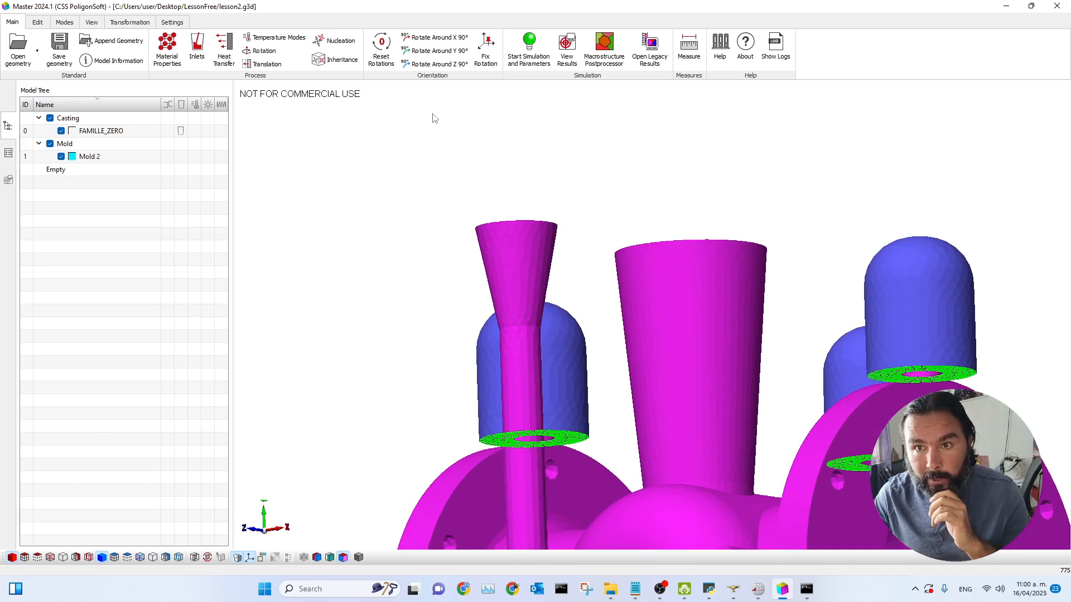
left_click(38, 22)
left_click(371, 53)
type("10")
left_click(377, 250)
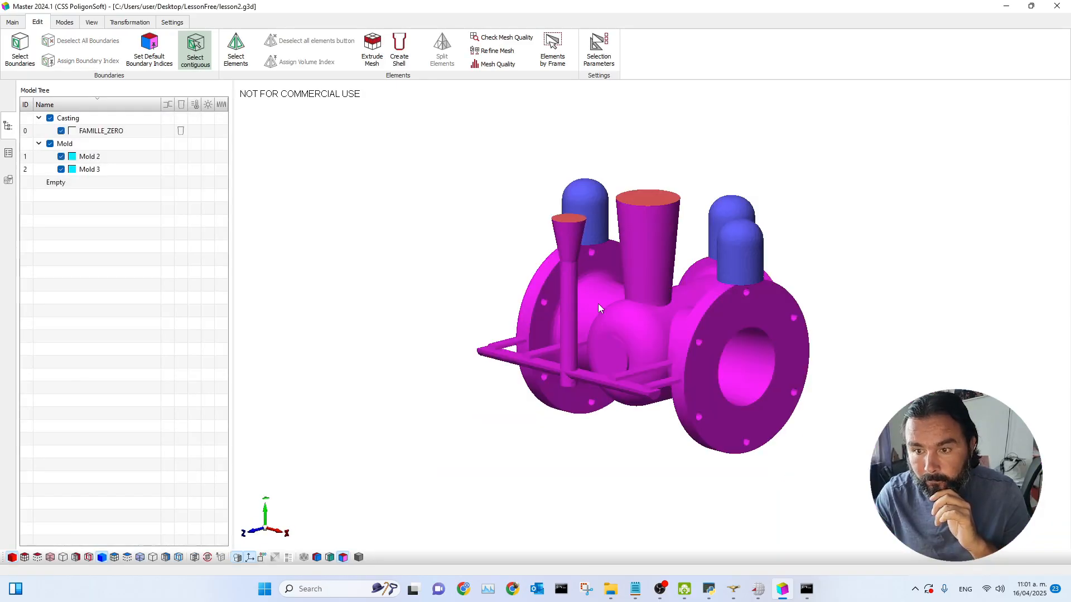
Step: Highlight Mold 2 in the model tree to inspect the riser shells
middle_click_drag(719, 346, 648, 315)
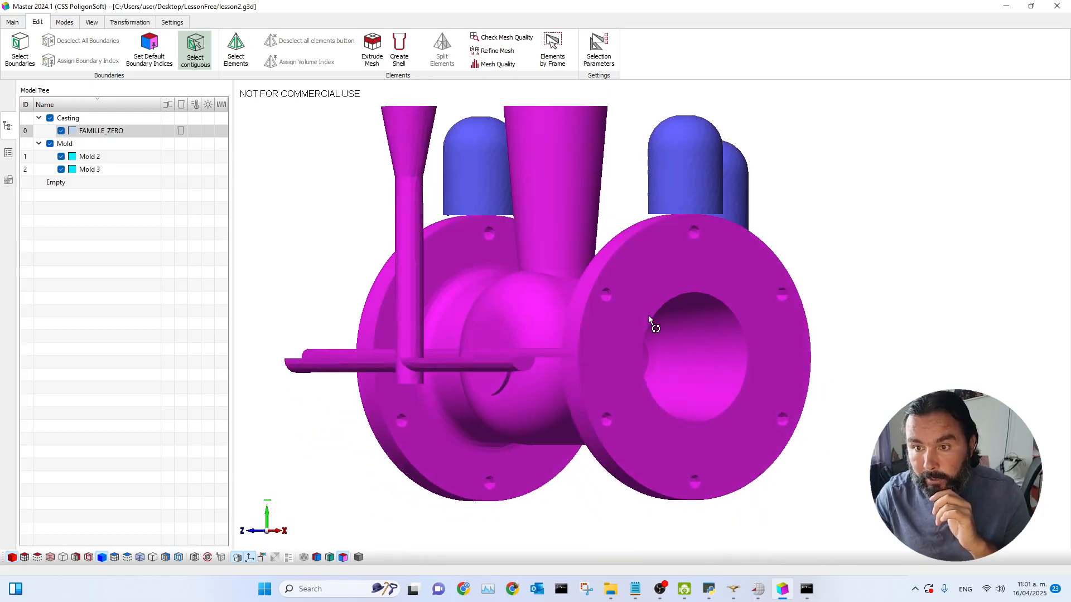
scroll(620, 230, "down", 3)
left_click(92, 157)
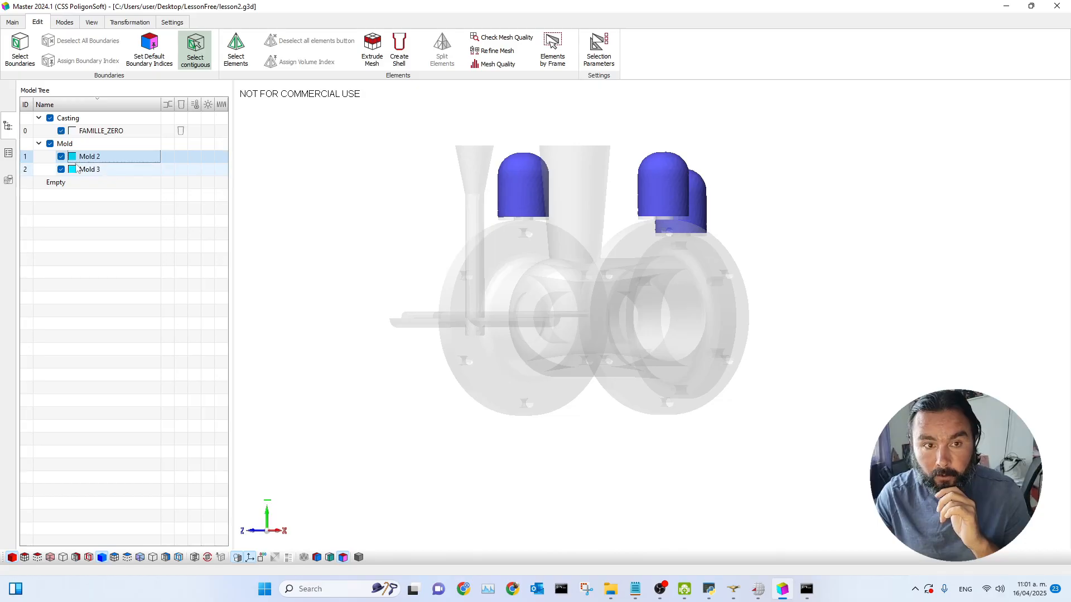
Step: Toggle Mold 2's visibility to inspect the riser shells from several angles and review the model information
left_click(61, 157)
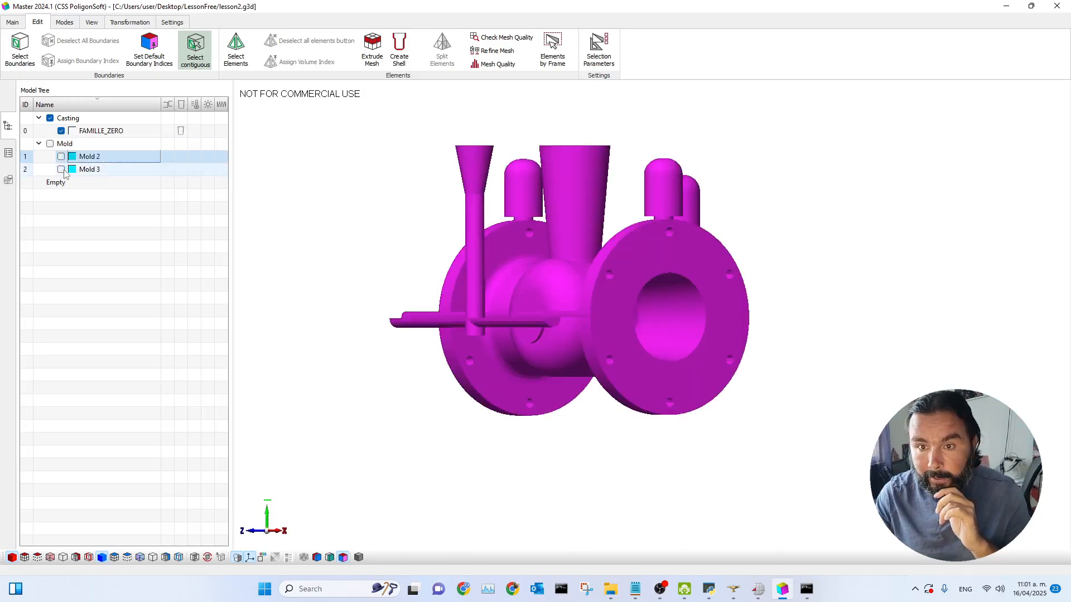
left_click_drag(616, 261, 457, 167)
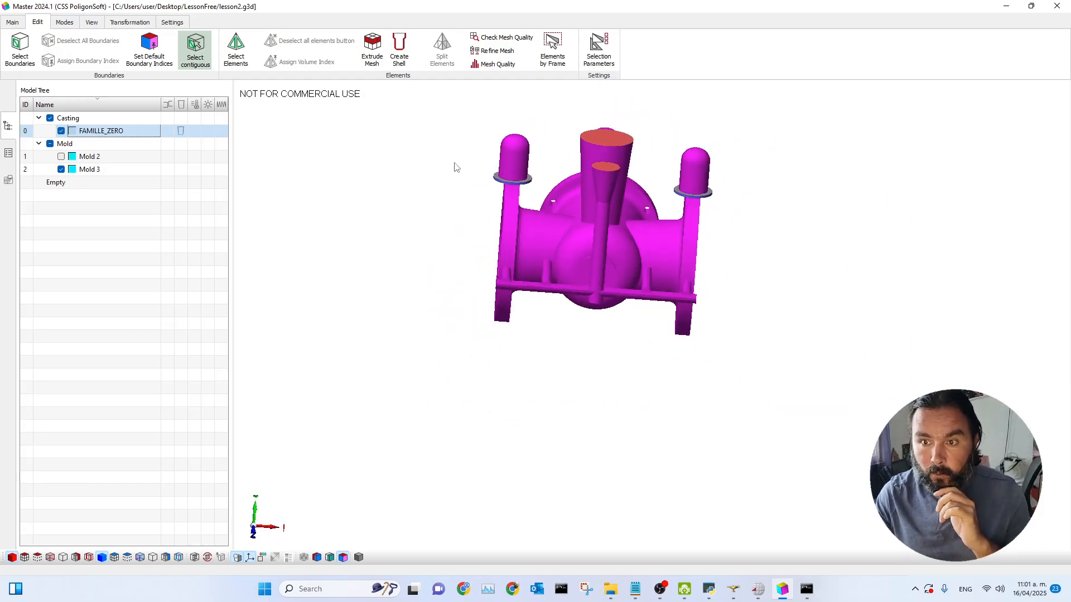
middle_click_drag(744, 239, 764, 347)
left_click(62, 157)
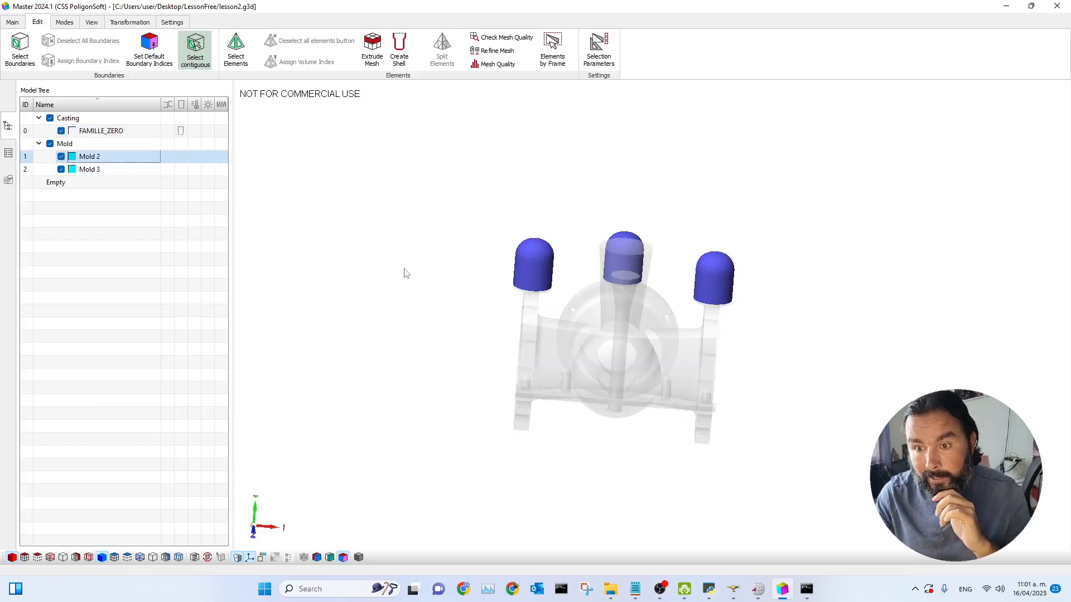
left_click_drag(812, 353, 786, 349)
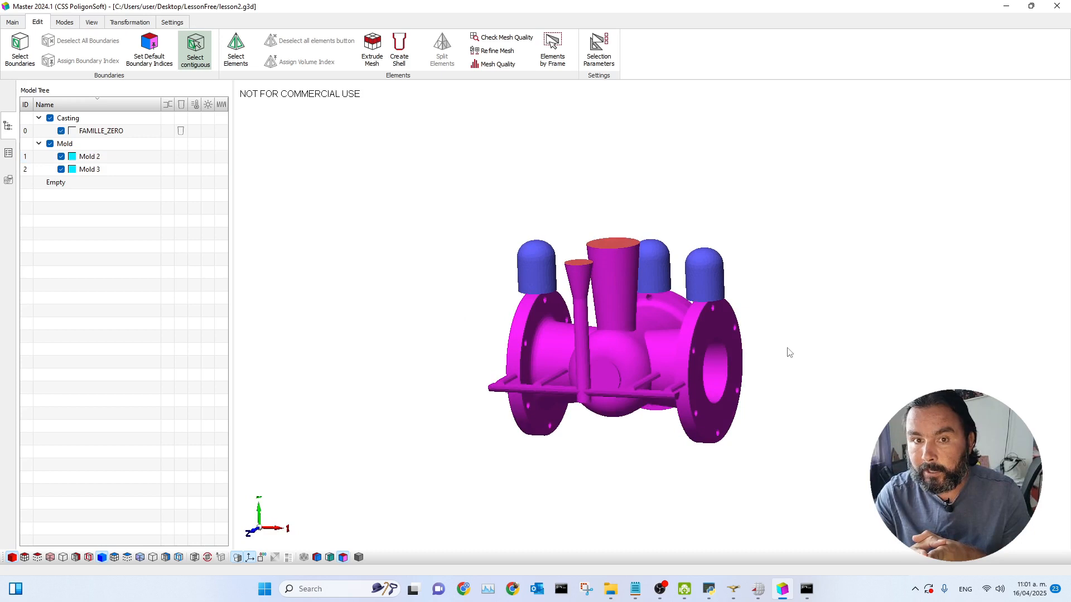
left_click(11, 23)
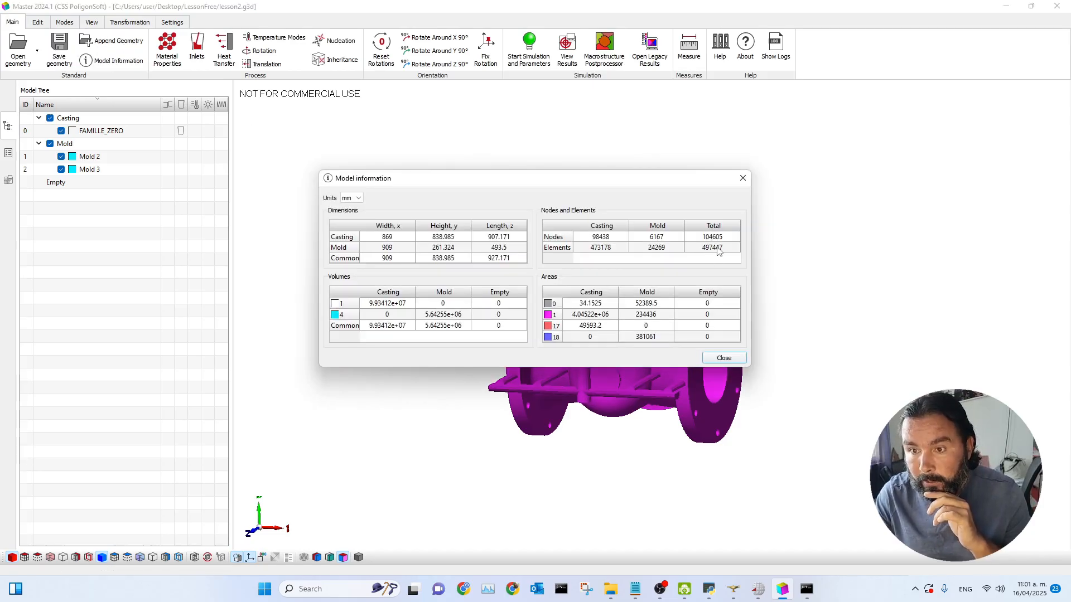
left_click(743, 178)
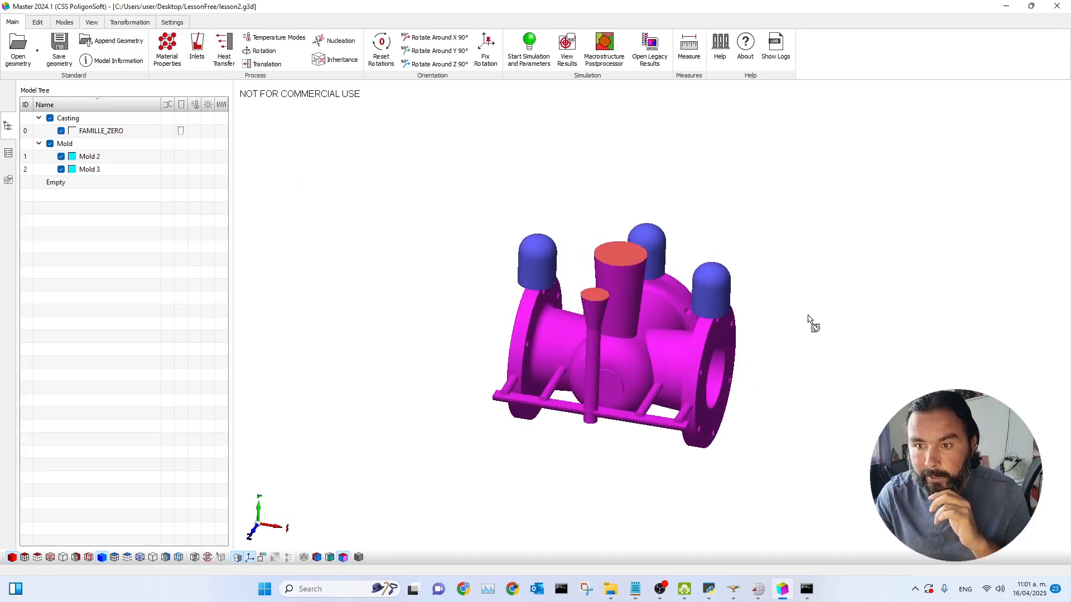
Step: Open the volume parameters of a riser shell to check its mold type and volume index
left_click_drag(690, 376, 672, 353)
left_click_drag(746, 366, 707, 320)
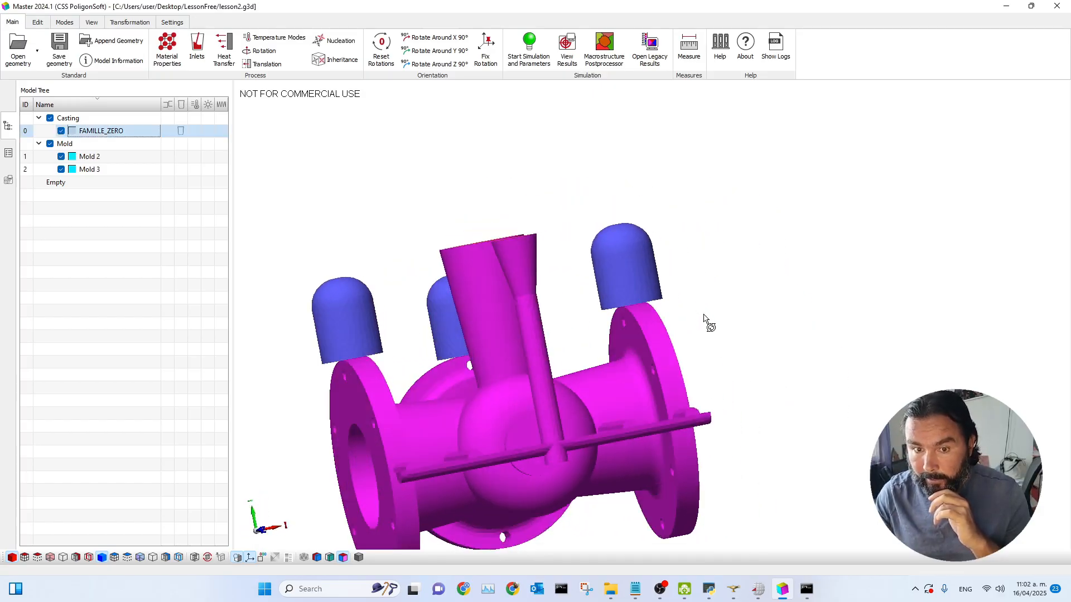
left_click(8, 152)
left_click_drag(801, 318, 464, 410)
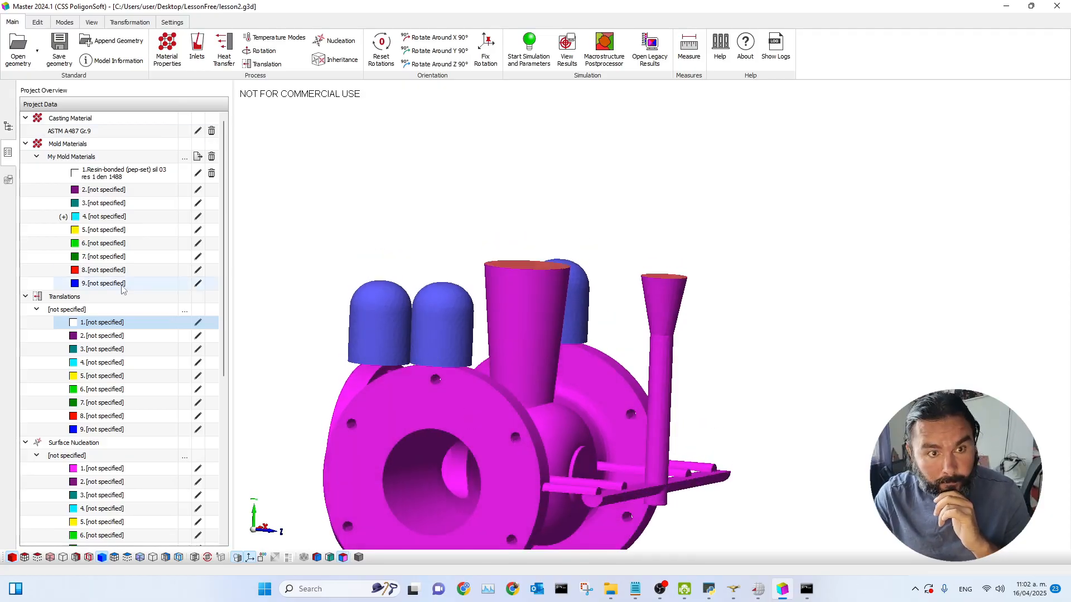
left_click_drag(470, 390, 442, 337)
left_click(440, 331)
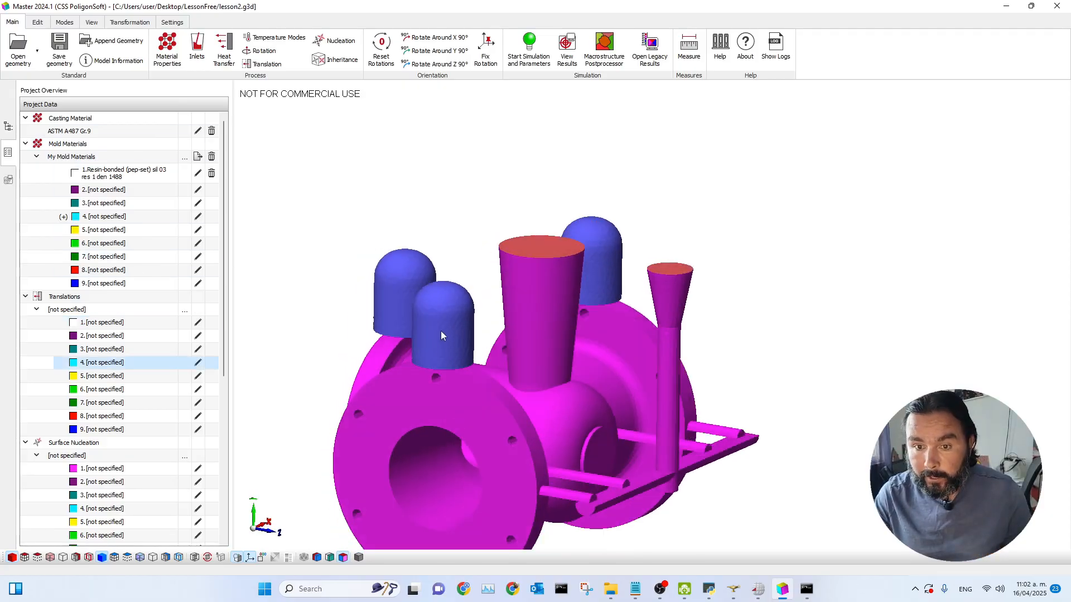
double_click(444, 332)
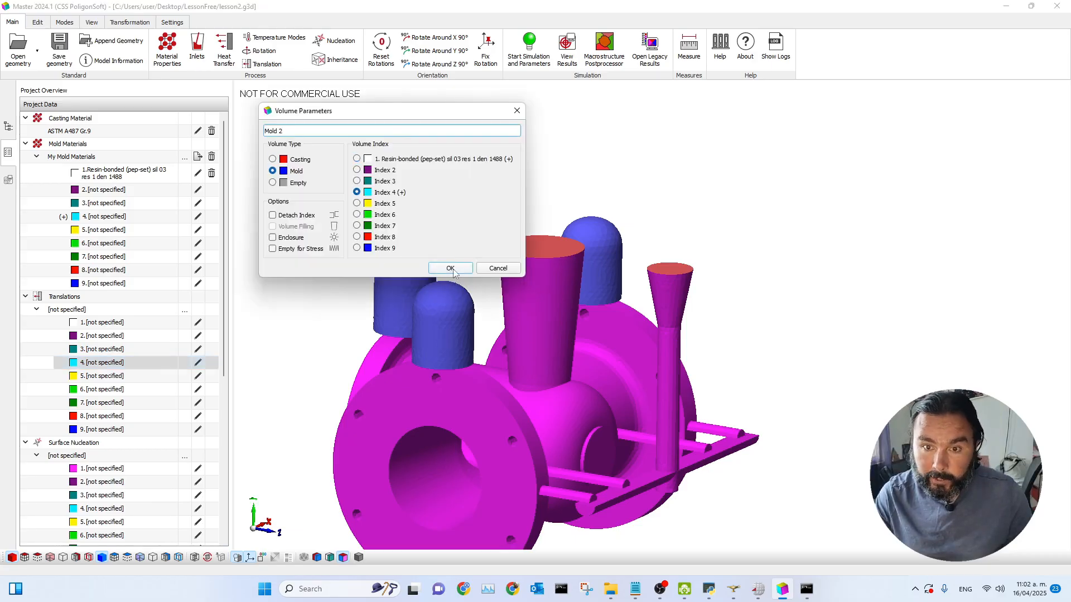
left_click_drag(357, 112, 812, 115)
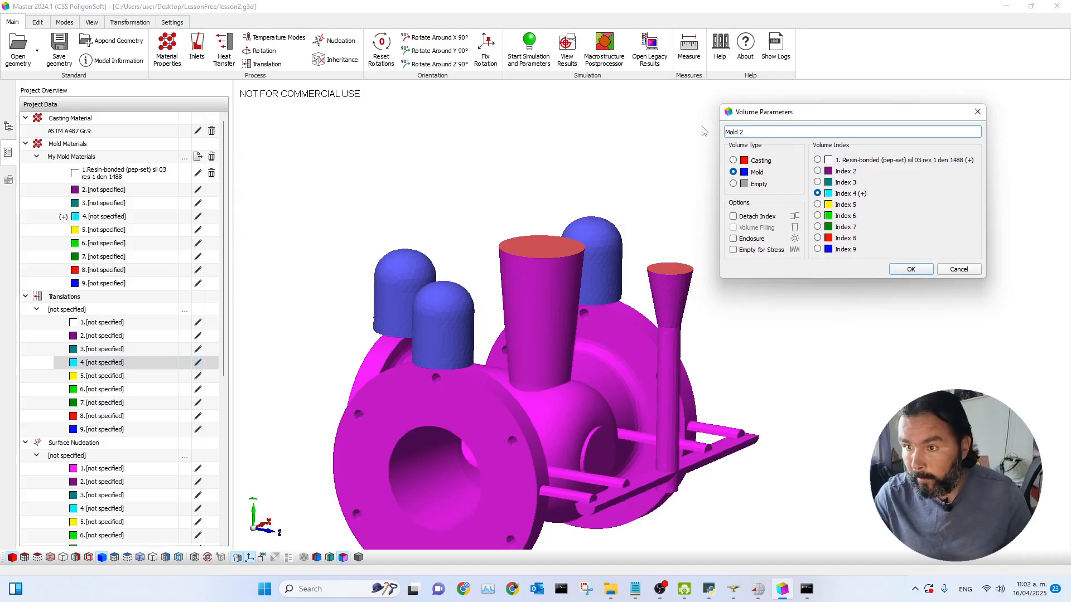
left_click(910, 269)
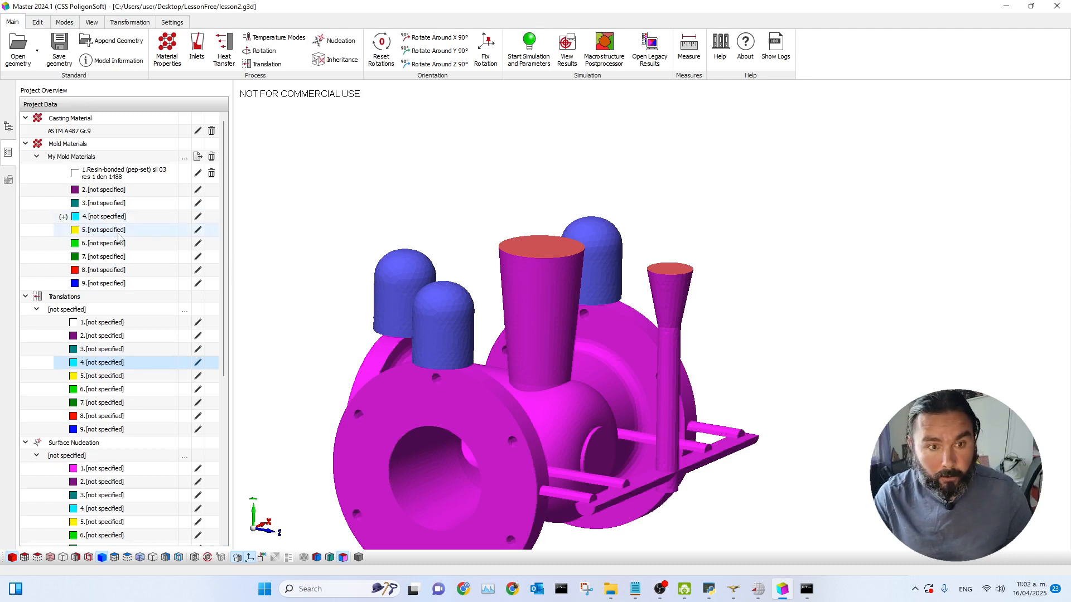
Step: Import the Exothermic material Sleeve ASK KMV-1480 from the database into mold material index 4
left_click(198, 217)
left_click(306, 104)
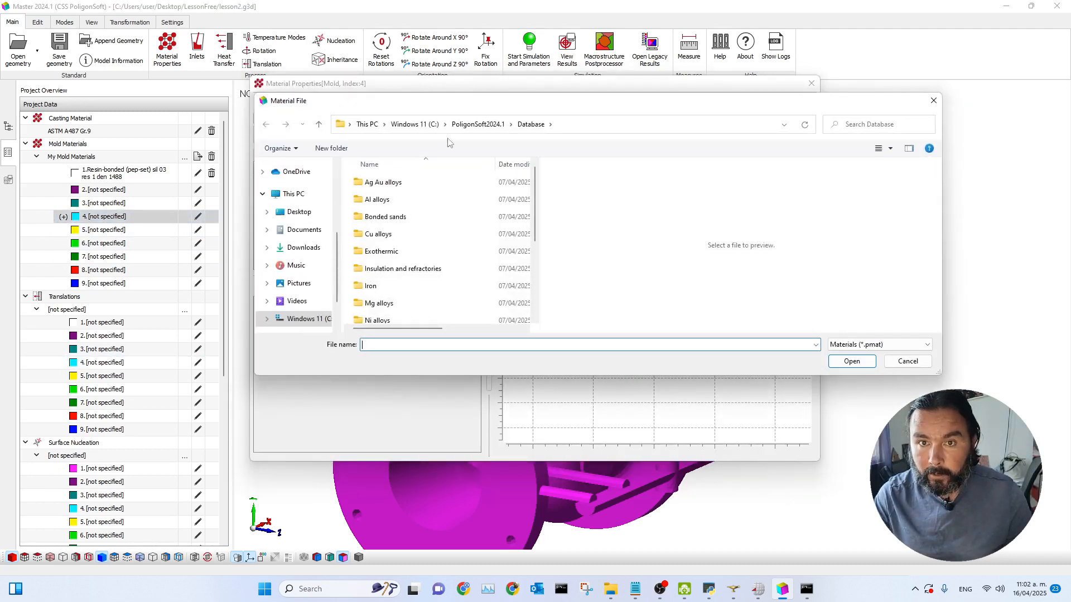
double_click(398, 249)
left_click_drag(503, 108, 628, 96)
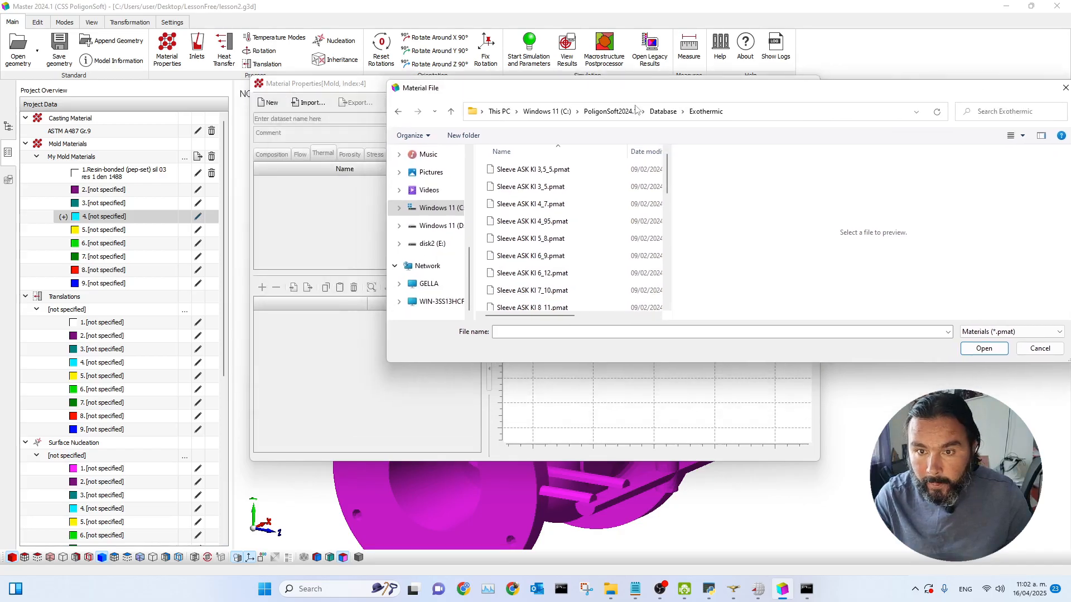
scroll(566, 262, "down", 5)
scroll(566, 265, "down", 1)
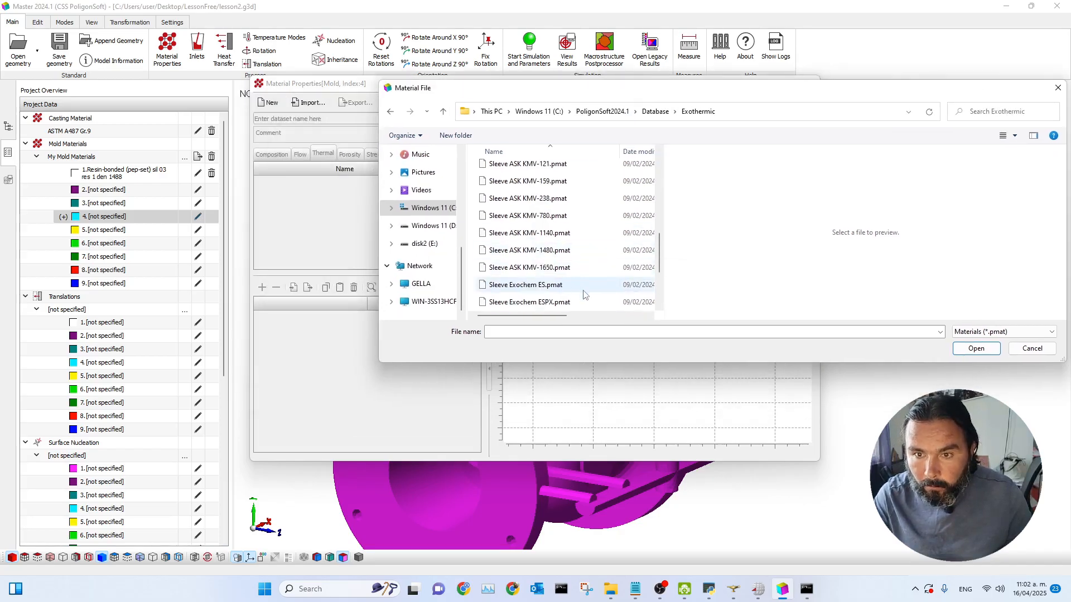
left_click(531, 252)
left_click(976, 349)
Step: Review the sleeve's exothermic burnt fraction curve, then apply the material and close the editor
left_click(412, 154)
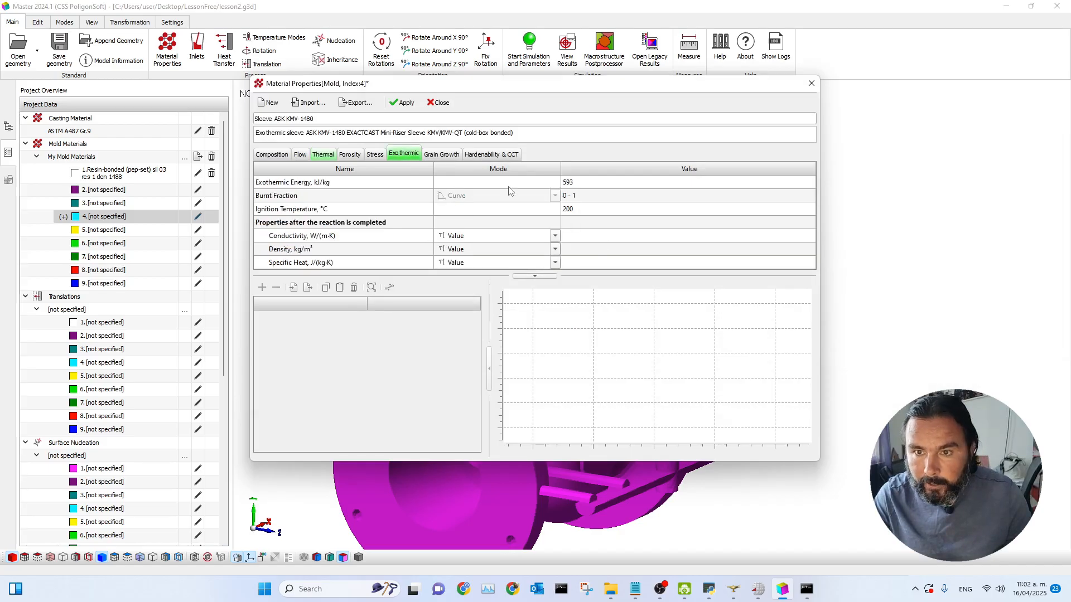
left_click(597, 196)
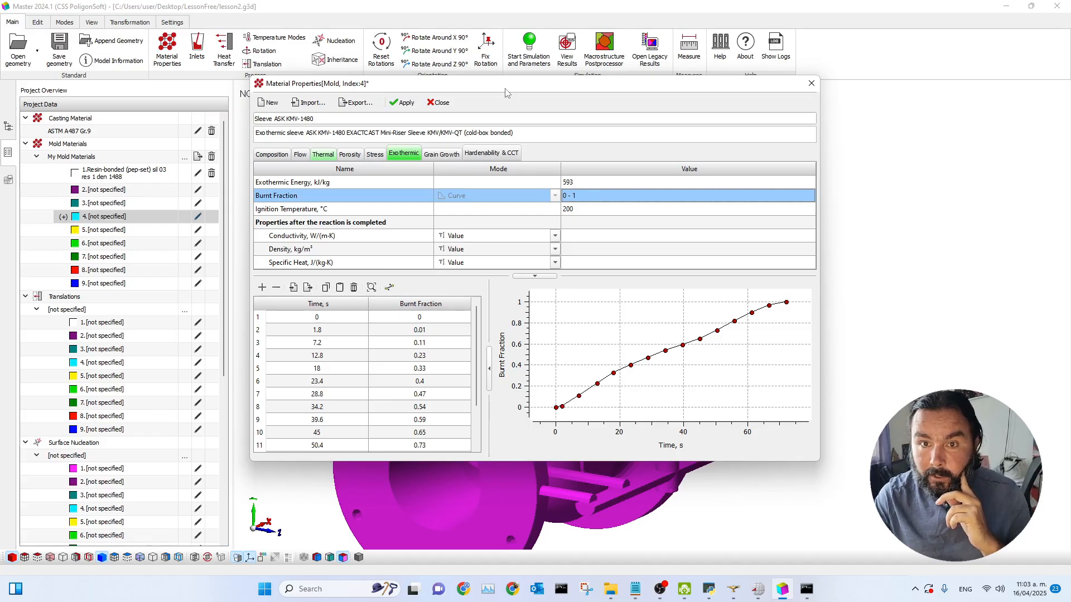
left_click_drag(506, 93, 596, 111)
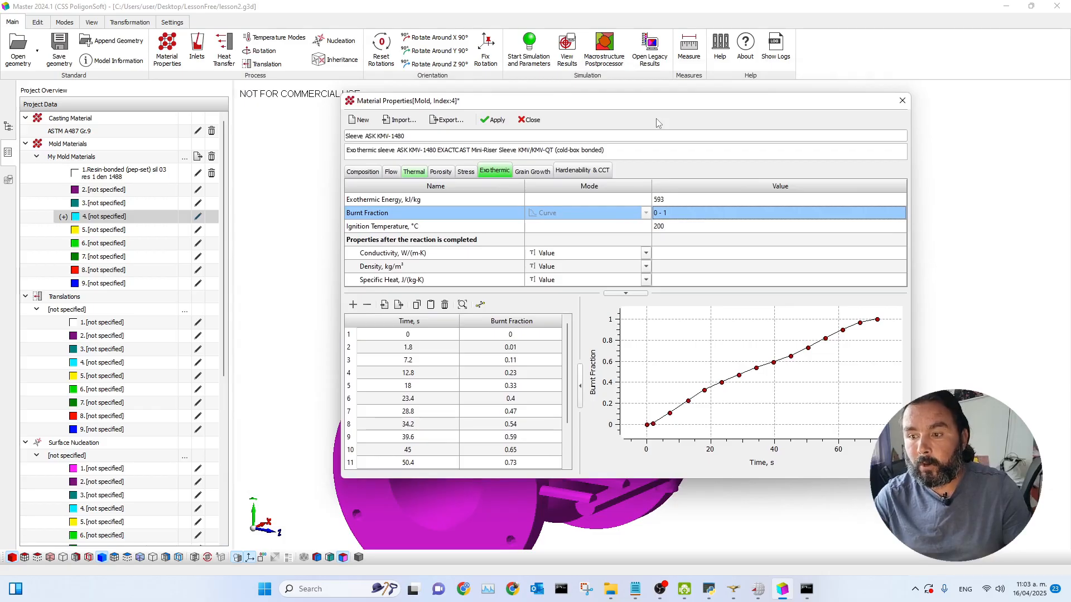
left_click_drag(621, 103, 534, 113)
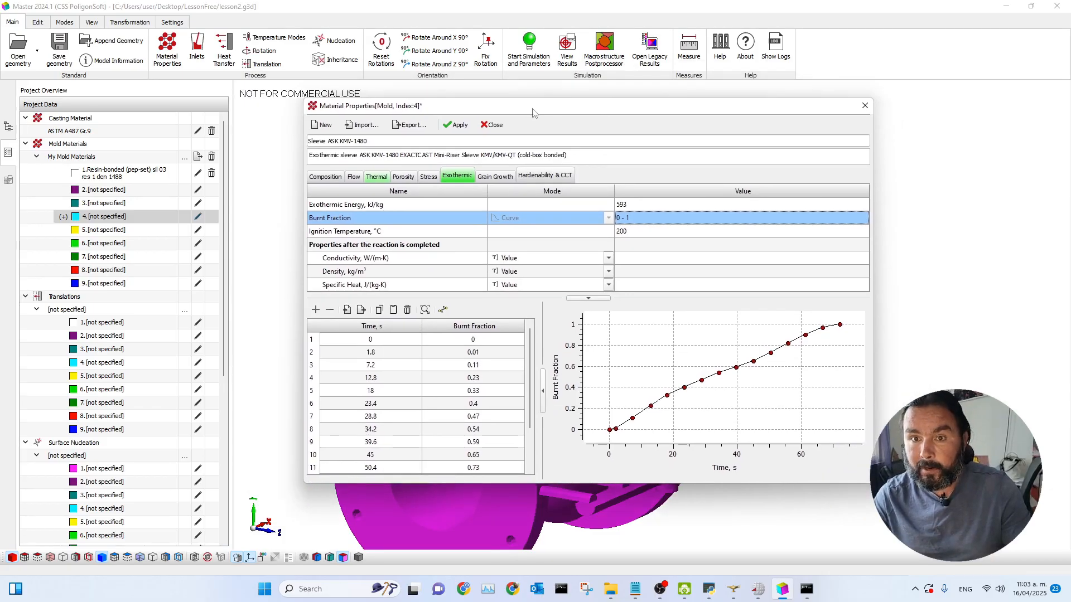
left_click(457, 125)
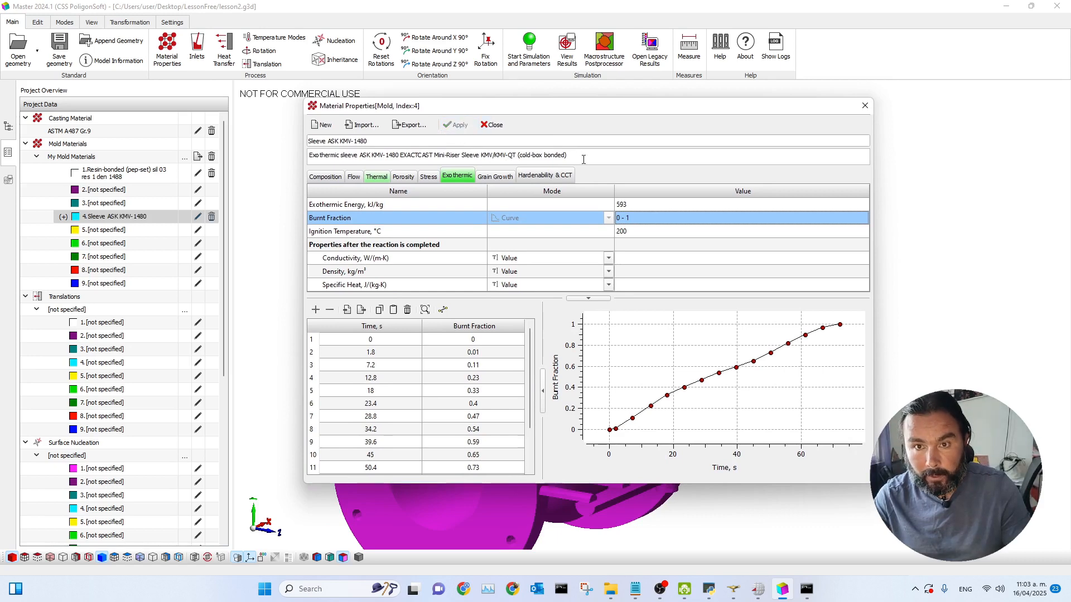
left_click(493, 125)
Step: Open the volume parameters of Mold 2 and Mold 3 to check their assigned sleeve index
left_click_drag(506, 409, 472, 397)
left_click(446, 366)
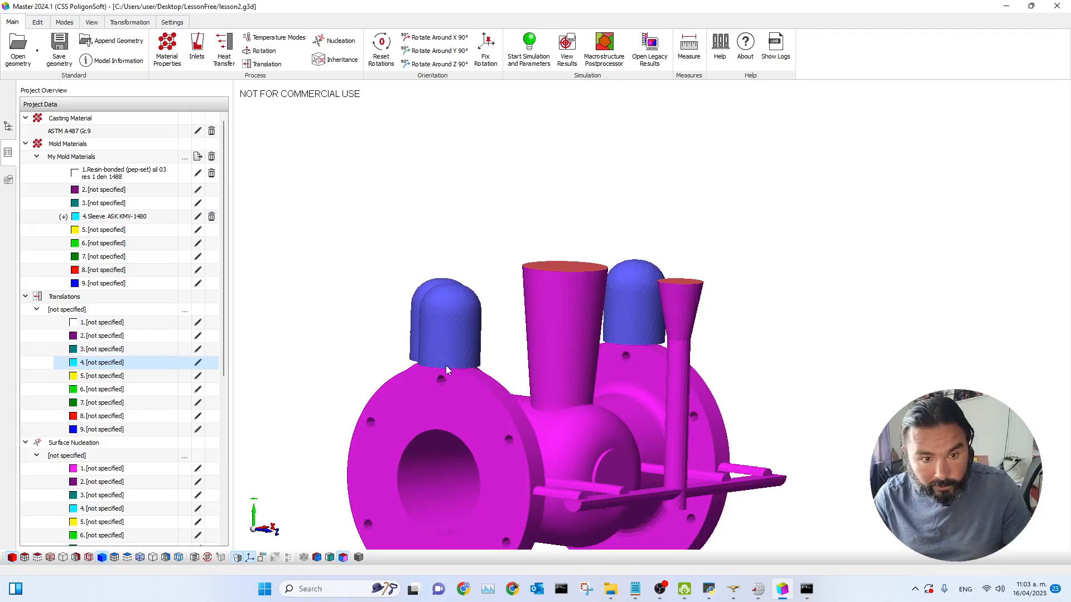
double_click(463, 343)
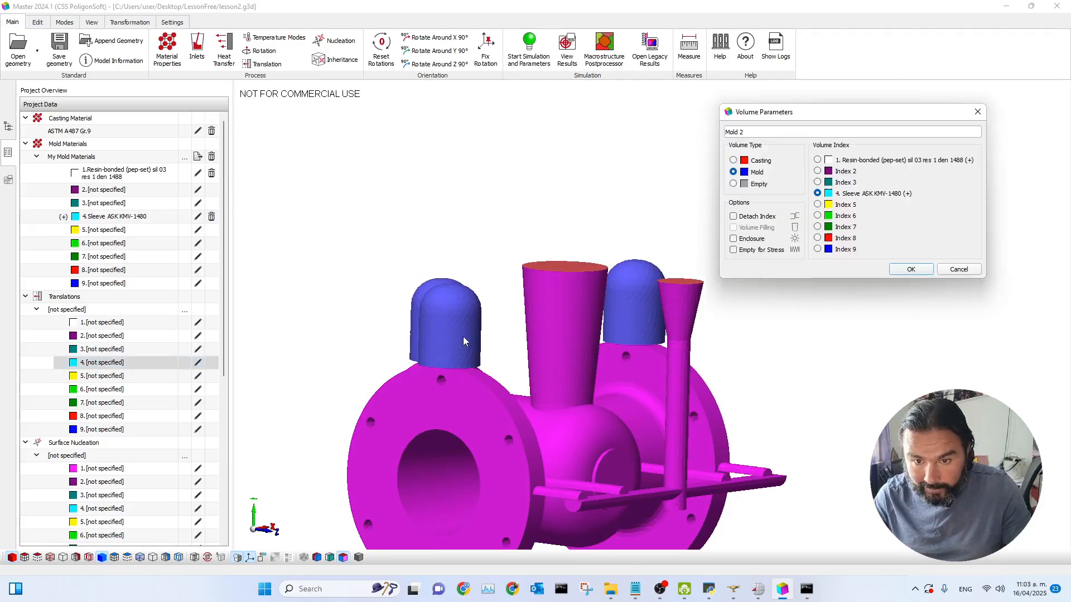
left_click(963, 269)
left_click(8, 126)
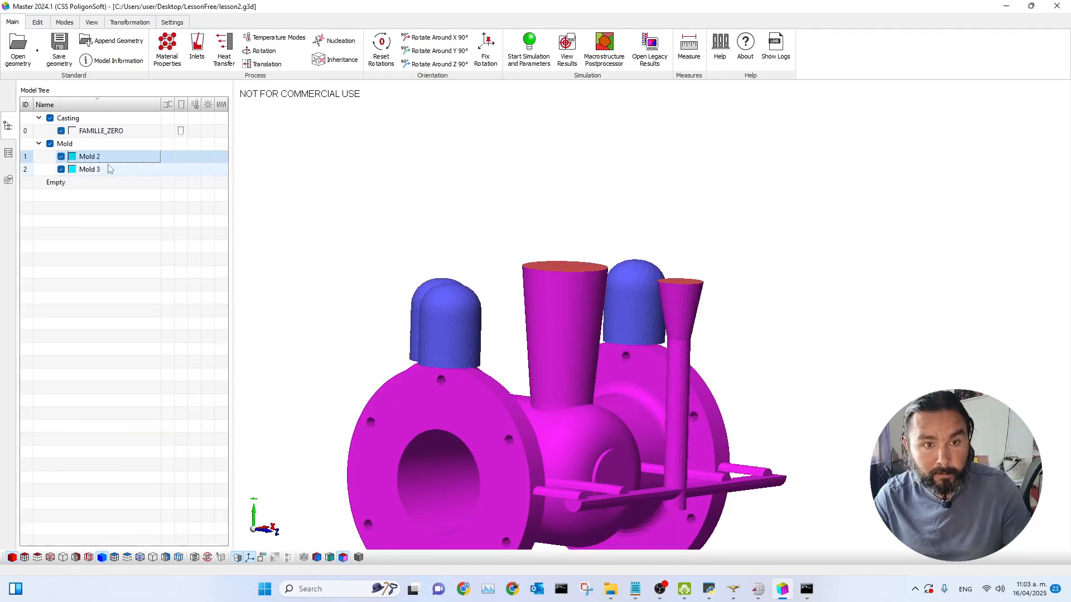
double_click(108, 160)
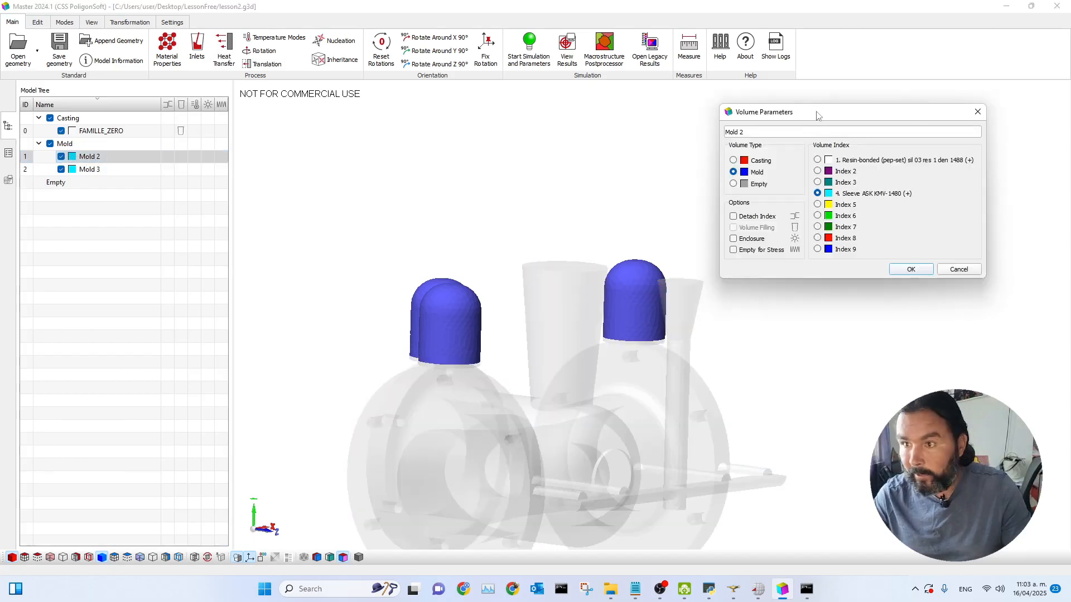
left_click(985, 114)
double_click(100, 170)
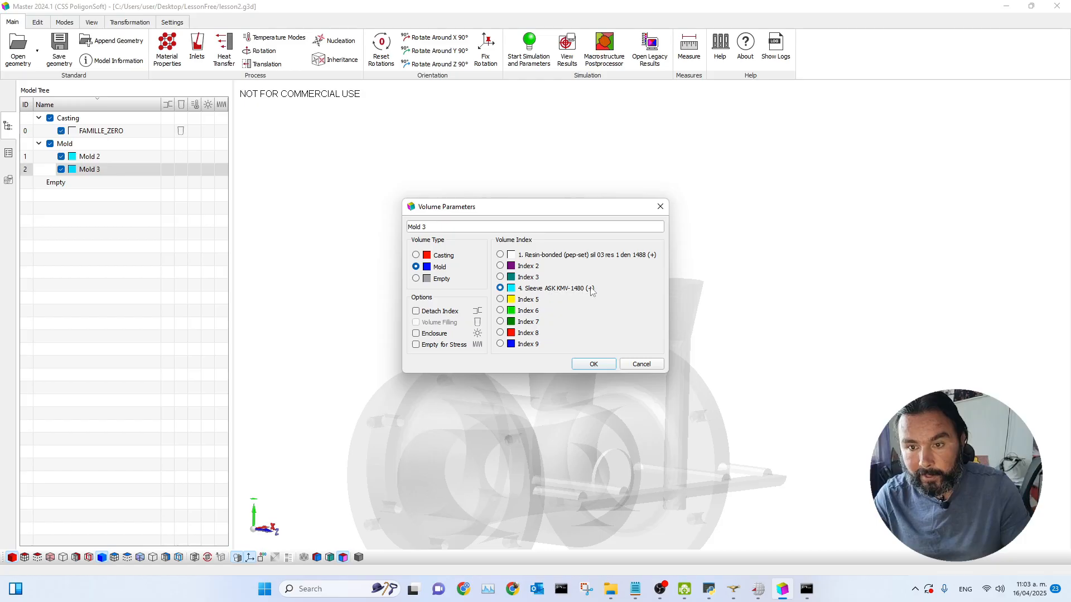
left_click_drag(548, 206, 787, 110)
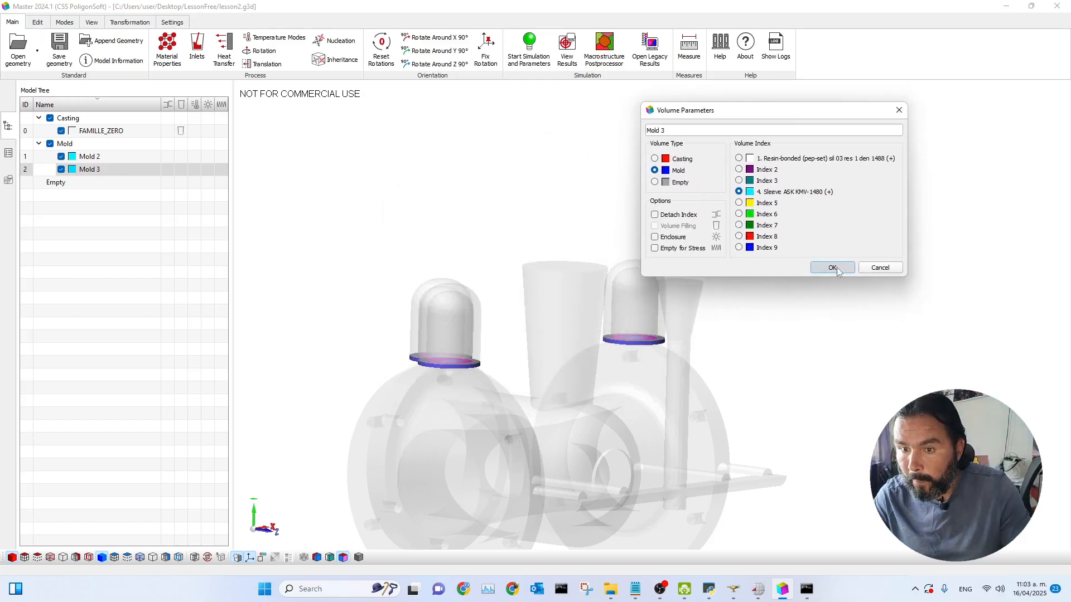
left_click(832, 268)
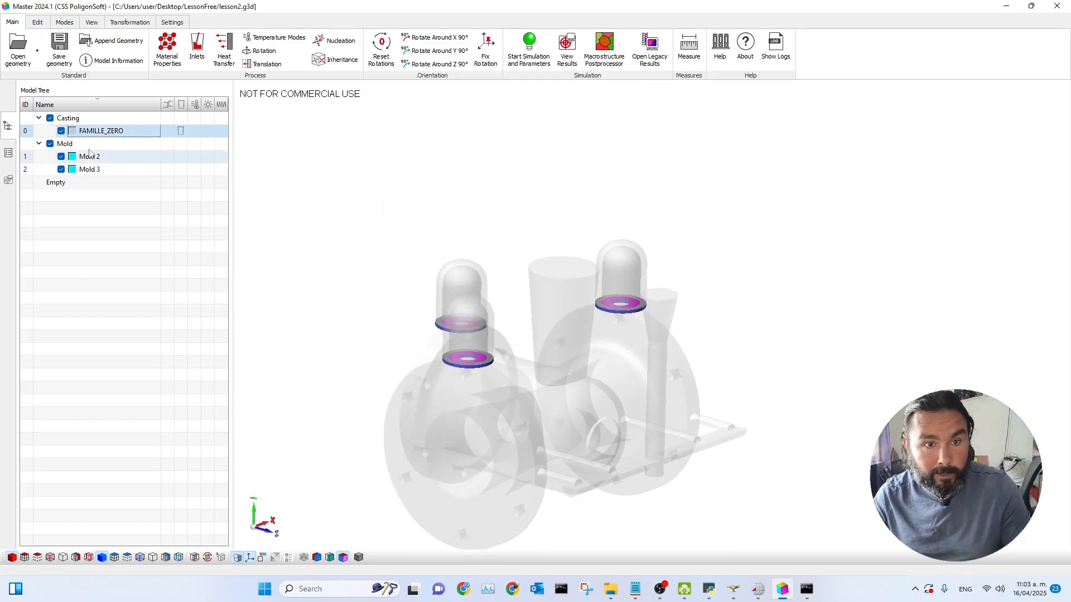
Step: Hide the mold surfaces and examine the casting and its risers from several angles
left_click(120, 157)
left_click_drag(769, 377, 756, 383)
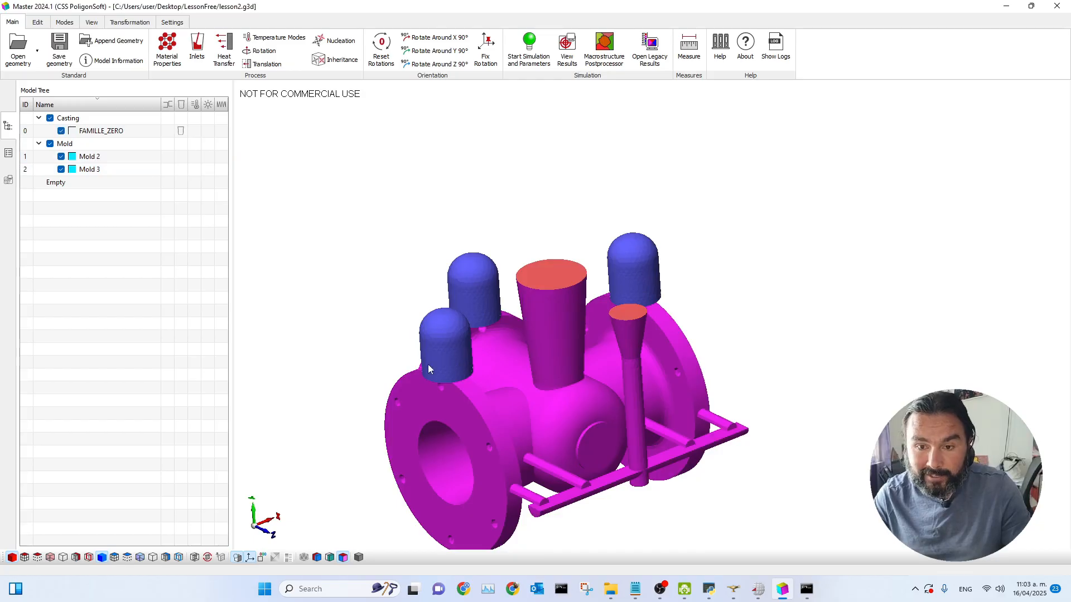
left_click_drag(531, 416, 550, 405)
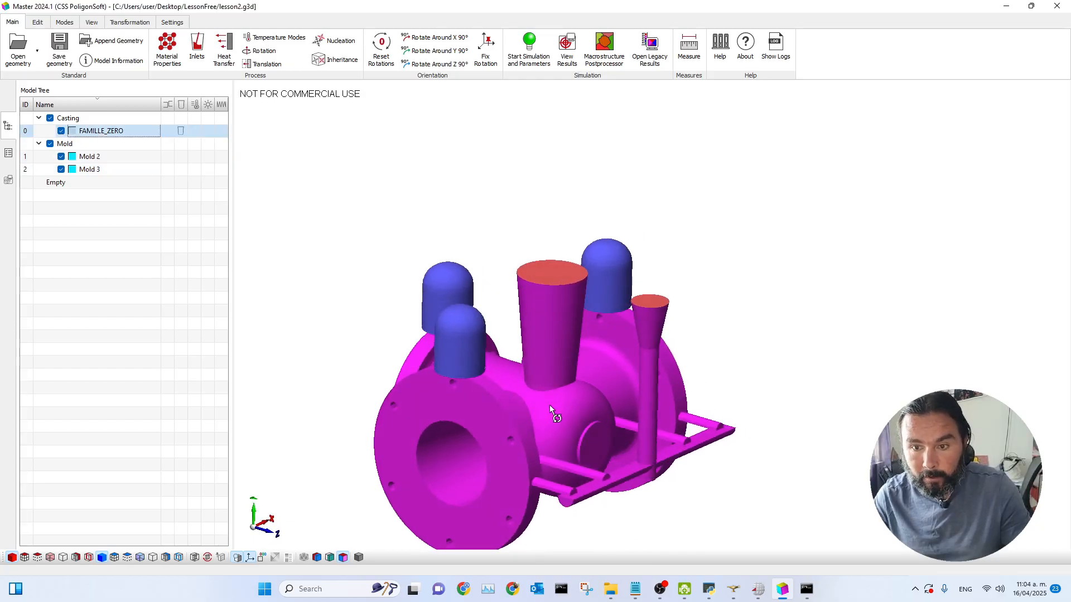
left_click(102, 557)
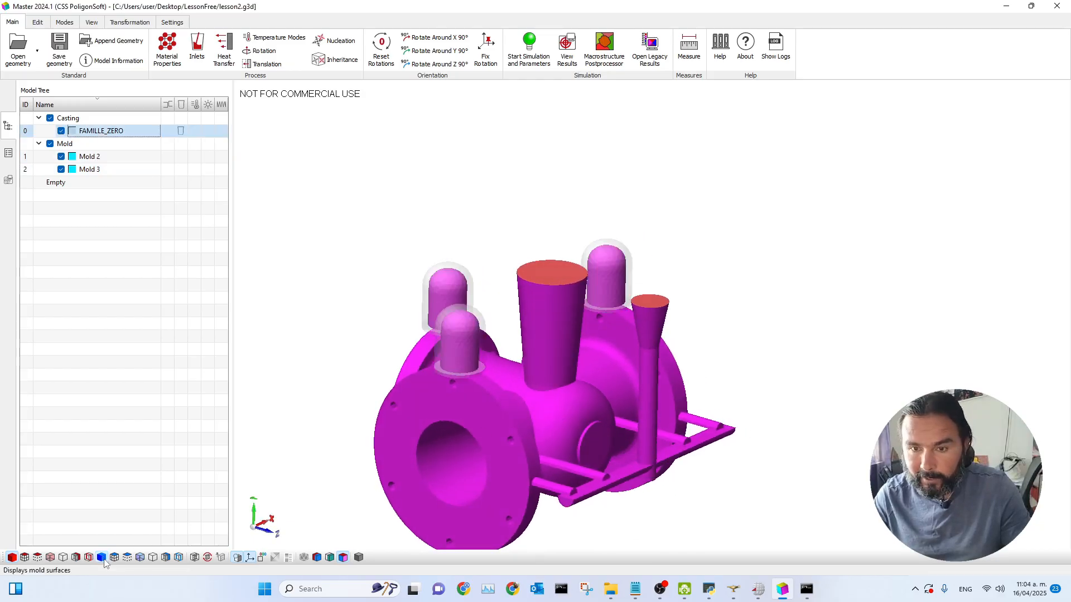
left_click_drag(756, 453, 746, 398)
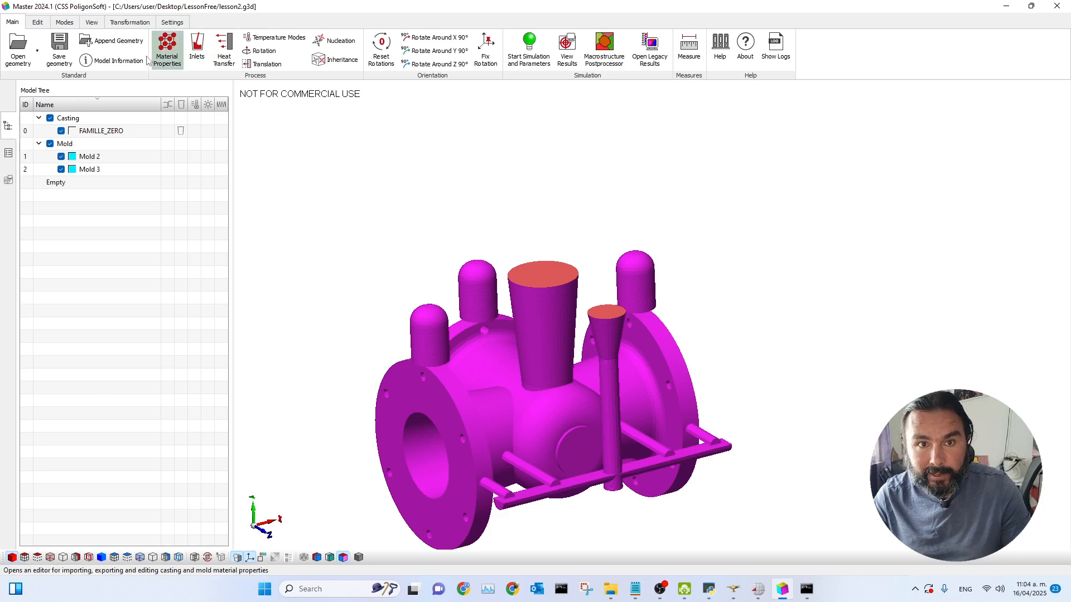
left_click(64, 22)
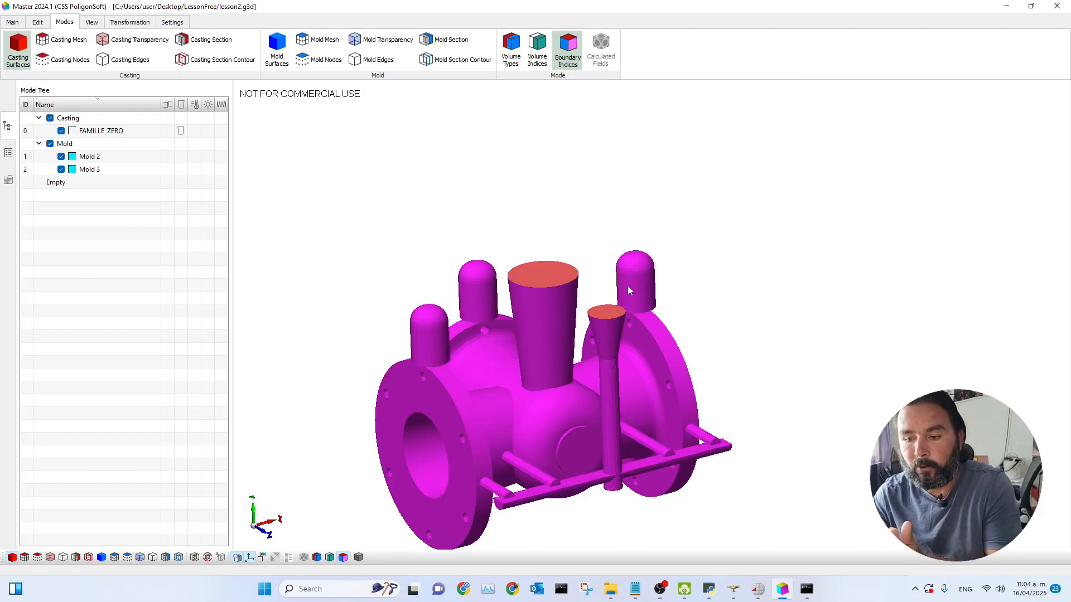
scroll(640, 294, "up", 4)
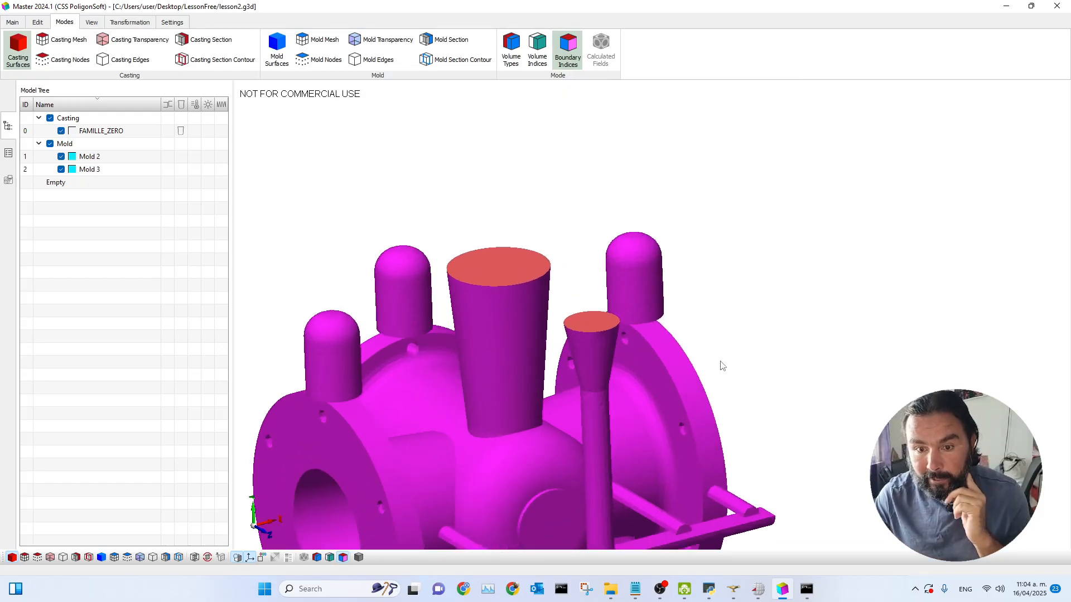
scroll(669, 368, "down", 1)
middle_click_drag(309, 362, 309, 348)
middle_click_drag(795, 327, 785, 347)
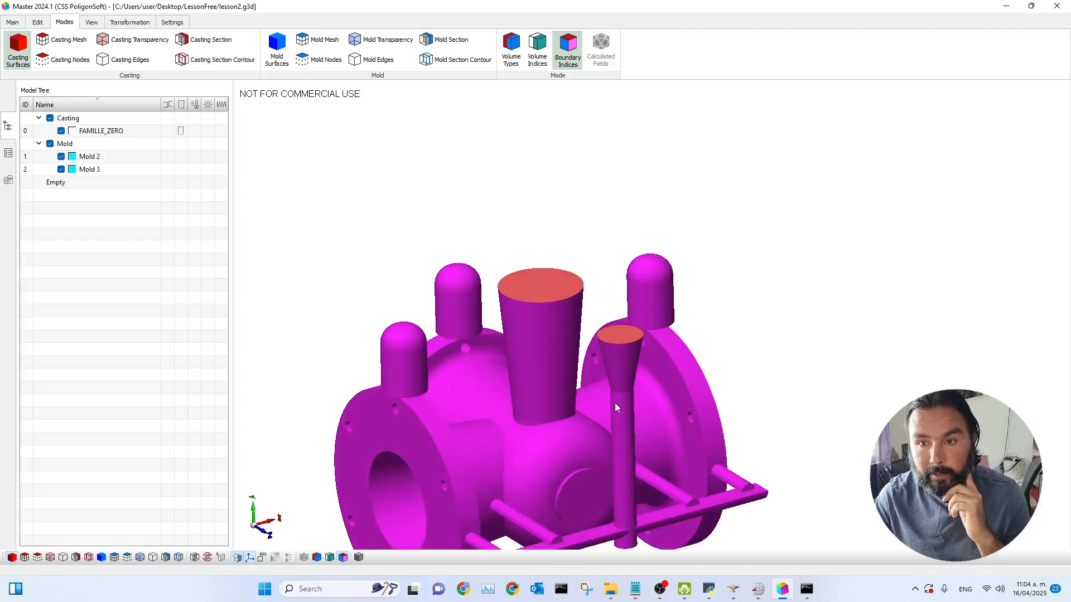
scroll(754, 378, "up", 1)
scroll(715, 374, "down", 1)
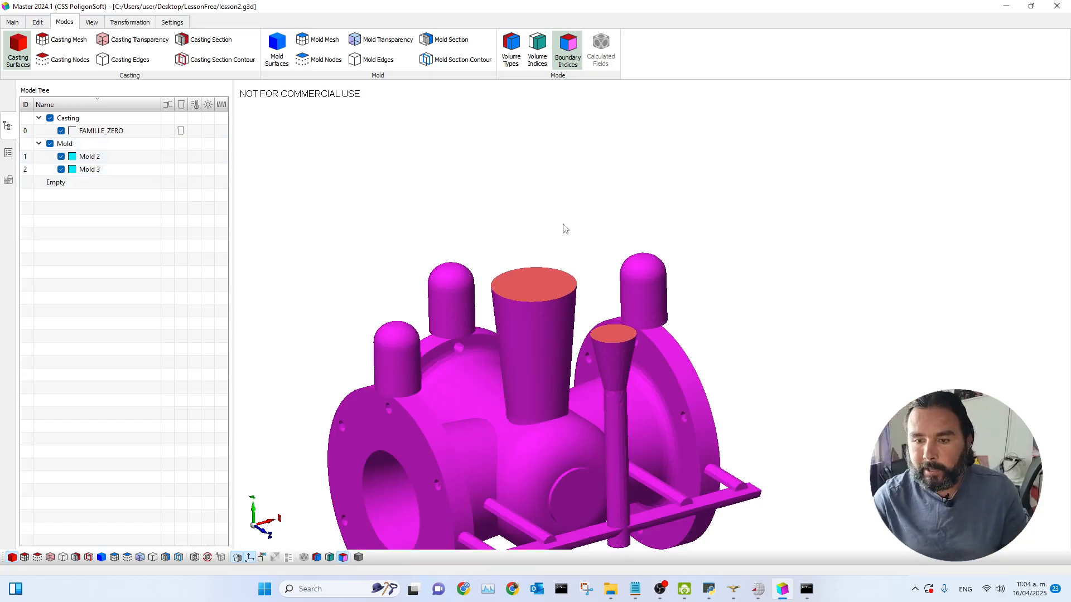
Step: Select the three riser surfaces on the casting and assign them boundary index 2, Casting - Exothermic Sleeve
left_click(397, 357)
left_click(644, 297)
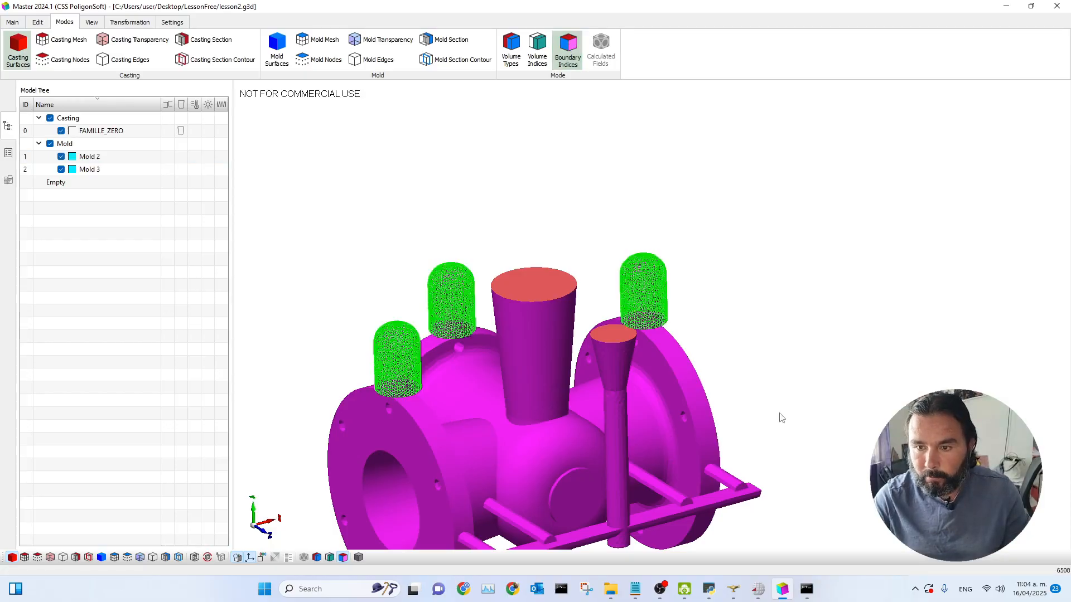
middle_click_drag(779, 414, 714, 343)
scroll(711, 379, "up", 3)
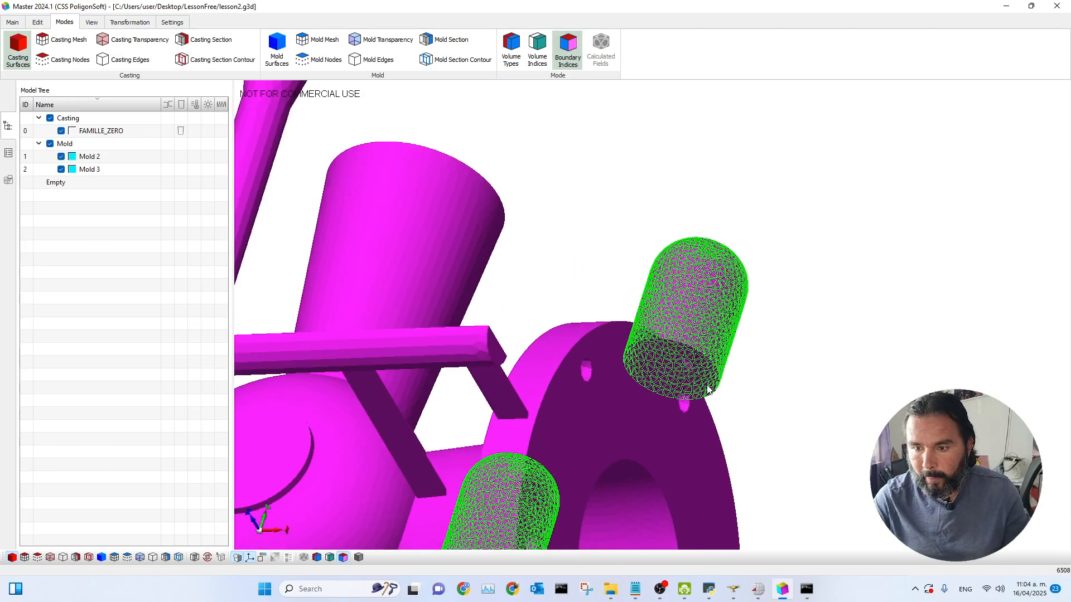
left_click(713, 384)
scroll(390, 424, "down", 3)
scroll(381, 430, "up", 2)
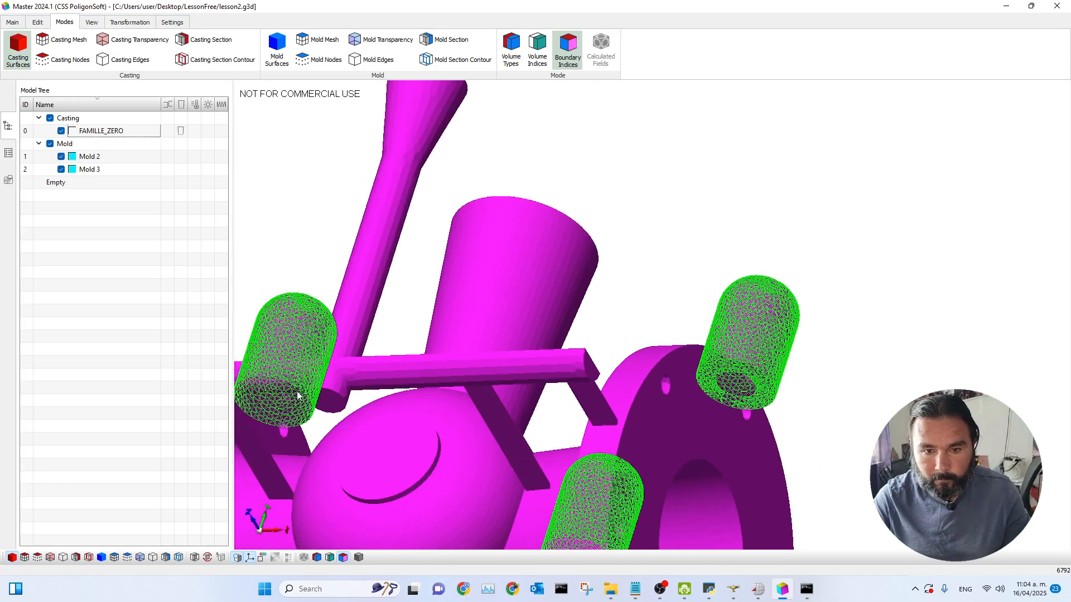
scroll(381, 431, "down", 4)
middle_click_drag(785, 468, 795, 344)
scroll(786, 456, "up", 3)
left_click(786, 457)
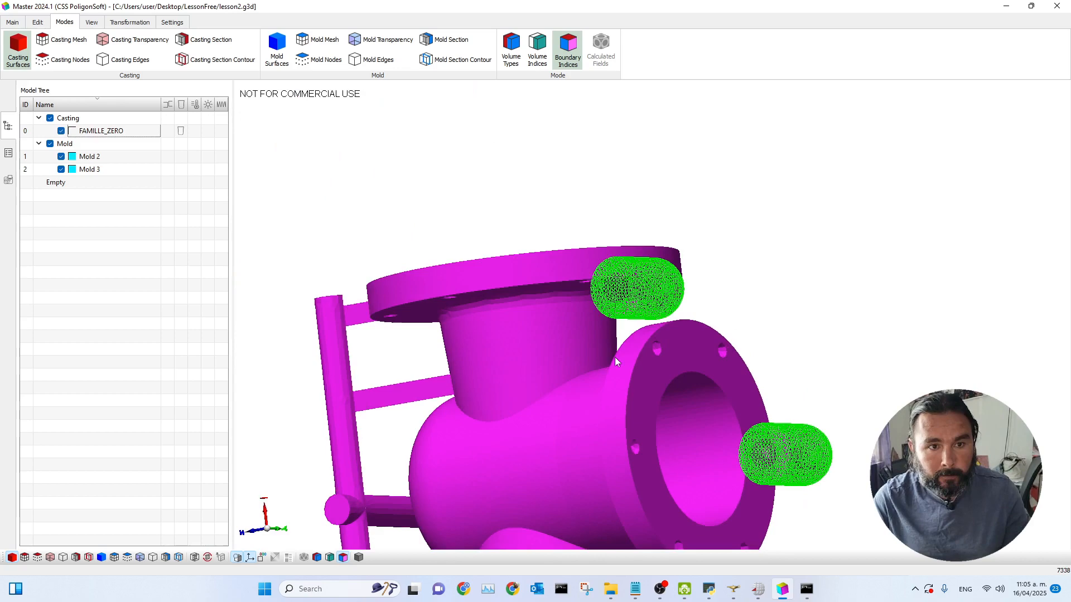
middle_click_drag(434, 138, 590, 341)
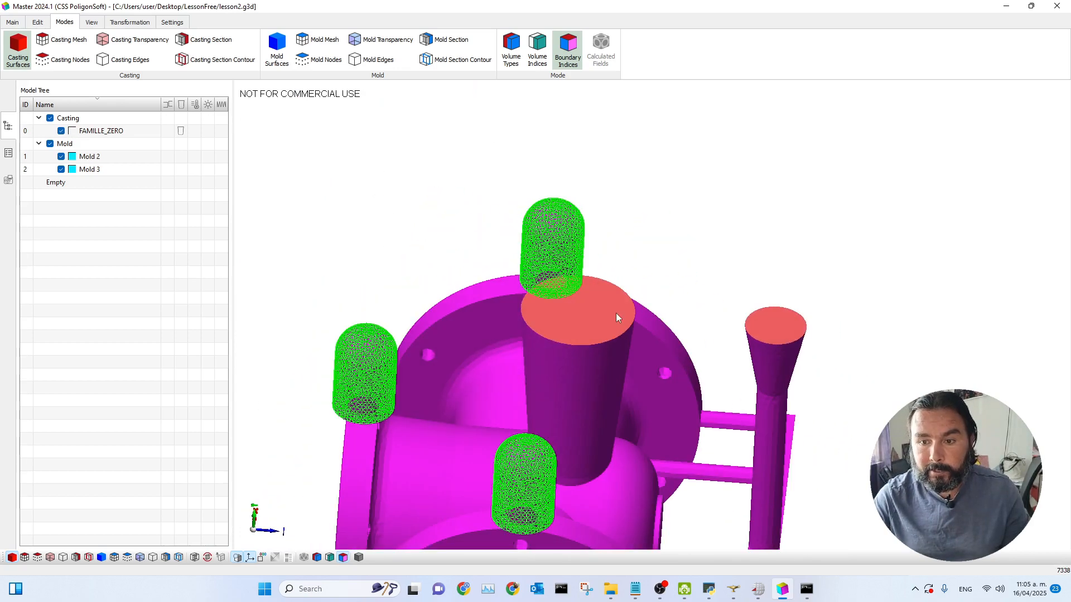
scroll(590, 341, "down", 4)
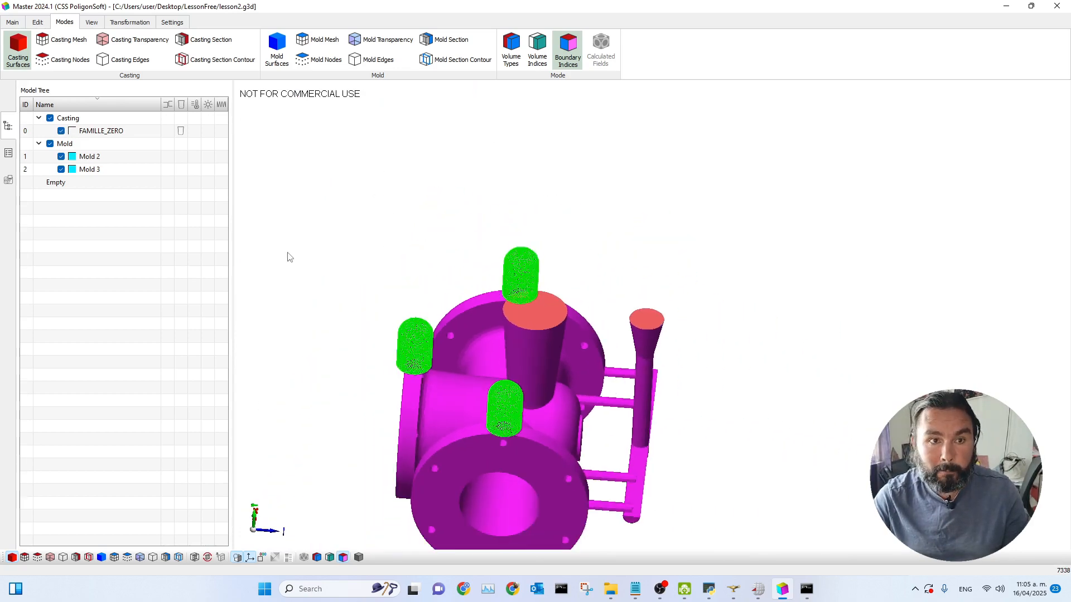
left_click(38, 23)
left_click(63, 65)
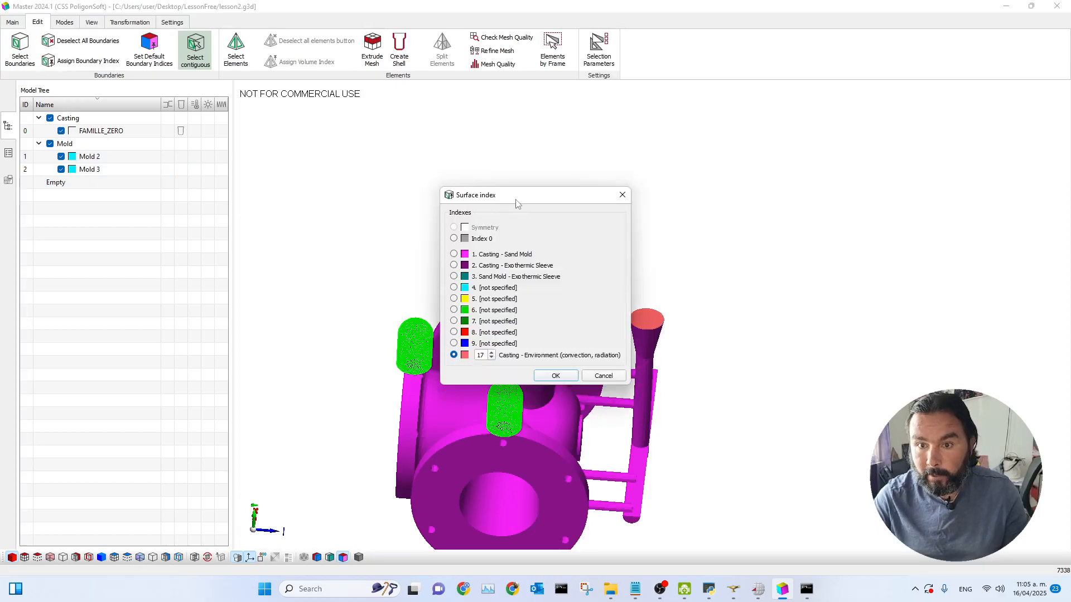
left_click_drag(518, 203, 758, 155)
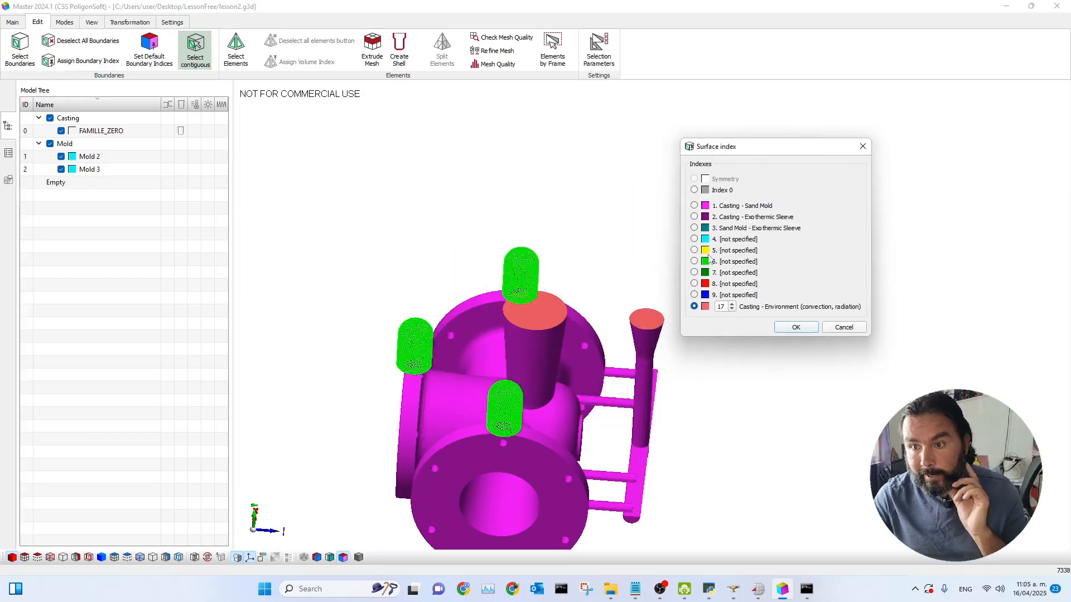
left_click_drag(770, 159, 784, 156)
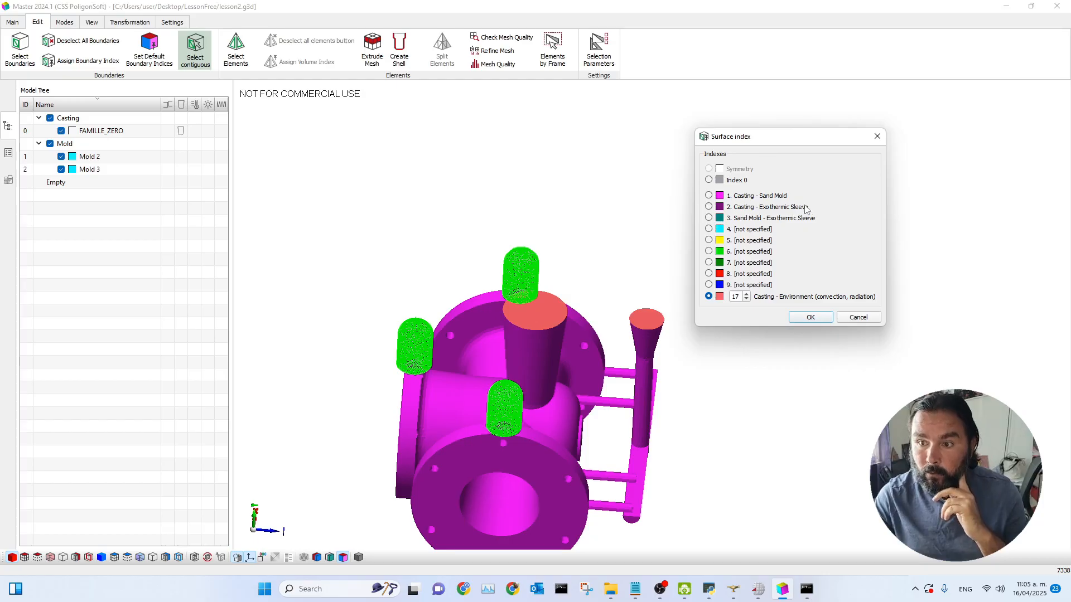
left_click(708, 207)
left_click(808, 318)
Step: Display the mold surfaces so the riser sleeves appear around the casting
left_click_drag(741, 447, 590, 388)
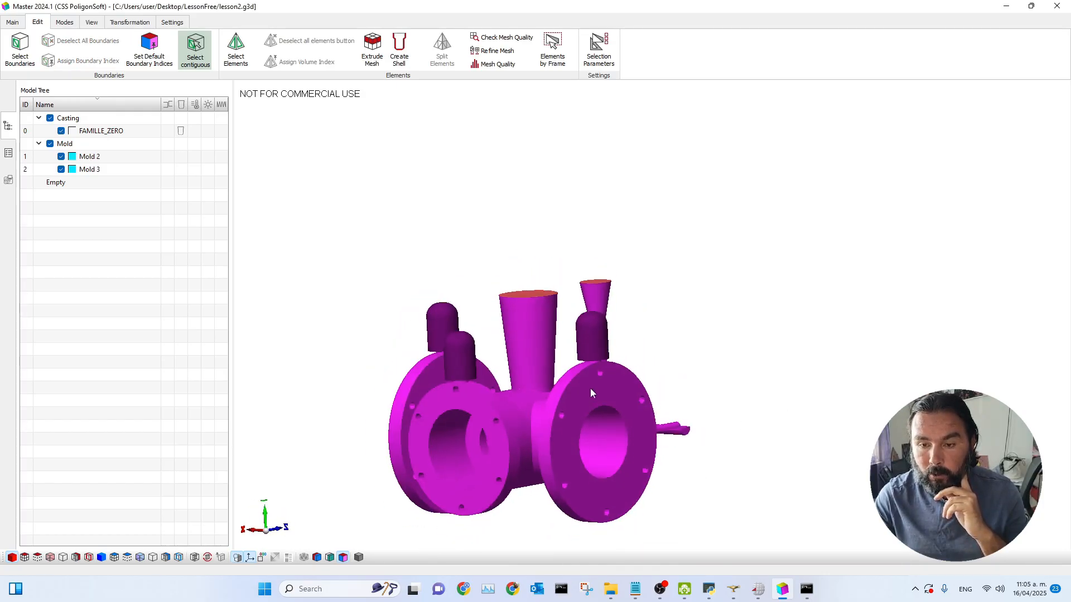
scroll(592, 385, "up", 3)
left_click_drag(603, 336, 697, 344)
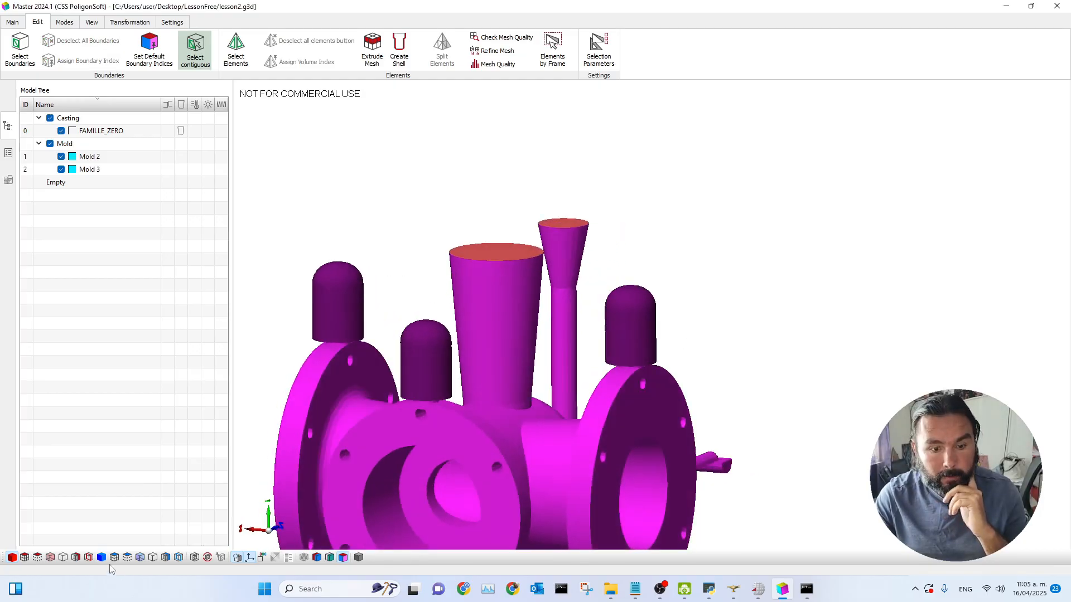
left_click(102, 557)
scroll(725, 360, "down", 3)
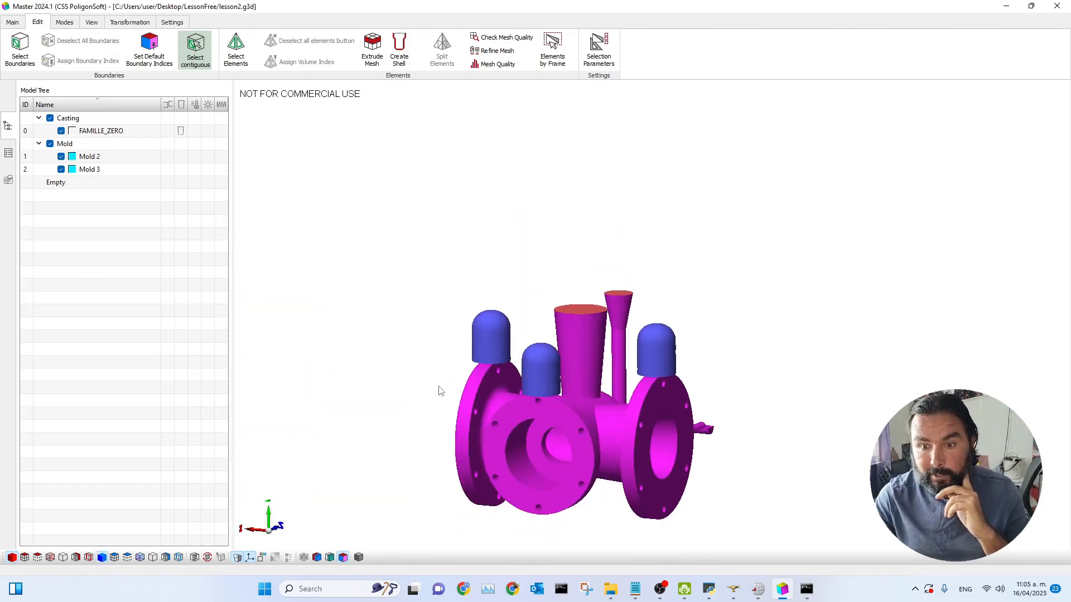
left_click_drag(439, 390, 436, 406)
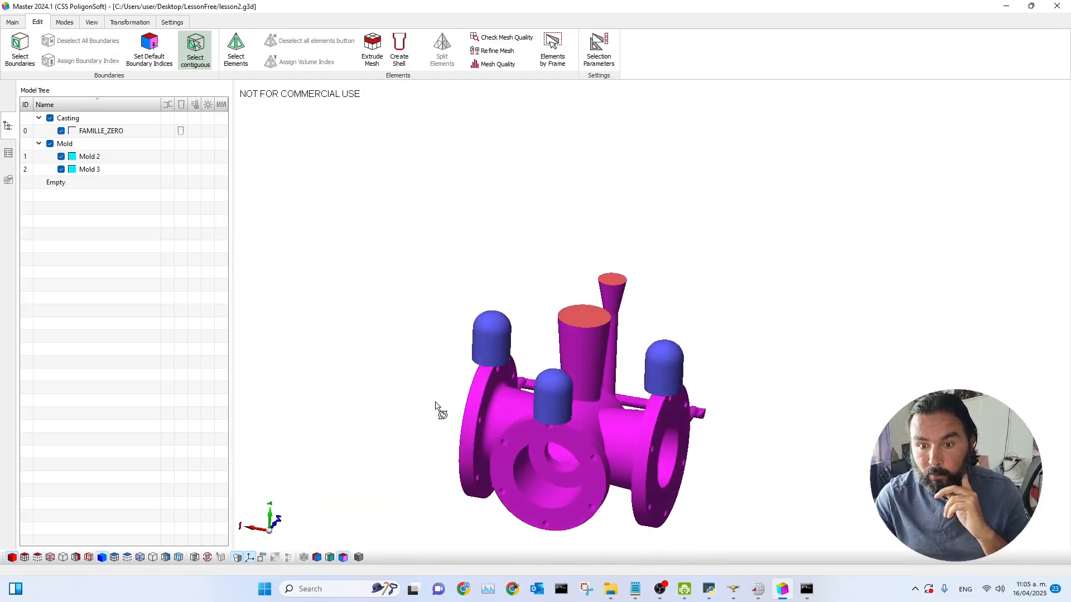
left_click(557, 407)
left_click(670, 376)
left_click(490, 348)
scroll(490, 400, "up", 5)
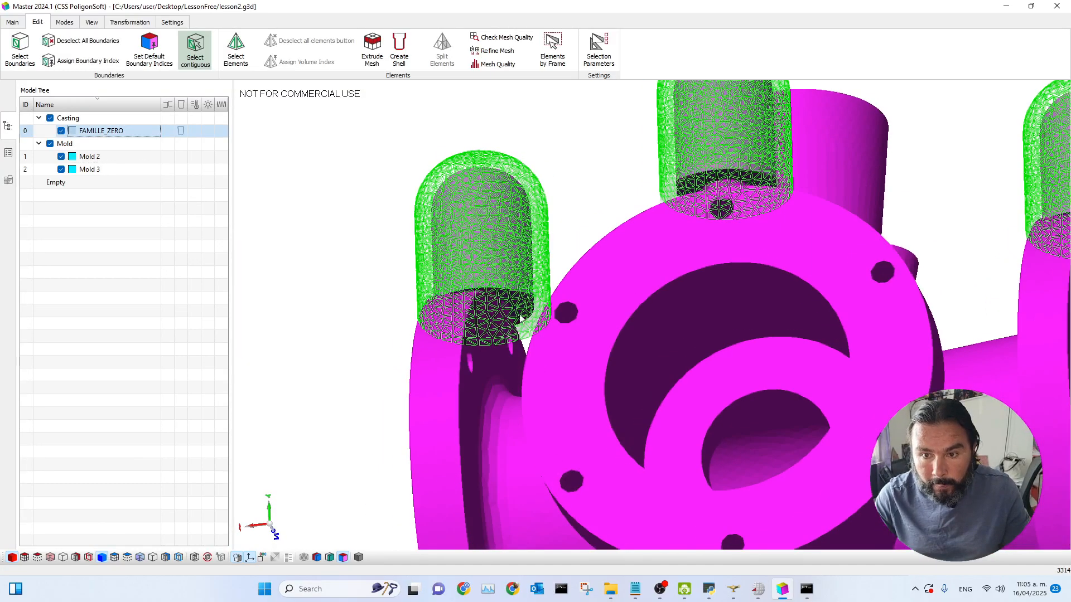
left_click_drag(529, 360, 562, 288)
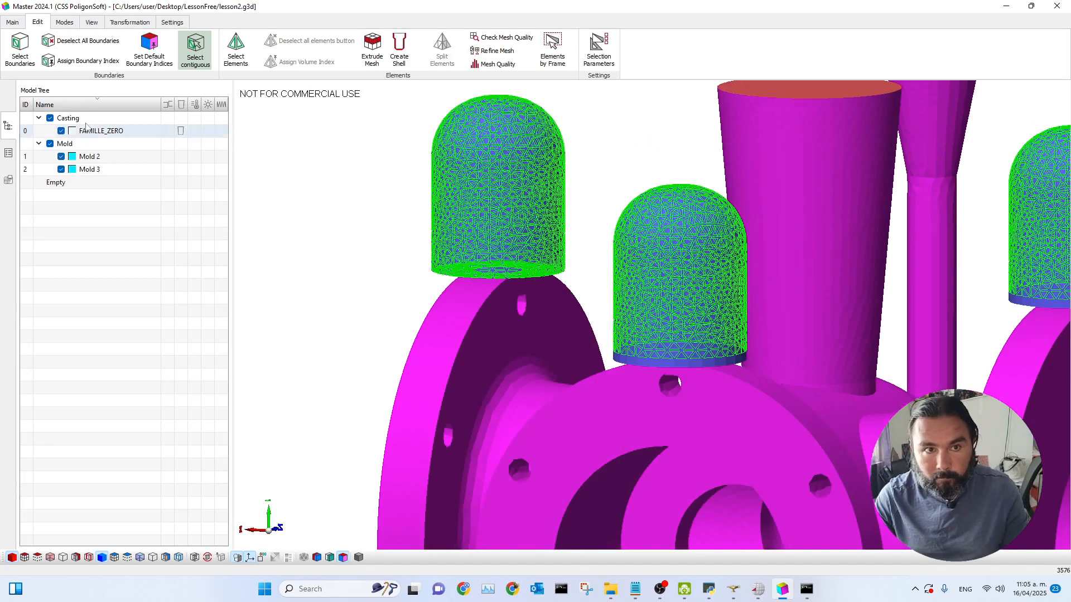
left_click(72, 47)
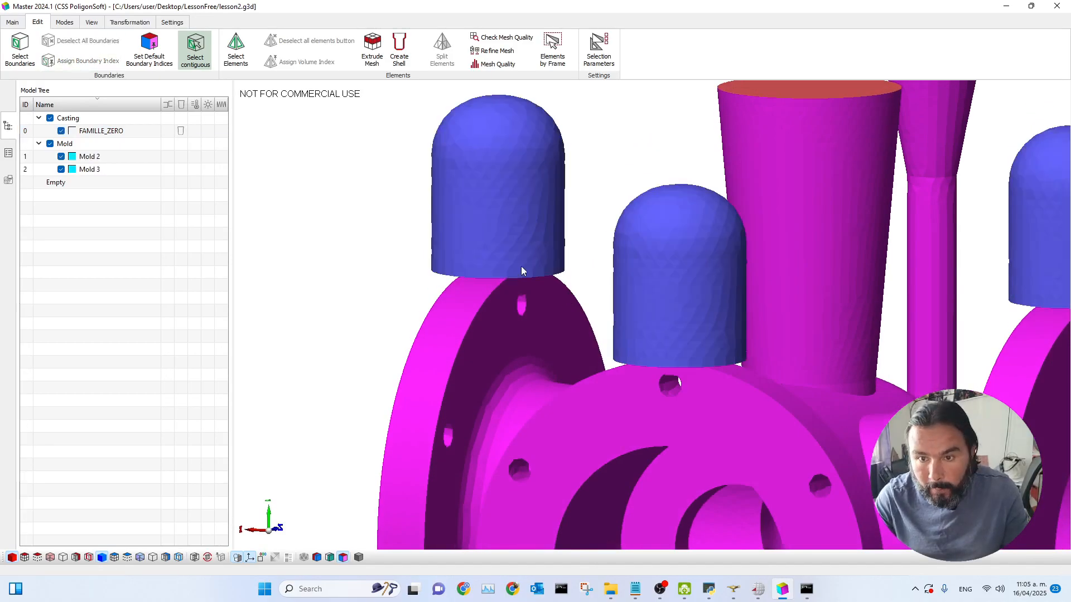
Step: Select the outer surfaces of the three riser sleeves and assign them boundary index 3, Sand Mold - Exothermic Sleeve
left_click_drag(558, 290, 593, 239)
left_click(520, 299)
left_click(518, 290)
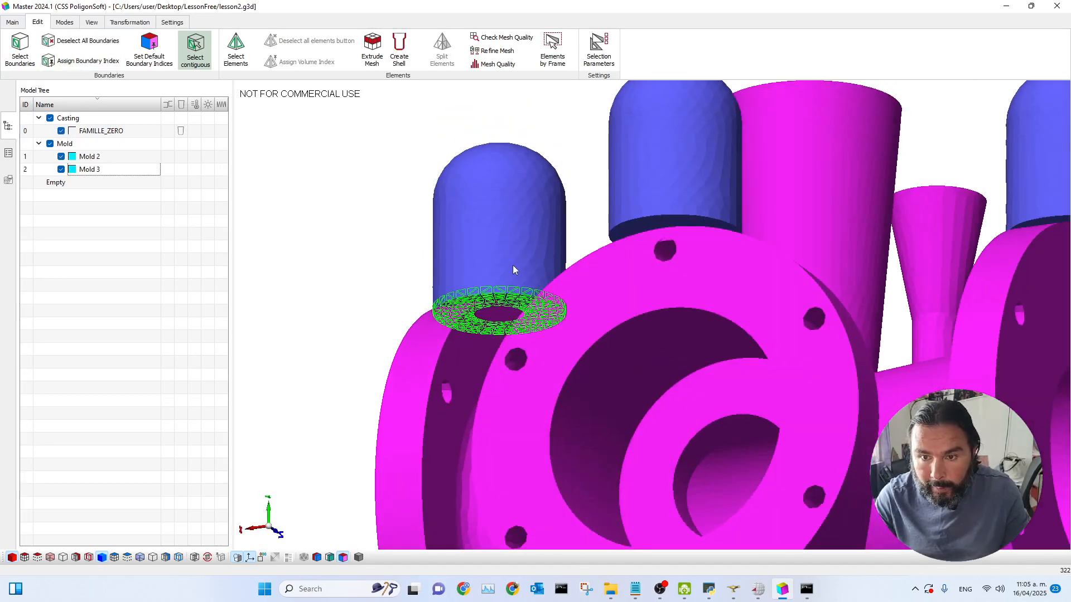
left_click(512, 264)
left_click(637, 226)
left_click(641, 215)
left_click(656, 185)
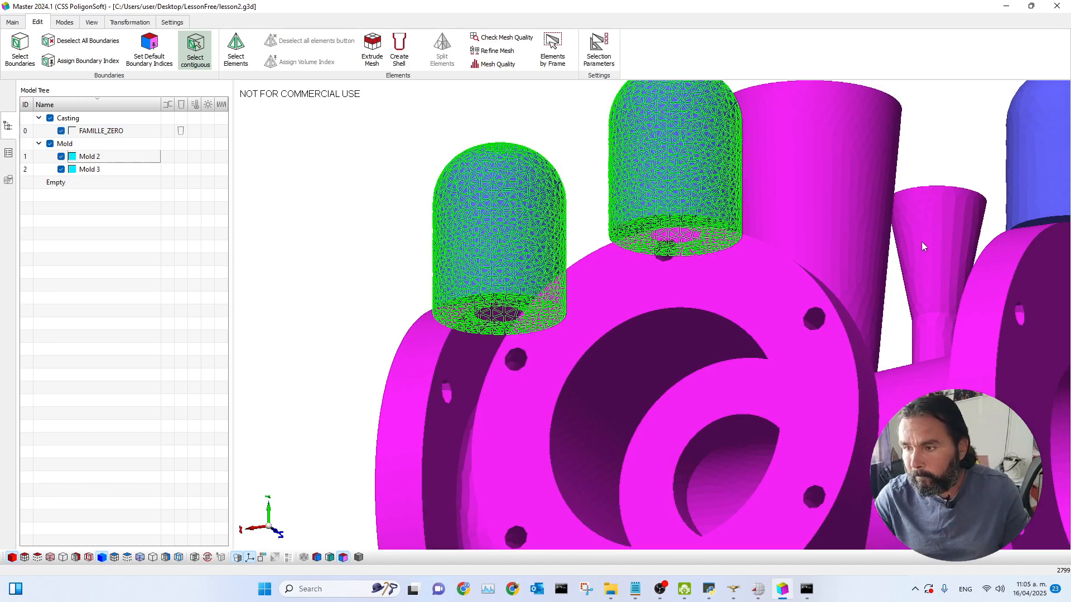
scroll(910, 230, "down", 2)
middle_click_drag(836, 149, 583, 167)
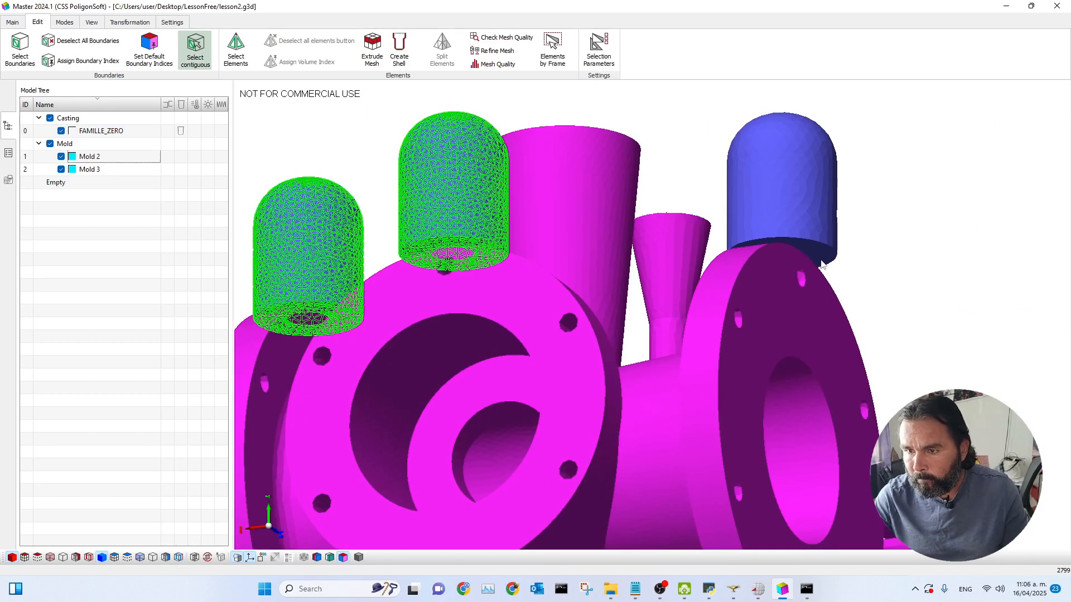
left_click(822, 262)
left_click(812, 229)
left_click_drag(890, 233, 909, 291)
left_click(751, 286)
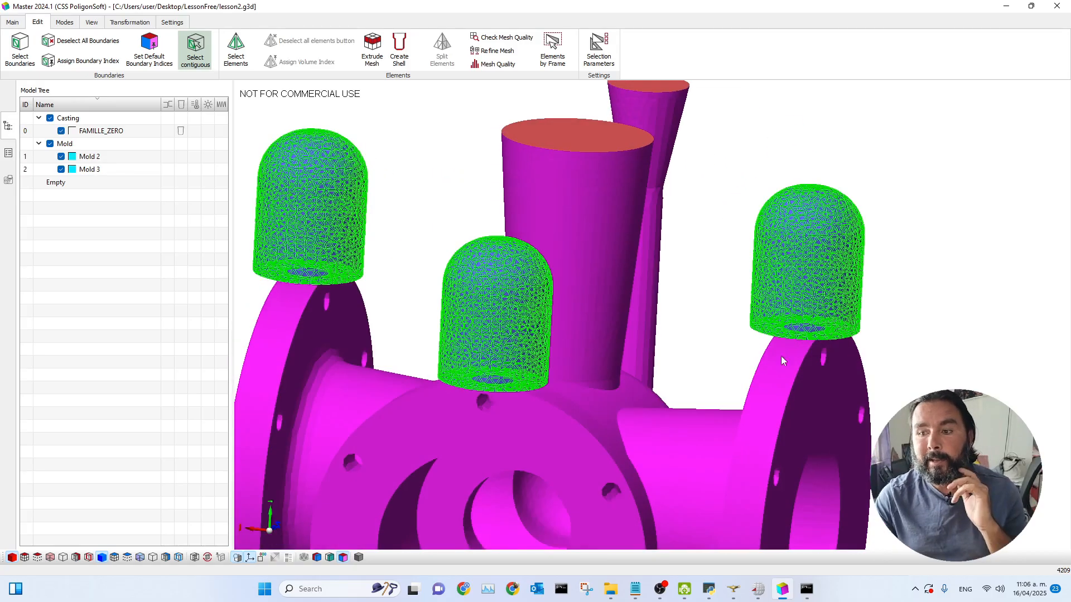
scroll(669, 387, "down", 3)
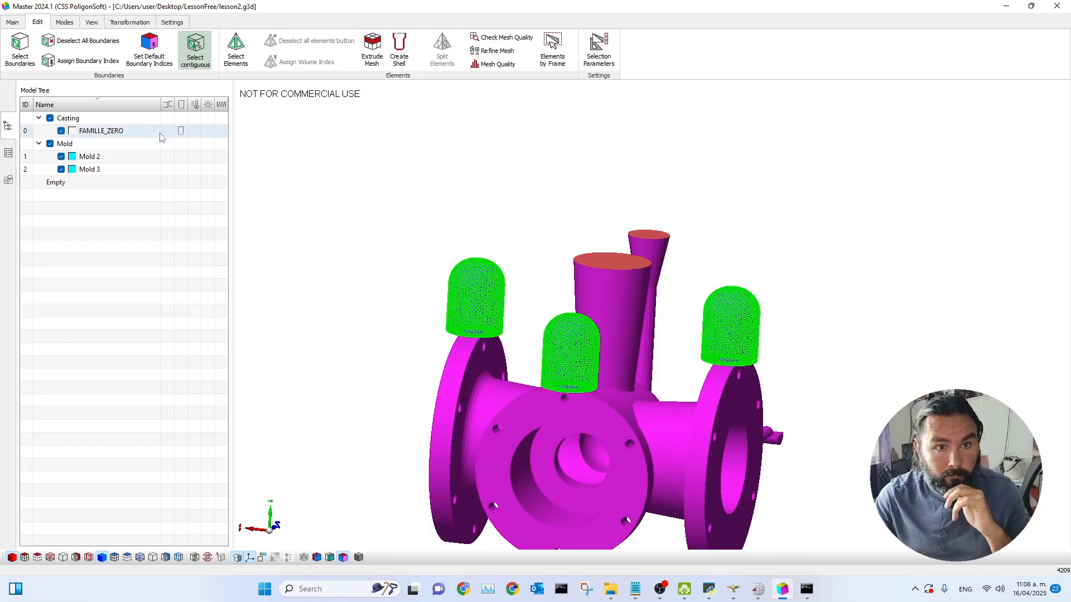
left_click(84, 60)
left_click_drag(536, 200, 430, 112)
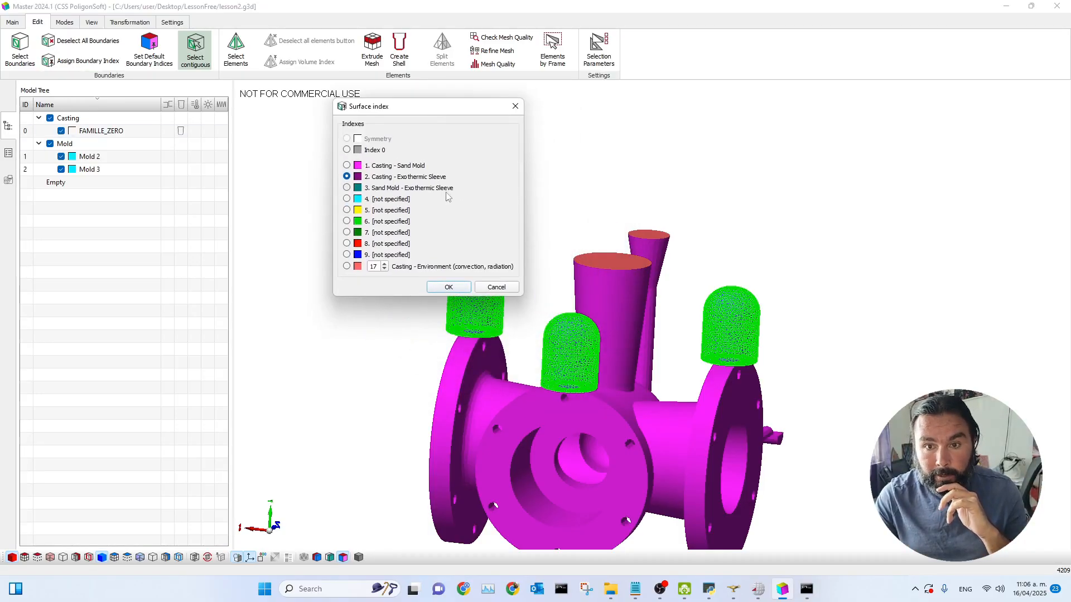
left_click(347, 188)
left_click(449, 287)
Step: Open the project data and review the Heat Transfer settings for the exothermic sleeve interfaces, then close the dialog
left_click_drag(582, 327, 651, 450)
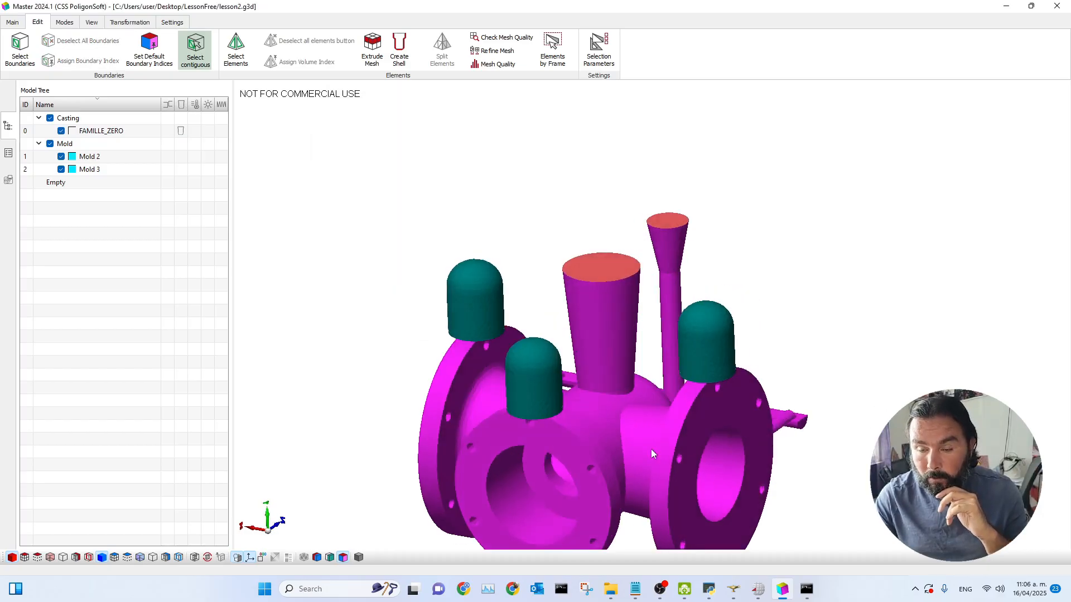
scroll(649, 449, "up", 3)
scroll(633, 453, "down", 4)
middle_click_drag(624, 440, 660, 349)
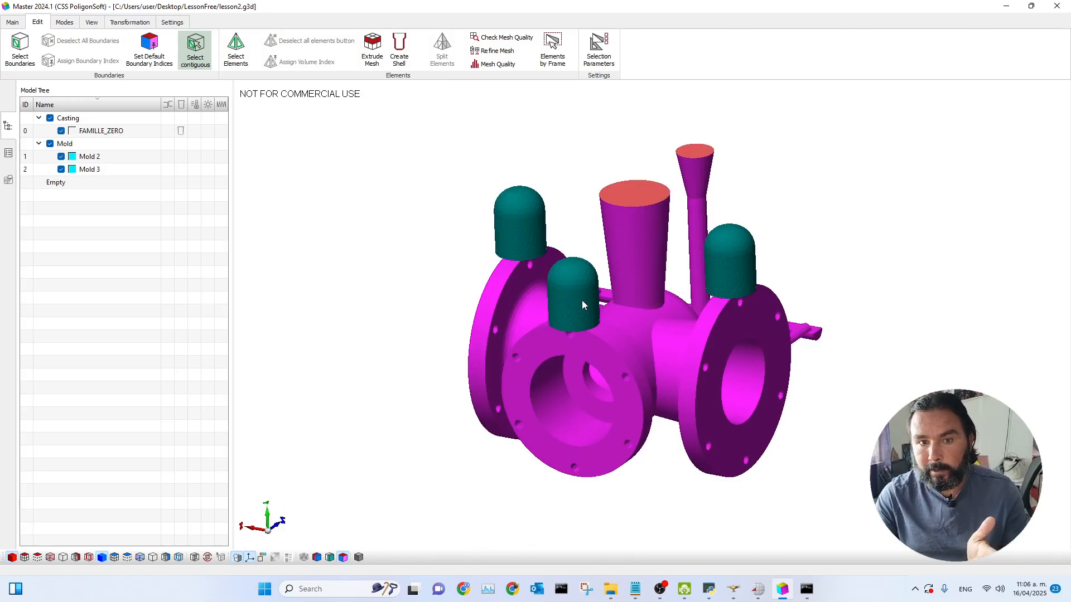
left_click(8, 152)
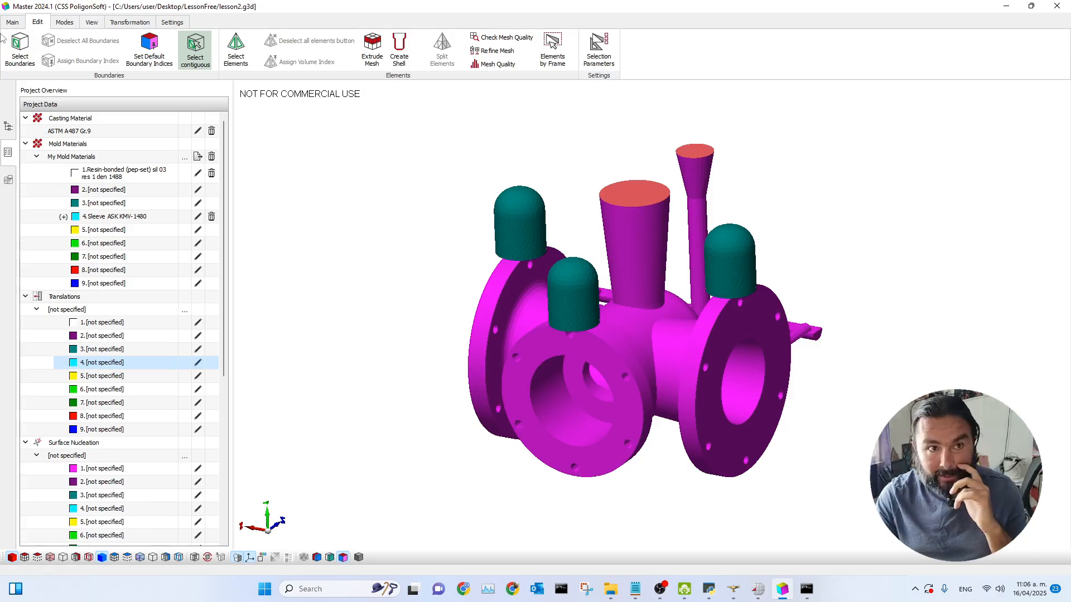
left_click(12, 22)
left_click(224, 50)
scroll(423, 224, "down", 5)
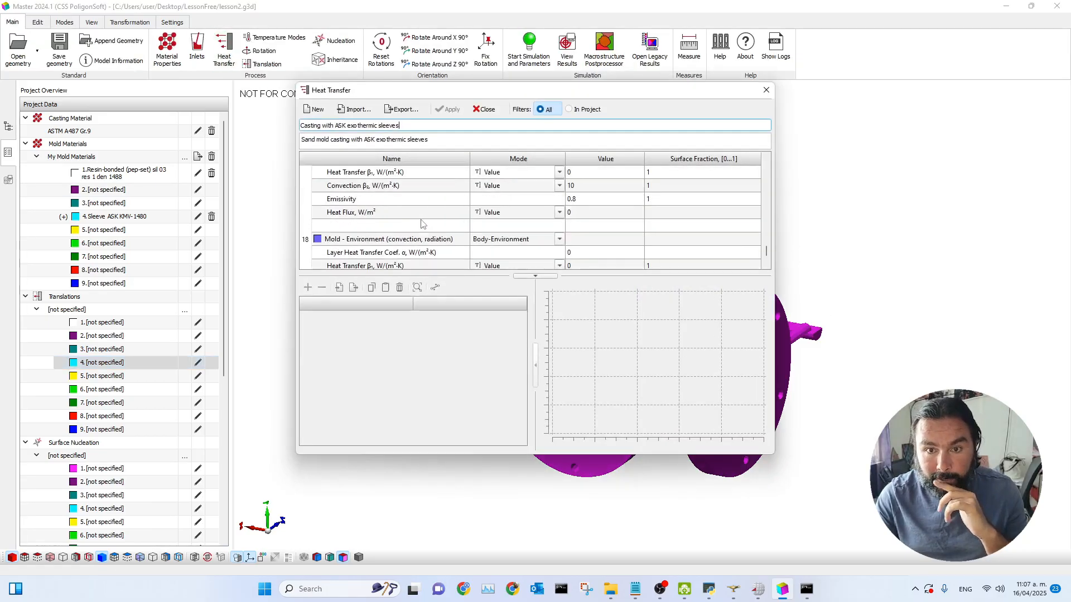
scroll(422, 224, "up", 3)
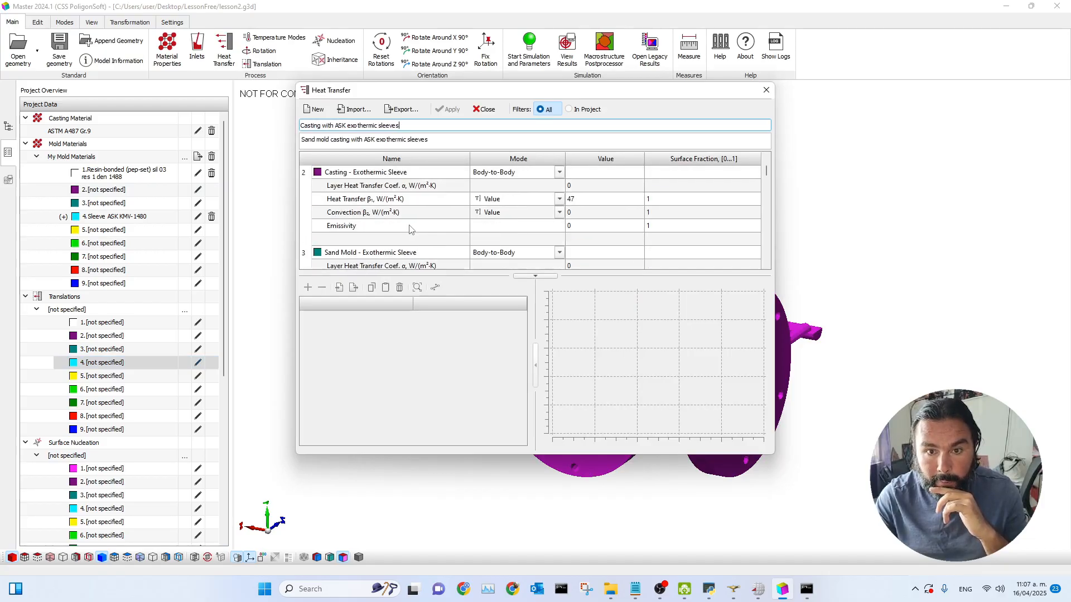
left_click(483, 110)
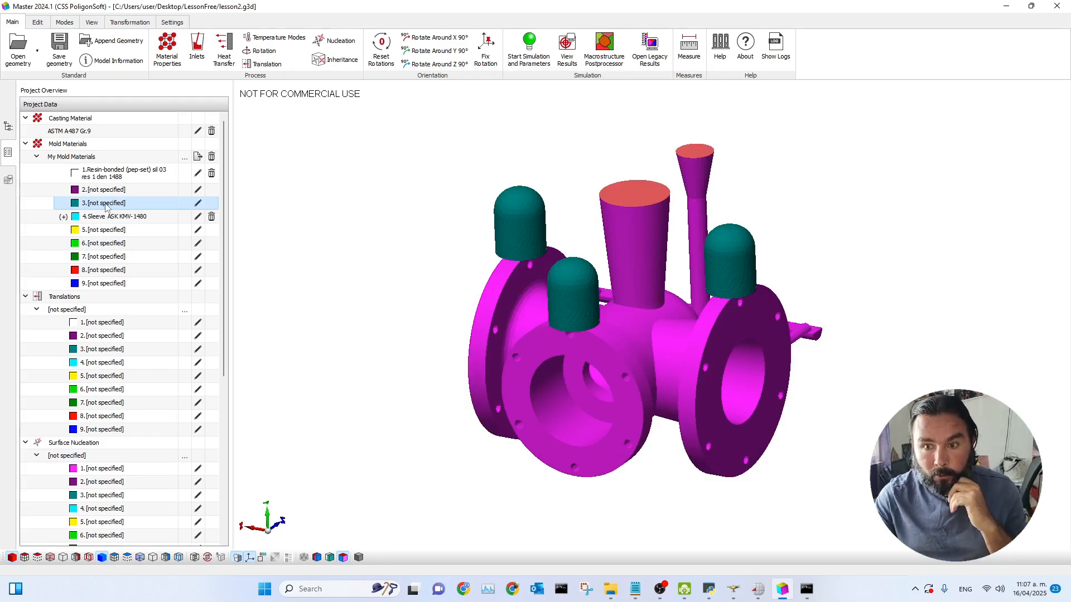
Step: Import Resin-bonded (pep-set) sil 03 res 1 den 1488 from the Bonded sands database into mold material index 3 and apply it
left_click(106, 205)
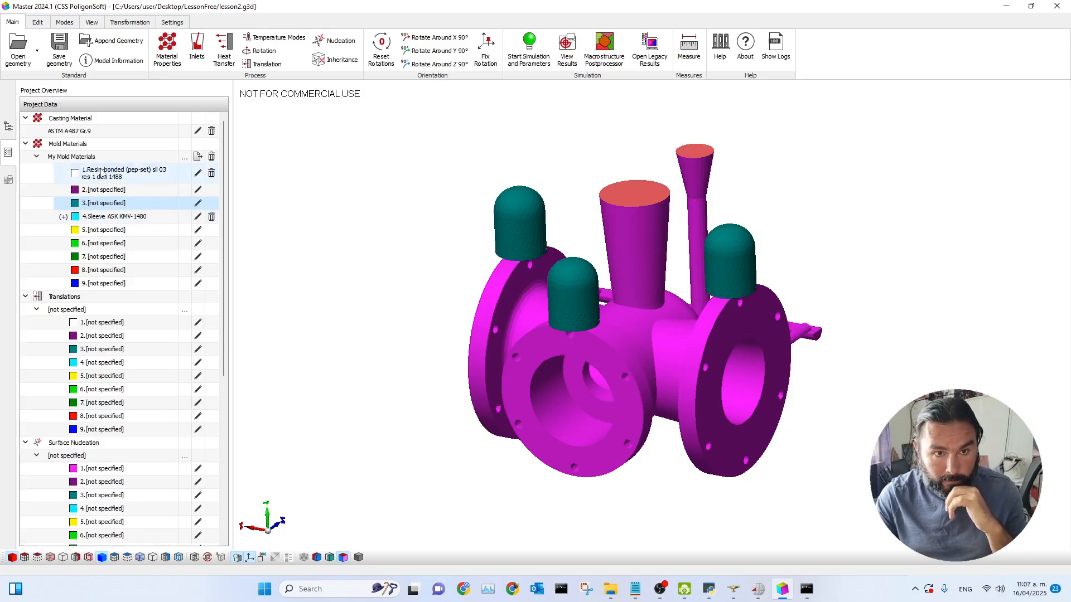
left_click(102, 175)
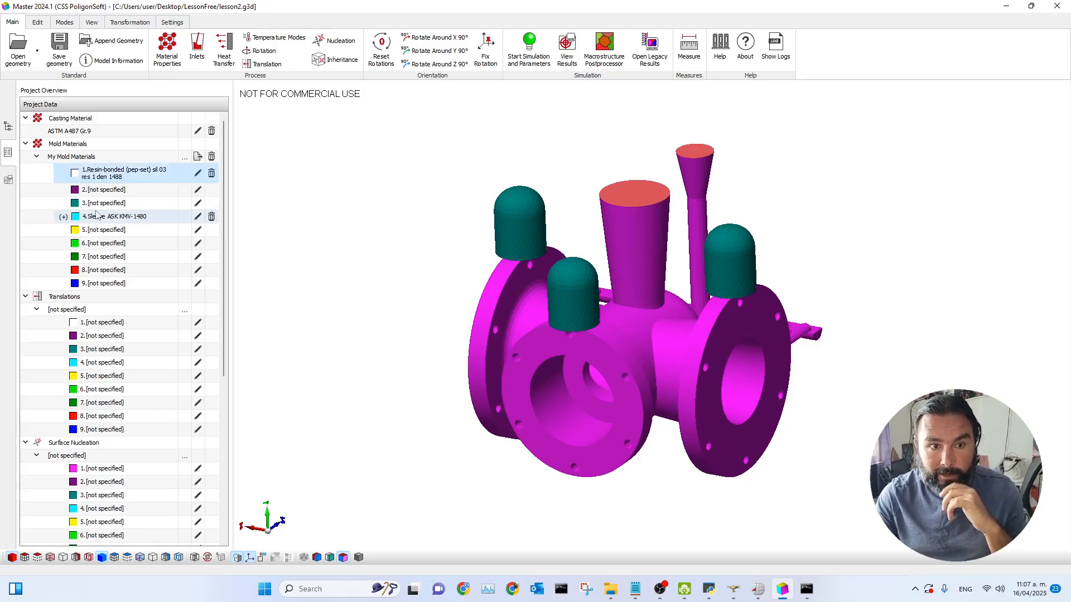
left_click(133, 205)
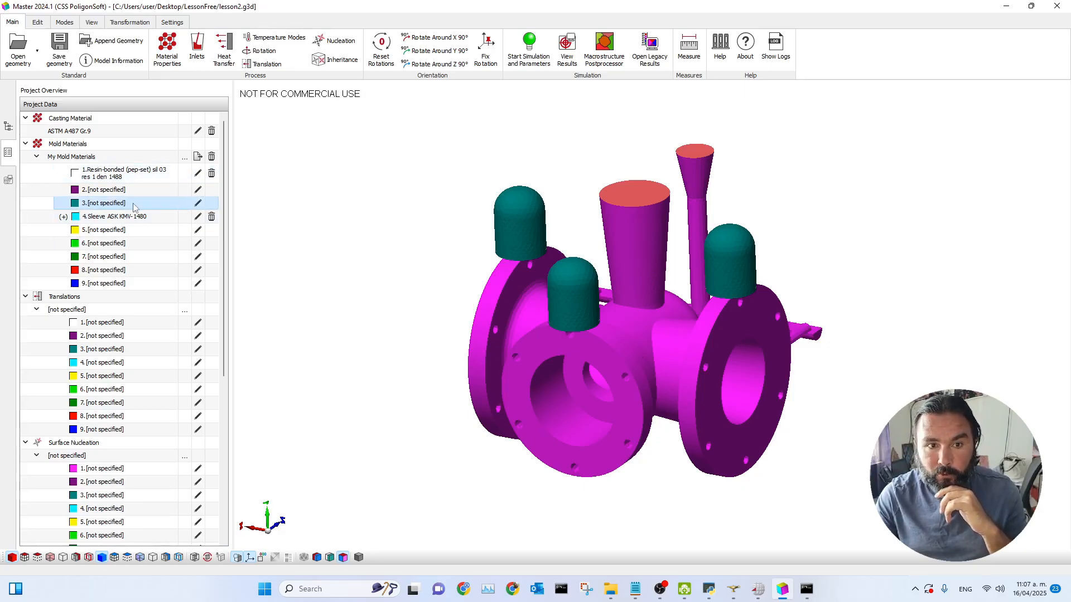
left_click(197, 205)
left_click_drag(528, 106, 670, 124)
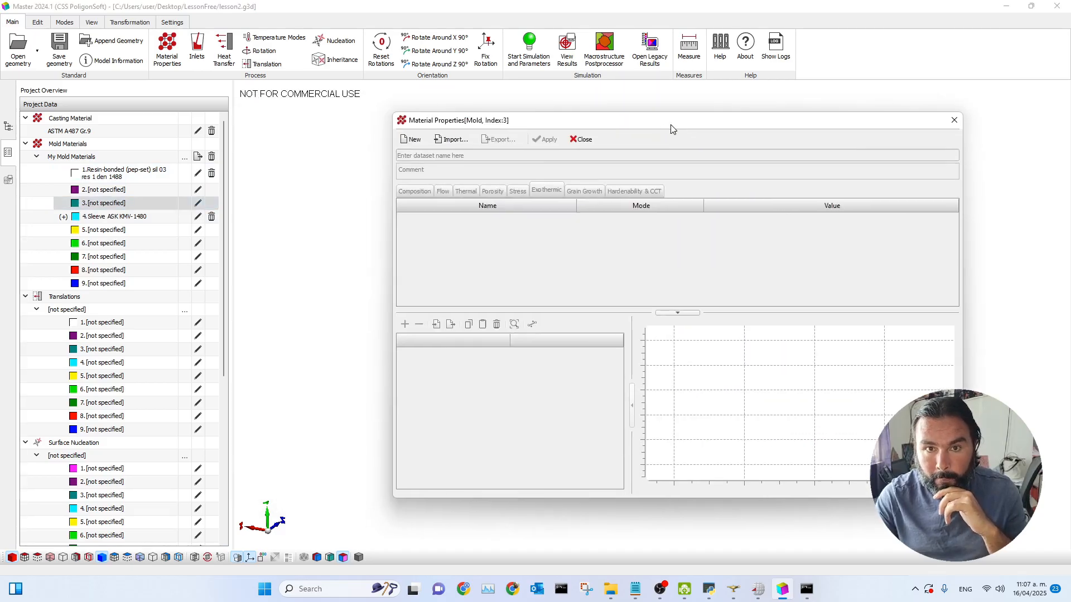
left_click(457, 141)
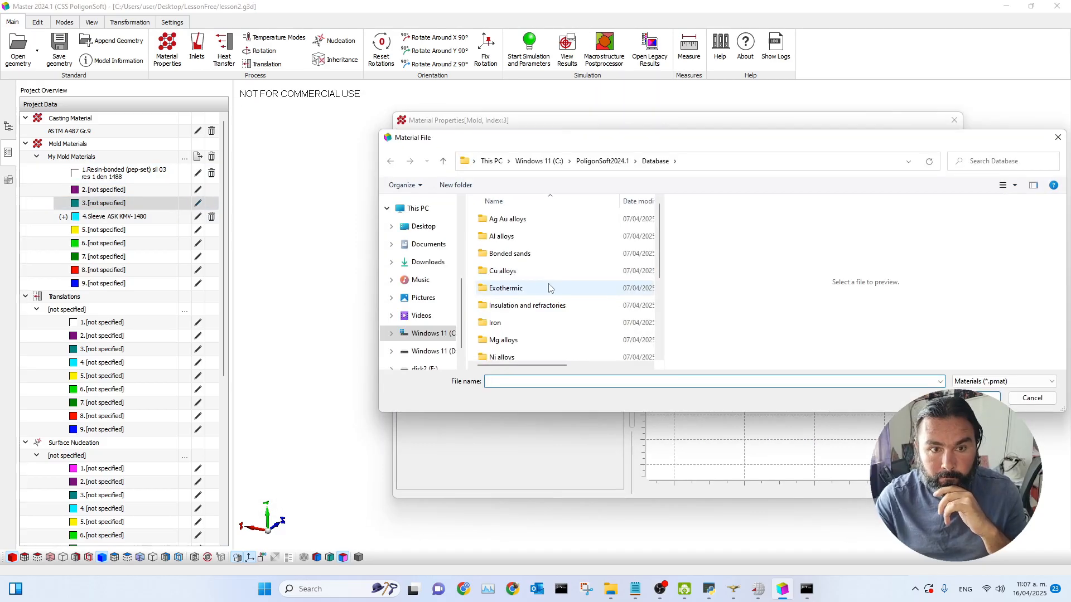
double_click(505, 255)
scroll(562, 308, "down", 2)
scroll(562, 308, "down", 3)
double_click(533, 336)
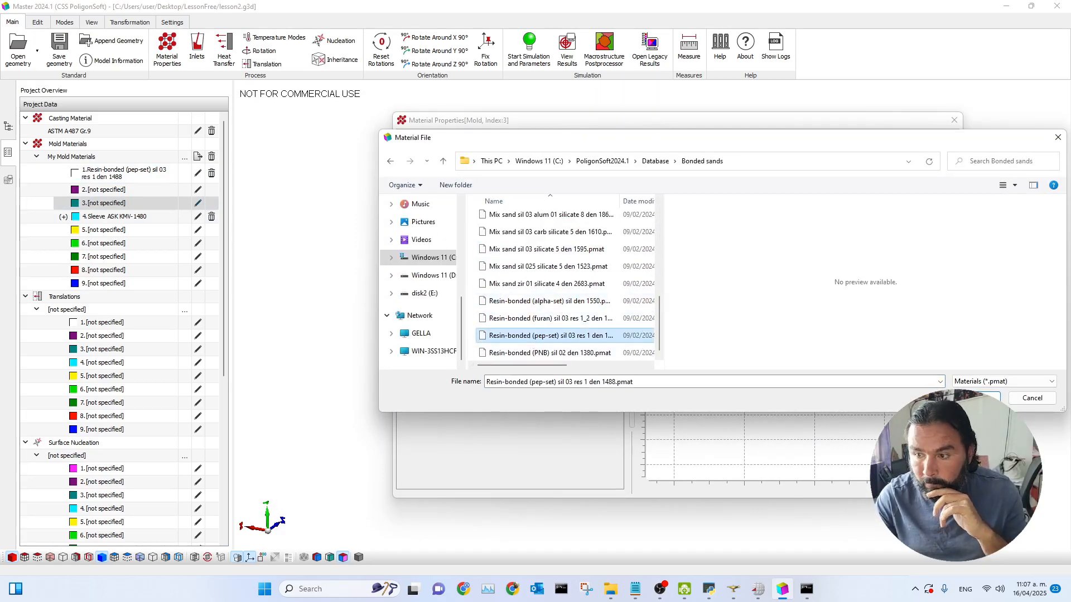
left_click(547, 139)
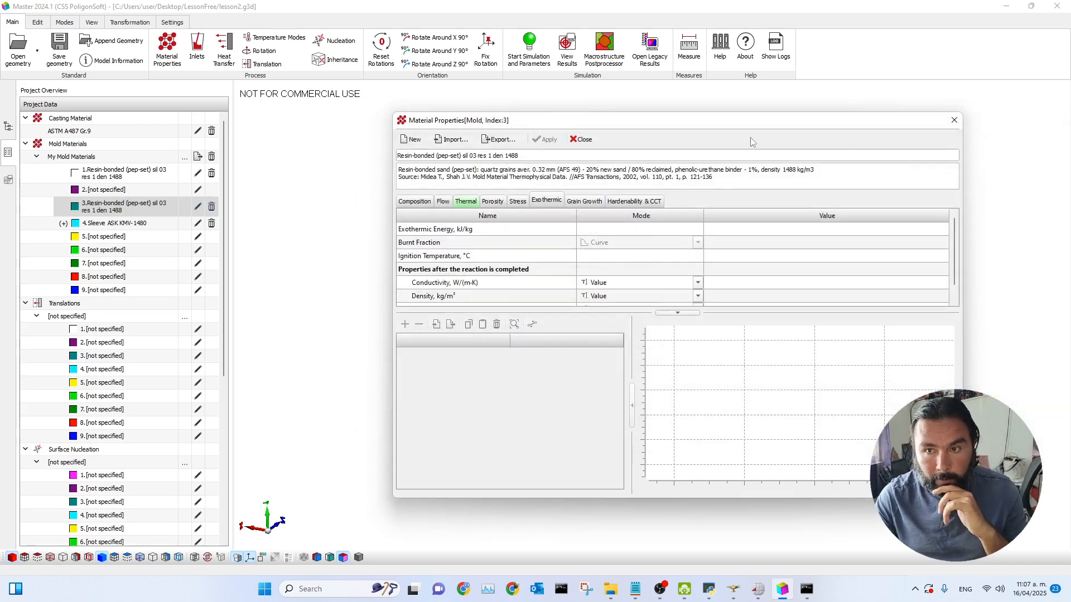
Step: Close the material properties and switch Mold 2's display so the riser sleeves show solid around a transparent casting
left_click(578, 140)
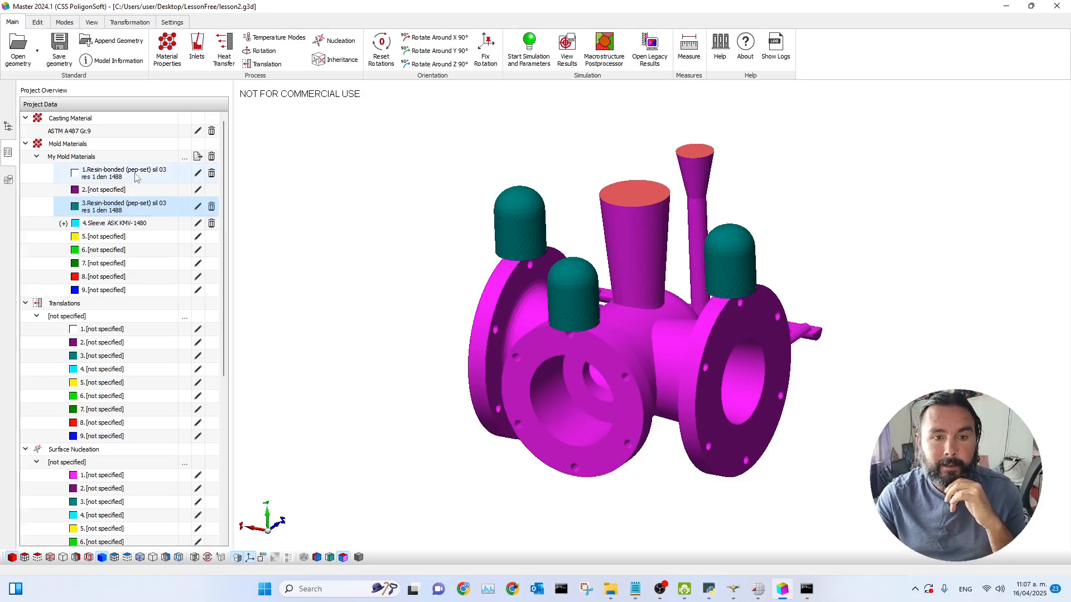
mouse_move(379, 389)
left_mouse_down()
mouse_move(406, 383)
mouse_move(370, 379)
left_mouse_up()
left_click_drag(639, 394, 627, 397)
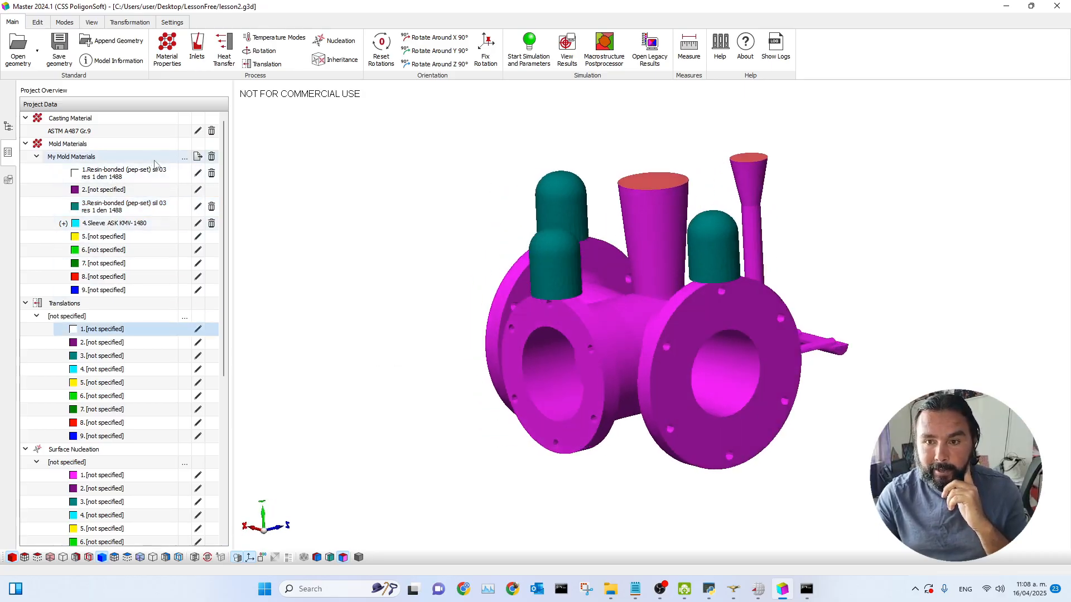
left_click_drag(462, 313, 443, 365)
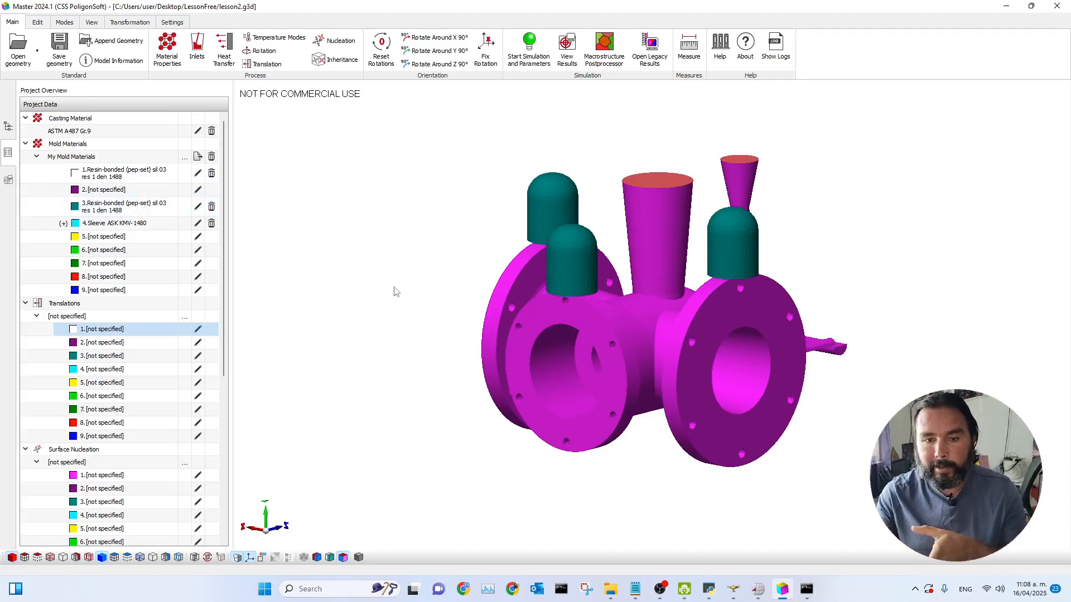
left_click(8, 126)
left_click(640, 386)
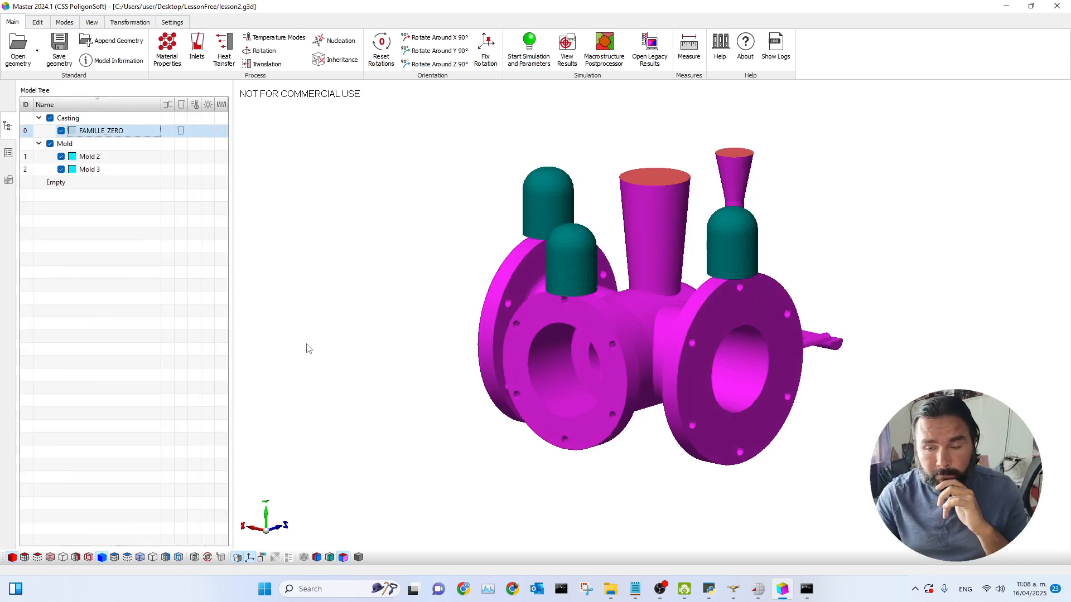
left_click(168, 157)
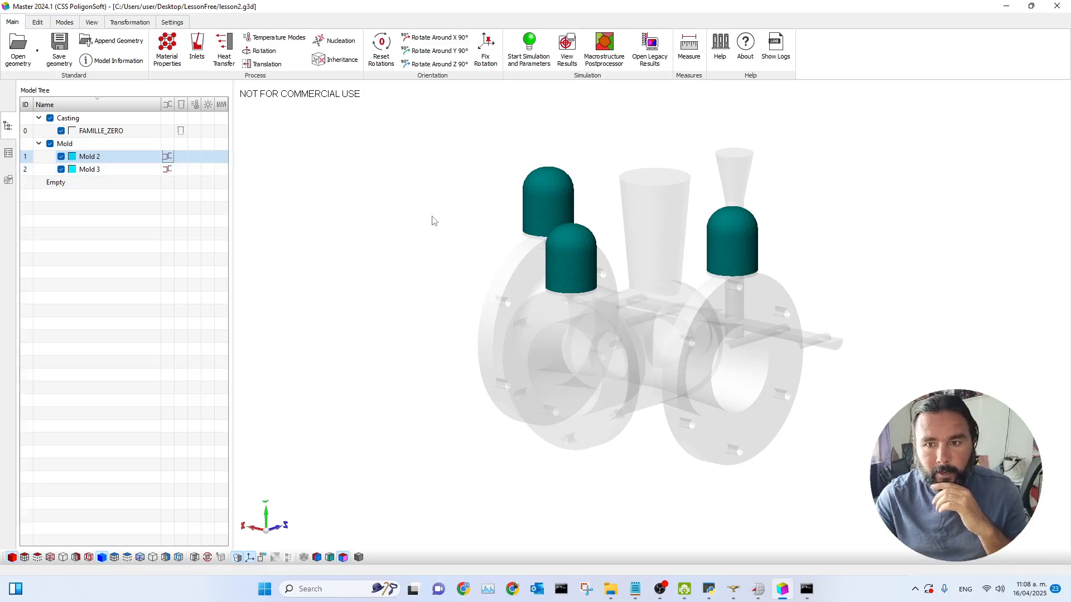
Step: Open the simulation parameters and review the General, Solidification and Porosity settings
scroll(557, 205, "up", 4)
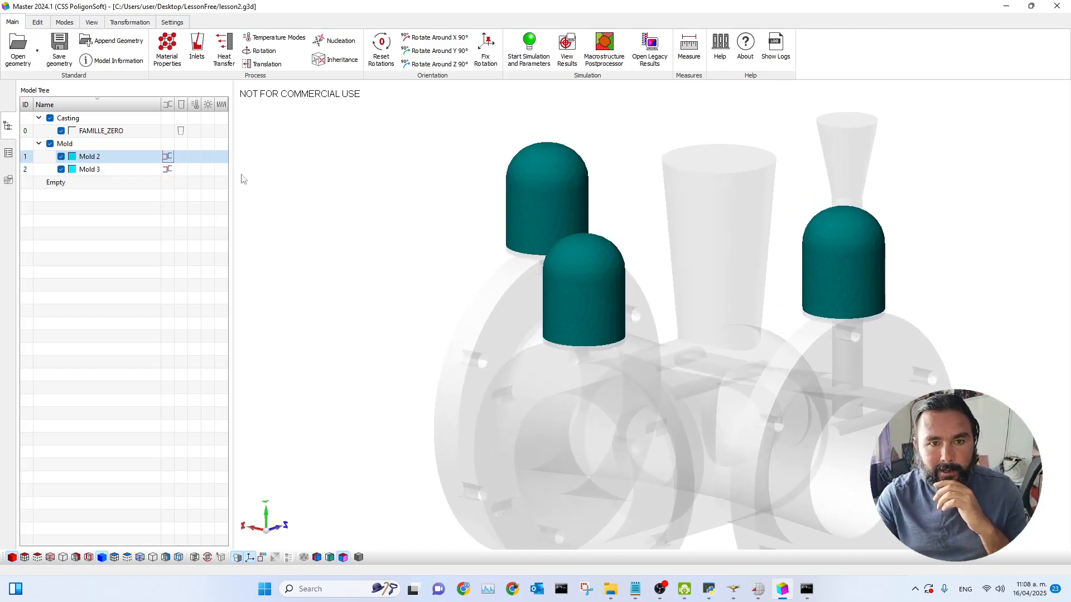
scroll(339, 270, "down", 5)
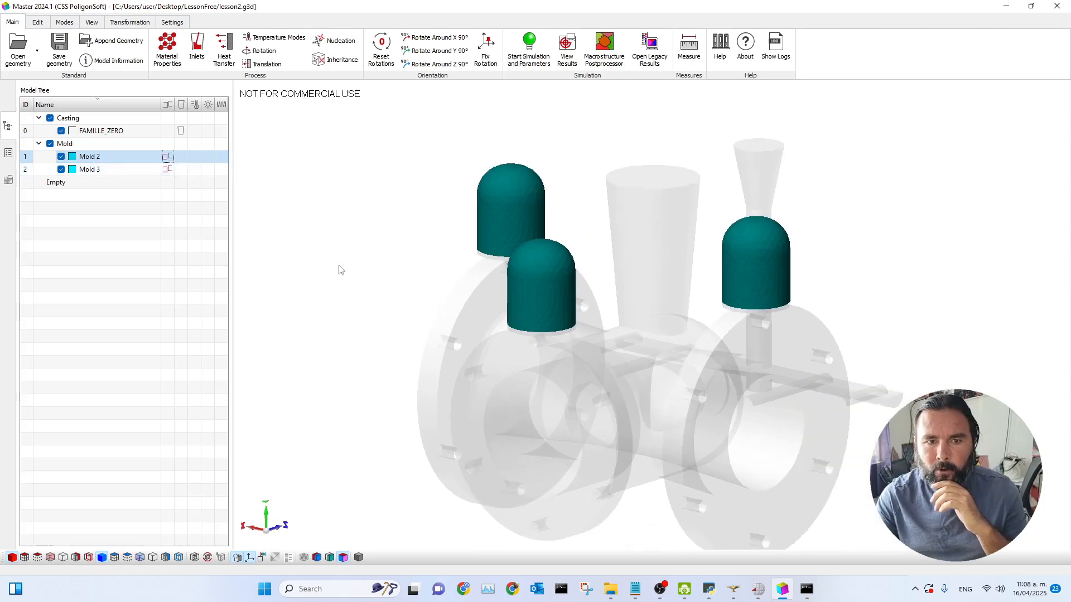
left_click(525, 386)
left_click_drag(524, 386, 511, 385)
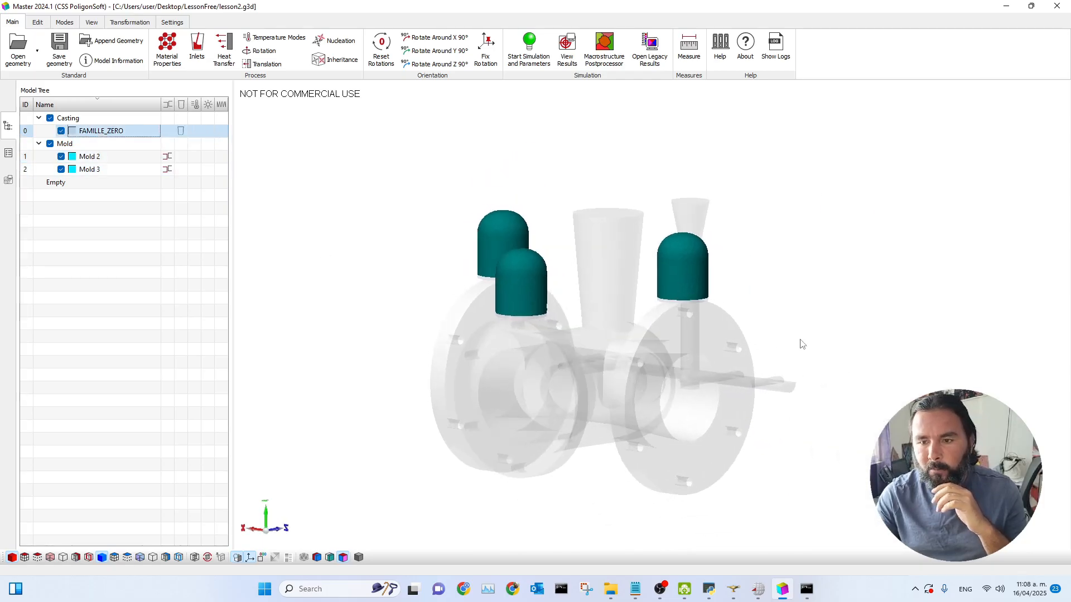
left_click_drag(701, 333, 564, 360)
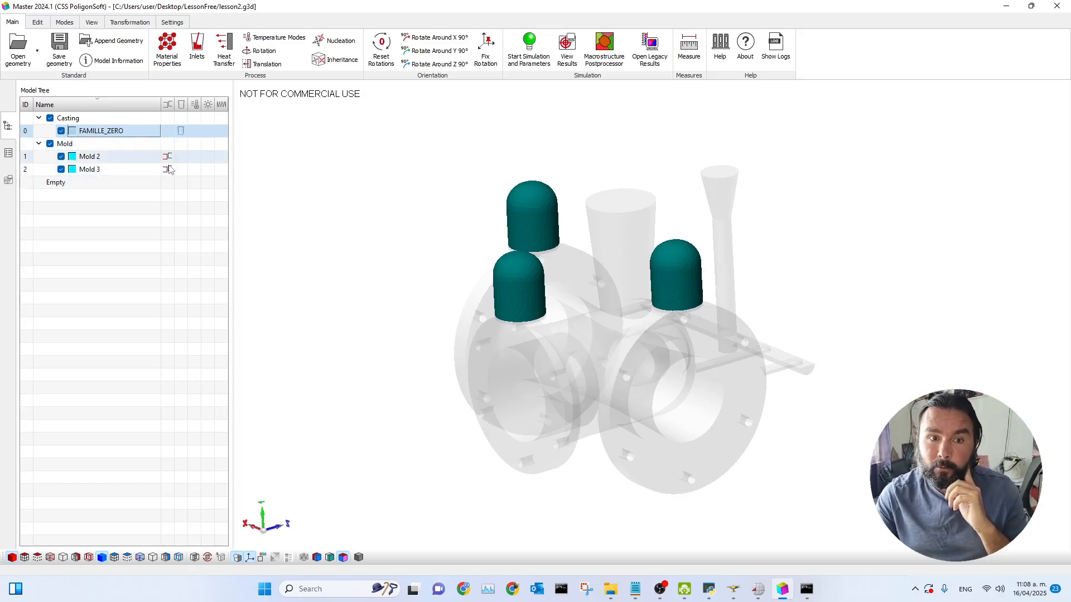
left_click_drag(485, 391, 527, 398)
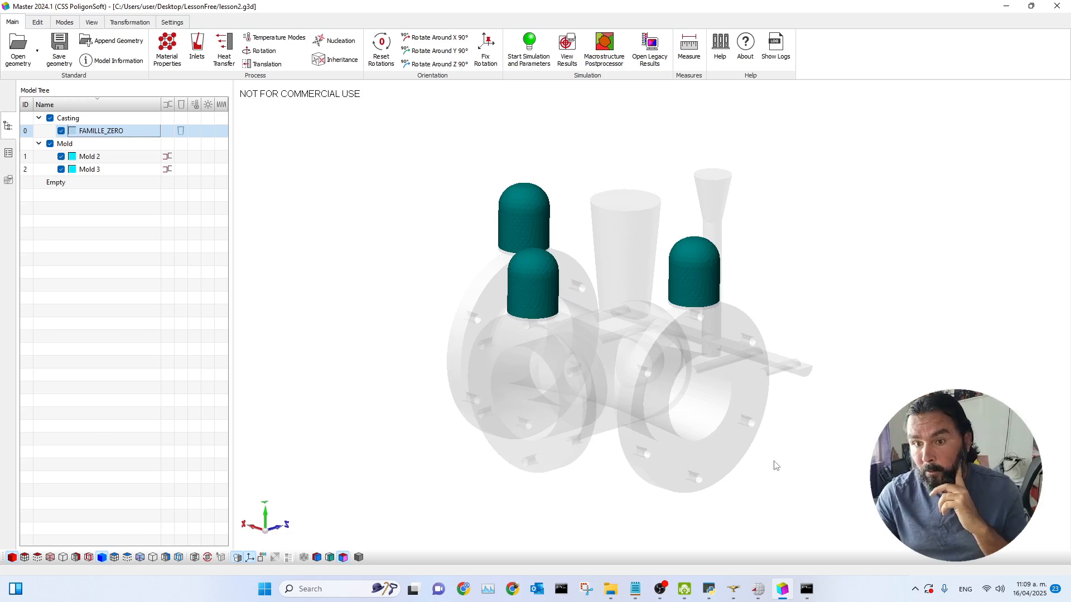
left_click(529, 56)
left_click_drag(527, 118, 288, 115)
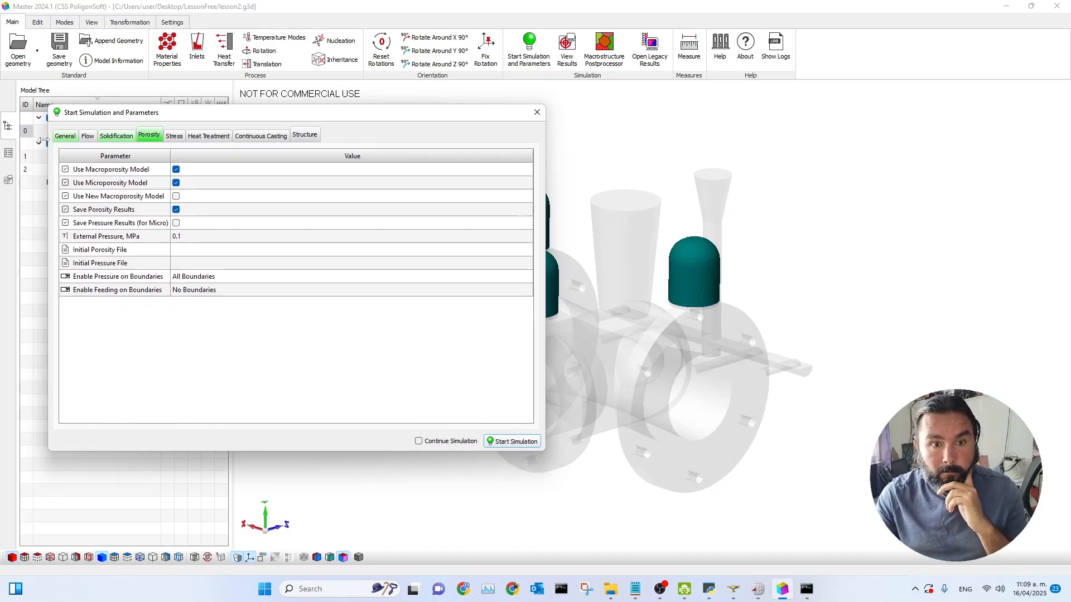
left_click(65, 136)
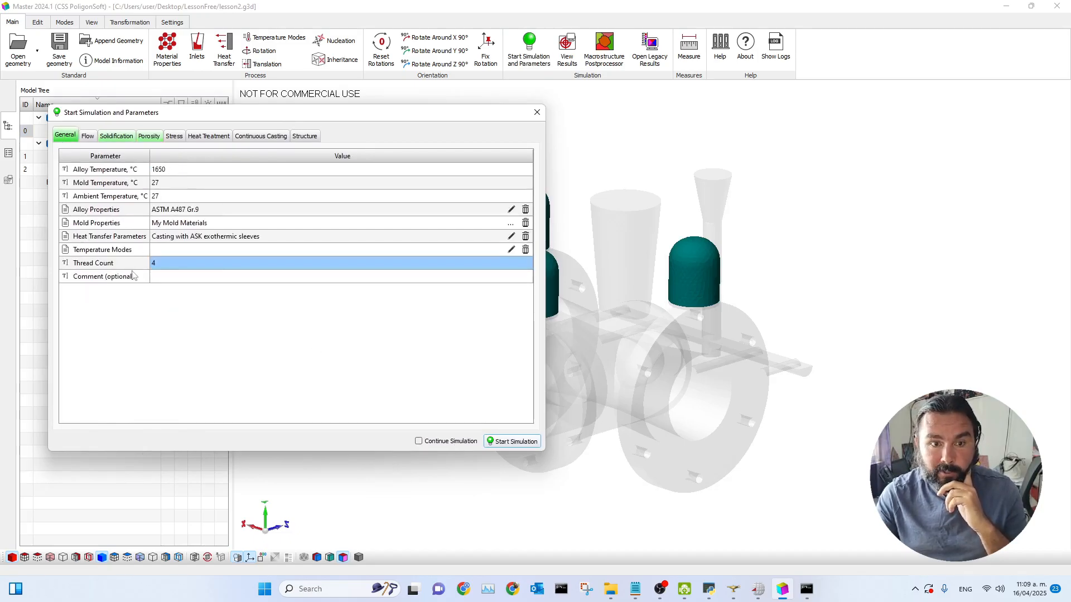
left_click(116, 136)
left_click(149, 135)
left_click_drag(183, 115, 270, 99)
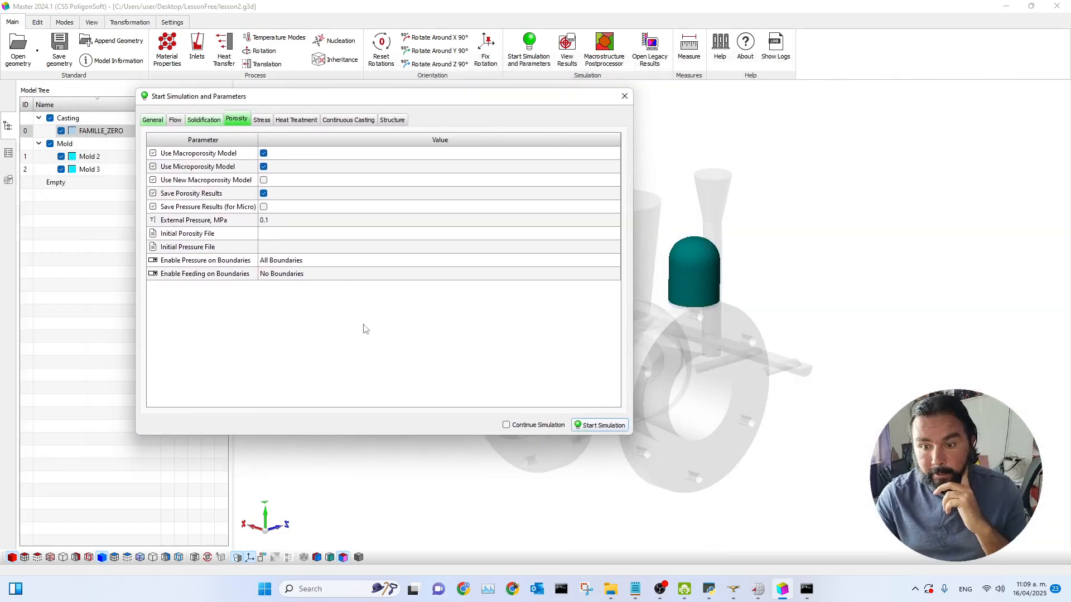
Step: Start the simulation, saving the geometry as lesson2-1.g3d
left_click(600, 425)
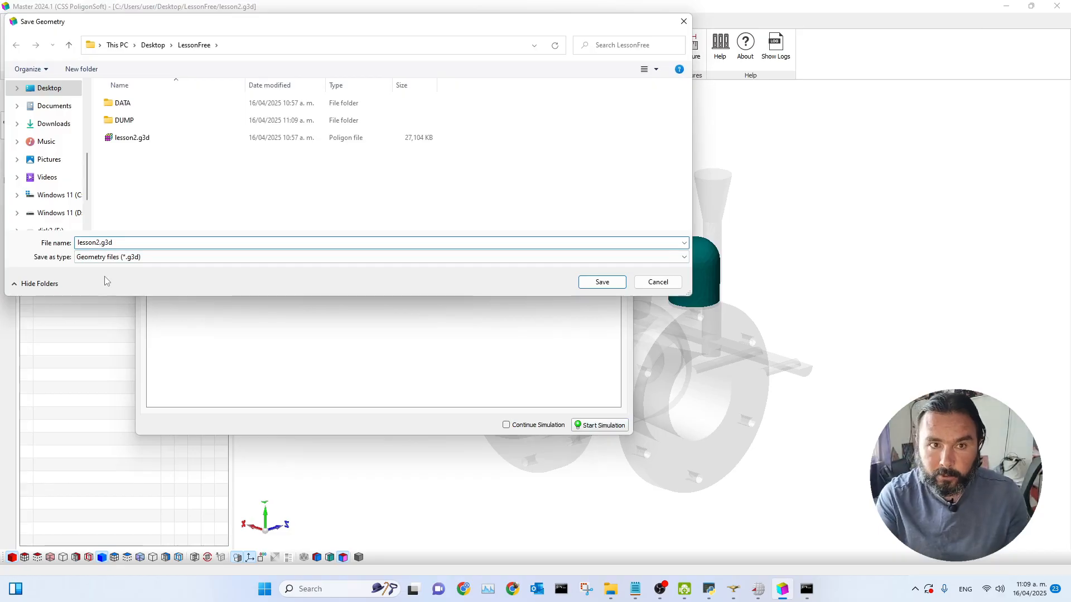
type("yes")
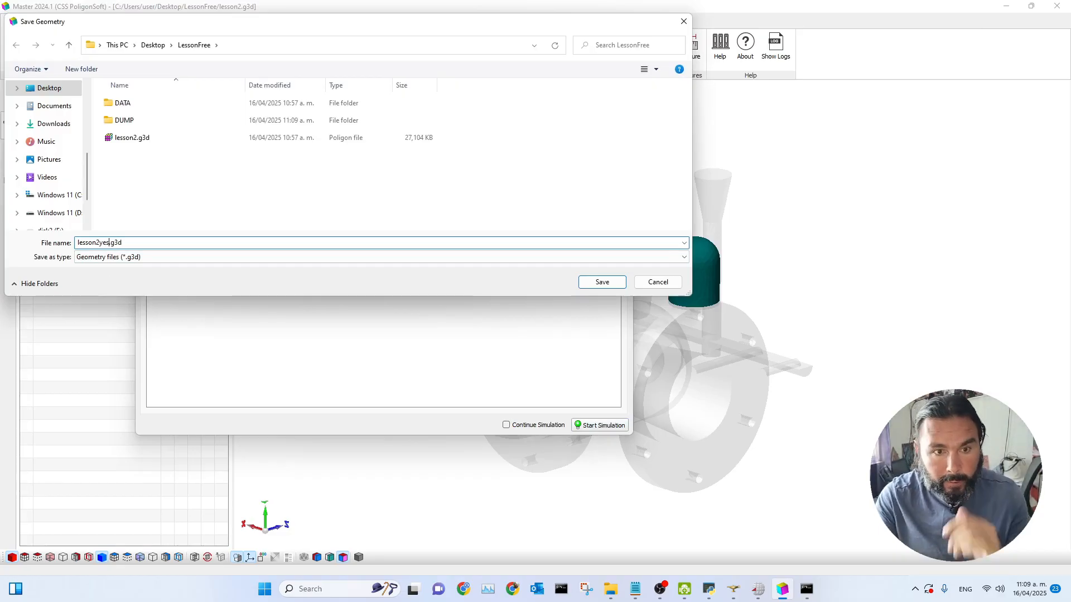
key("BackSpace")
type("_1")
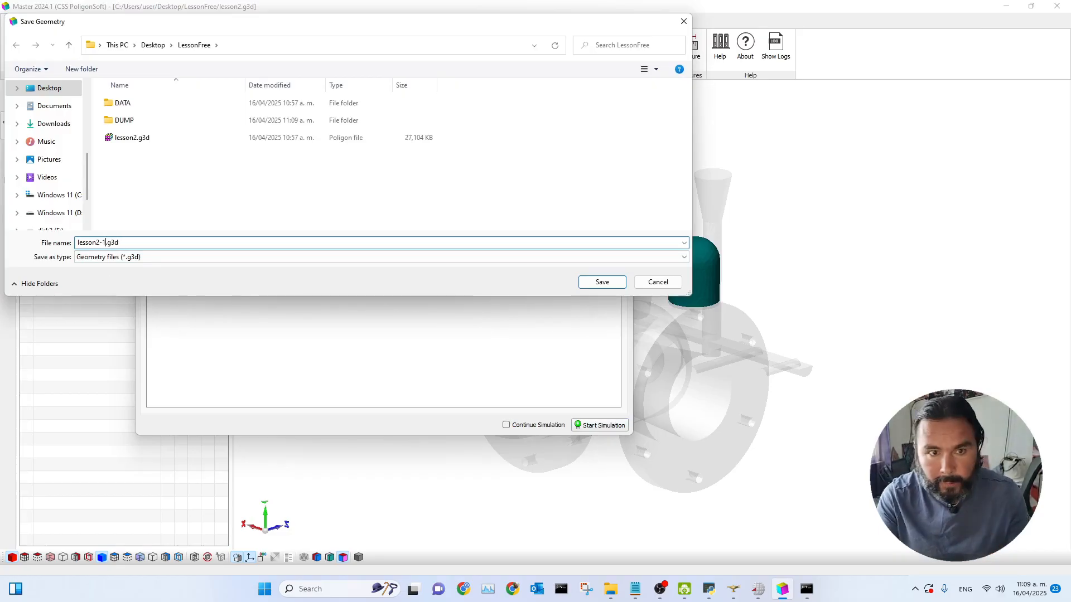
left_click(604, 281)
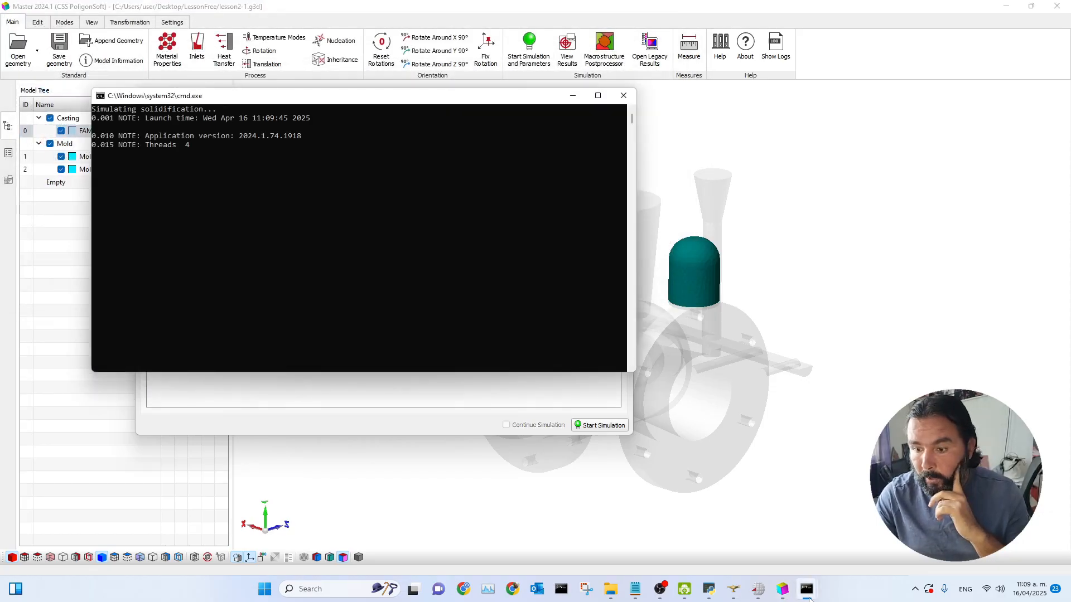
Step: Monitor the solver console windows while the simulation runs
mouse_move(806, 589)
left_click(769, 561)
left_click_drag(380, 126, 700, 131)
scroll(641, 320, "up", 3)
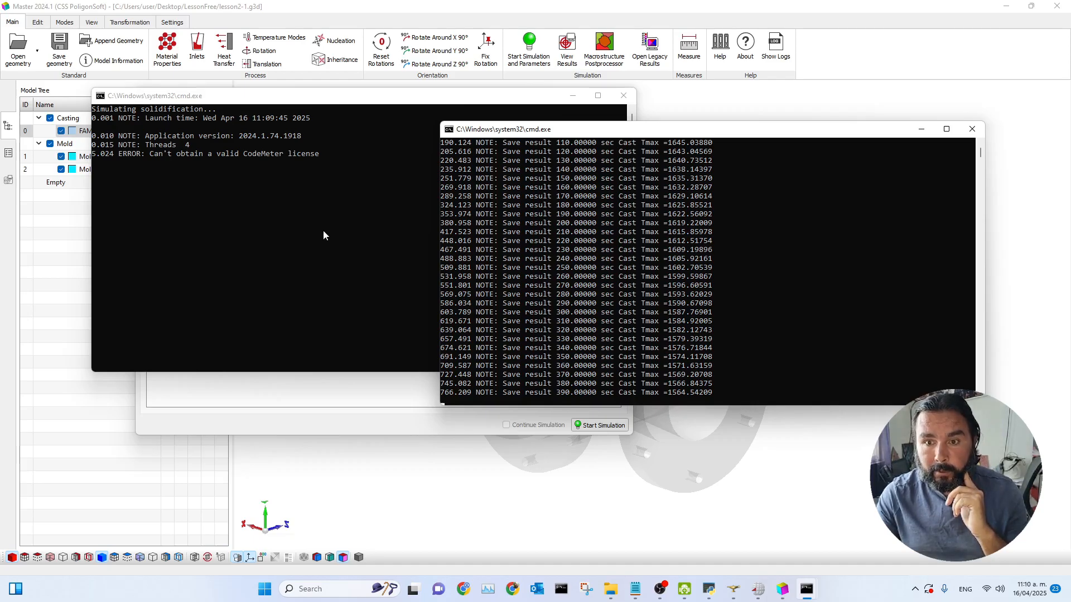
left_click_drag(375, 101, 326, 67)
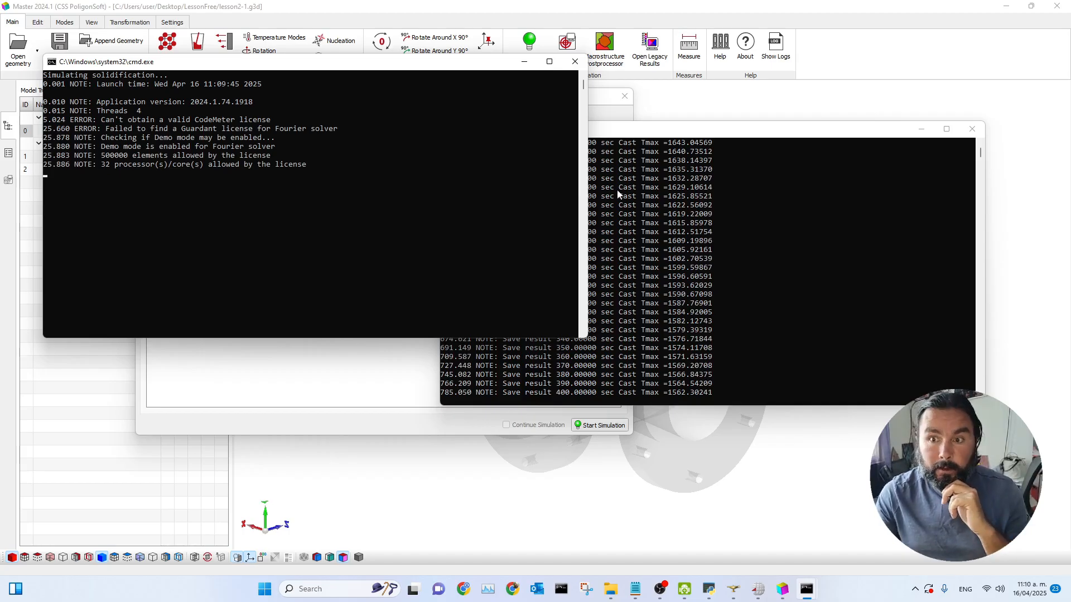
left_click(680, 134)
scroll(613, 290, "down", 4)
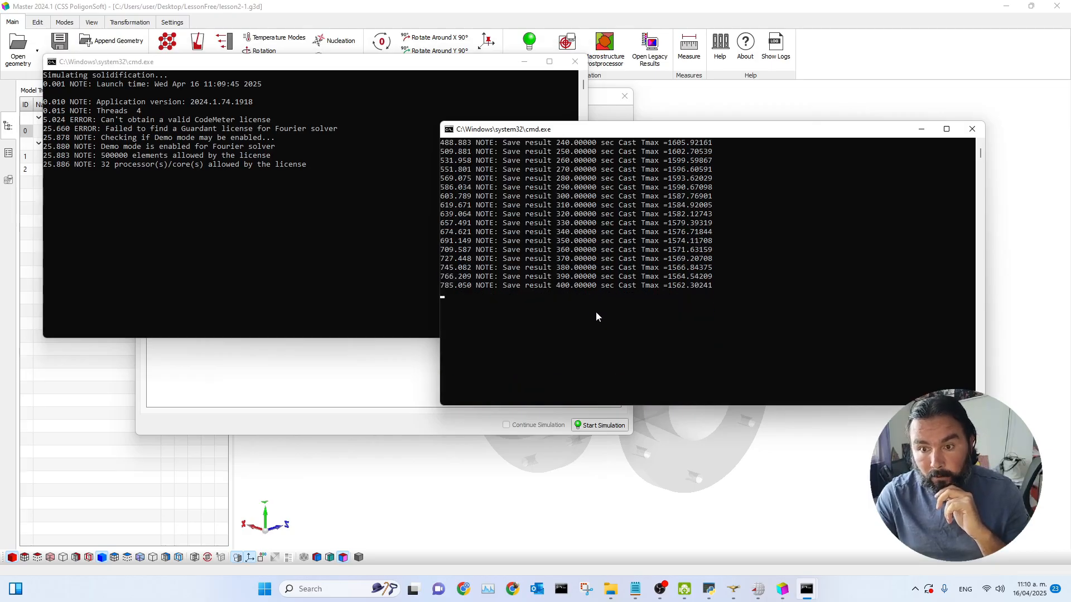
scroll(581, 323, "up", 1)
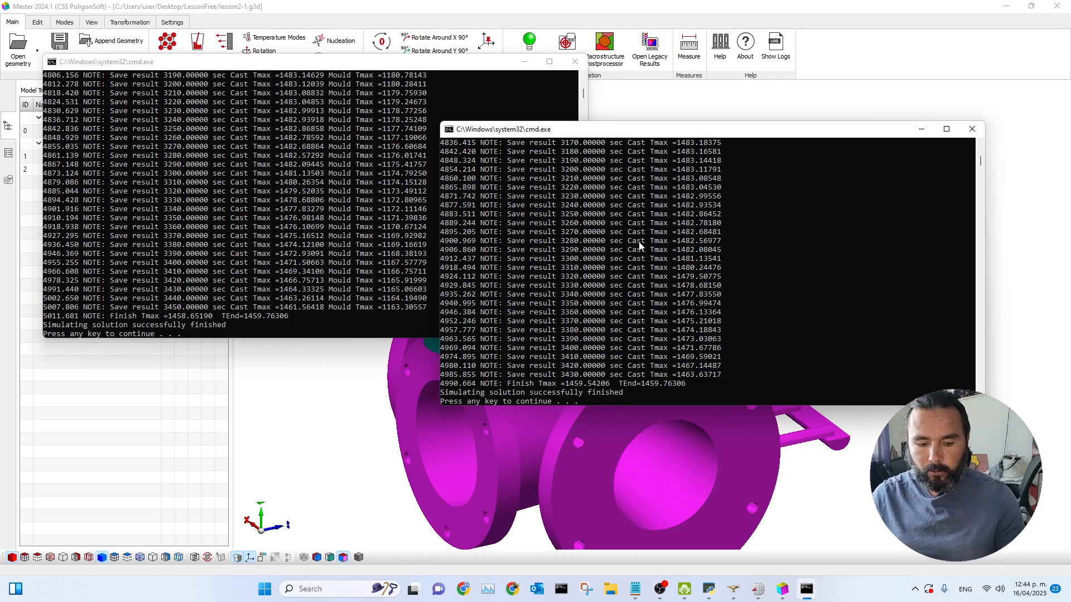
Step: Launch Mirage from the PoligonSoft launcher on the desktop
key("super+d")
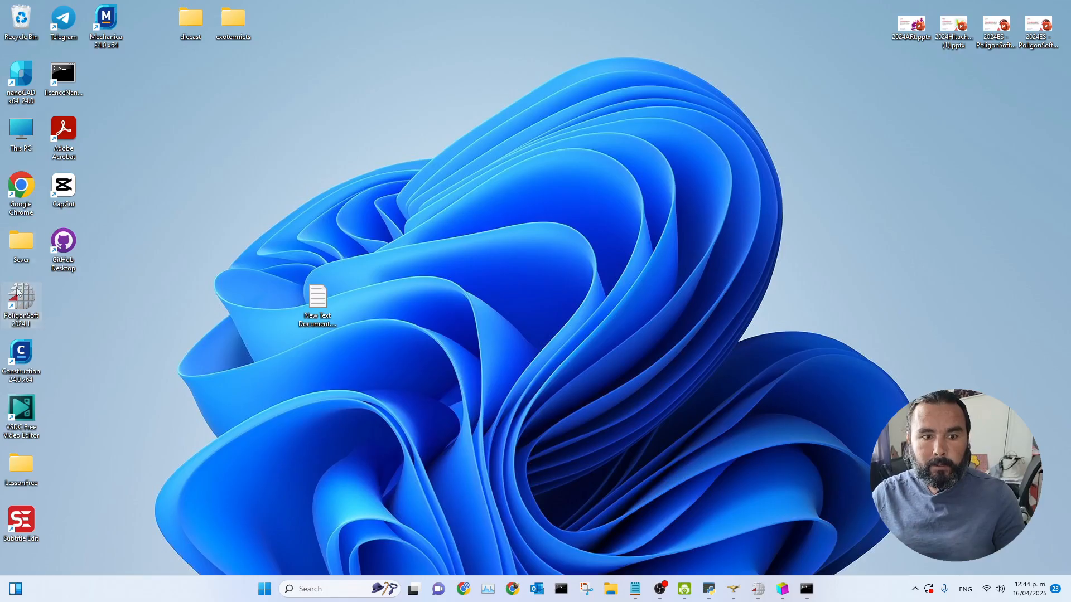
left_click(423, 140)
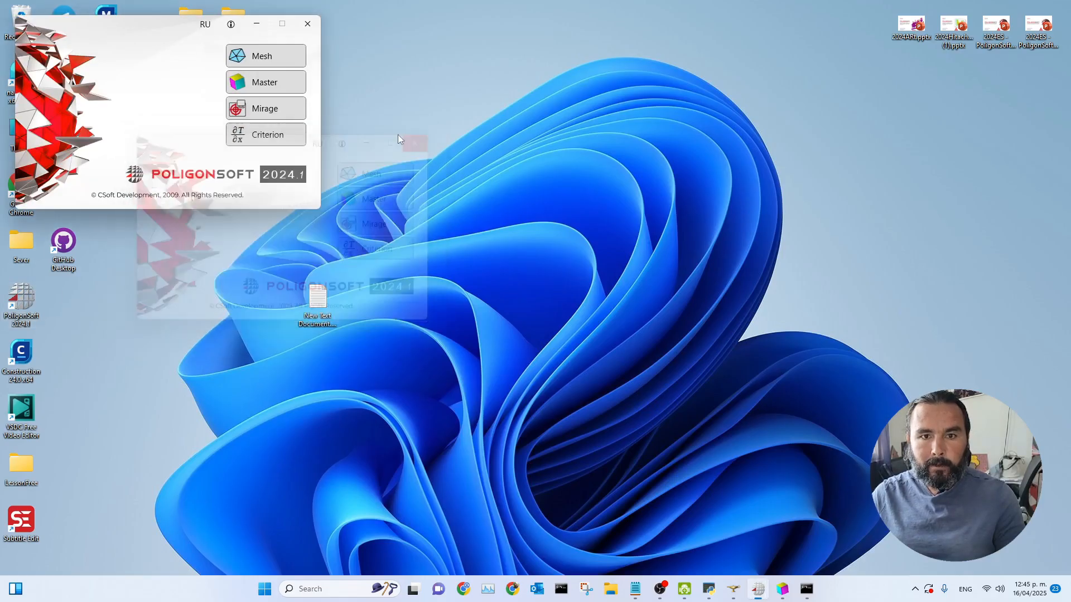
left_click_drag(149, 26, 161, 42)
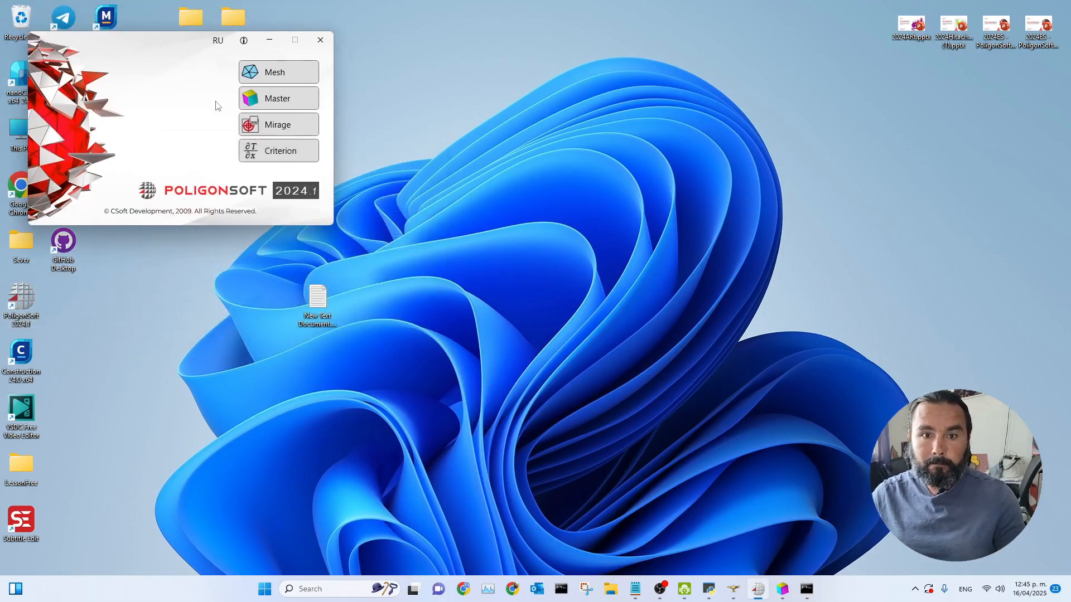
left_click(270, 129)
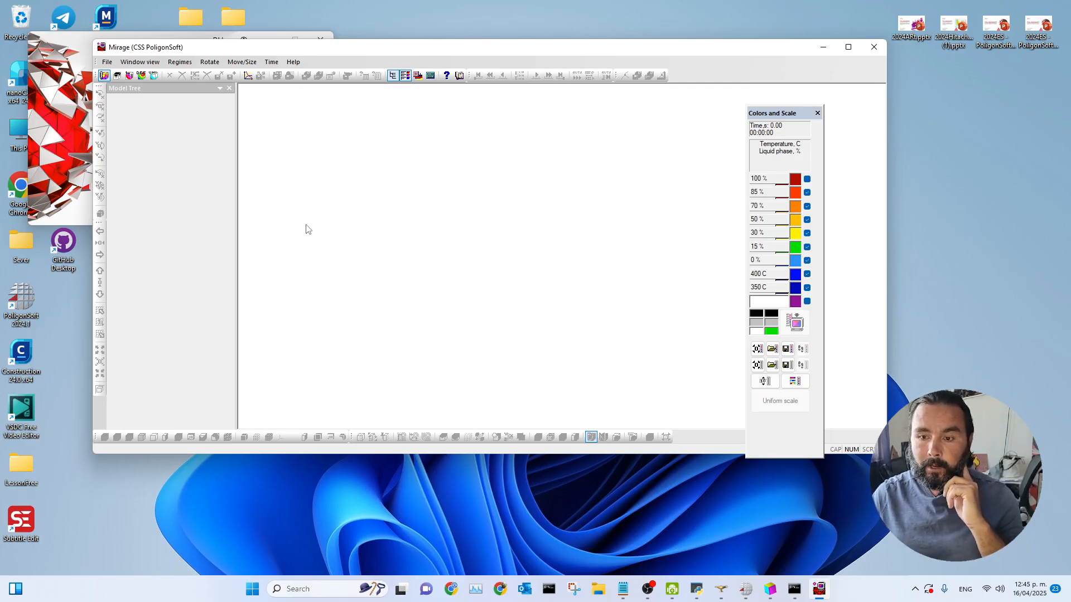
Step: Load the cast temperature file lesson2_solid.CST and maximize the Mirage window
left_click(104, 75)
left_click(156, 104)
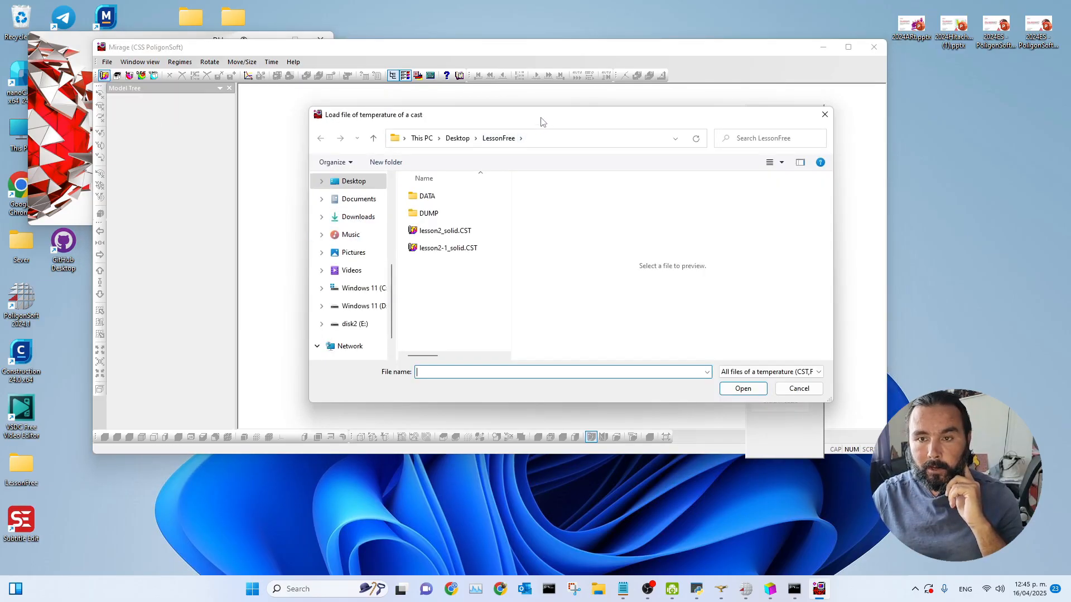
left_click_drag(543, 121, 530, 97)
left_click(427, 206)
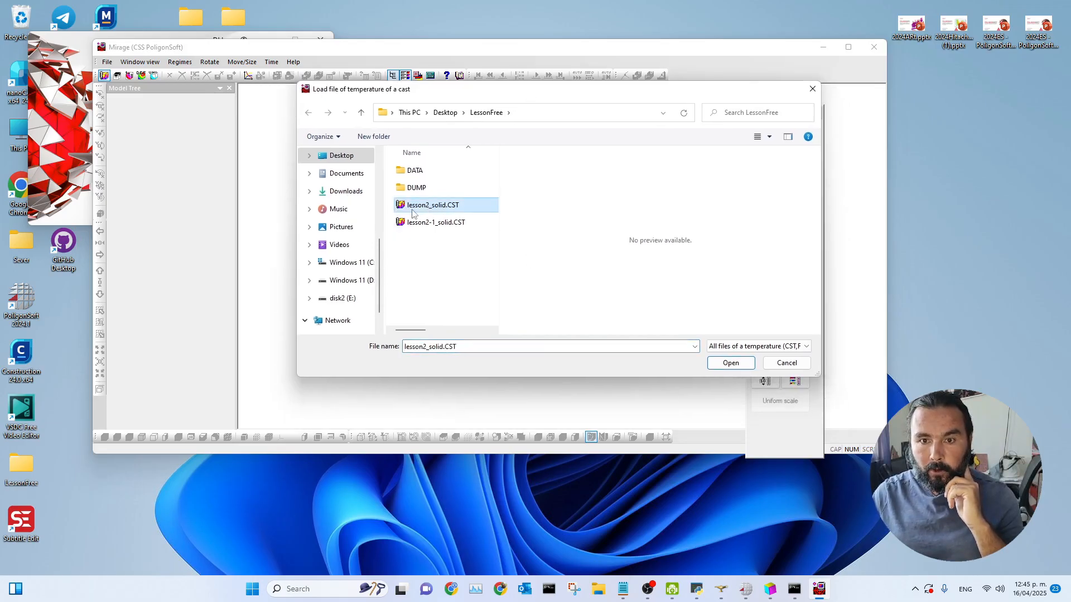
left_click(728, 363)
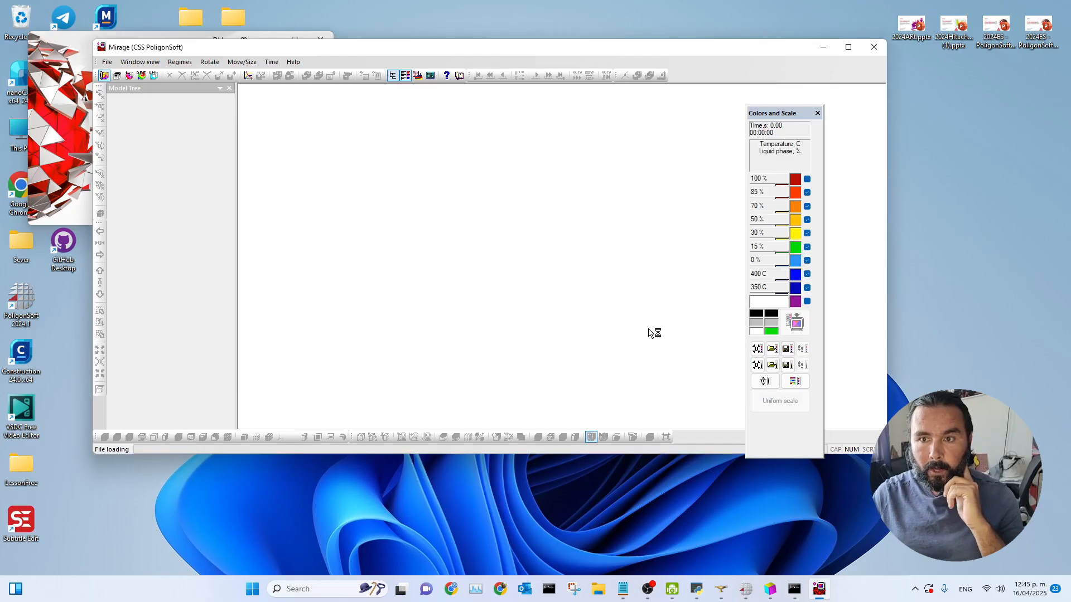
left_click(849, 50)
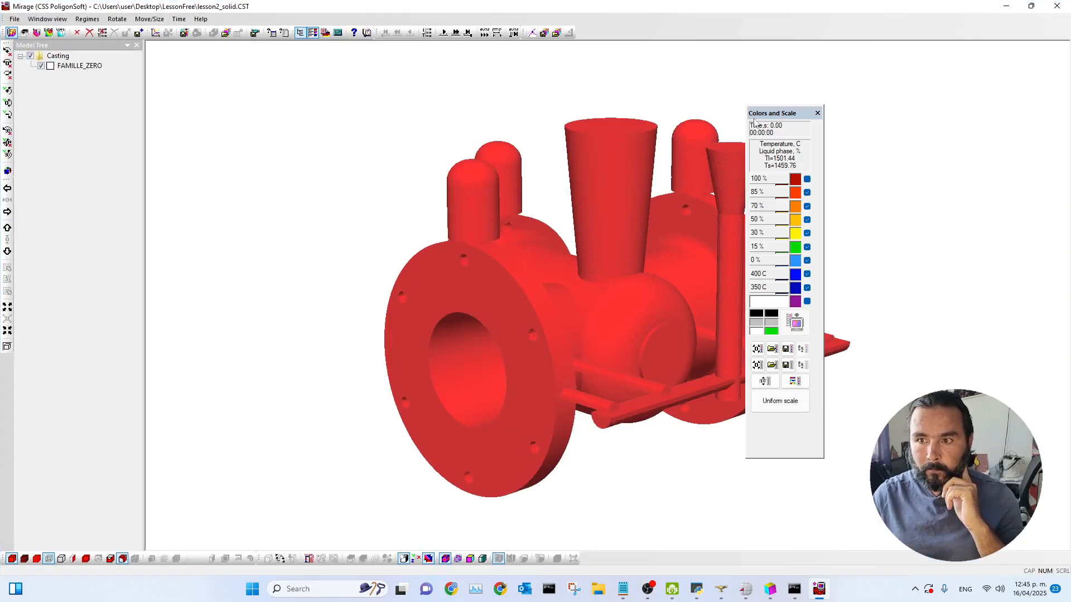
left_click_drag(771, 116, 892, 98)
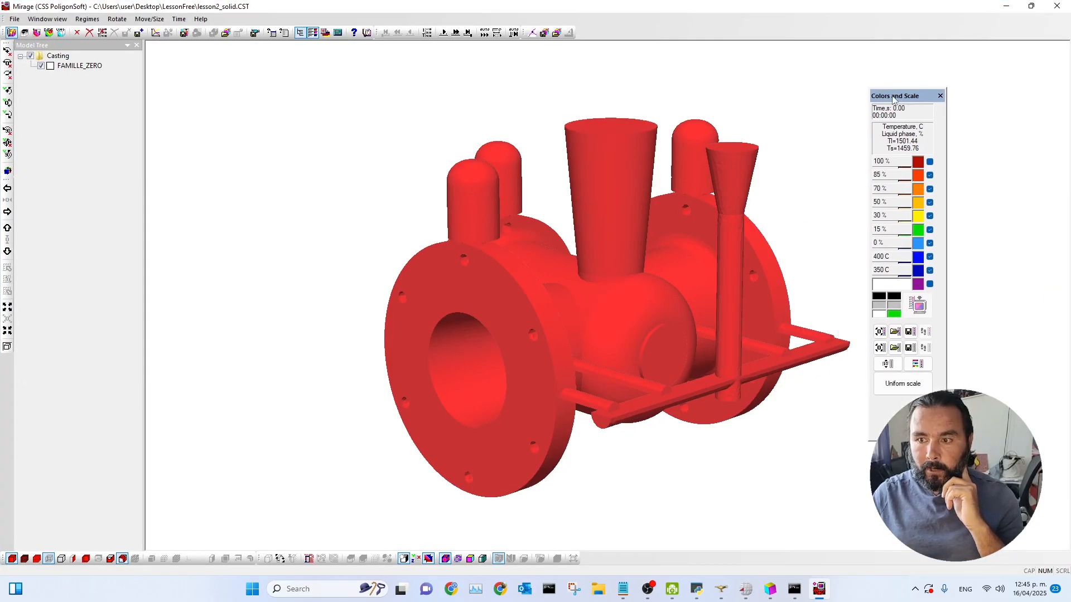
Step: Set the iso-surface to 0 % liquid phase, showing the iso-surface and greater values
left_click(122, 559)
left_click_drag(519, 235, 254, 126)
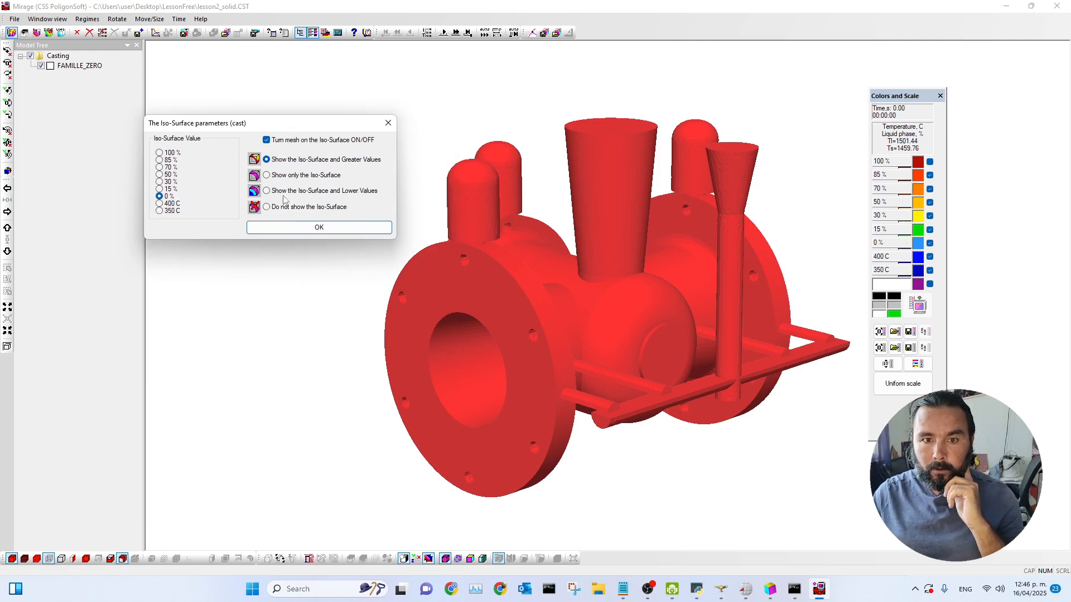
left_click(287, 228)
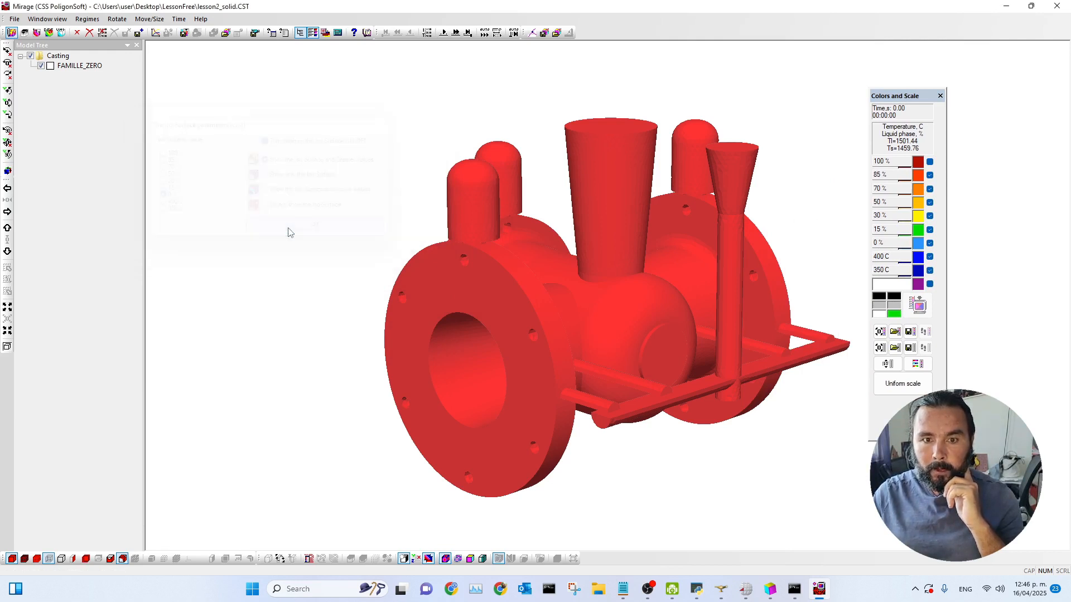
Step: Turn on automatic time-step playback and examine the solidifying casting
left_click(484, 34)
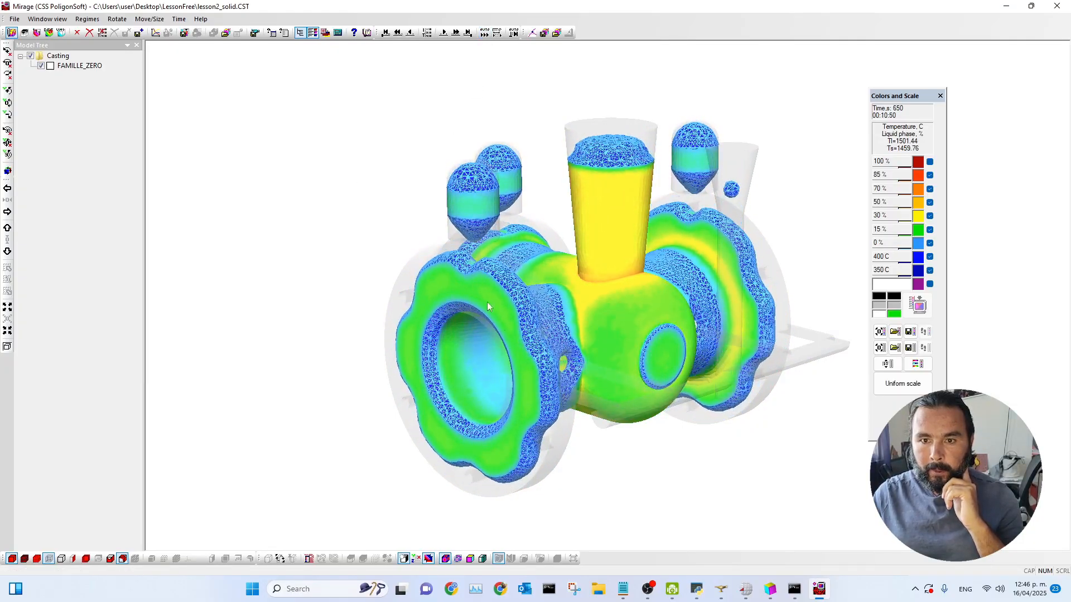
left_click_drag(497, 328, 531, 318)
scroll(475, 305, "up", 5)
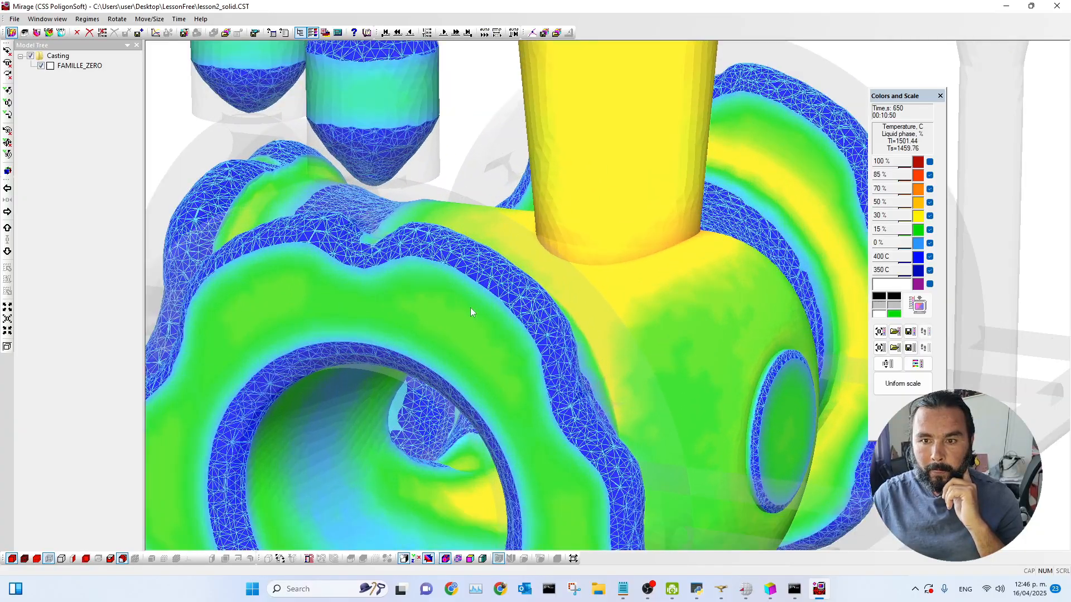
scroll(435, 304, "down", 4)
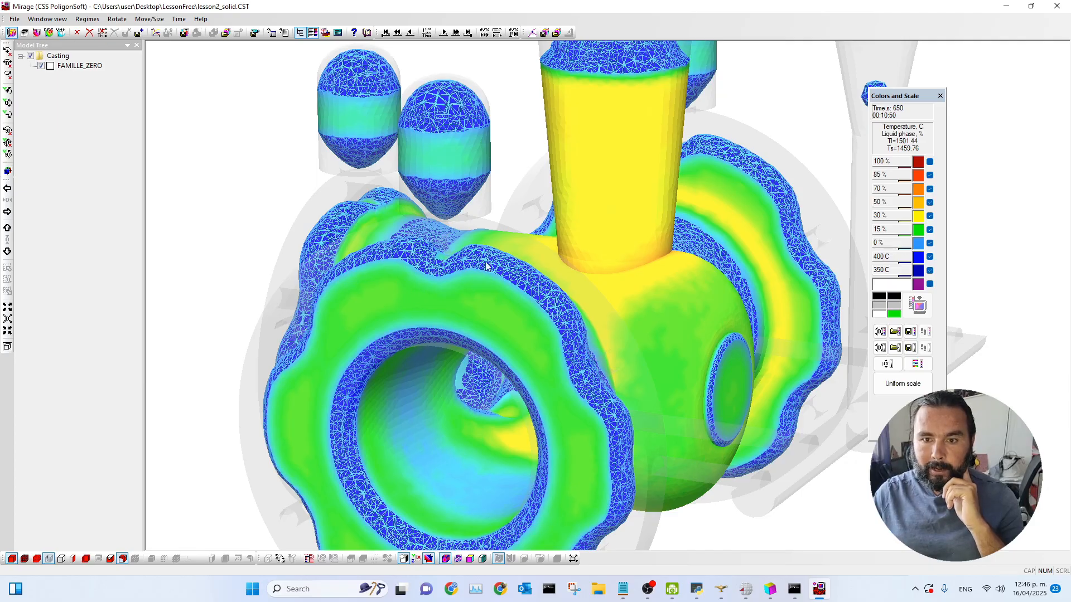
Step: Stop playback, open a second Mirage window from the launcher and load the porosity file lesson2_solid.P3D
left_click(485, 32)
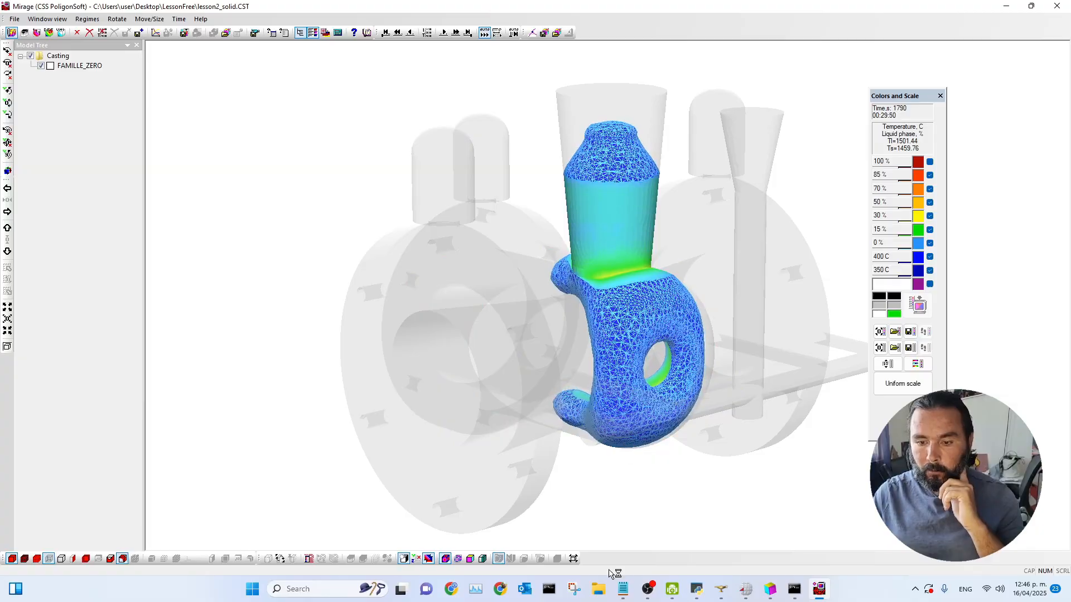
left_click(820, 590)
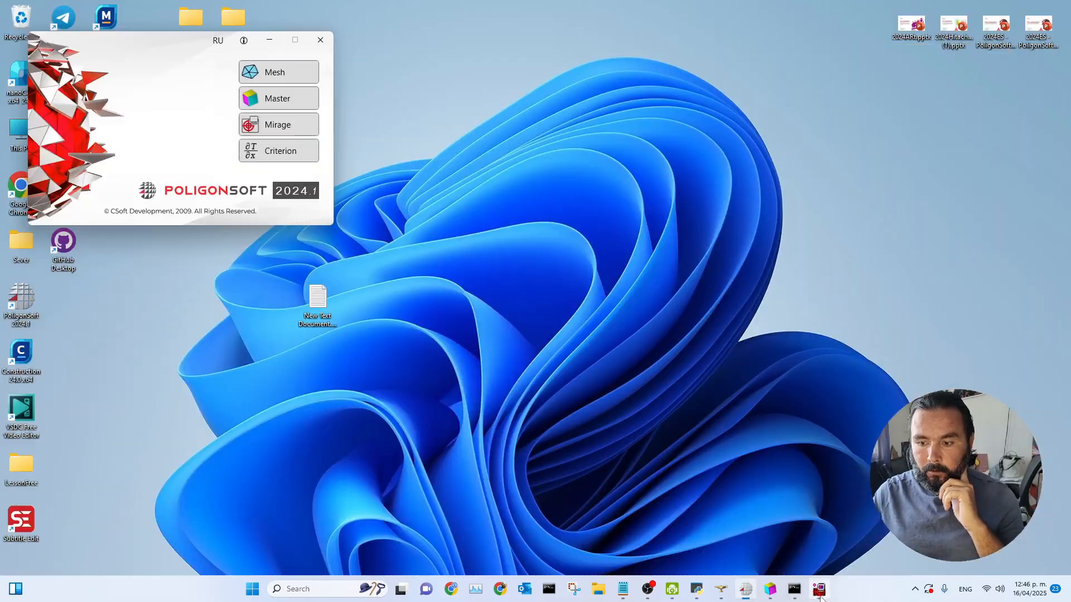
left_click(274, 128)
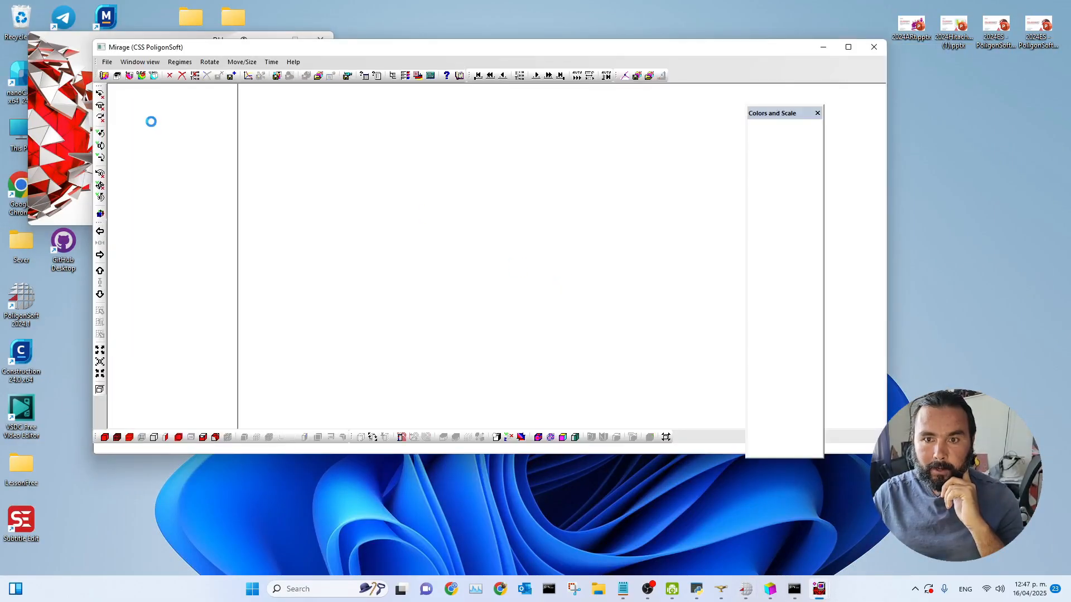
left_click(427, 206)
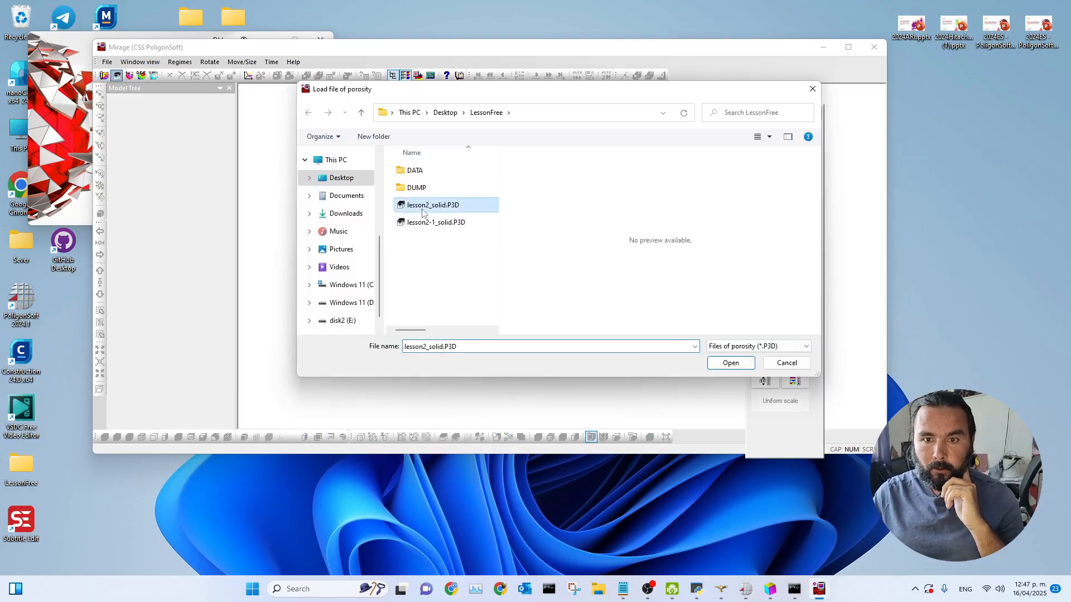
left_click(731, 363)
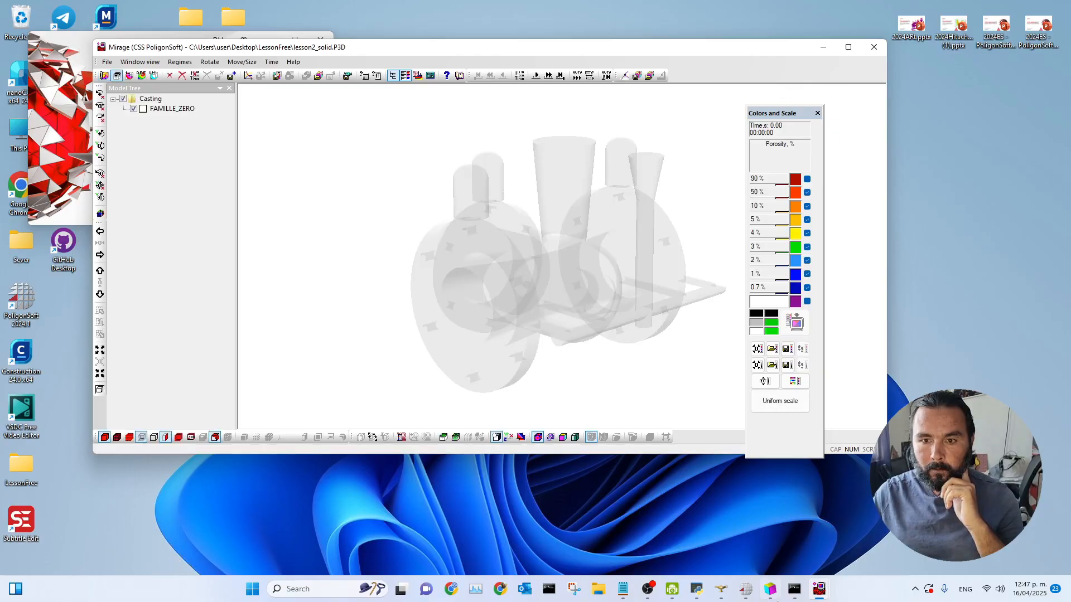
Step: Switch to the porosity results window and maximize it
mouse_move(767, 585)
left_click(669, 493)
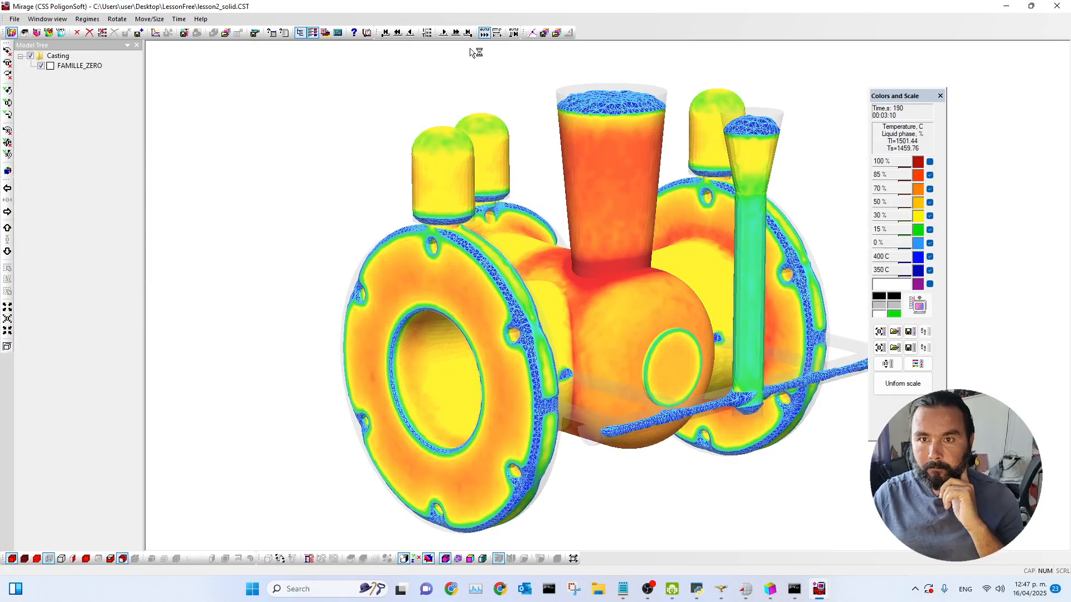
mouse_move(818, 589)
left_click(862, 505)
left_click(848, 49)
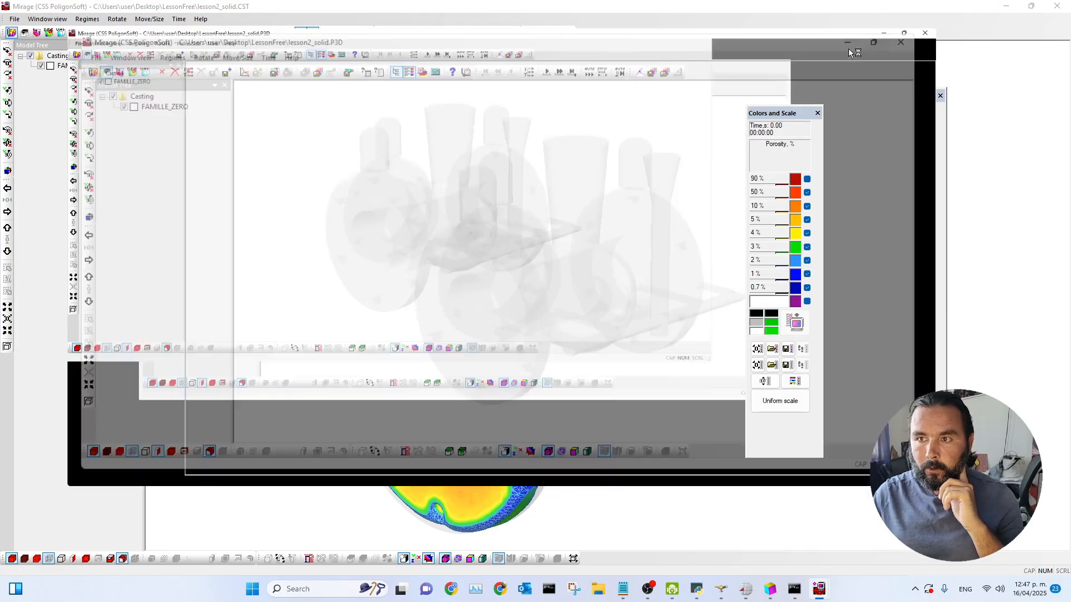
Step: Step forward through the porosity results, play them automatically, then jump to the last time step
left_click(453, 35)
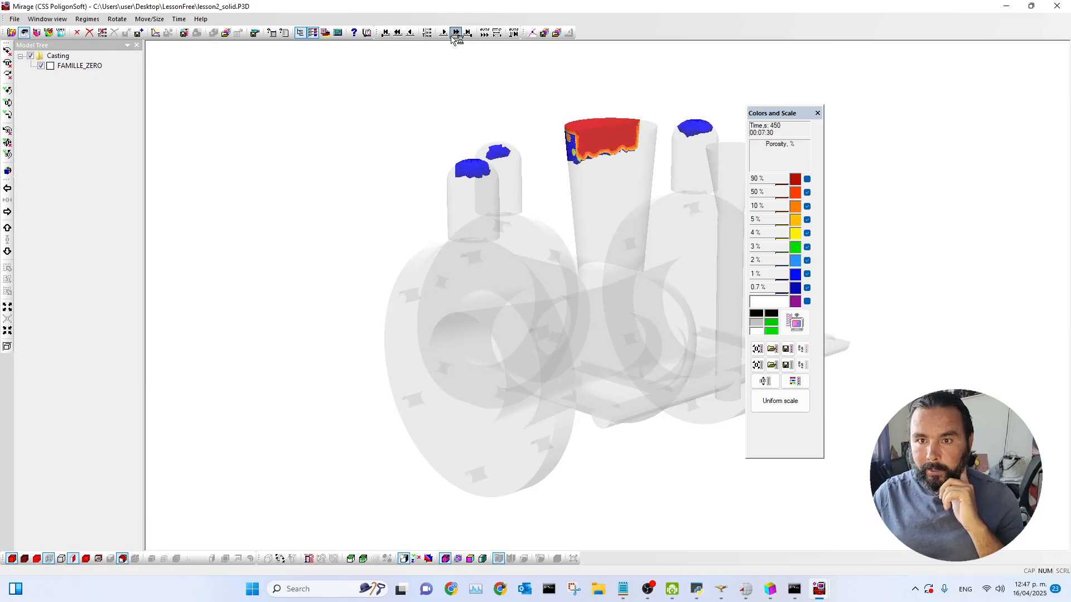
left_click(484, 33)
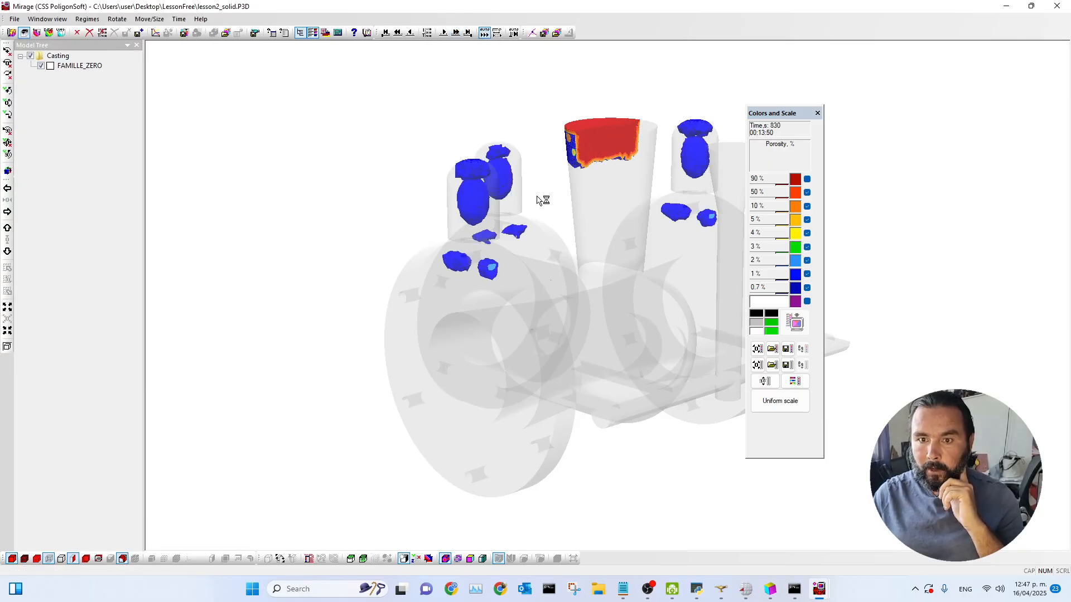
left_click(484, 34)
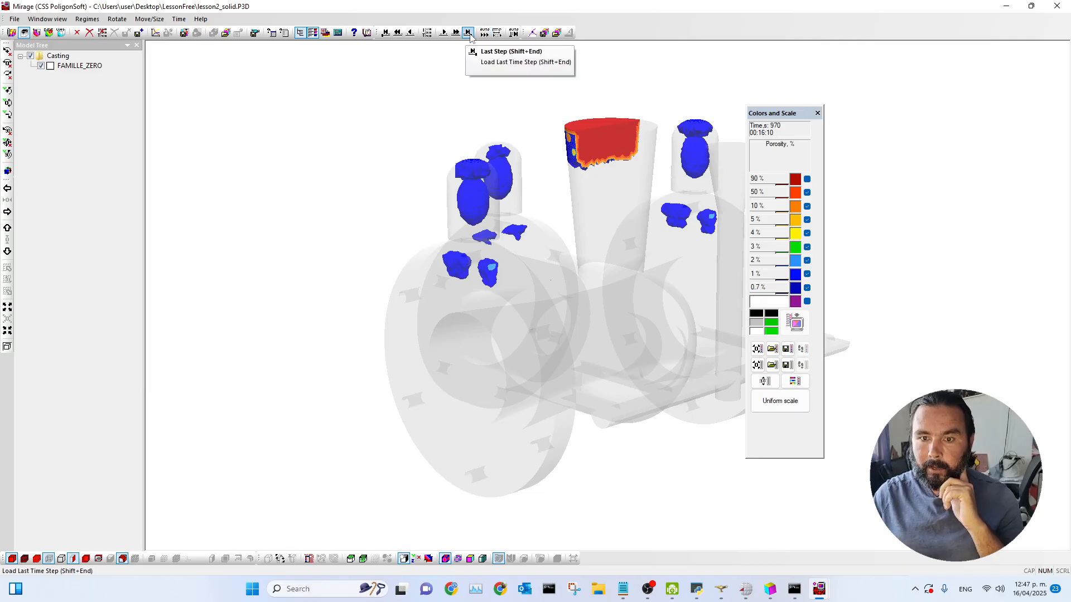
left_click(469, 34)
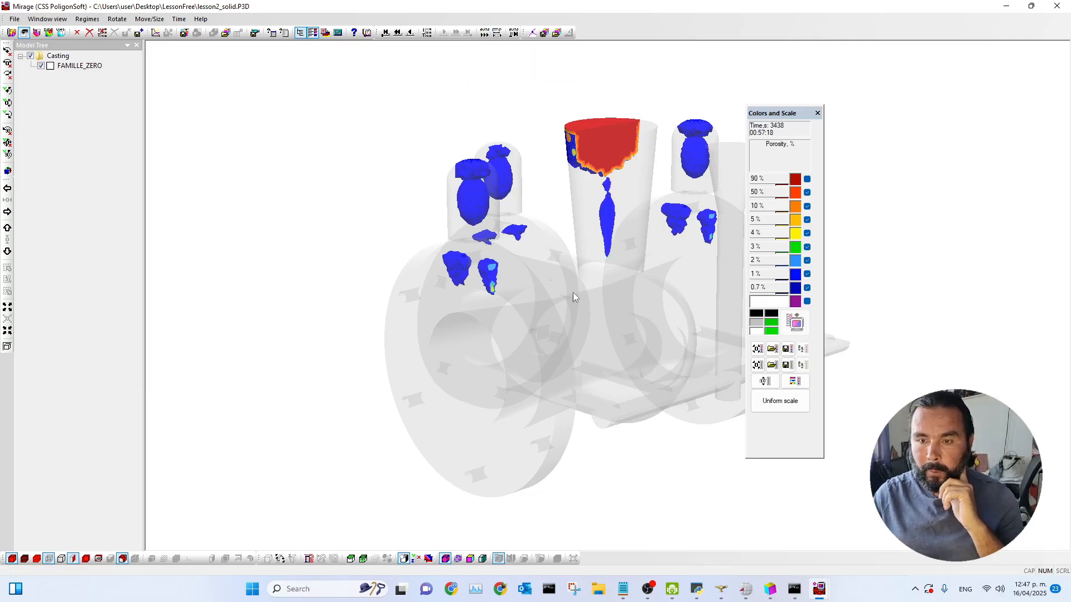
Step: Open the cast iso-surface parameters and confirm them at 1 % with the iso-surface hidden
left_click_drag(573, 293, 581, 330)
left_click(73, 559)
left_click_drag(459, 442, 488, 434)
left_click(123, 558)
left_click_drag(538, 235, 297, 131)
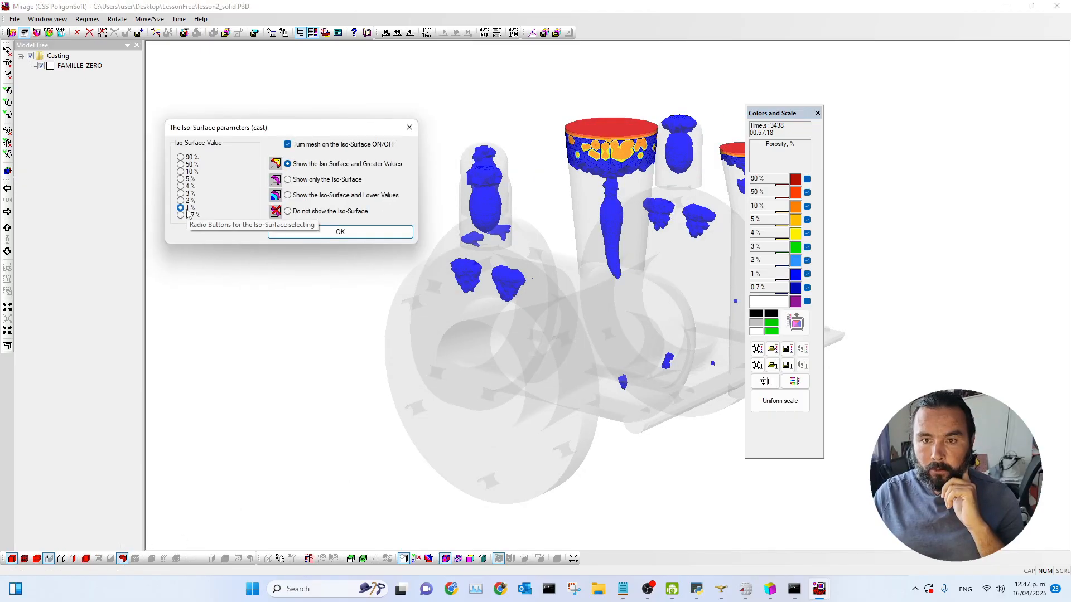
left_click(342, 233)
left_click_drag(614, 306, 573, 350)
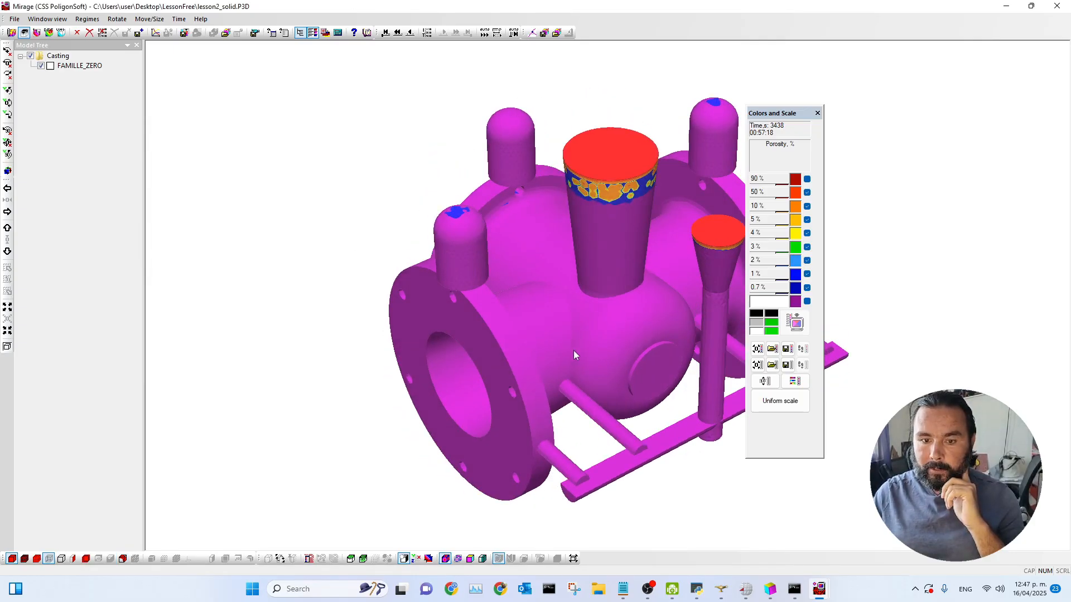
Step: Set the cast iso-surface at 1 % porosity to show the iso-surface and greater values
left_click(123, 558)
left_click_drag(499, 235, 366, 184)
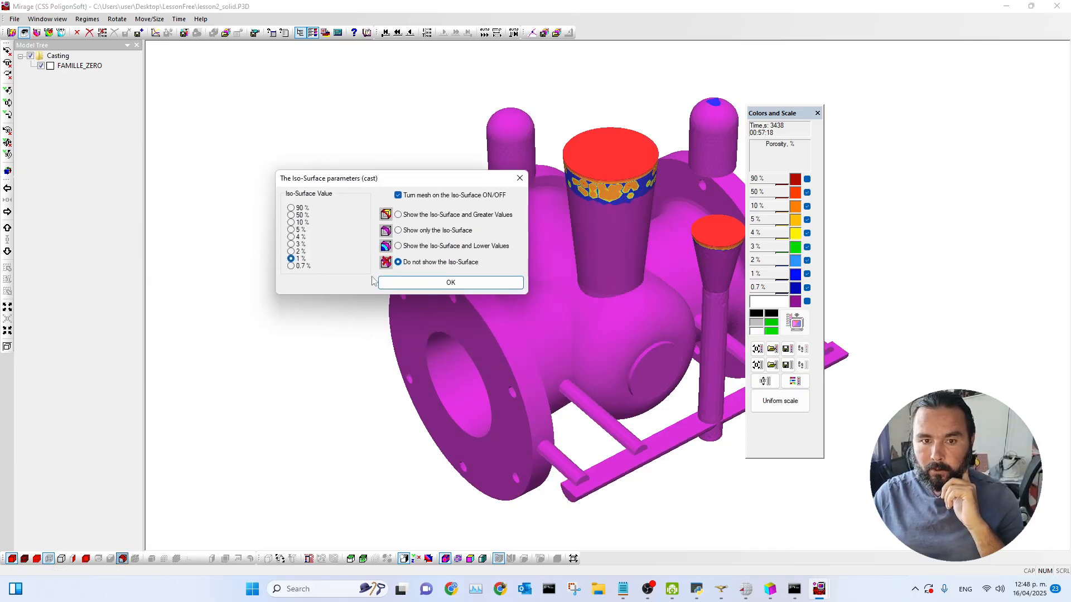
left_click(398, 215)
left_click(428, 282)
Step: Examine the porosity regions in the casting body and risers from several angles
left_click_drag(515, 341, 567, 286)
scroll(509, 290, "down", 3)
scroll(510, 290, "up", 6)
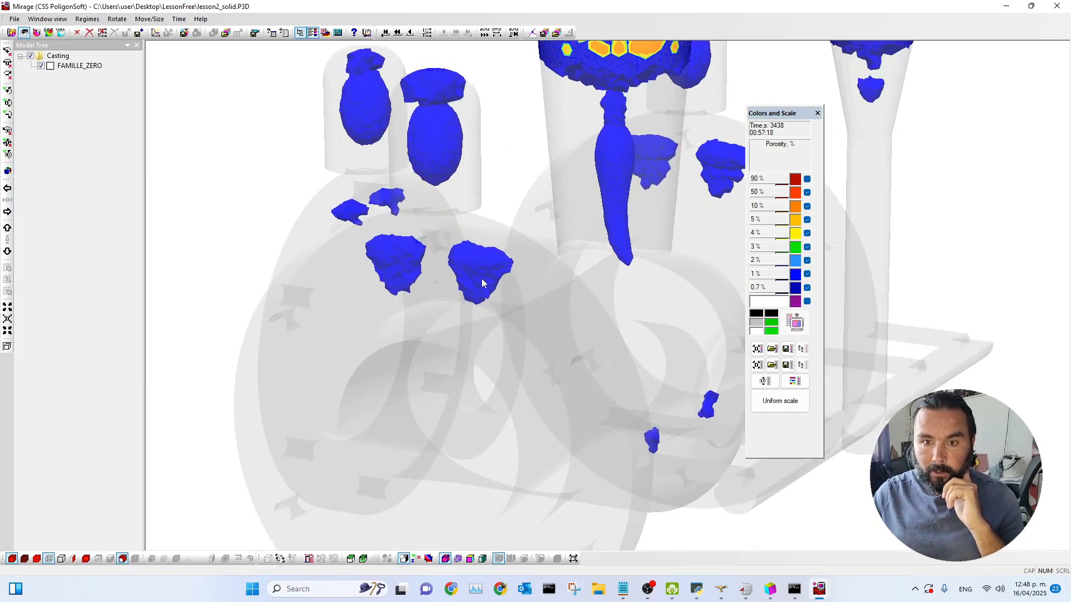
left_click_drag(654, 426, 605, 453)
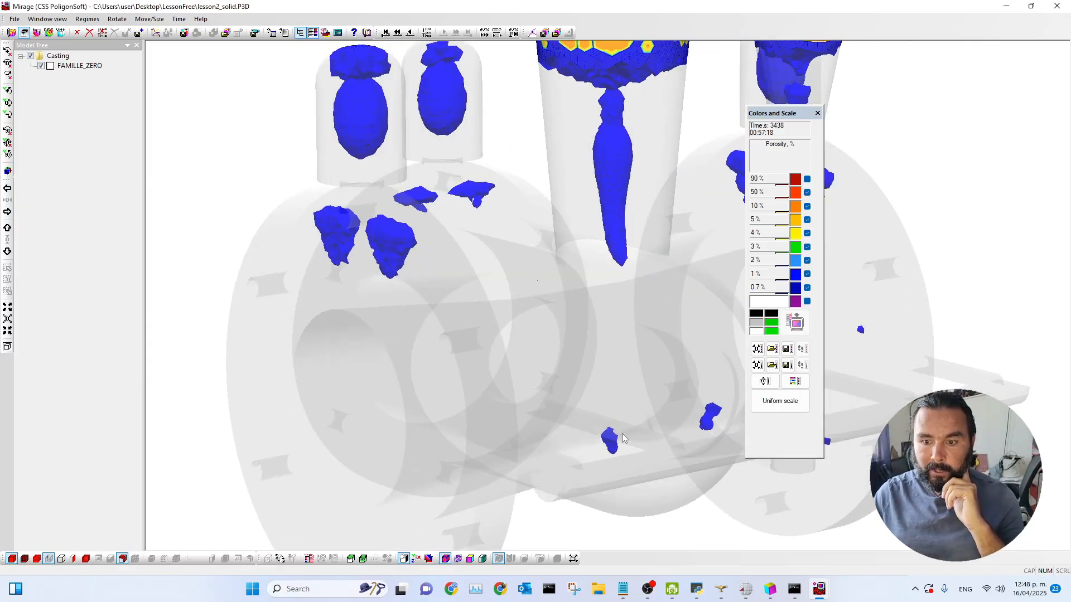
left_click_drag(669, 372, 637, 369)
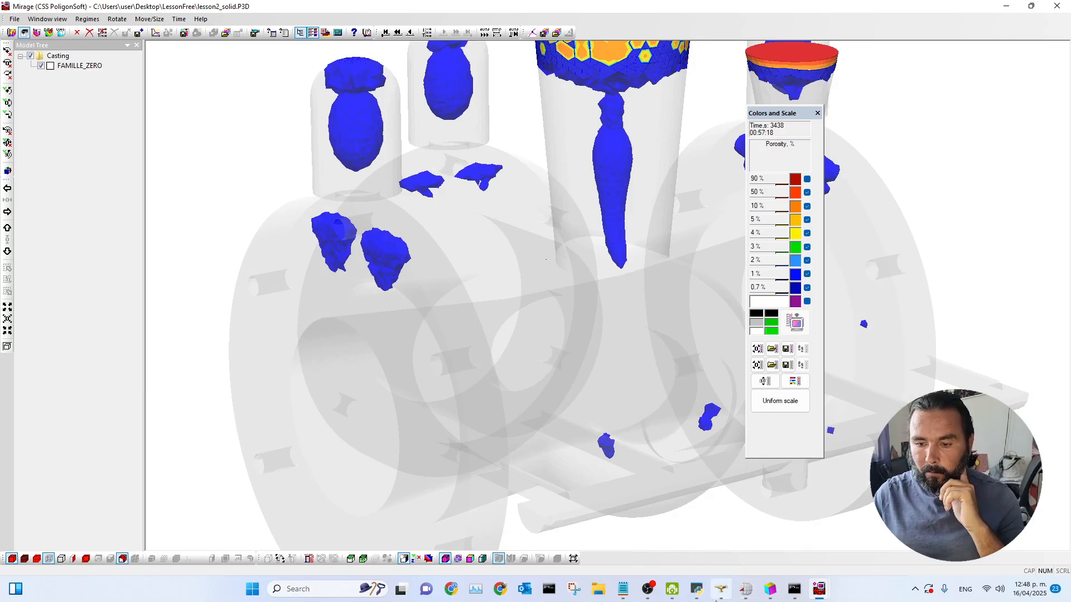
Step: Switch back to the temperature results window and advance to the next time step
mouse_move(818, 589)
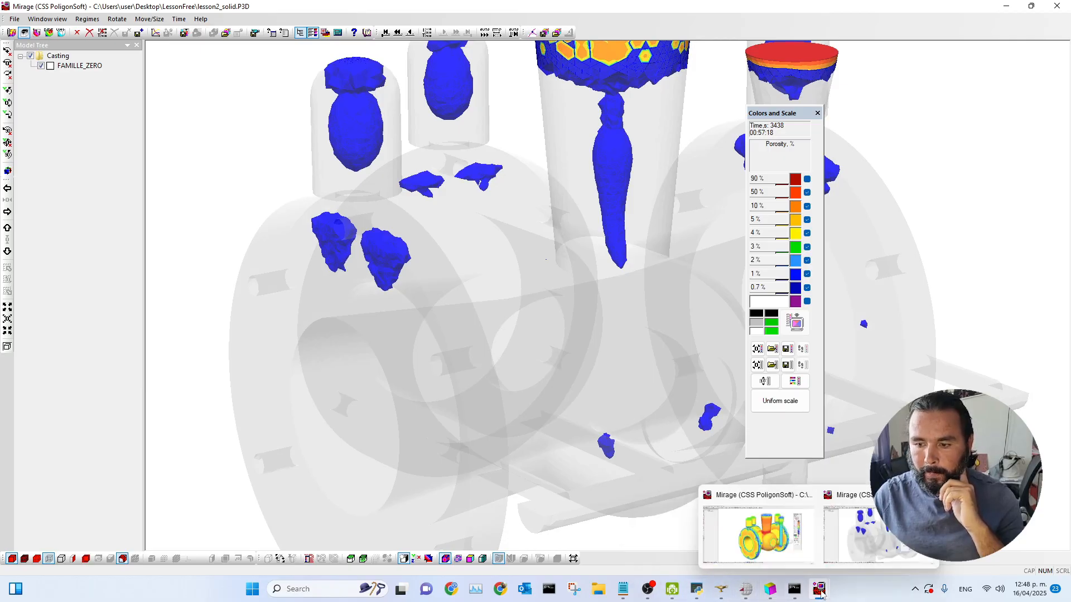
left_click(764, 518)
left_click(456, 33)
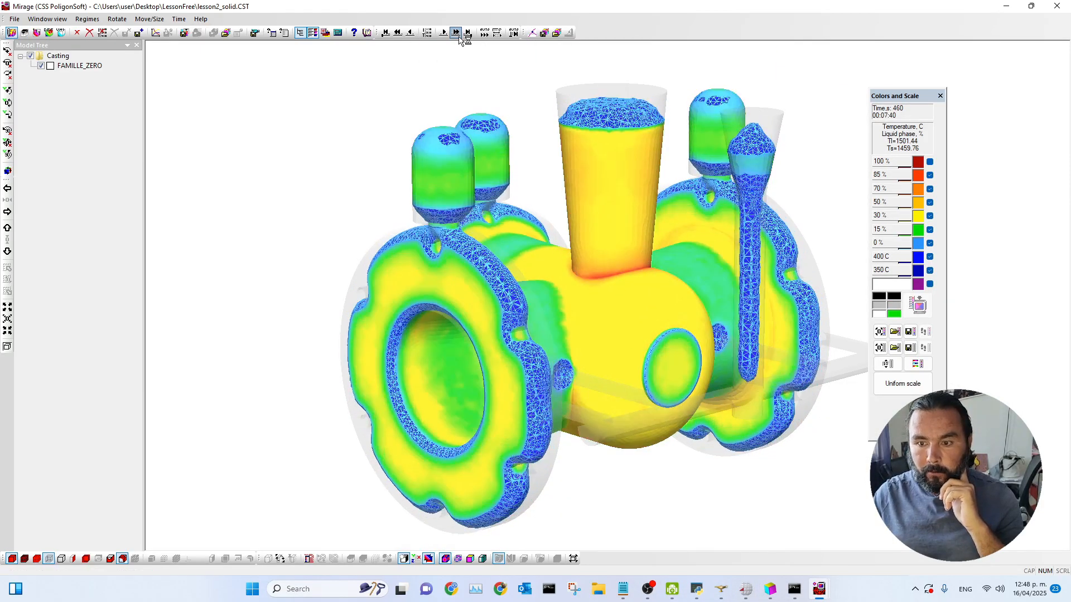
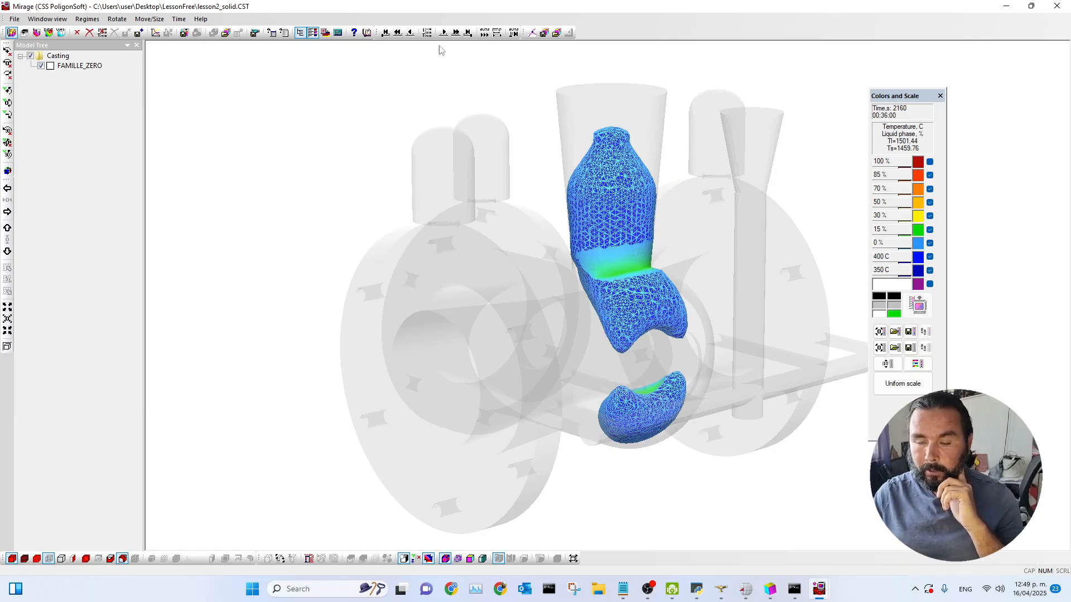
Step: Advance the temperature results by one more time step
left_click(457, 34)
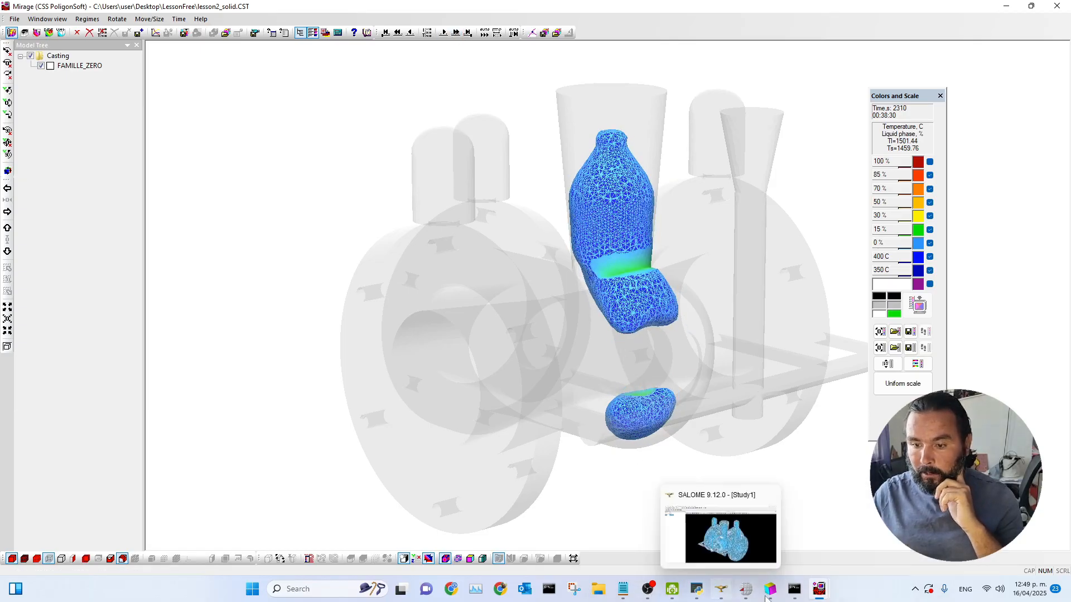
Step: Switch to the porosity results window and set the cast iso-surface to 5 % showing the iso-surface and greater values
left_click(859, 532)
left_click_drag(552, 353, 556, 370)
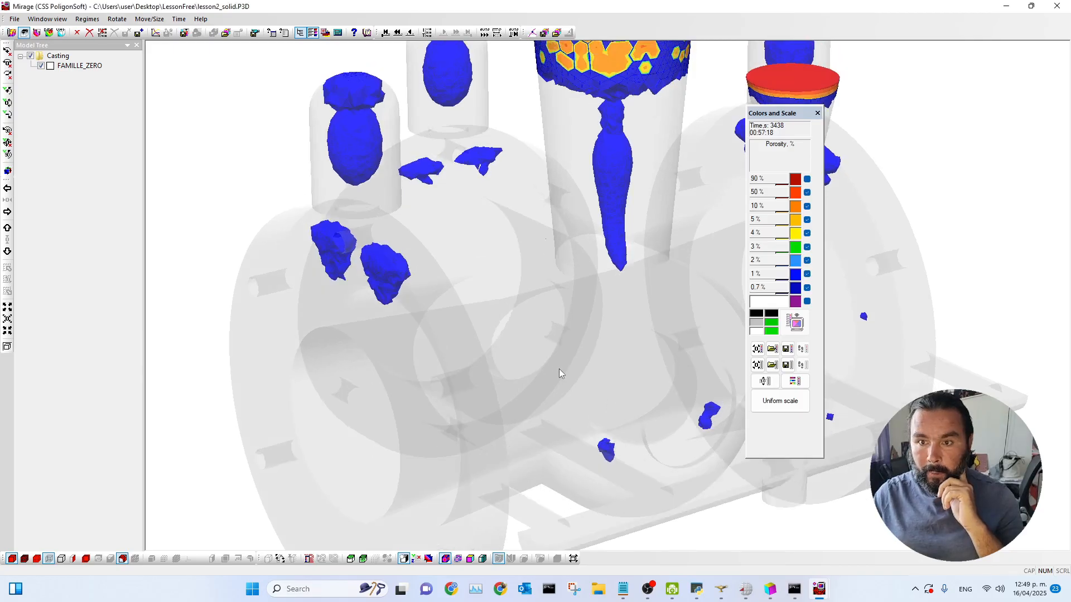
scroll(555, 371, "down", 2)
left_click(124, 558)
left_click(425, 283)
left_click(561, 338)
left_click_drag(434, 363, 451, 357)
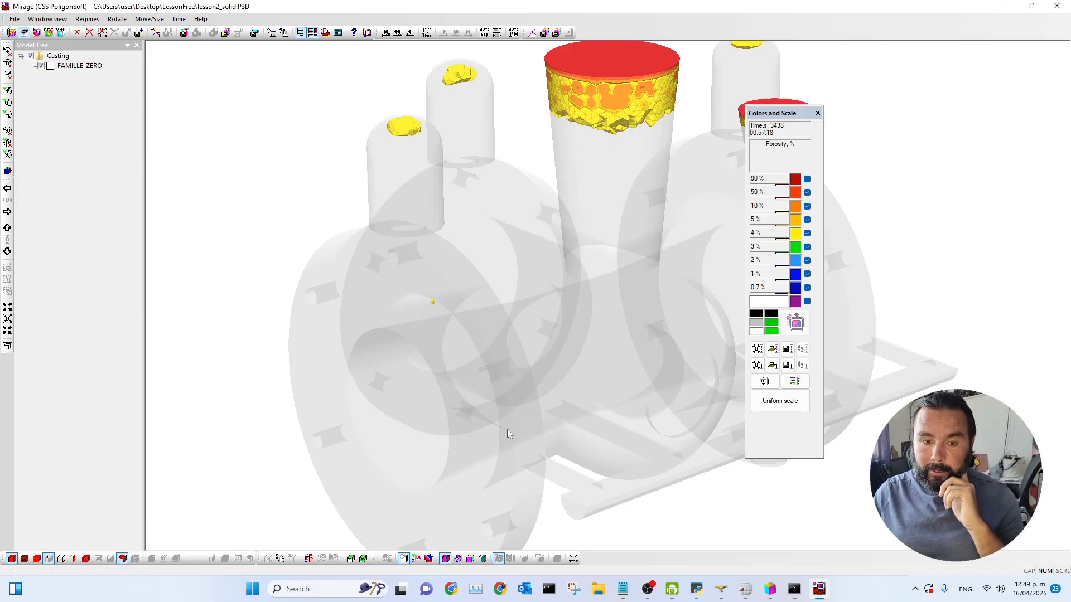
Step: Change the cast iso-surface value to 3 % porosity
left_click(125, 558)
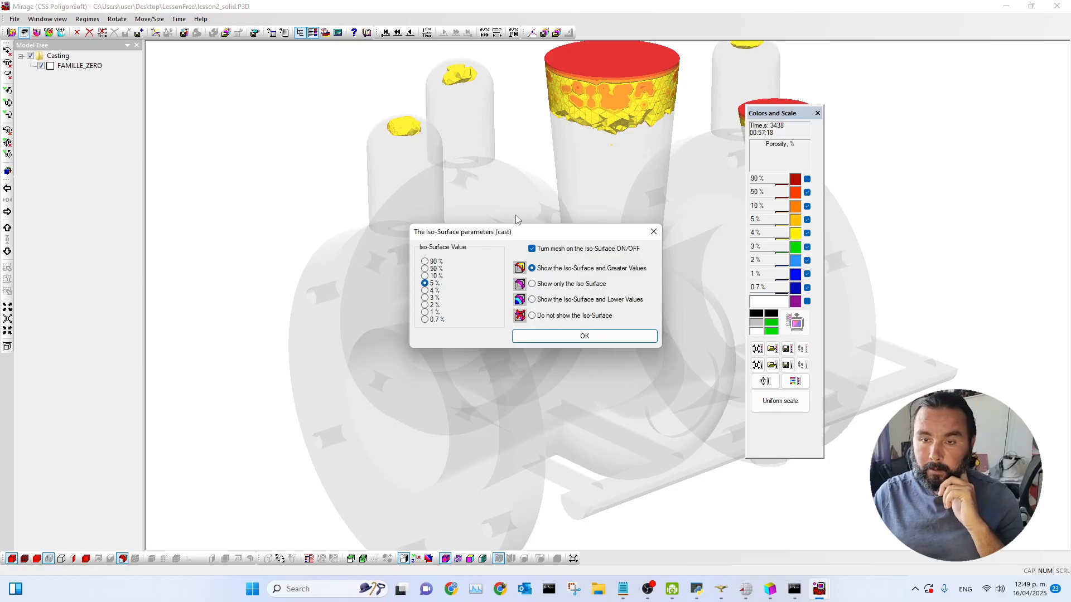
left_click_drag(527, 234, 286, 99)
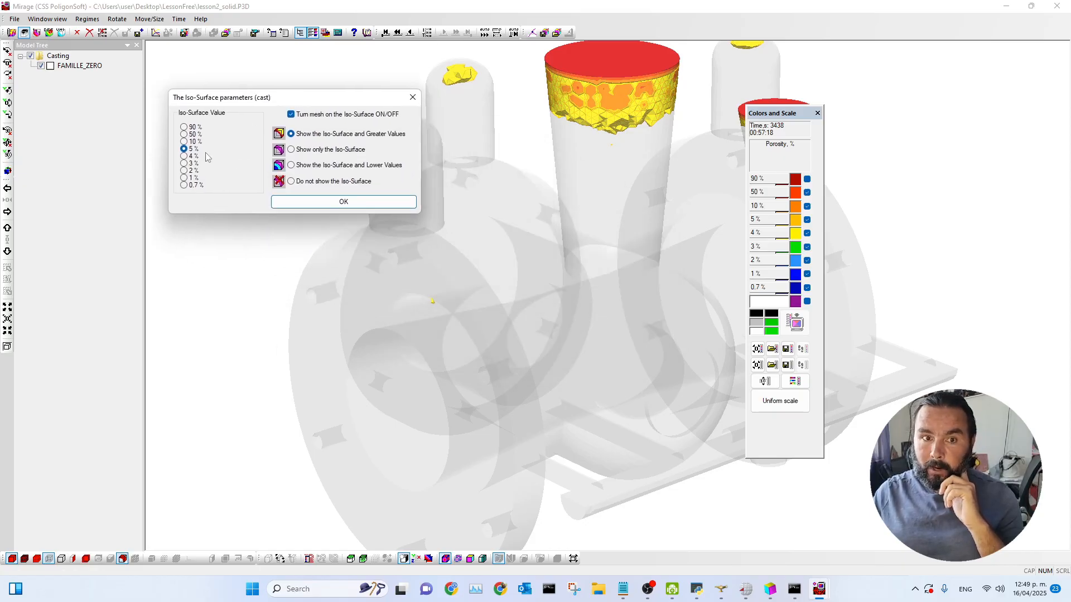
left_click(183, 163)
left_click(344, 201)
left_click_drag(507, 226, 494, 236)
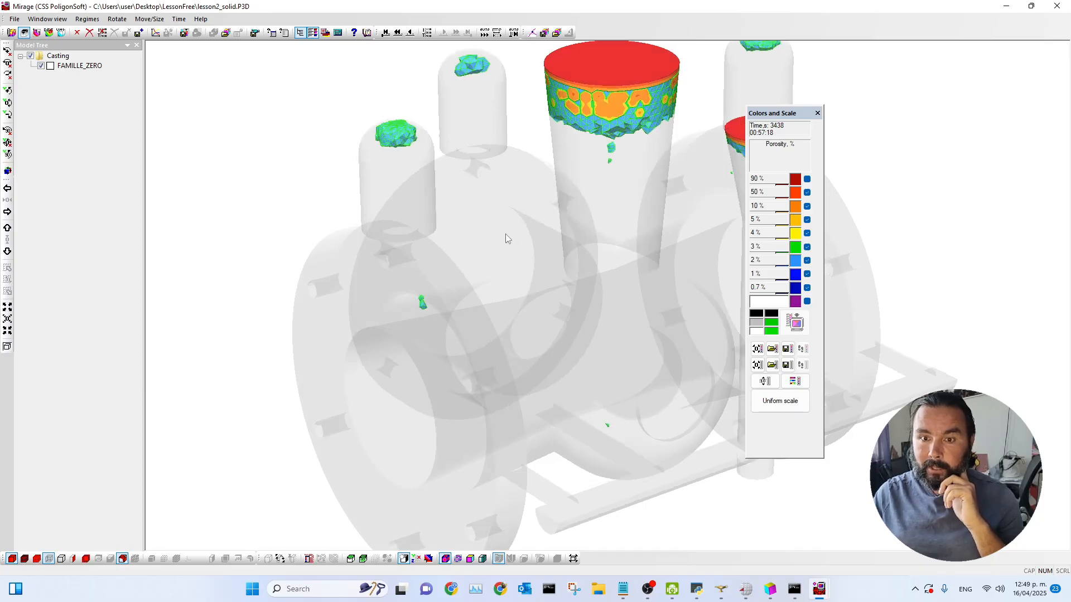
Step: Change the cast iso-surface value to 2 % porosity
left_click_drag(580, 246, 555, 293)
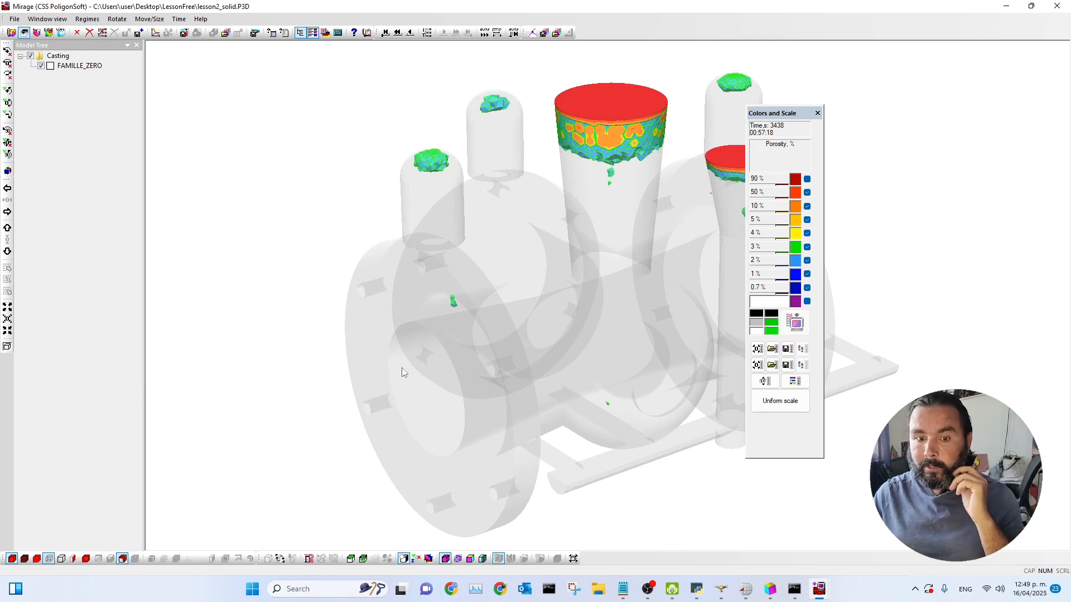
left_click(122, 559)
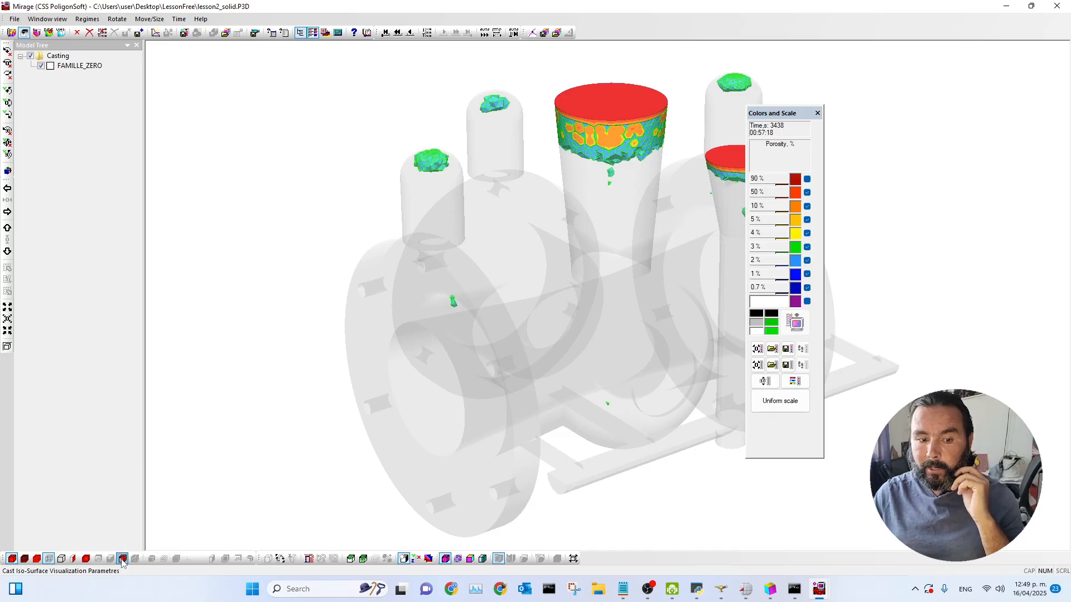
left_click(425, 305)
left_click(581, 337)
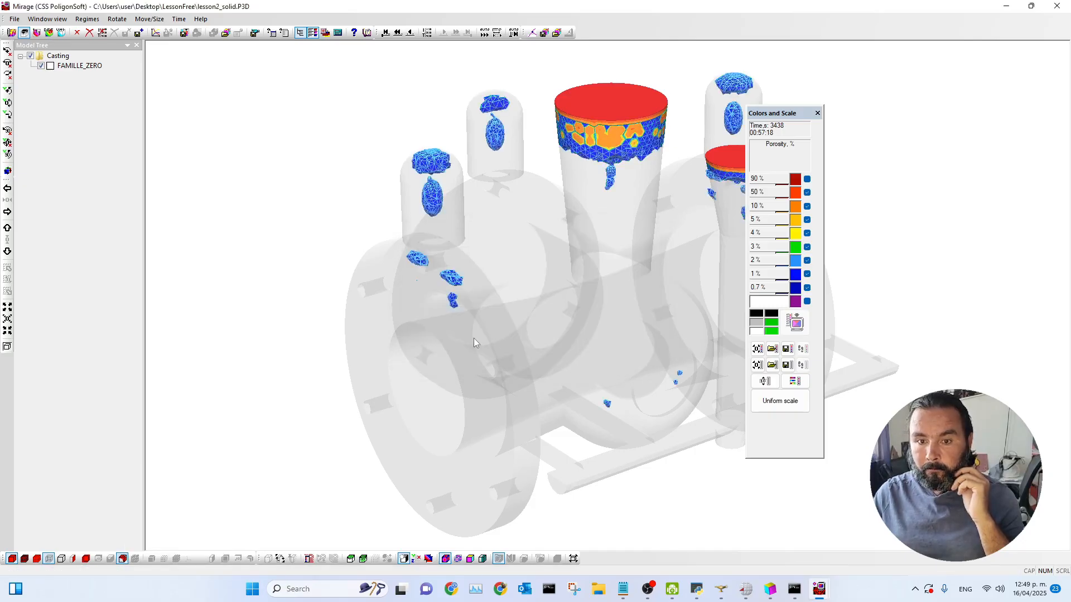
left_click_drag(474, 338, 494, 352)
Step: Launch a second Mirage window from the PoligonSoft launcher, open lesson2-1_solid.CST and maximize it
left_click(746, 589)
left_click_drag(122, 41, 215, 37)
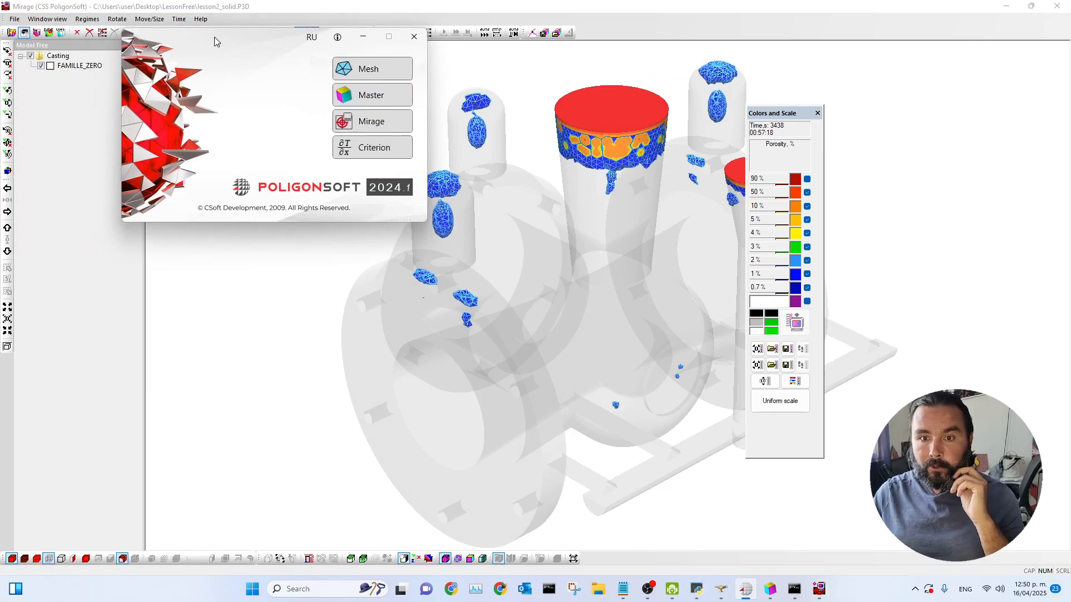
left_click(359, 123)
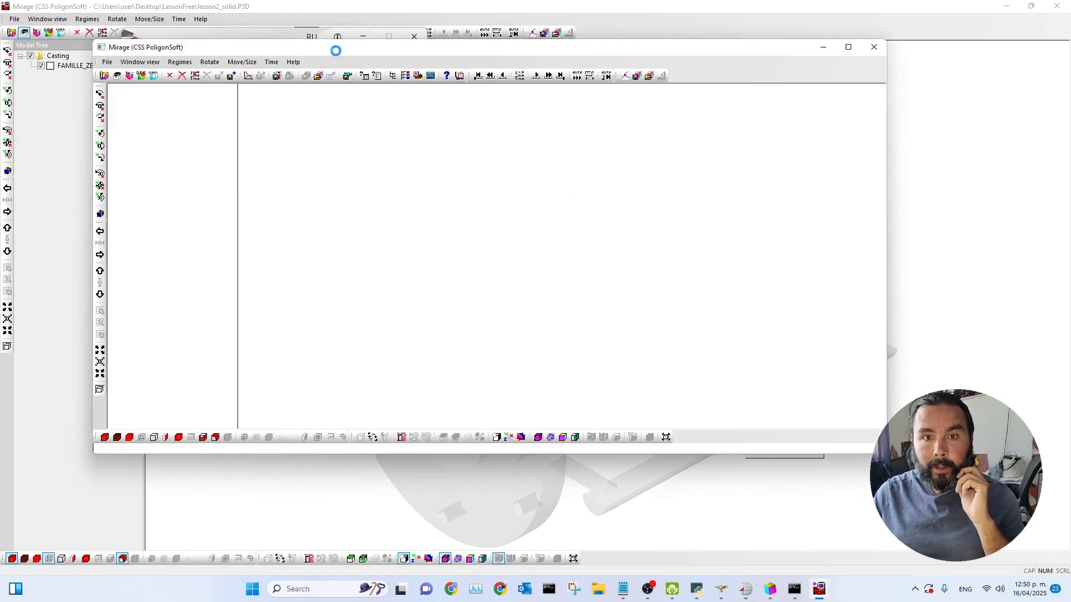
left_click(118, 78)
left_click(145, 103)
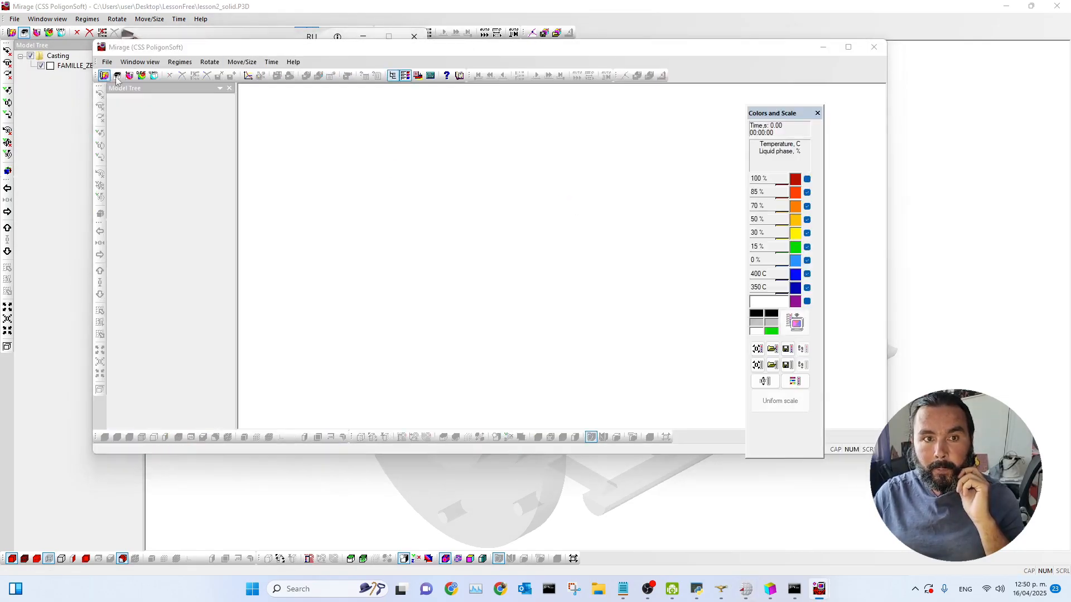
left_click(409, 223)
left_click(730, 363)
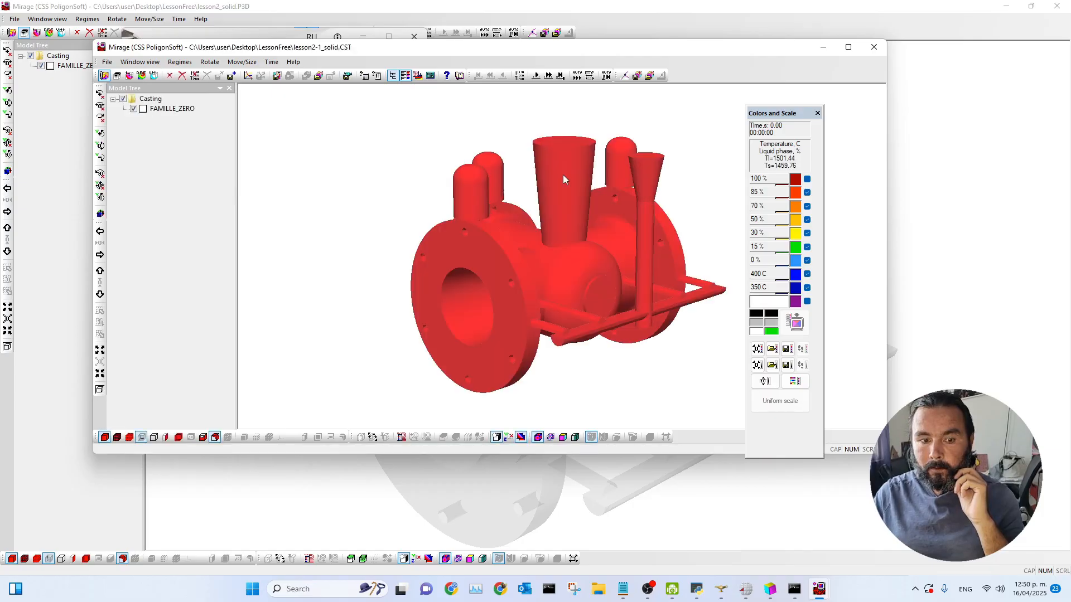
left_click(849, 46)
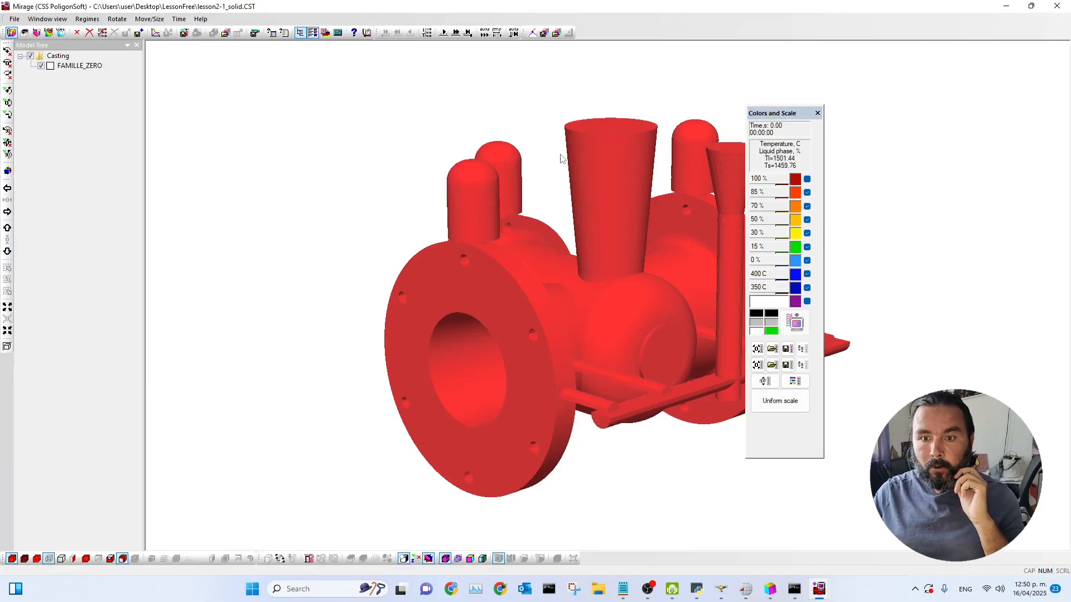
Step: Toggle automatic time-step playback to animate the temperature results of the new variant
left_click(485, 33)
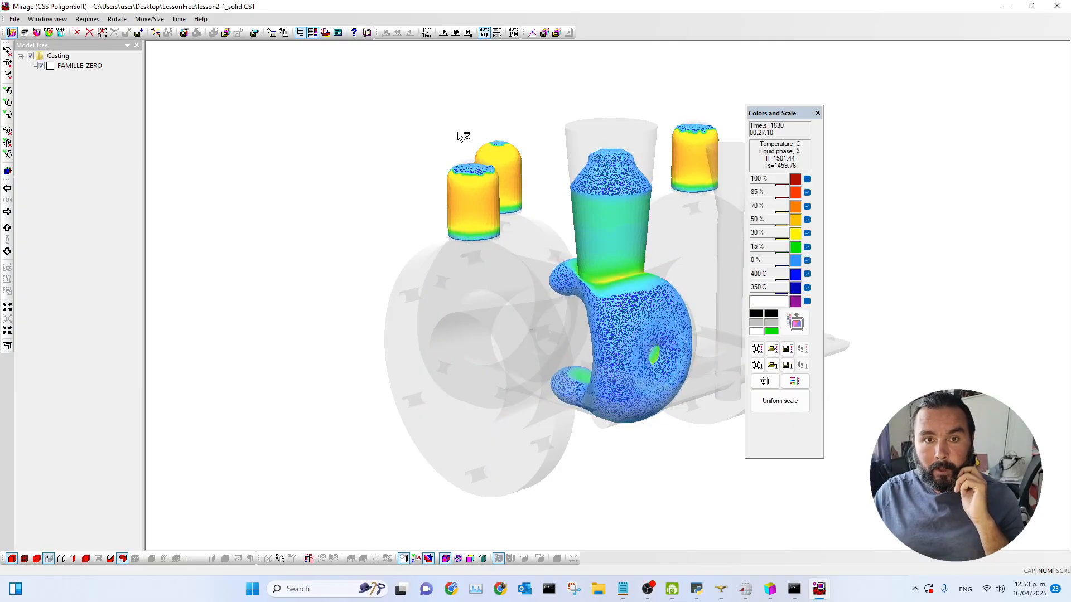
left_click(484, 32)
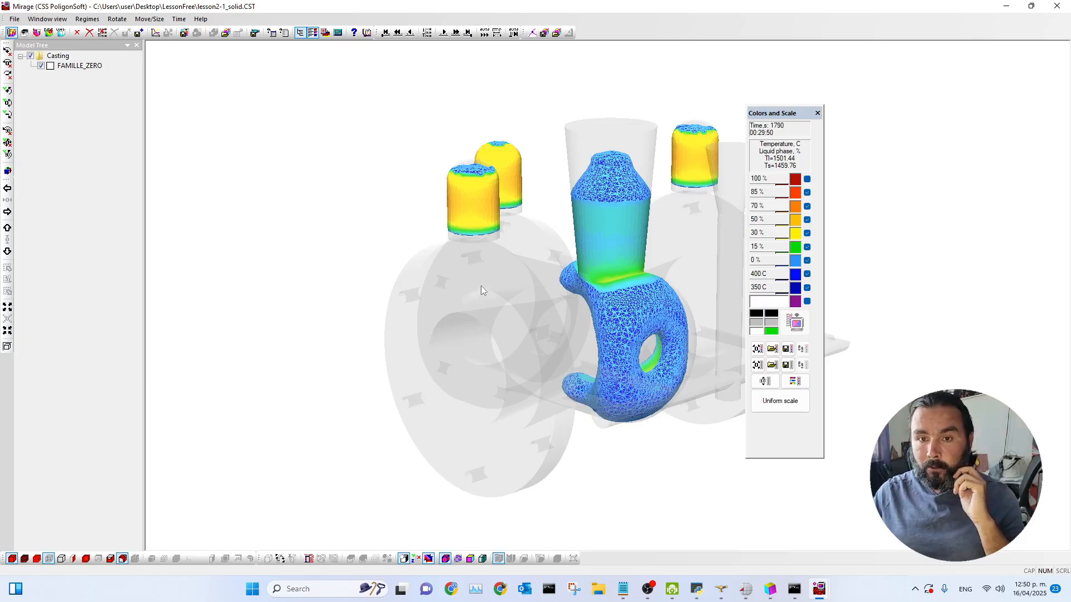
Step: Return to the first time step and advance forward through several time steps
left_click(385, 32)
left_click_drag(499, 305, 499, 306)
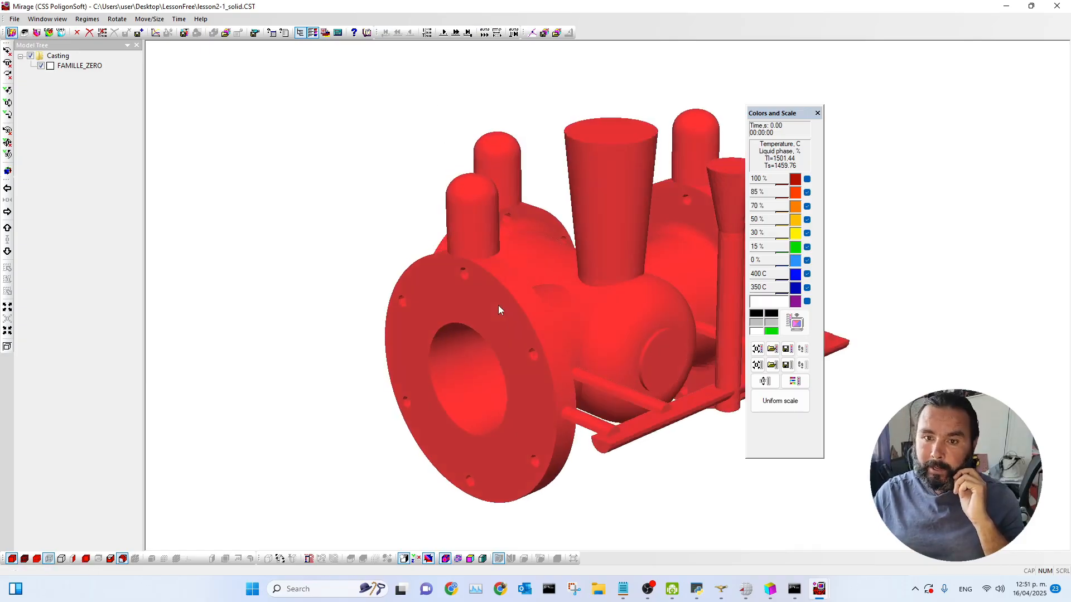
scroll(467, 260, "down", 1)
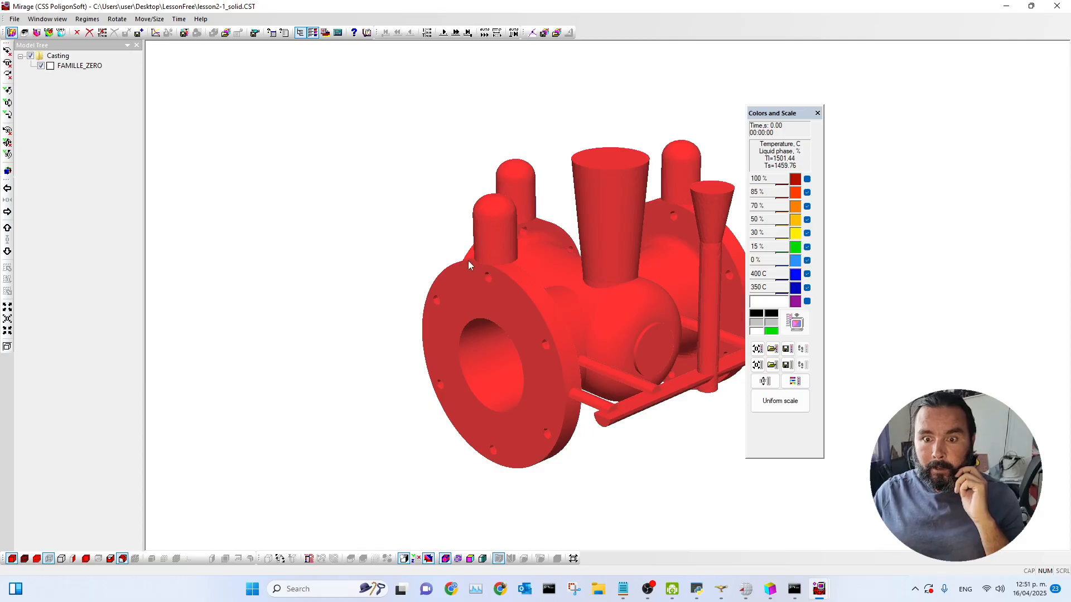
scroll(464, 267, "up", 3)
left_click(457, 36)
left_click(457, 37)
left_click(457, 37)
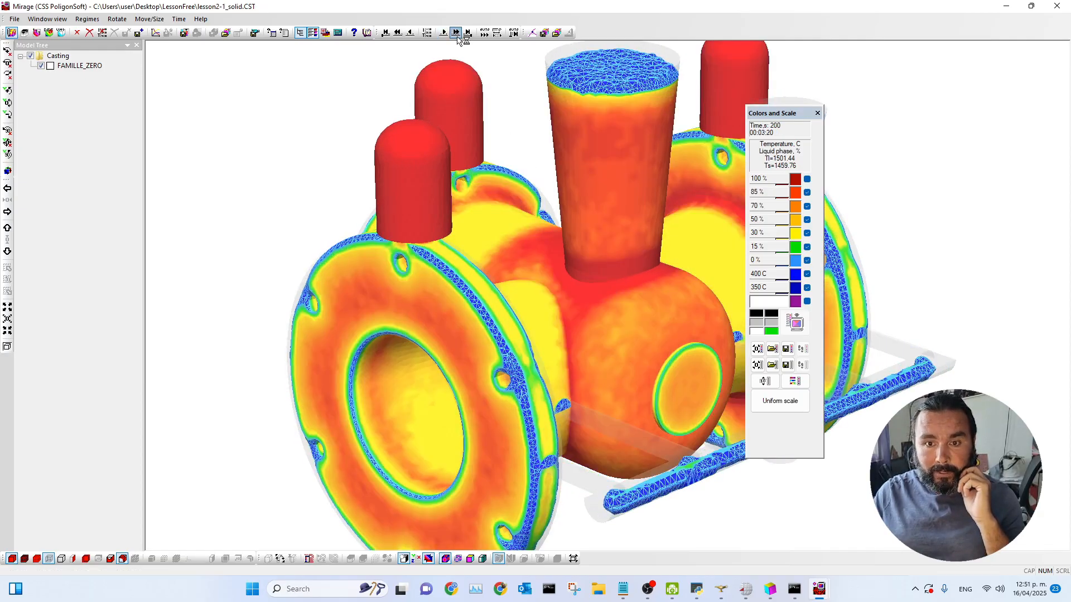
left_click(457, 37)
Step: Examine the flange area beneath the small riser up close
left_click_drag(438, 275, 443, 272)
scroll(443, 272, "up", 6)
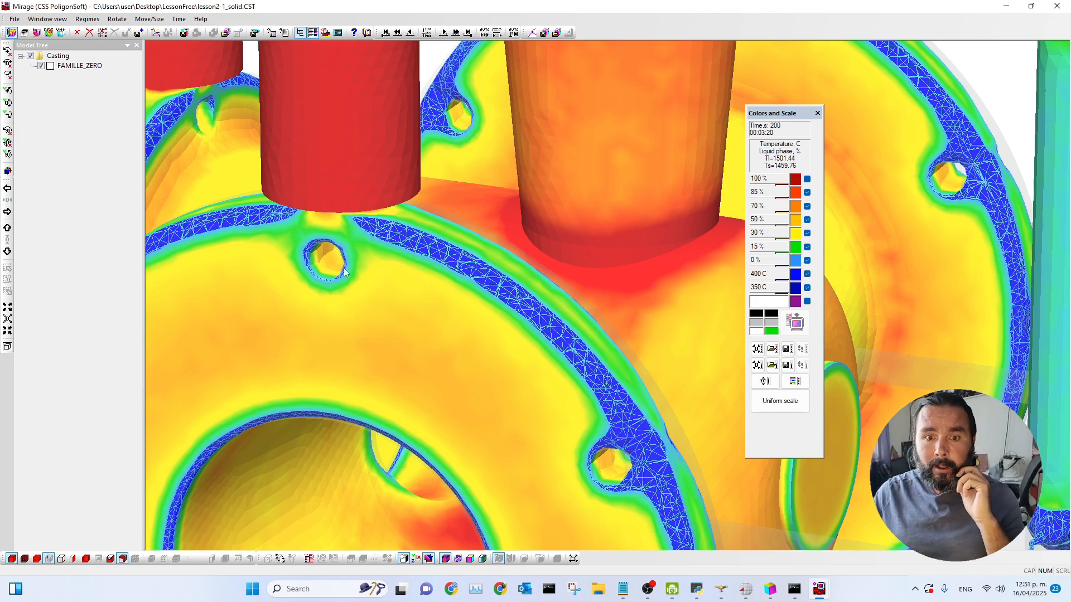
scroll(393, 255, "down", 2)
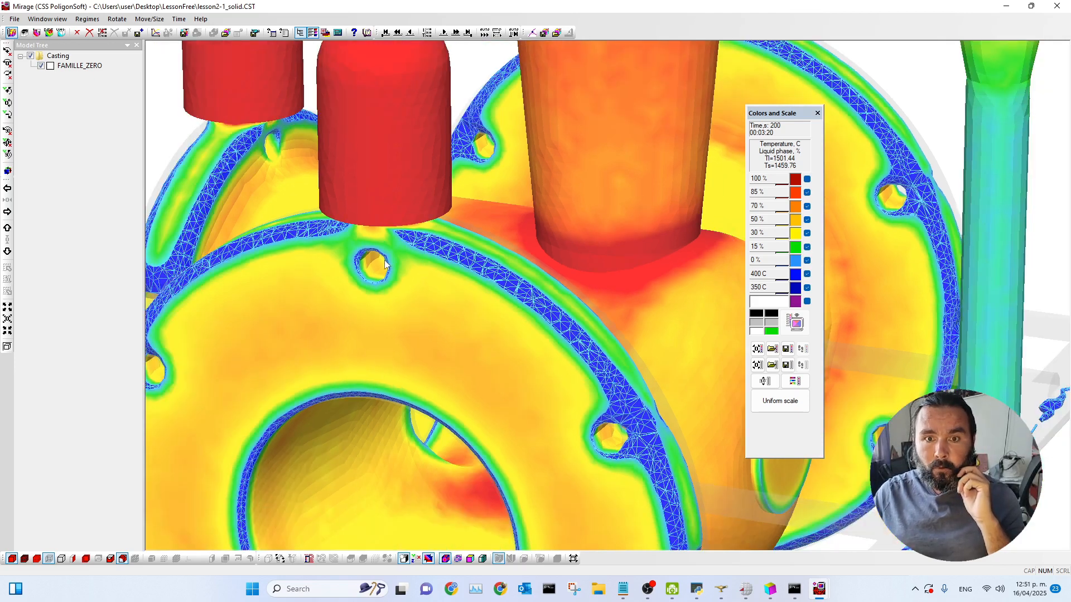
scroll(383, 260, "down", 2)
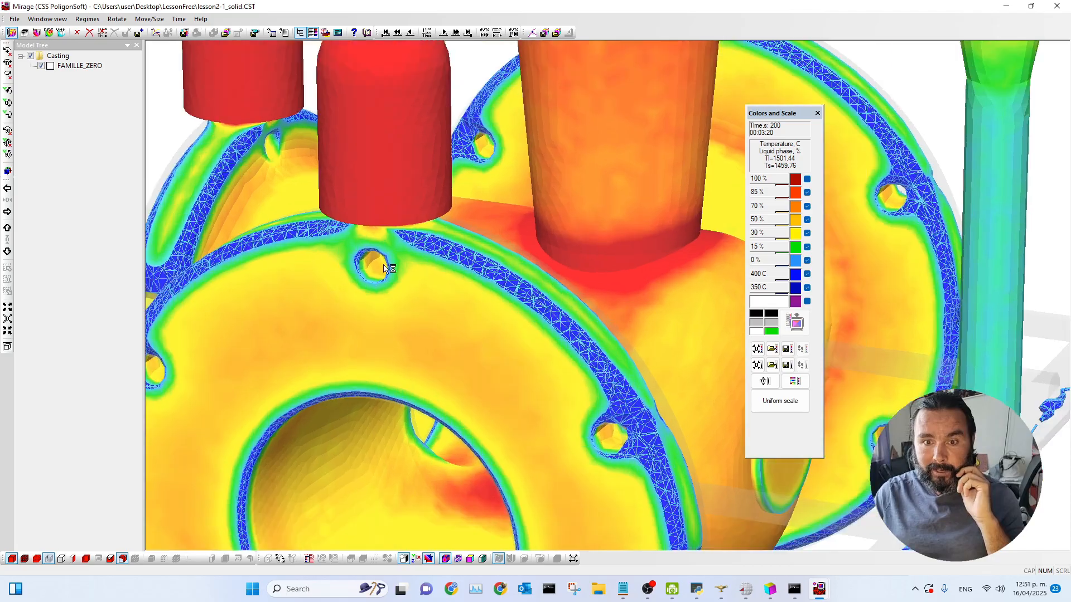
scroll(326, 272, "up", 3)
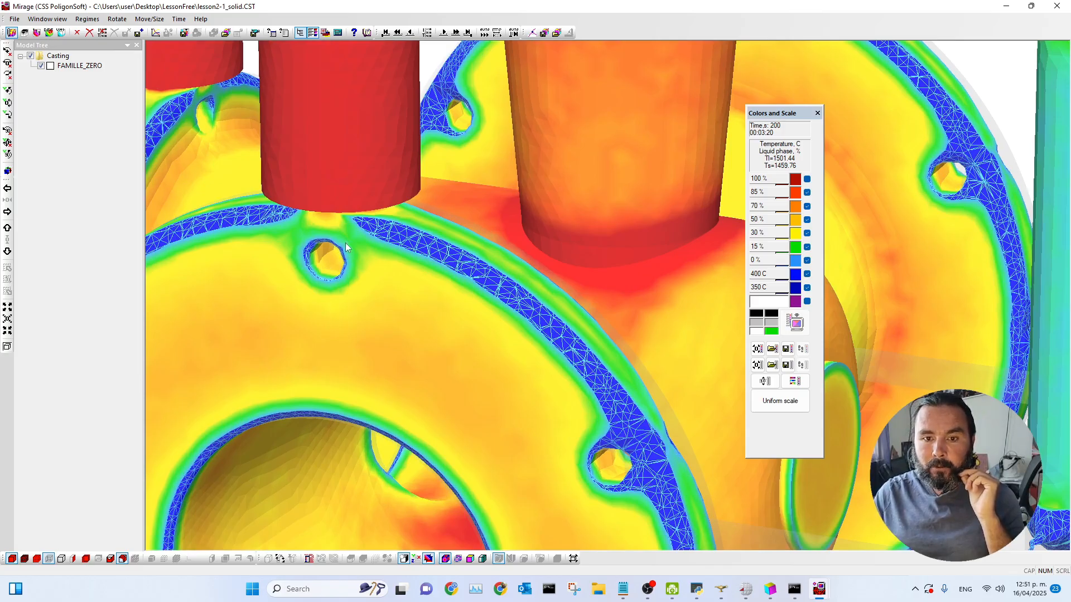
scroll(369, 262, "down", 1)
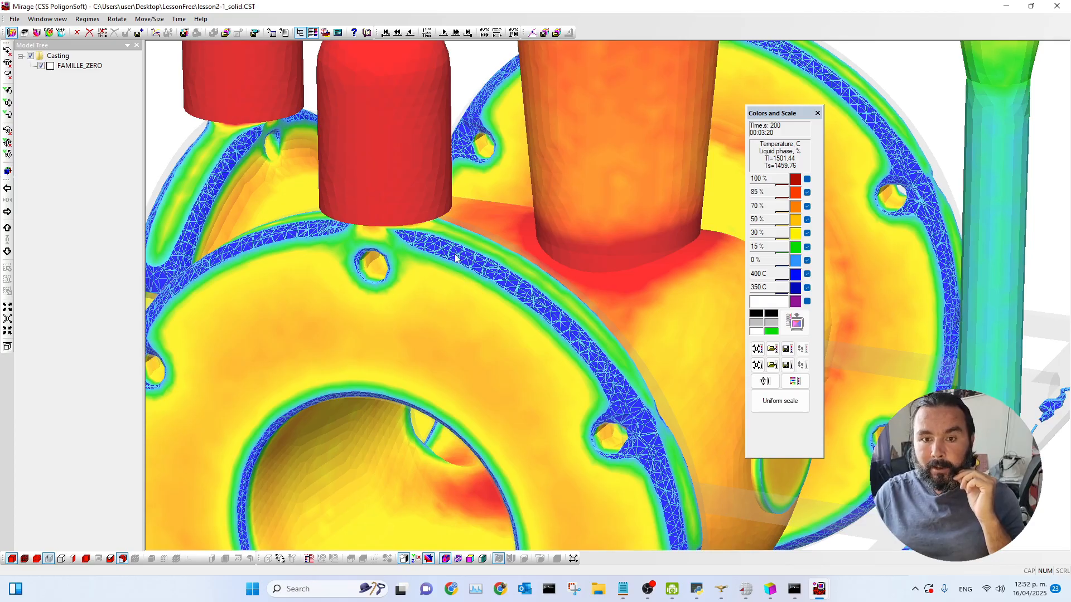
Step: Step forward and back through time steps to follow solidification around the flange below the riser
left_click(443, 33)
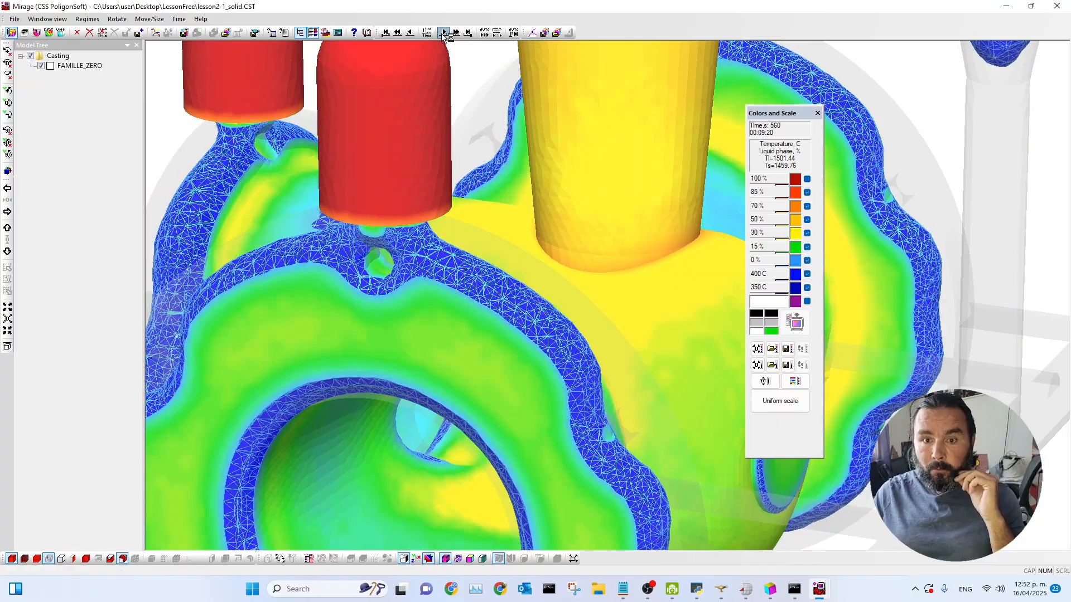
left_click(442, 33)
left_click(442, 33)
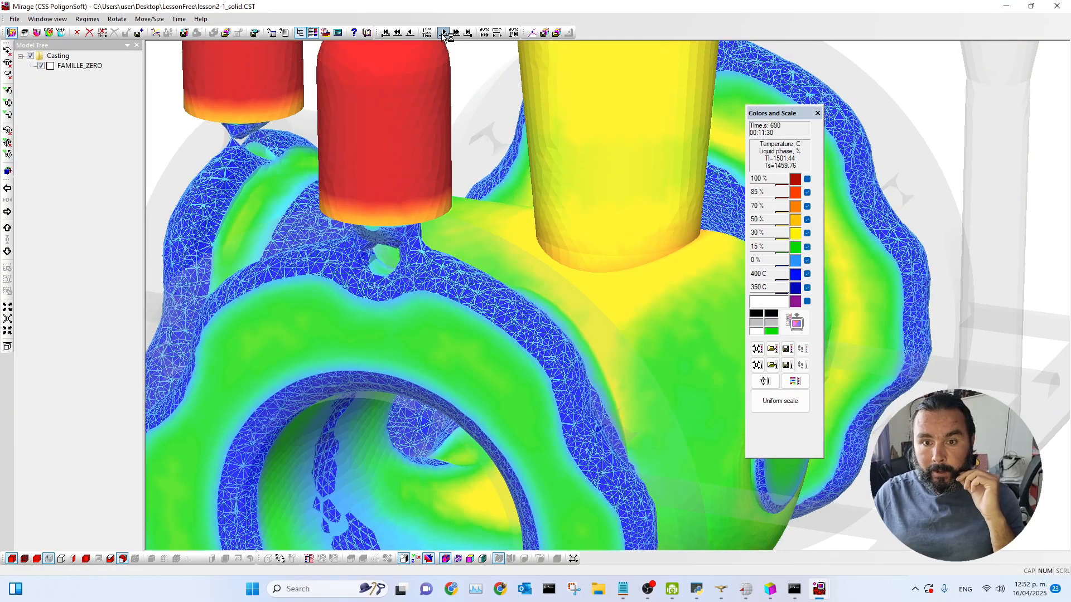
left_click(442, 34)
left_click(442, 34)
left_click_drag(477, 247, 394, 190)
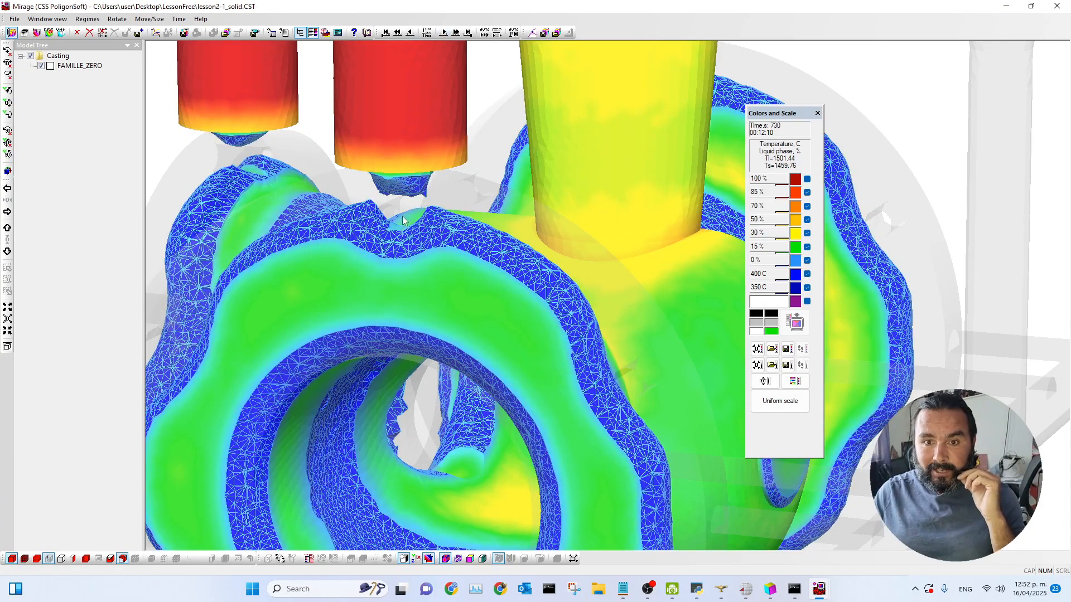
left_click_drag(402, 215, 397, 260)
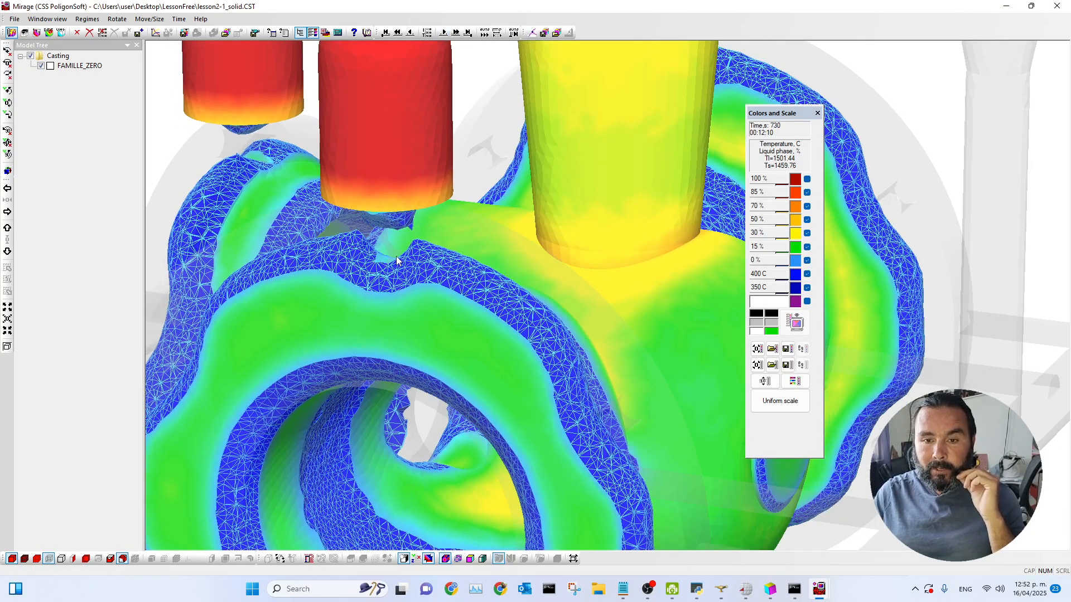
left_click(410, 32)
left_click(407, 36)
left_click(407, 35)
left_click(408, 35)
left_click(407, 35)
left_click_drag(444, 230, 437, 246)
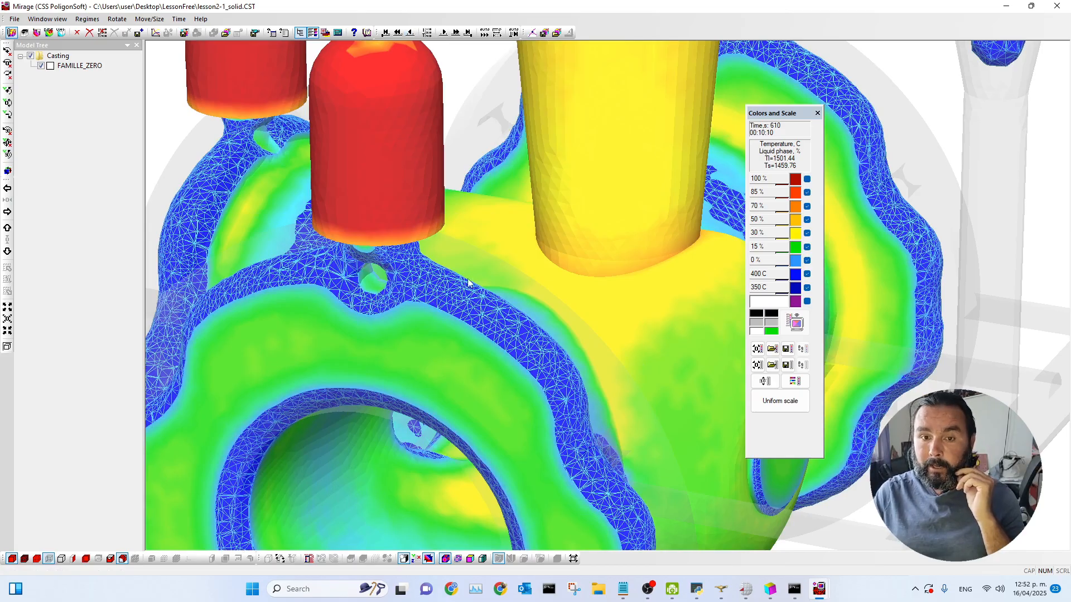
left_click_drag(471, 281, 464, 283)
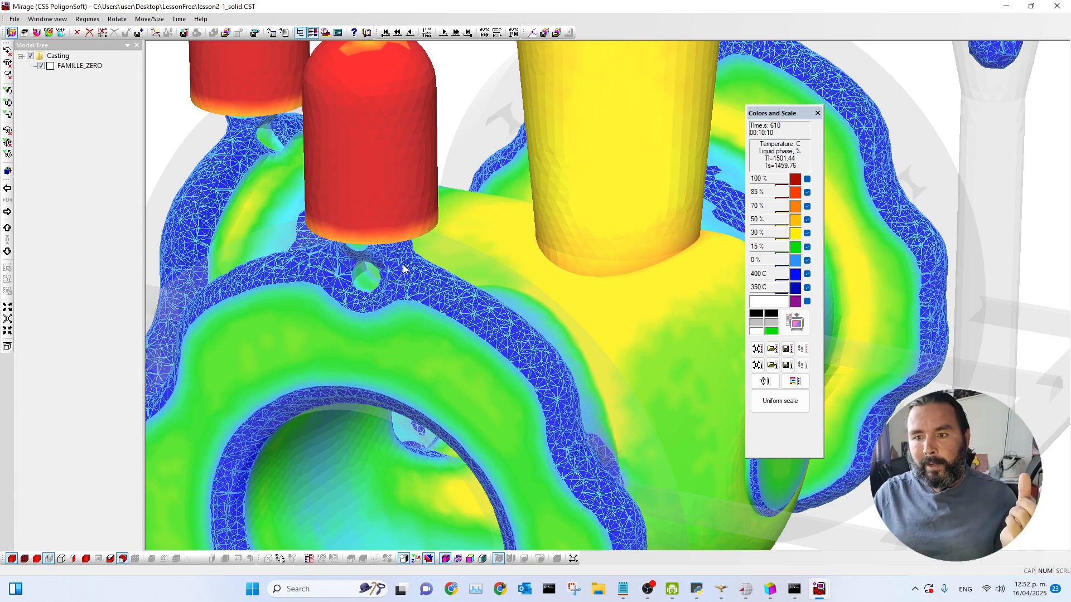
Step: Return the temperature results to the first time step and view the whole casting
left_click(385, 32)
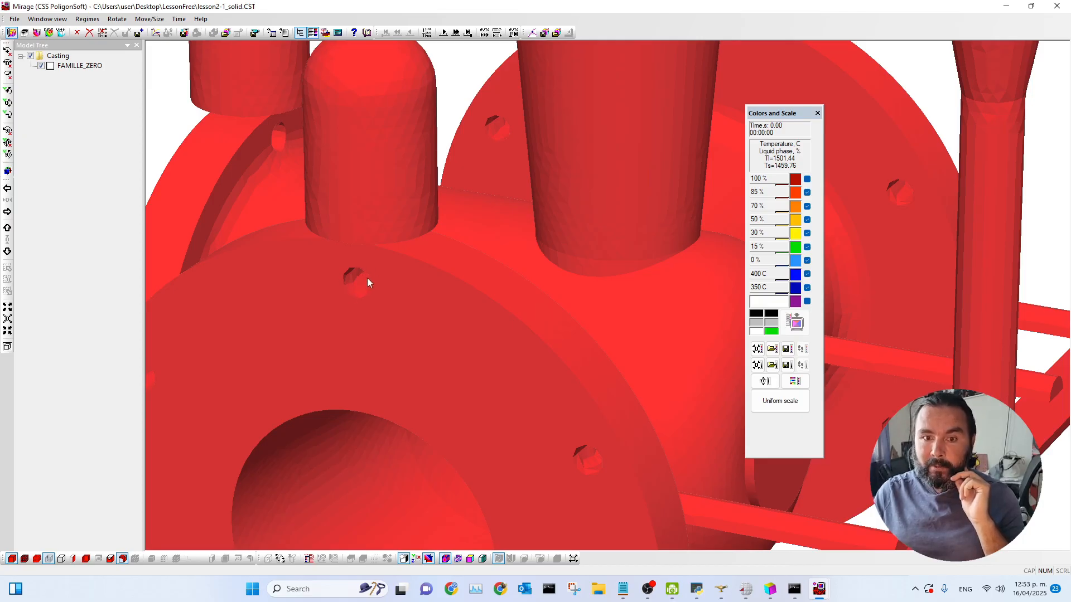
left_click_drag(336, 300, 343, 309)
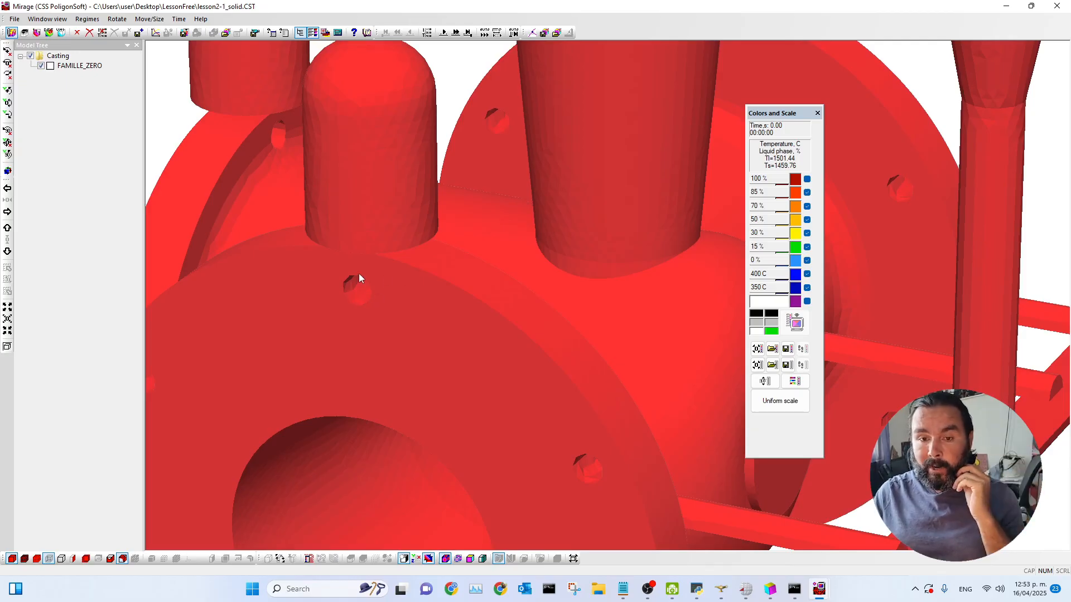
left_click_drag(452, 329, 358, 328)
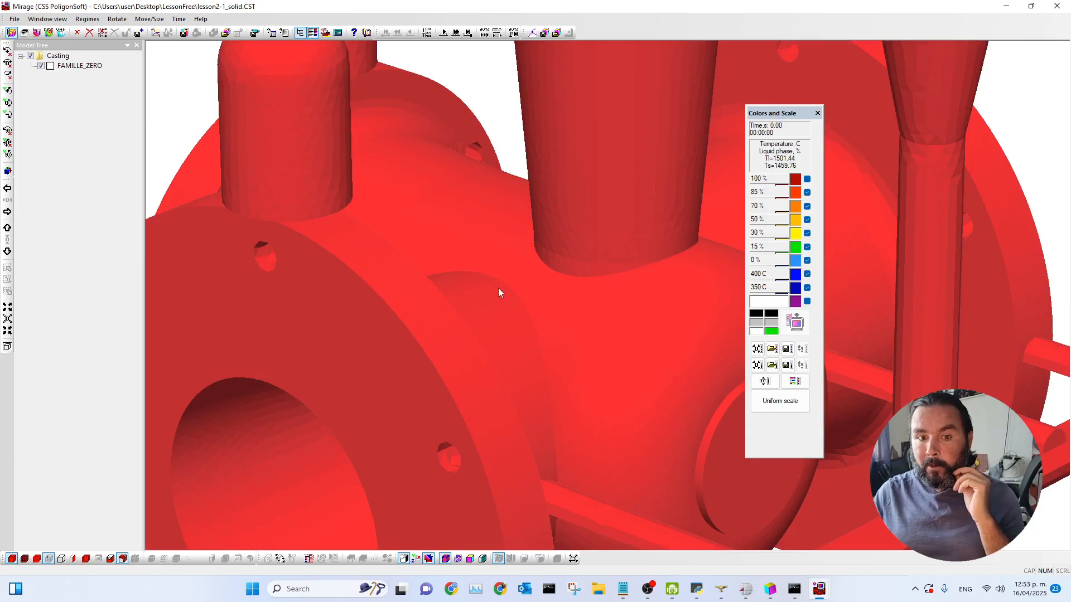
scroll(548, 290, "down", 5)
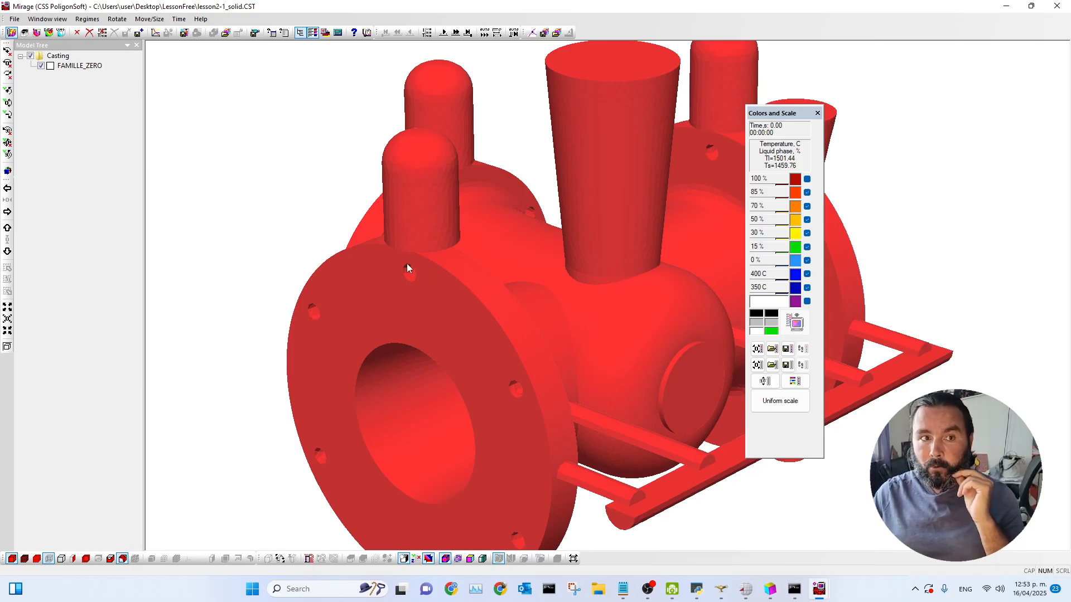
Step: Load the porosity results file lesson2-1_solid.P3D and jump to the final time step
left_click(25, 34)
left_click(145, 158)
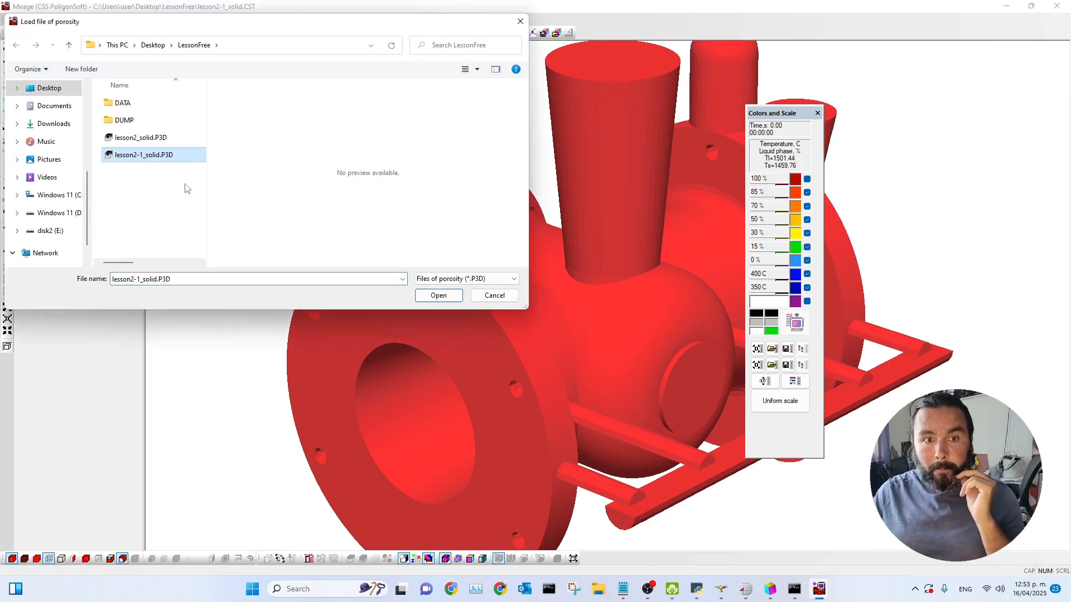
left_click(445, 298)
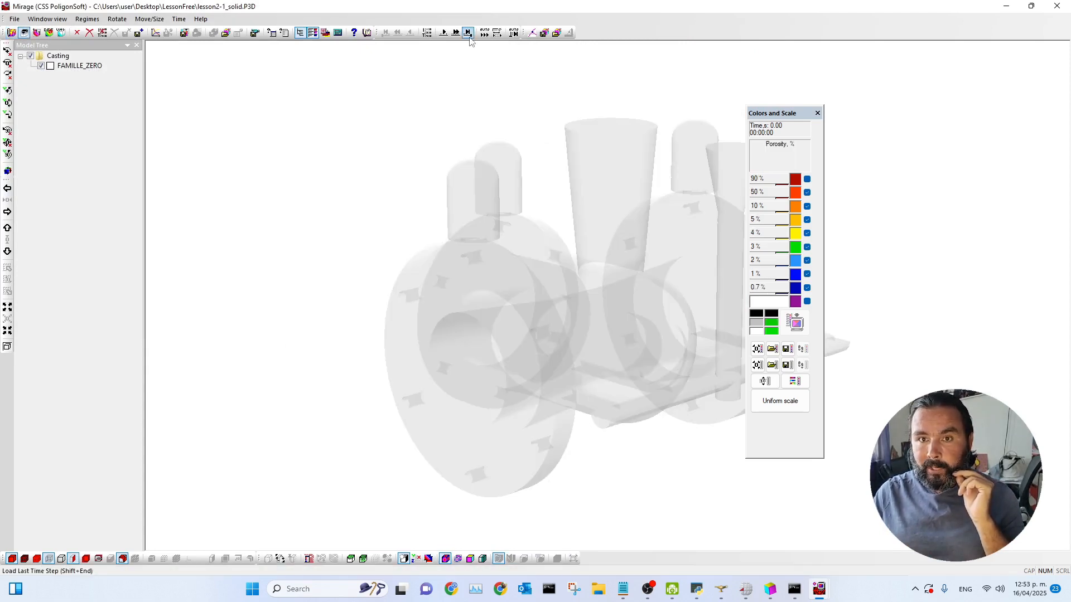
left_click(468, 35)
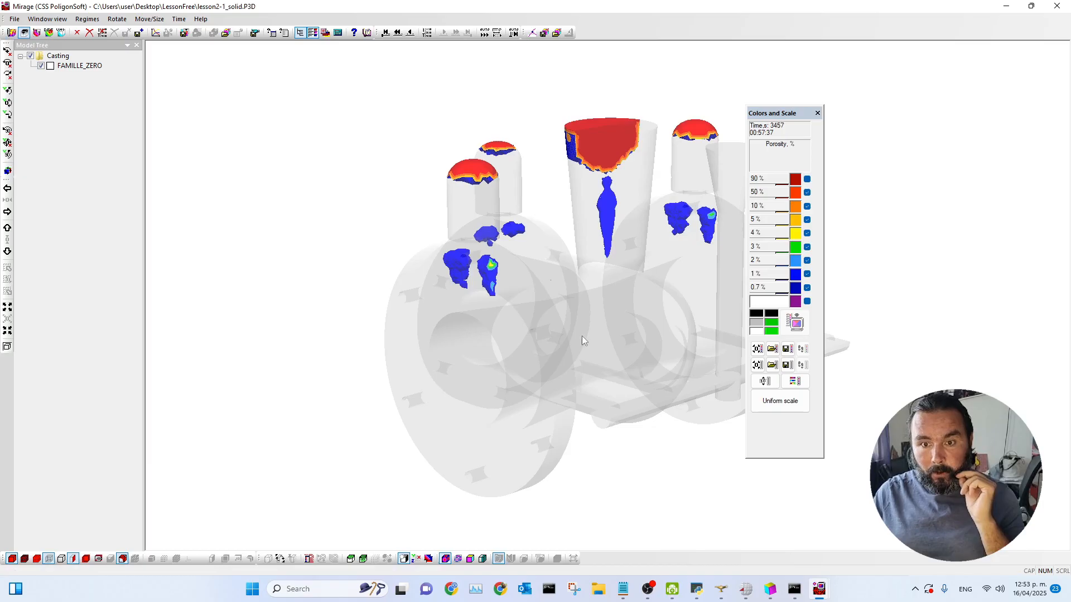
Step: Arrange the lesson2 and lesson2-1 porosity windows side by side for comparison
double_click(711, 10)
left_click_drag(1068, 1, 1070, 0)
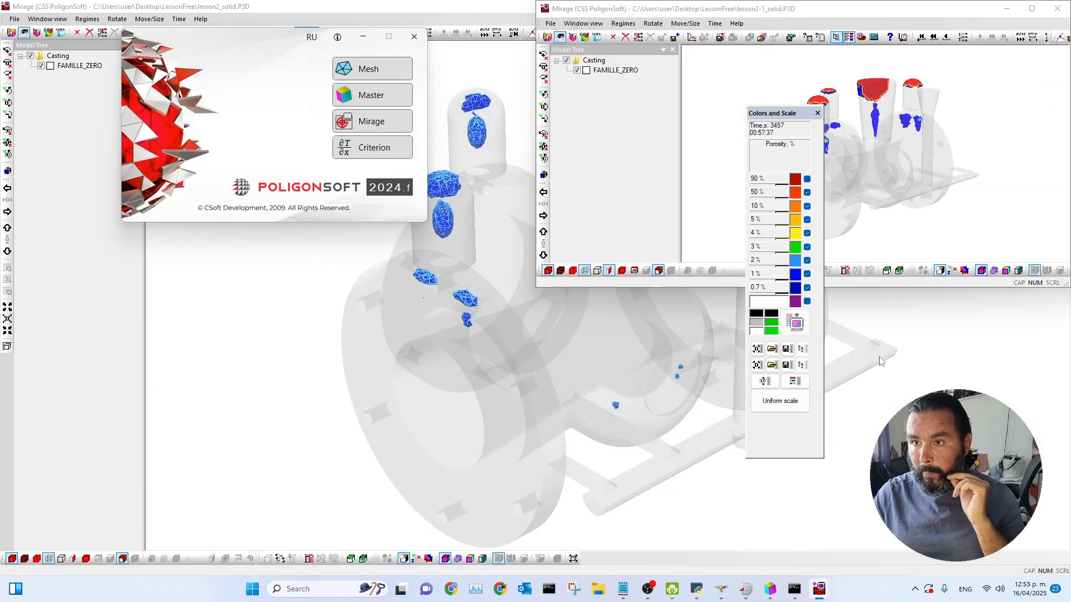
left_click(692, 89)
left_click_drag(645, 288, 651, 575)
left_click(819, 589)
left_click(832, 553)
left_click_drag(693, 17, 1, 2)
left_click_drag(411, 288, 411, 575)
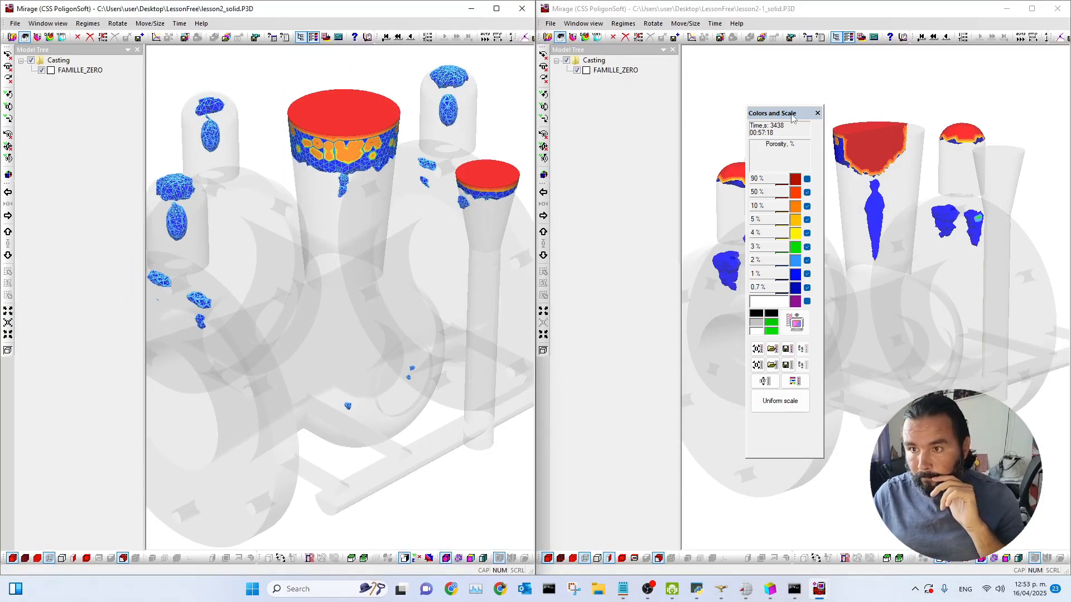
Step: Apply a 2% iso-surface showing greater values with mesh to the lesson2-1 porosity model
left_click_drag(790, 113, 619, 78)
left_click(713, 363)
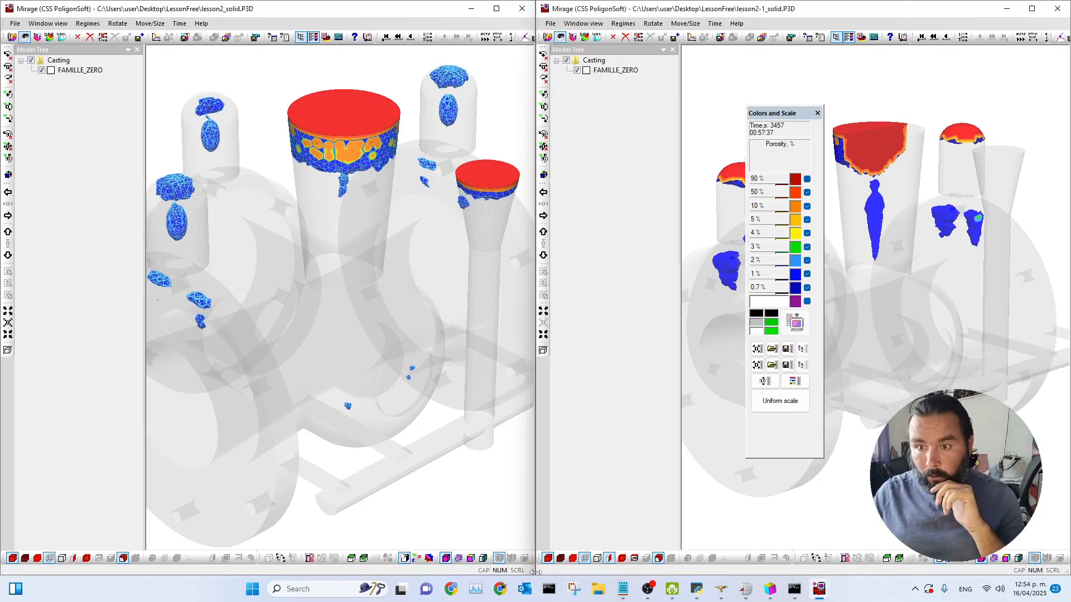
left_click(103, 558)
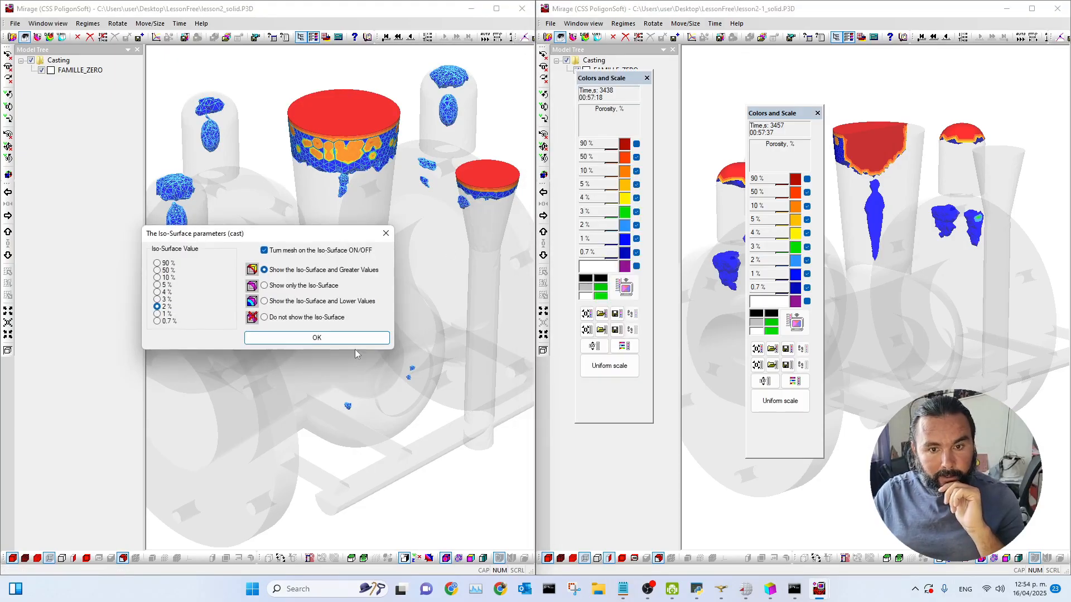
left_click(727, 479)
left_click(659, 560)
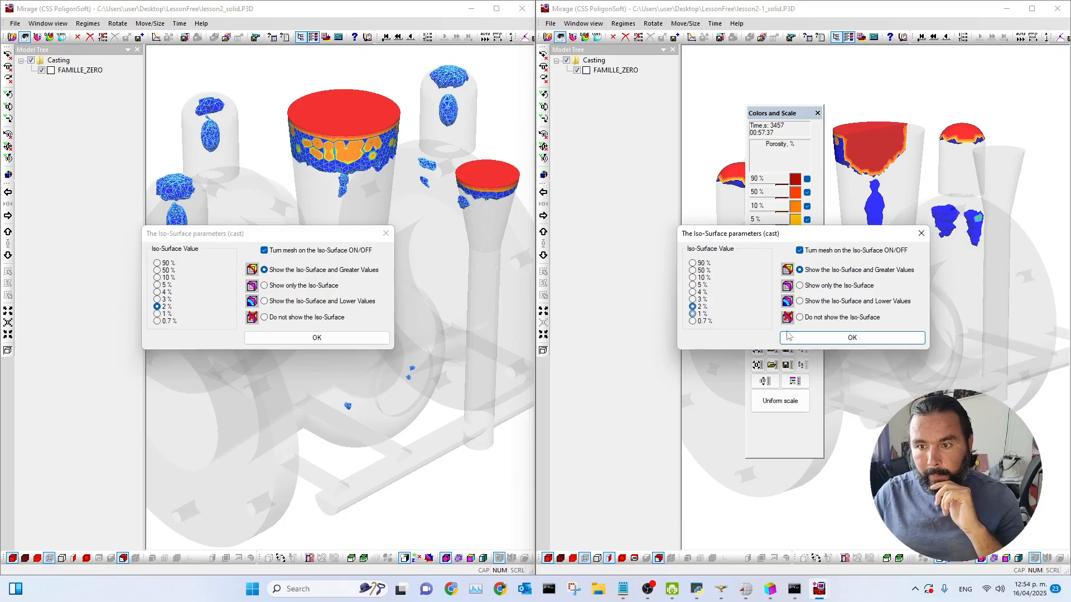
left_click(781, 336)
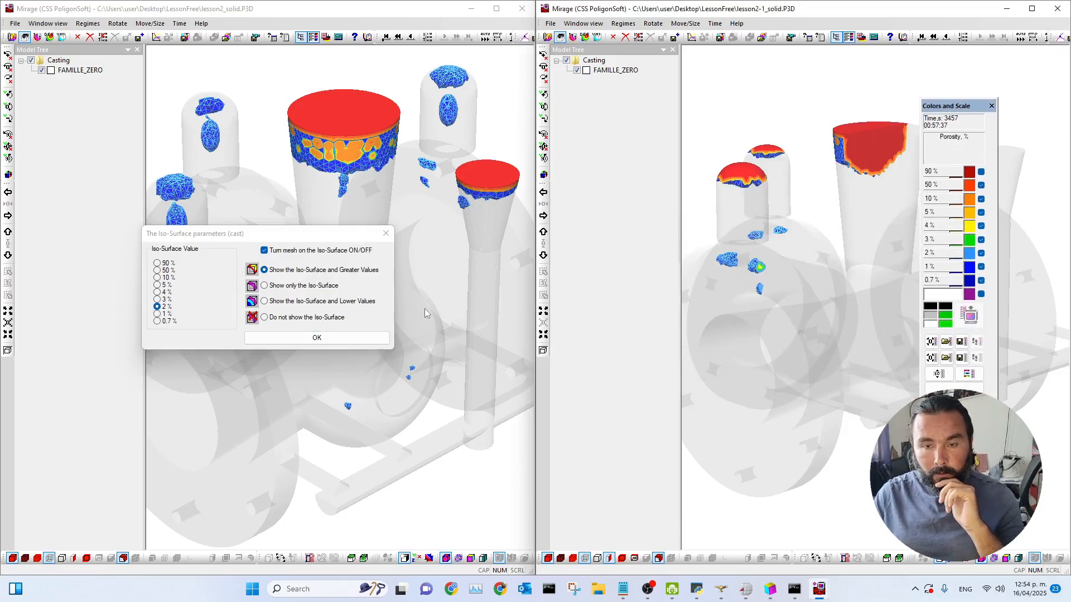
left_click(607, 559)
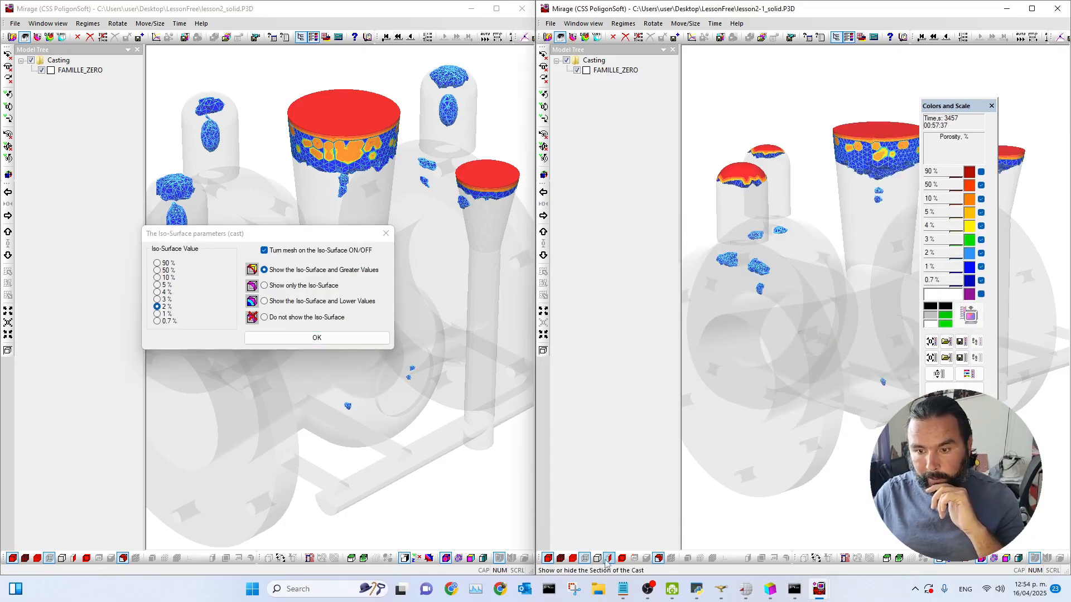
left_click(385, 233)
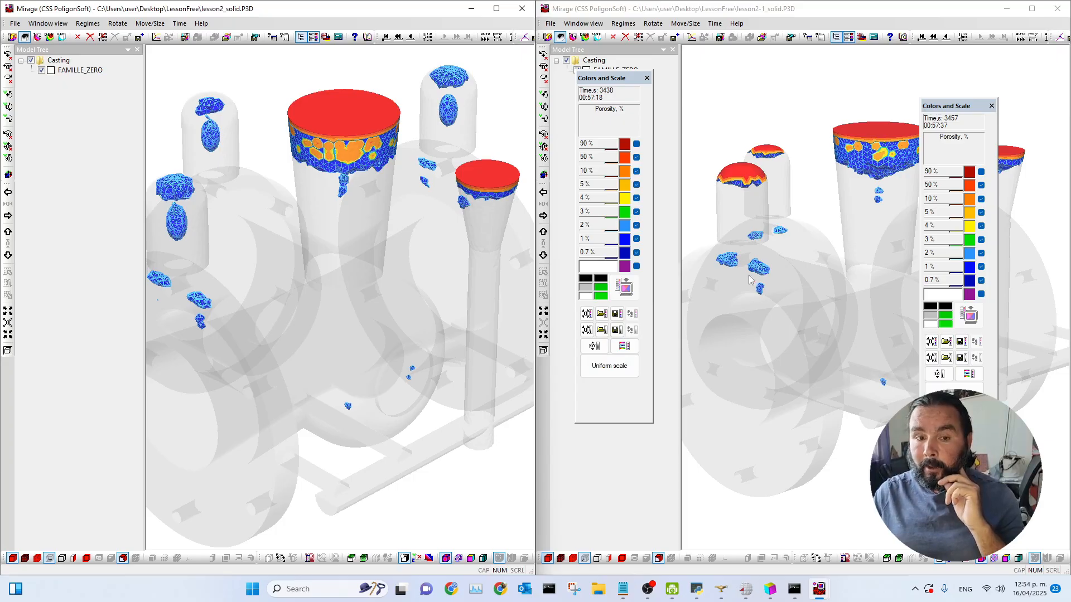
Step: Zoom and orbit around the porosity beneath the small riser in the lesson2-1 model
scroll(735, 263, "down", 2)
scroll(735, 264, "up", 4)
mouse_move(761, 295)
left_mouse_down()
mouse_move(864, 299)
mouse_move(787, 294)
mouse_move(754, 309)
left_mouse_up()
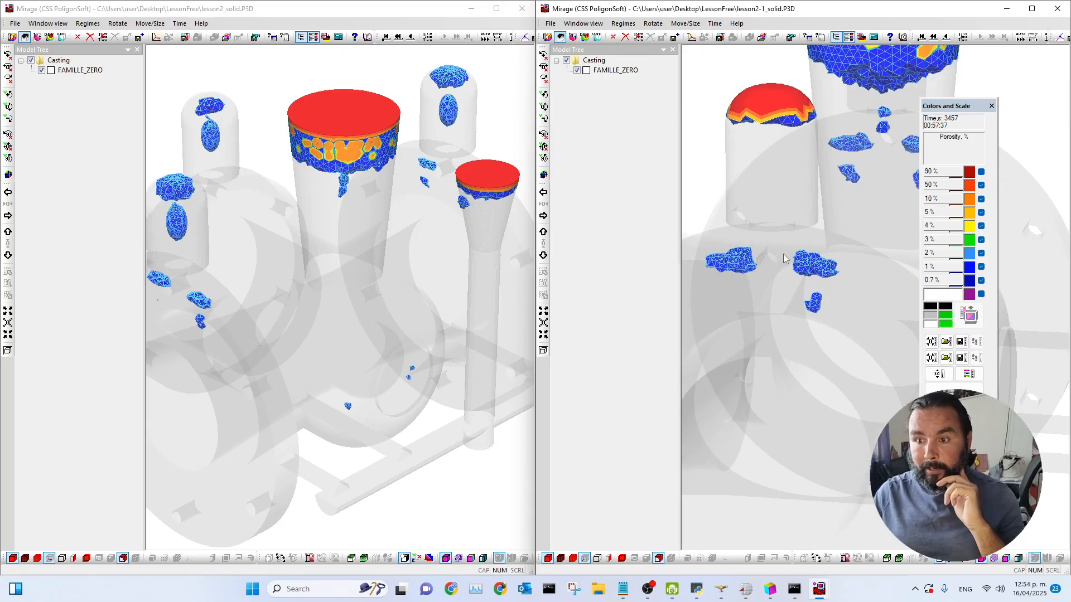
left_click_drag(851, 288, 831, 291)
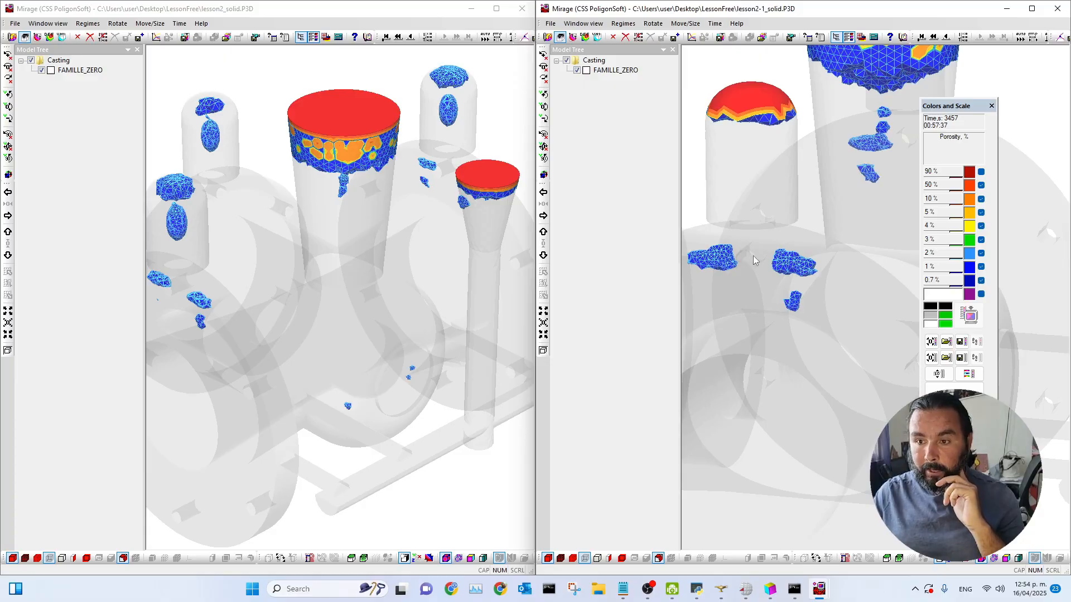
scroll(851, 324, "down", 1)
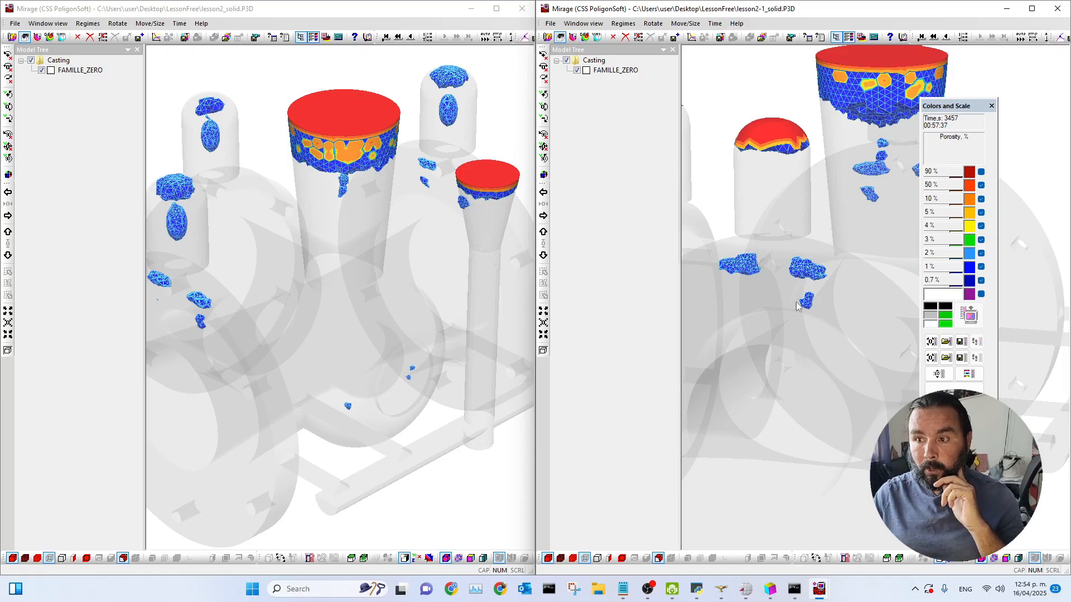
left_click_drag(862, 310, 831, 326)
scroll(831, 326, "down", 2)
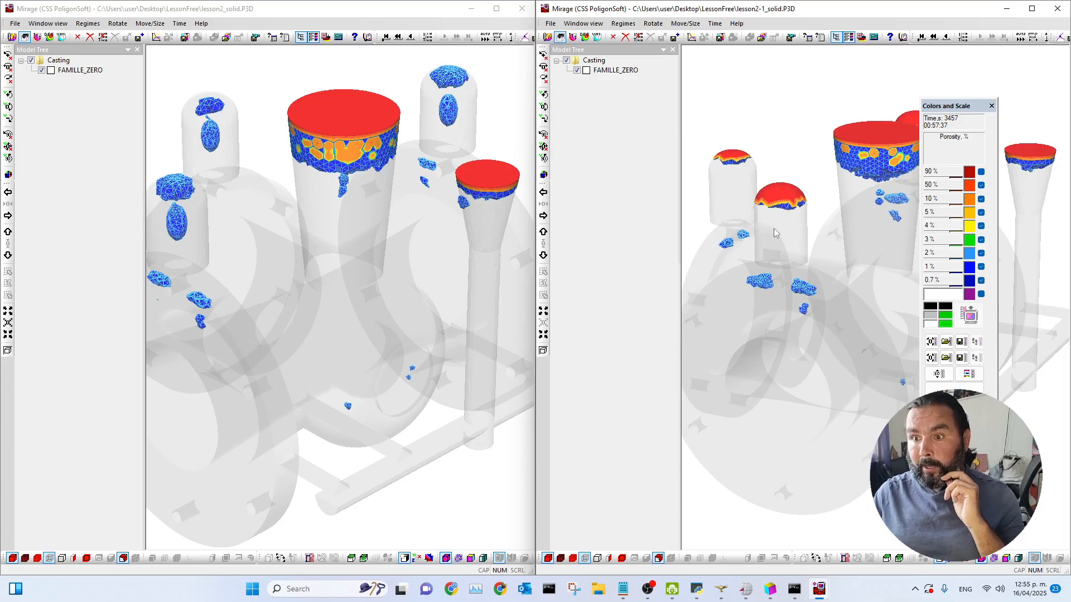
Step: Toggle a section plane on and off in the lesson2-1 view
left_click(815, 557)
left_click(777, 189)
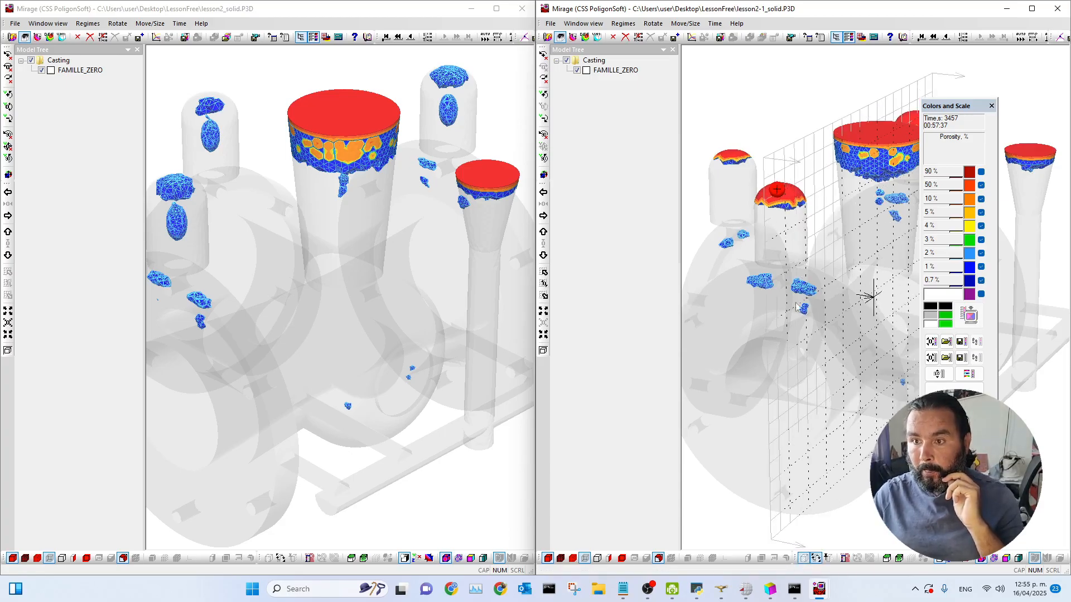
left_click(827, 558)
left_click_drag(807, 354, 717, 190)
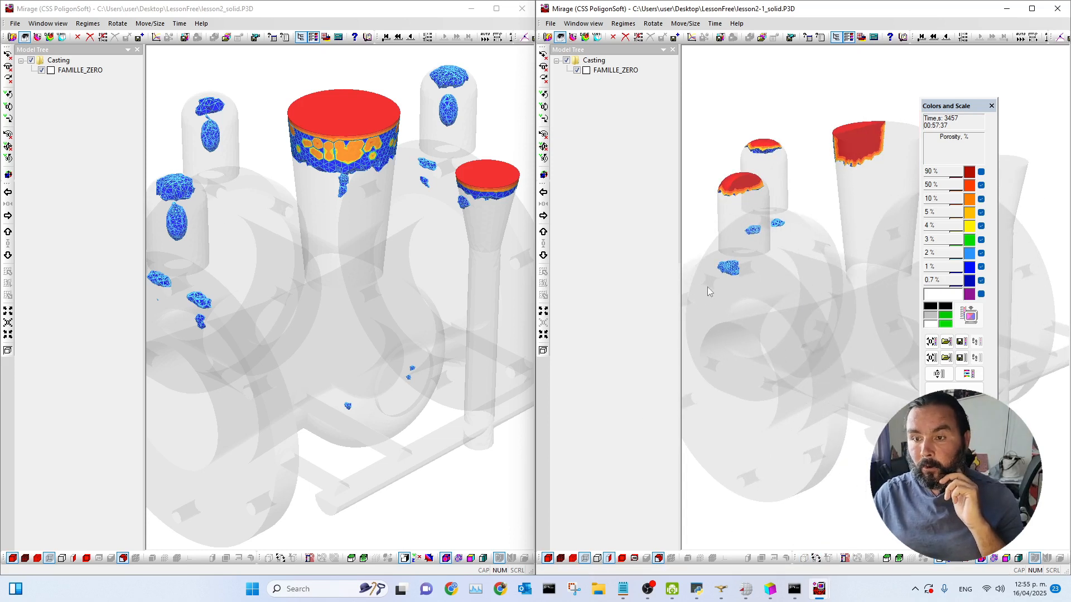
Step: Change the lesson2 window's display mode to match the lesson2-1 view and orbit the model
left_click(250, 364)
left_click(279, 559)
left_click_drag(172, 190, 252, 294)
left_click(290, 560)
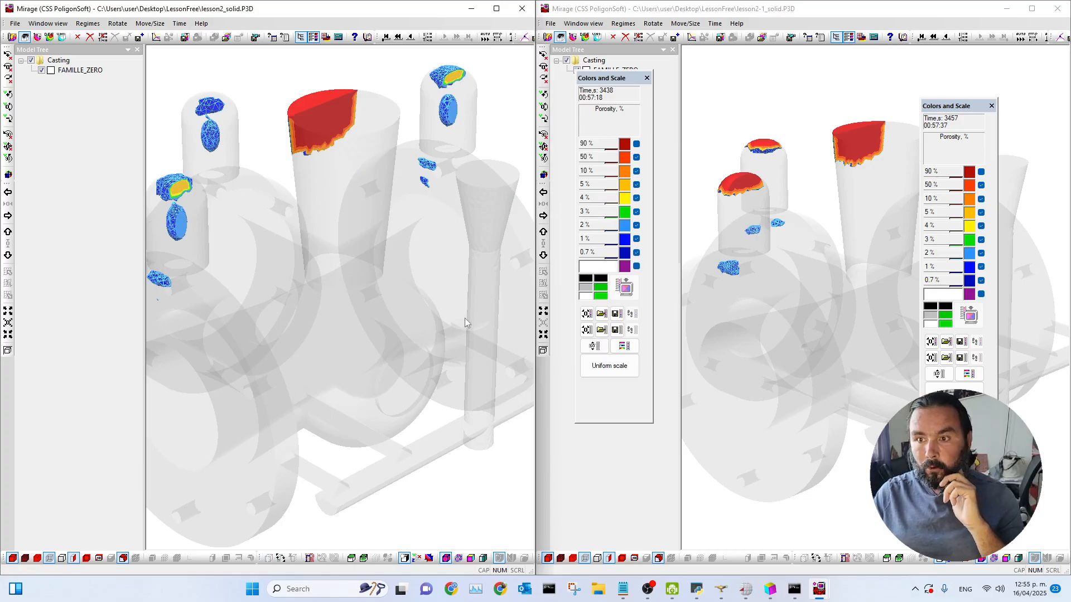
left_click_drag(360, 290, 351, 289)
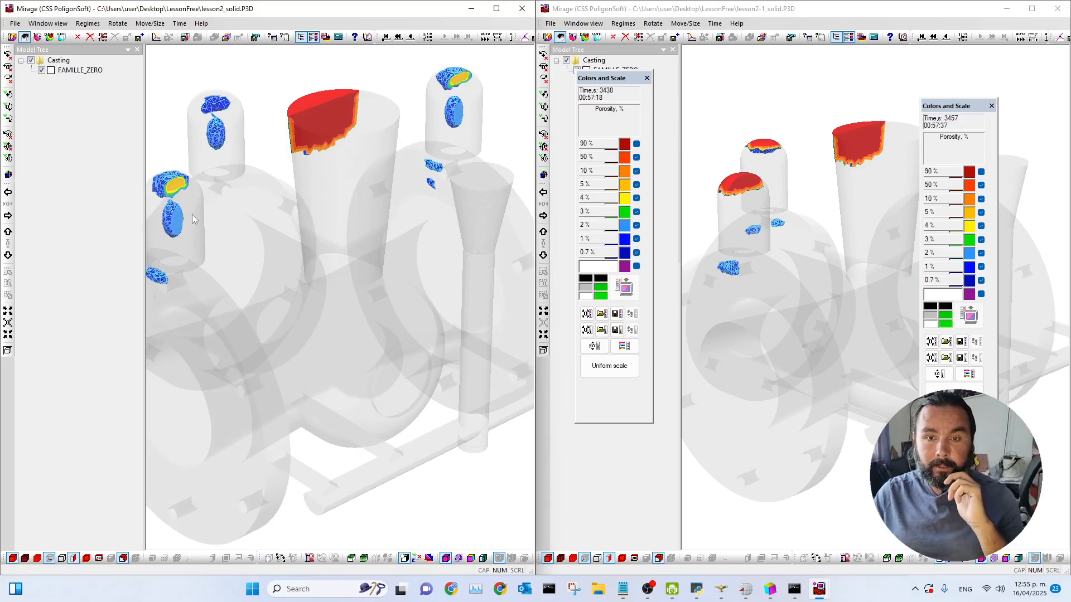
left_click_drag(192, 214, 377, 294)
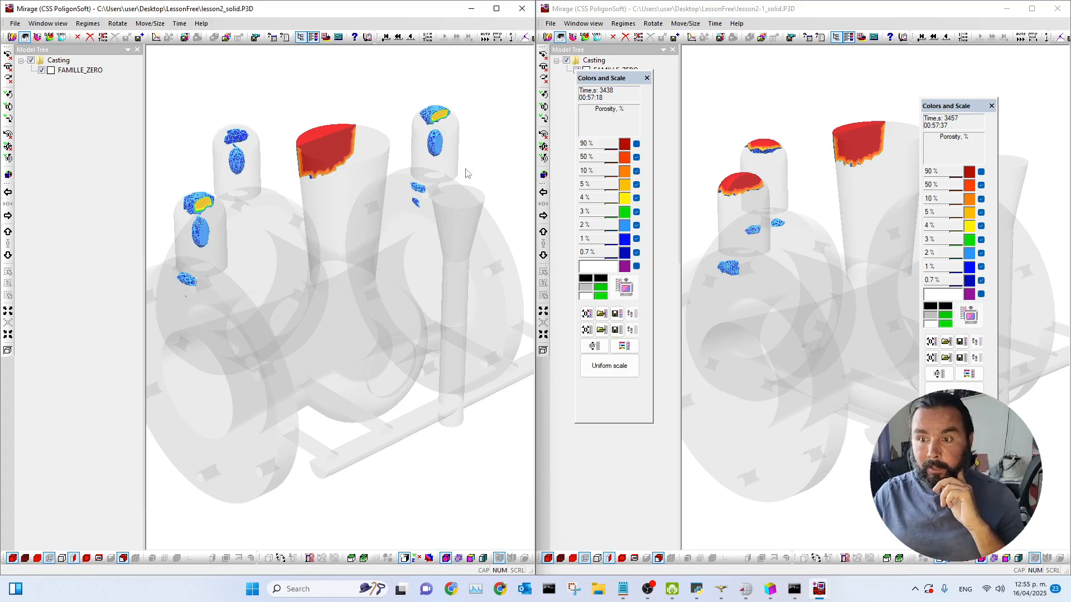
Step: Set the porosity iso-surface value to 0.7% in both the lesson2 and lesson2-1 windows
left_click(123, 558)
left_click(158, 321)
left_click(299, 339)
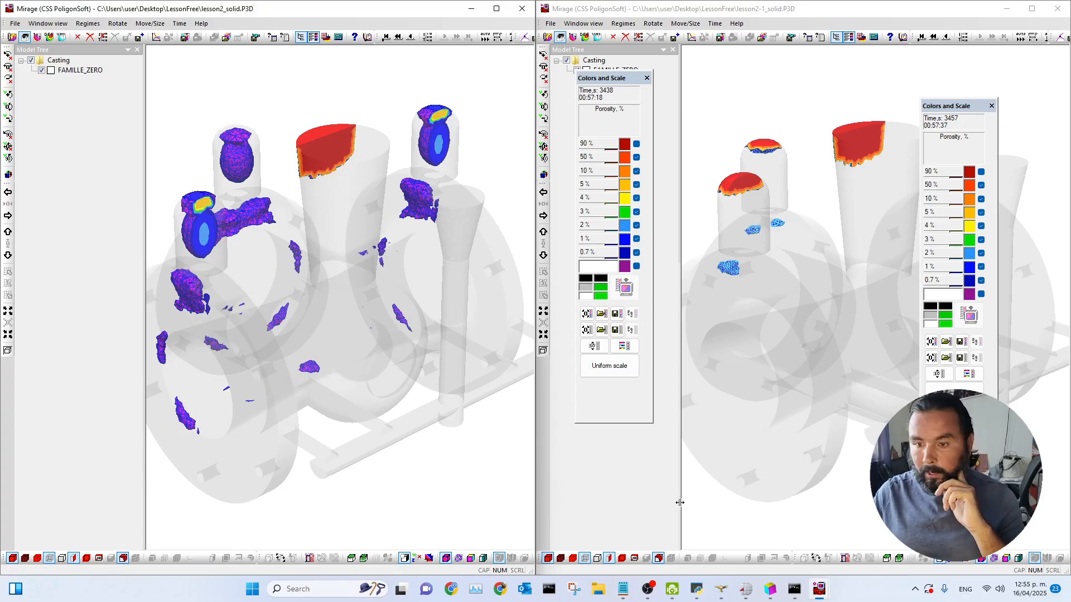
left_click(658, 559)
left_click(791, 338)
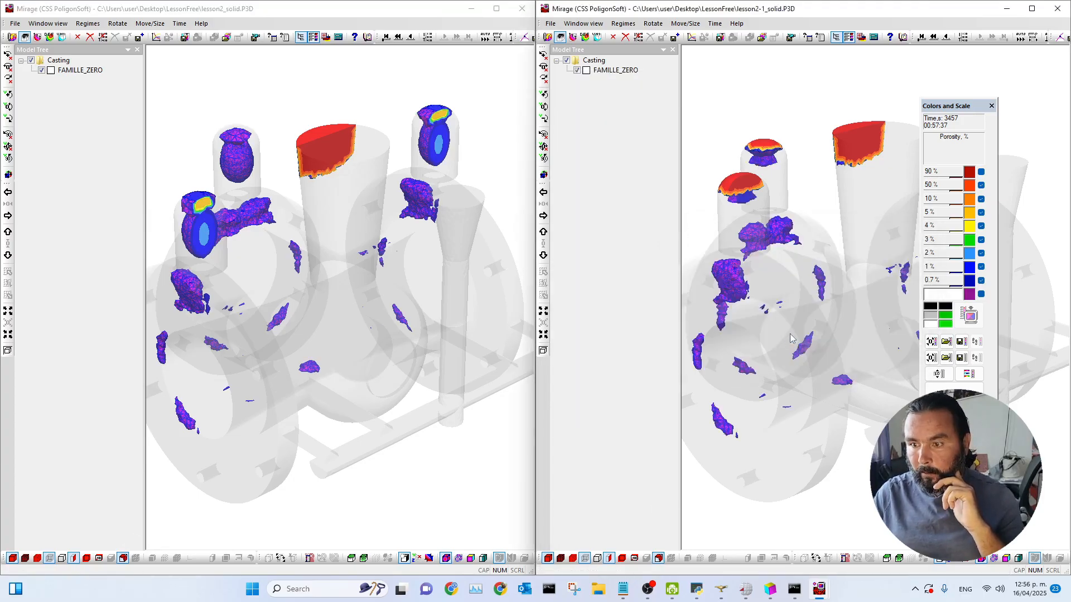
Step: Zoom and orbit the lesson2-1 model to compare its 0.7% porosity with lesson2
scroll(894, 357, "down", 6)
middle_click_drag(881, 316, 832, 336)
scroll(831, 336, "up", 2)
scroll(831, 337, "up", 1)
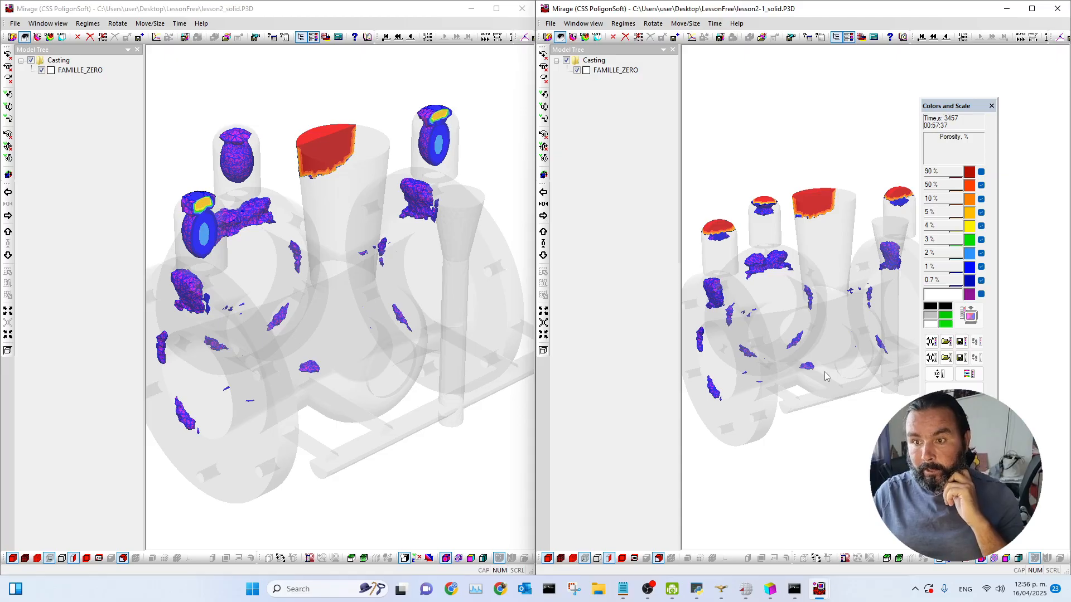
Step: Switch to the lesson2 temperature results window and replay solidification from the first time step
left_click(818, 589)
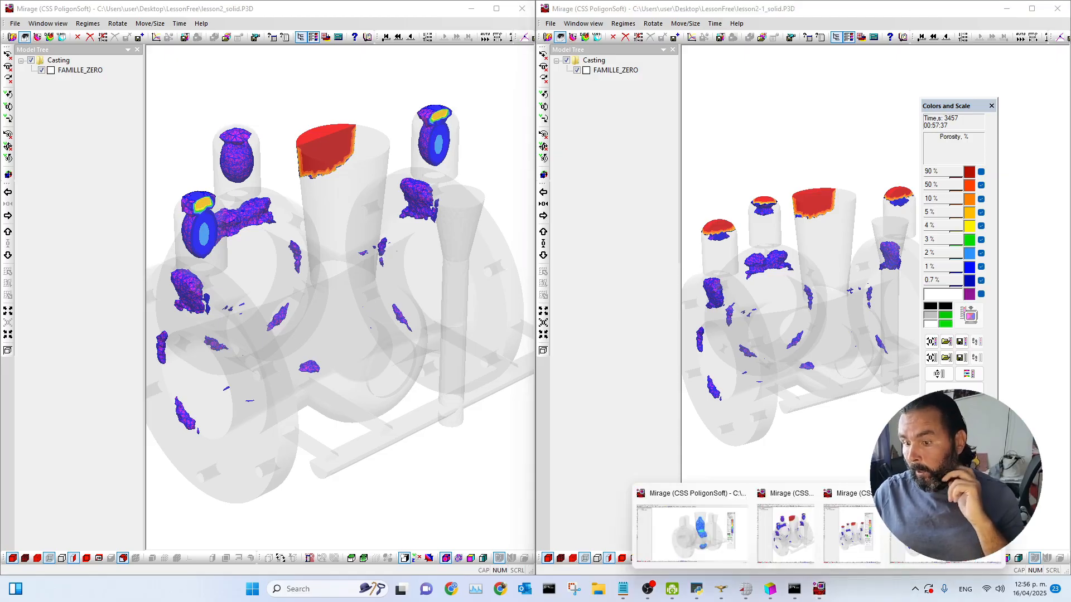
left_click(718, 538)
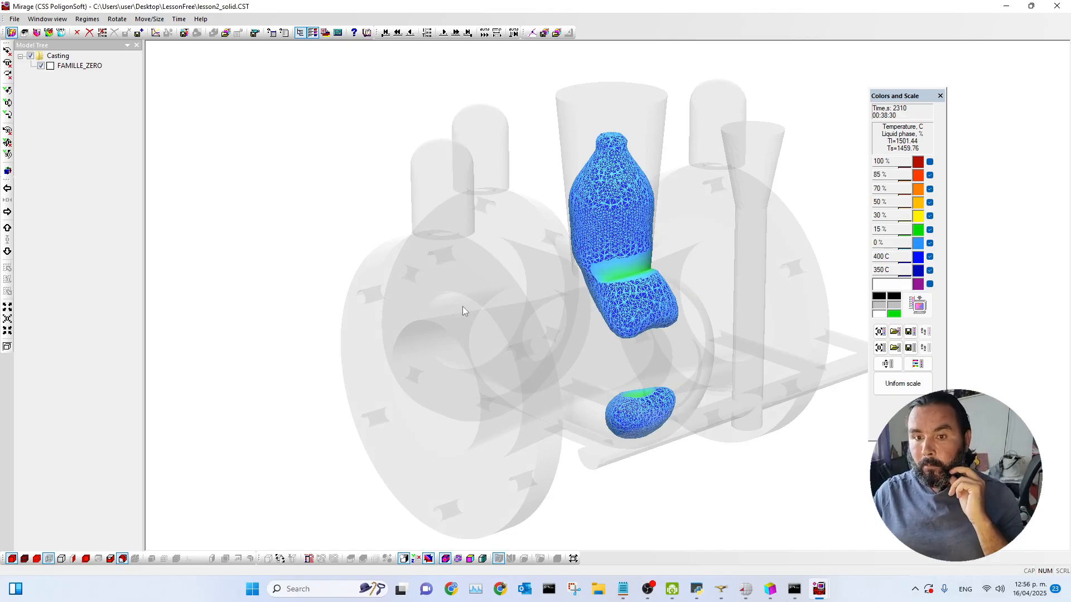
left_click(384, 33)
left_click(484, 32)
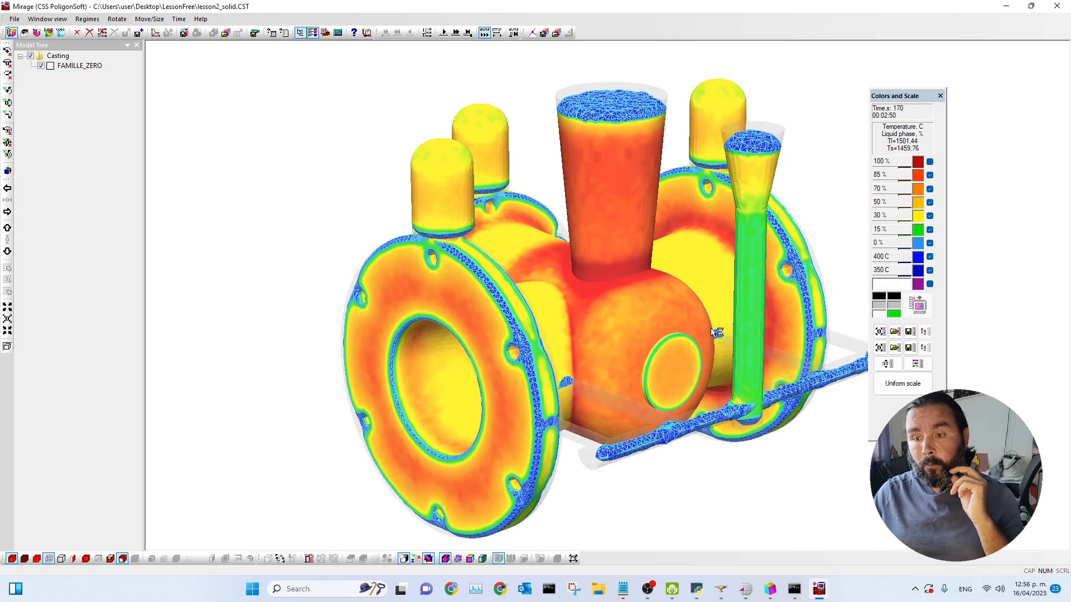